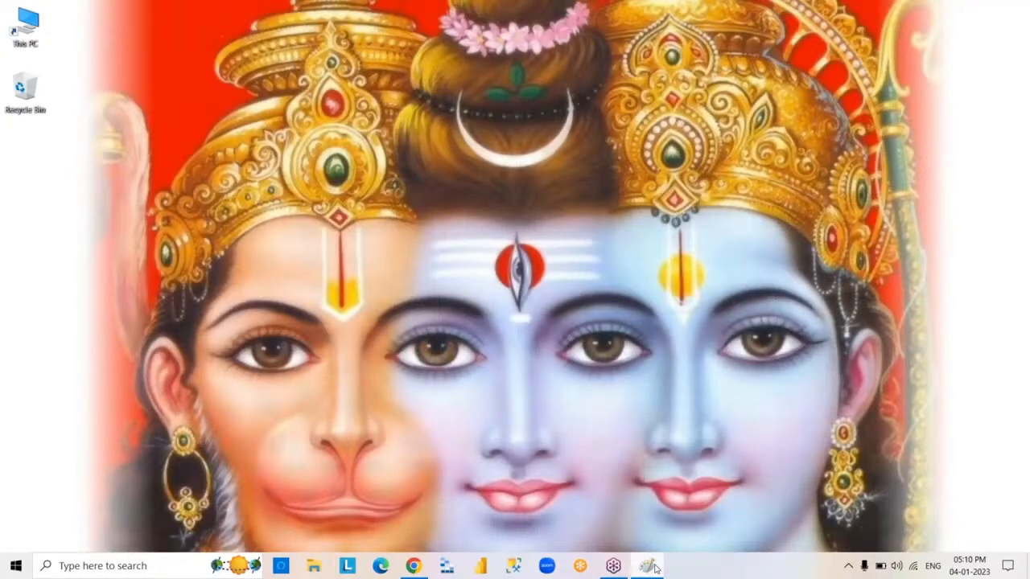
Switch to Paint and write FREE, PRO and PREMIUM on separate, blank-line-spaced lines in a text box of about 863 × 561 px
left_click(648, 566)
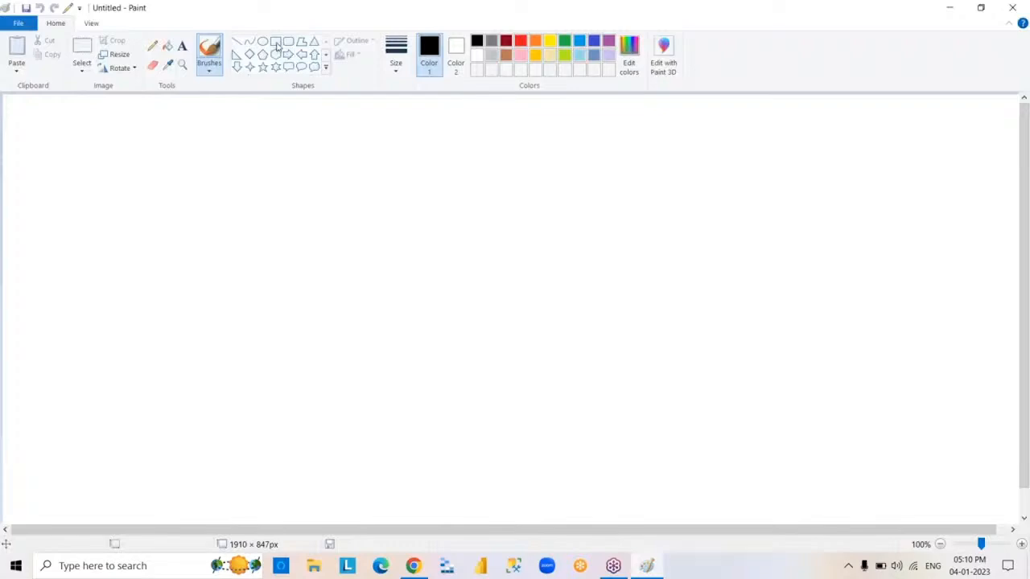
left_click(276, 41)
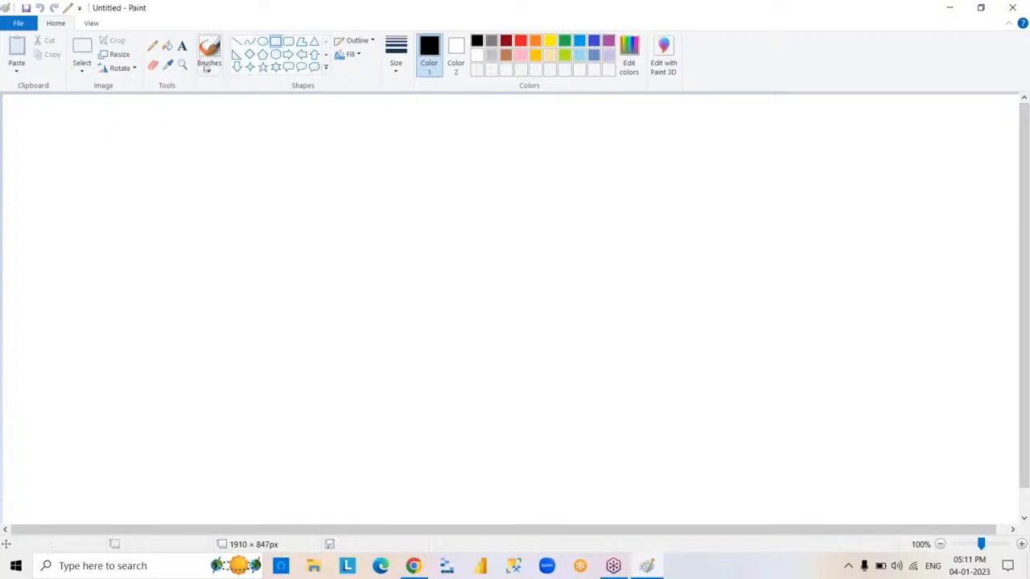
left_click(182, 46)
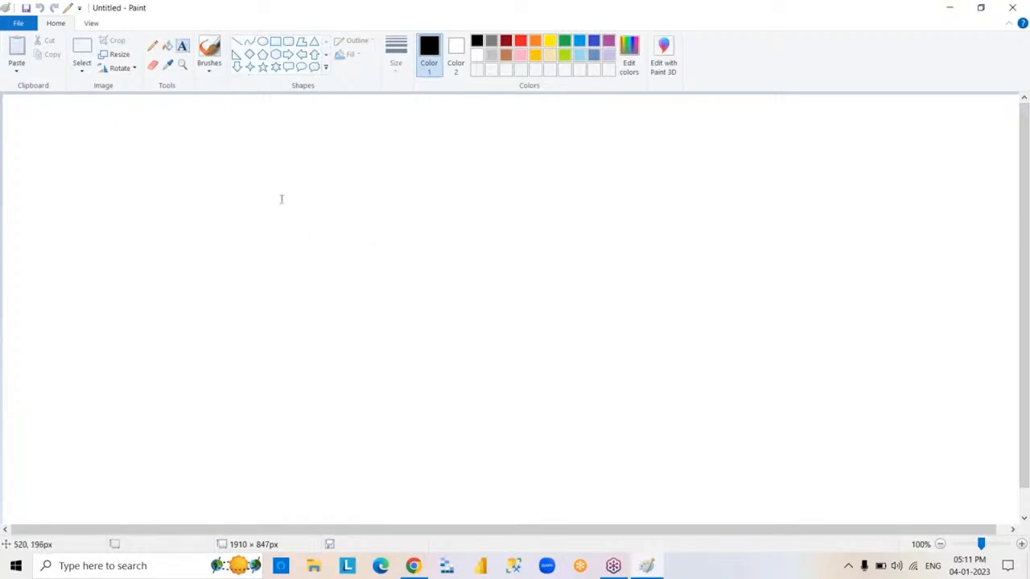
left_click_drag(280, 198, 747, 503)
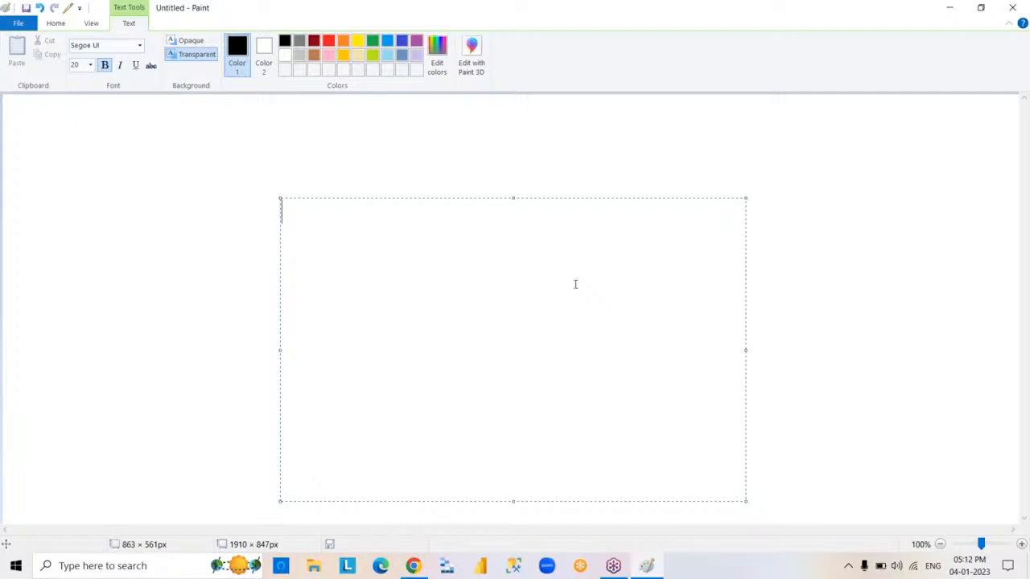
type("FREE")
key("Return")
key("Return")
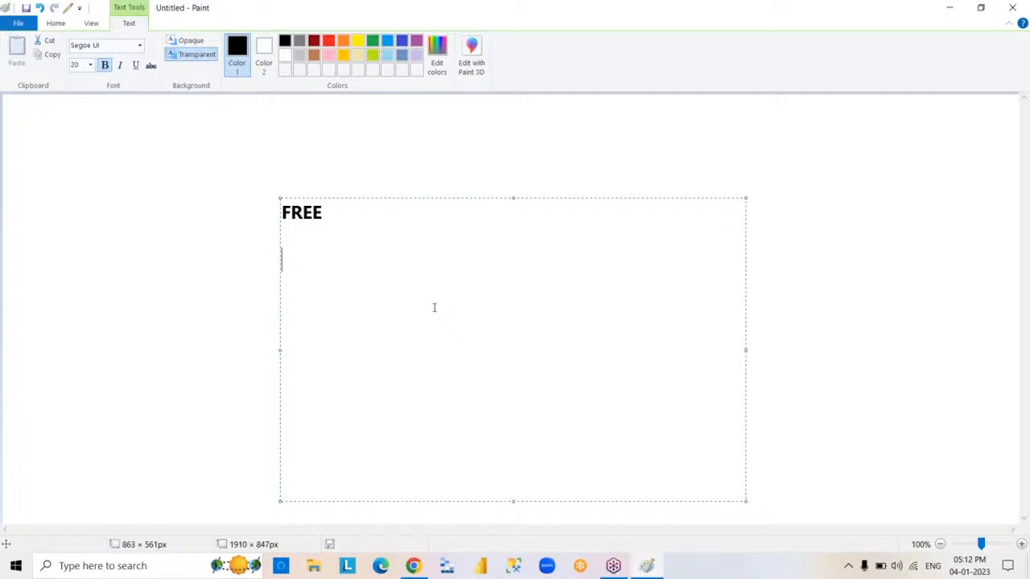
type("PRO")
key("Return")
key("Return")
type("PRE")
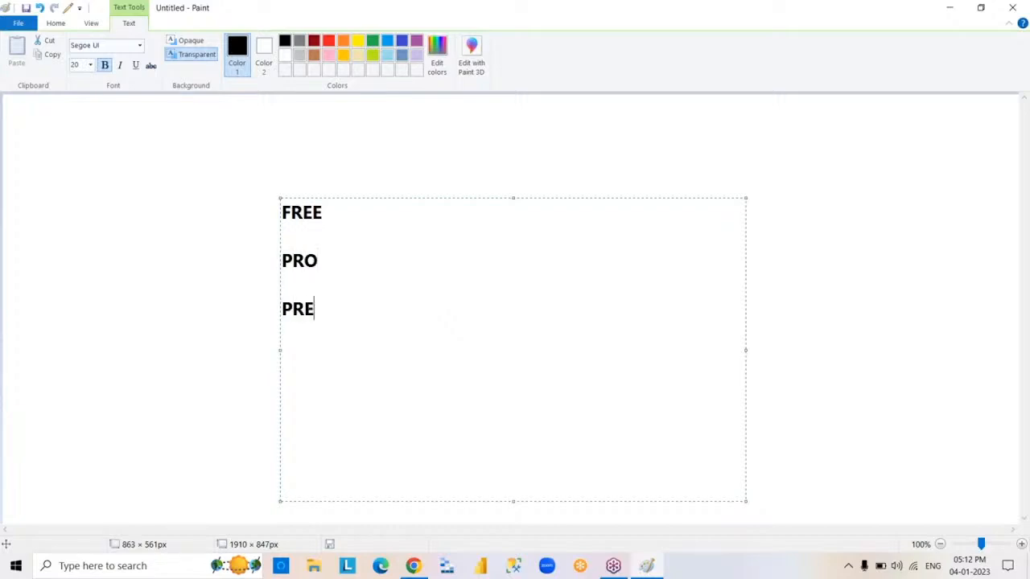
type("MIUM")
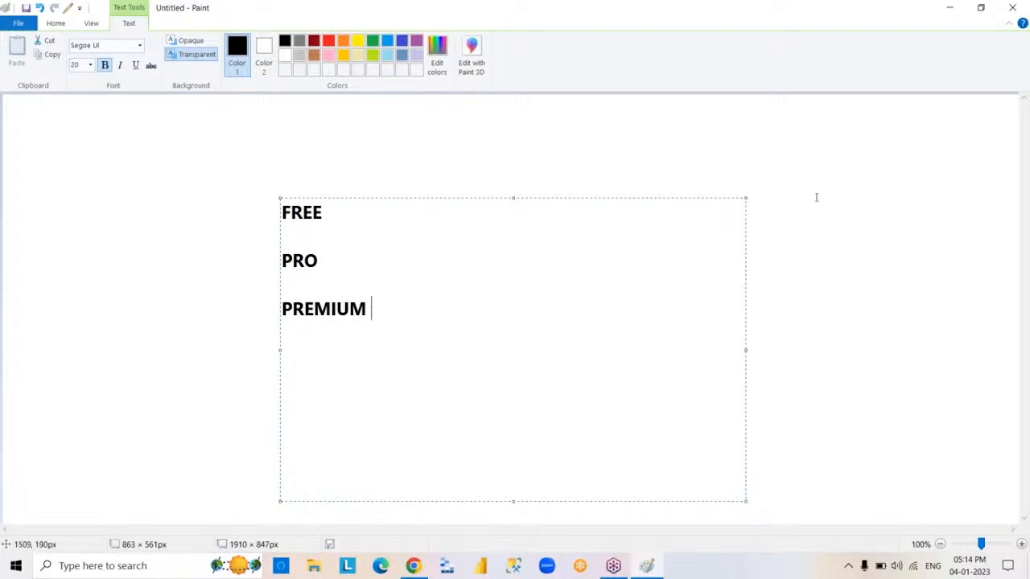
left_click(839, 214)
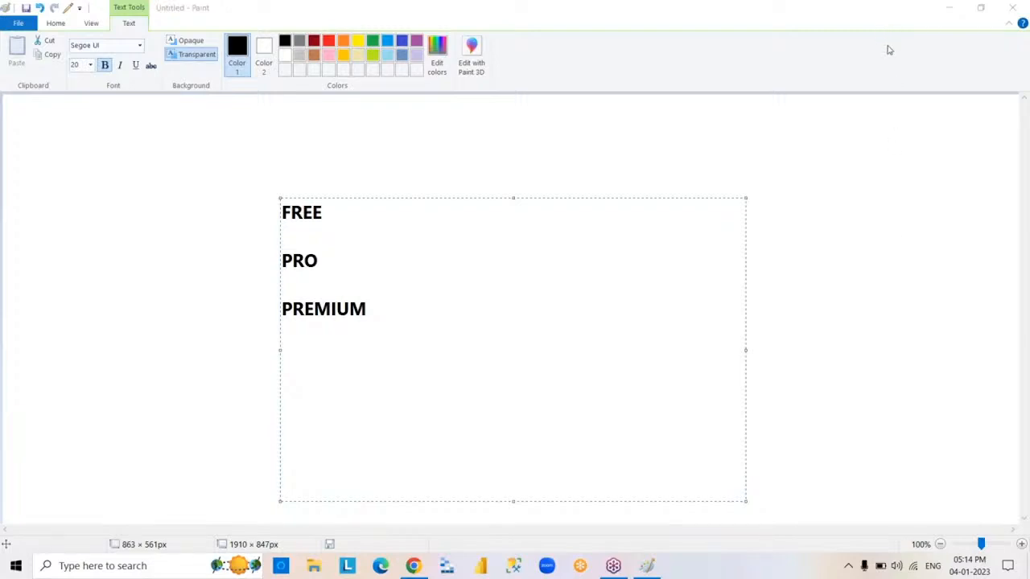
left_click(527, 356)
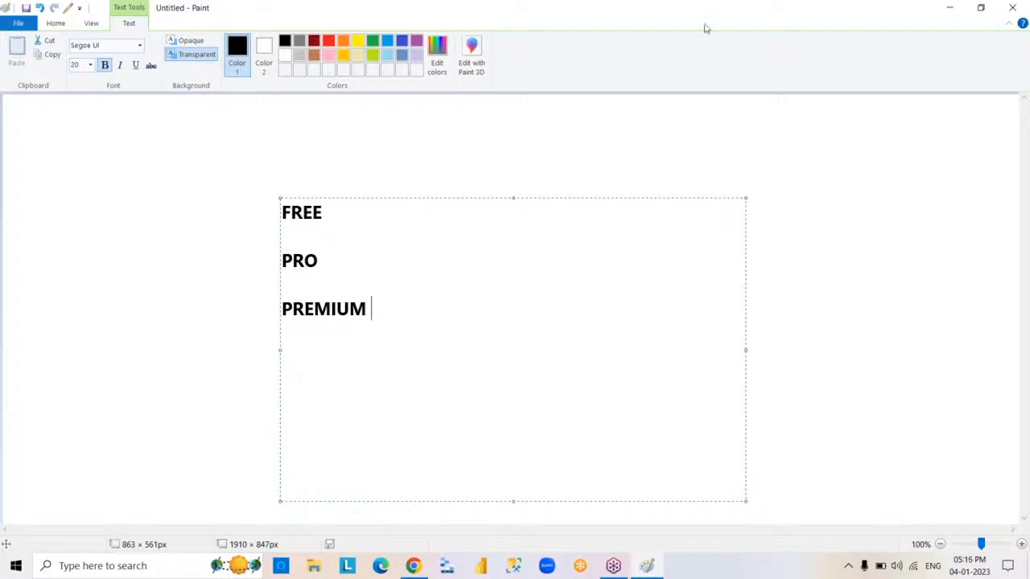
left_click(838, 67)
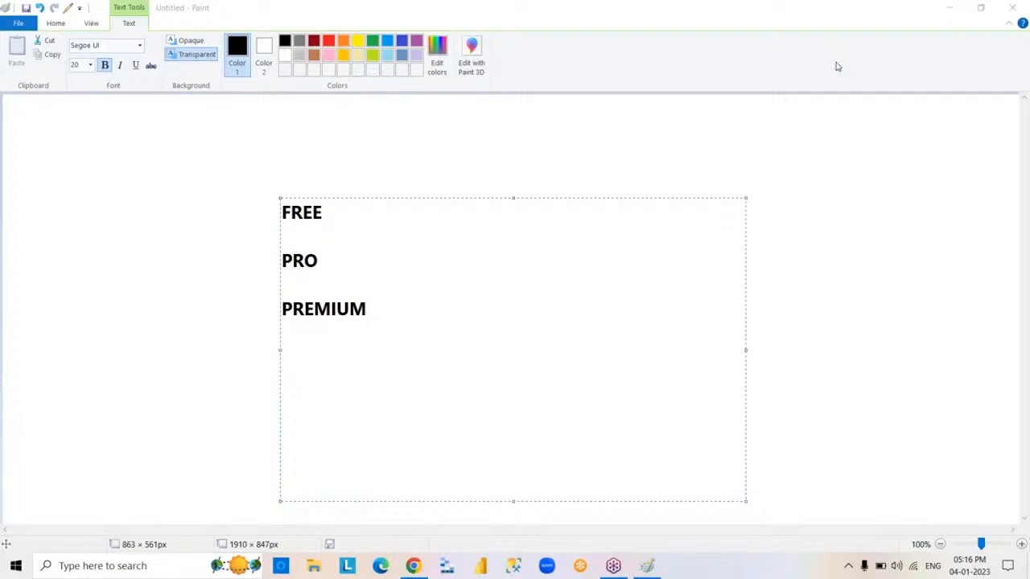
left_click(434, 357)
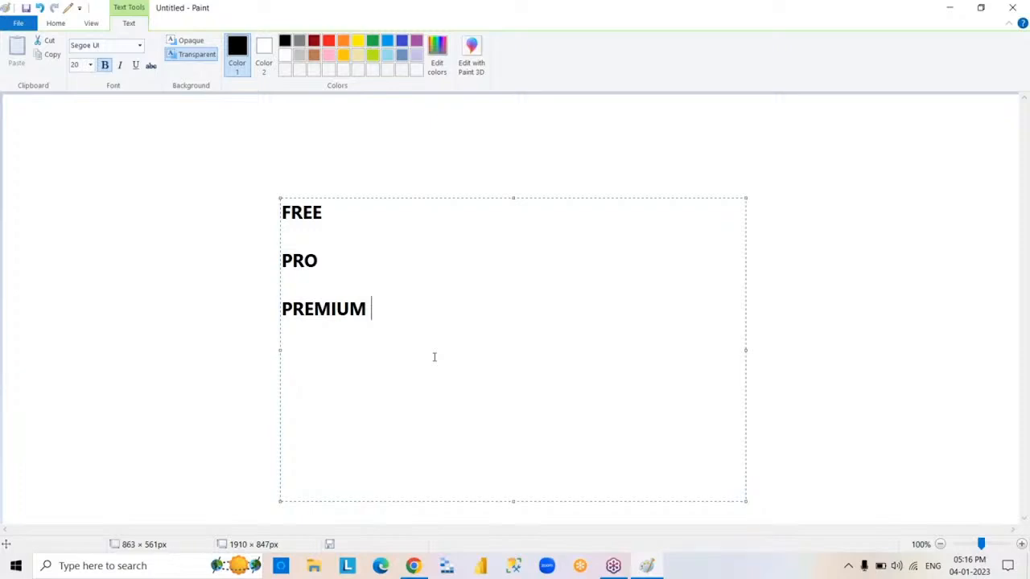
Delete the whole FREE, PRO, PREMIUM list and close the emptied text box
key("ctrl+a")
key("Delete")
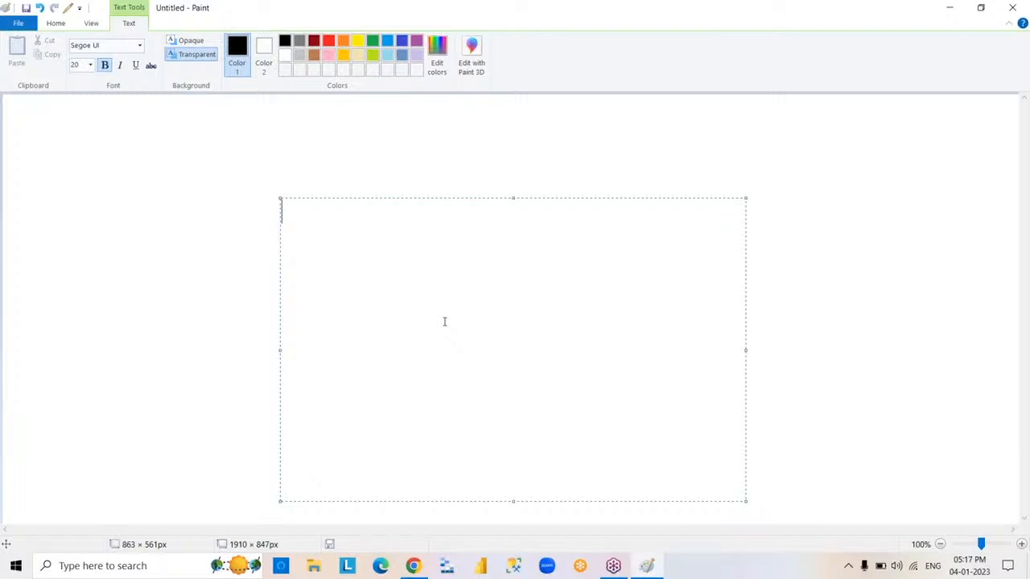
left_click(839, 71)
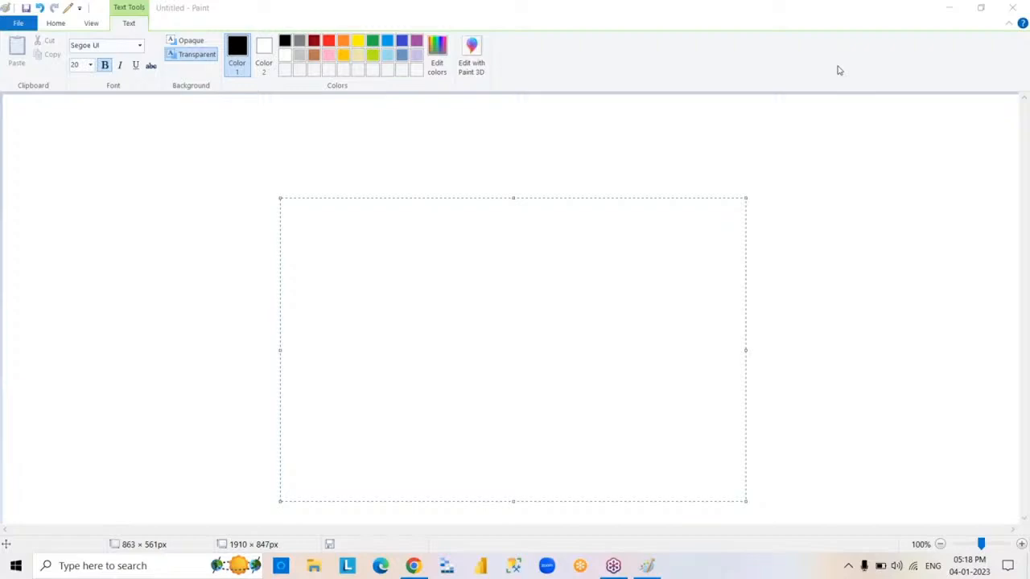
left_click(576, 301)
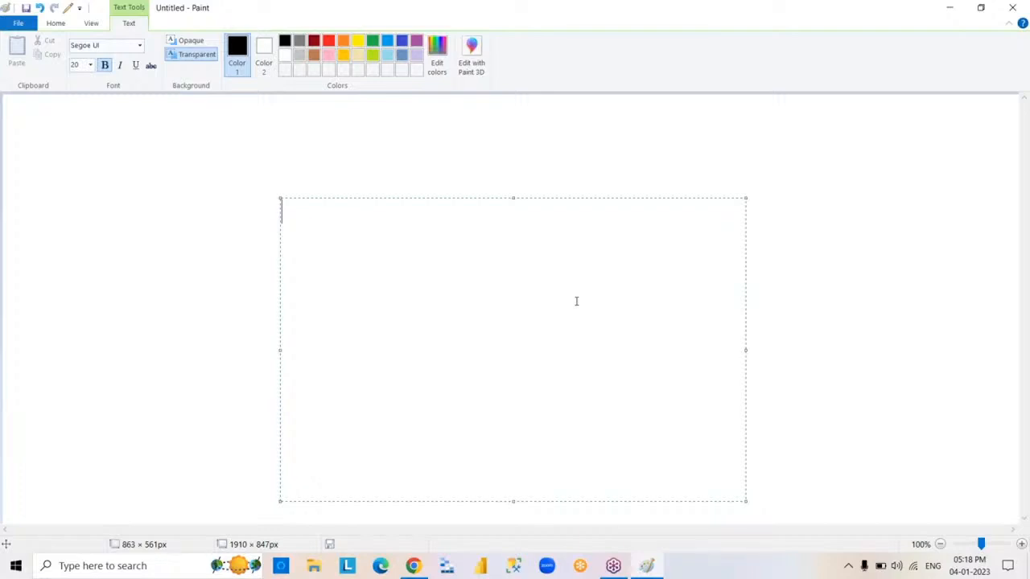
left_click(770, 389)
Draw two nearly square rectangles of similar size side by side on the canvas, with a gap between them
left_click(275, 42)
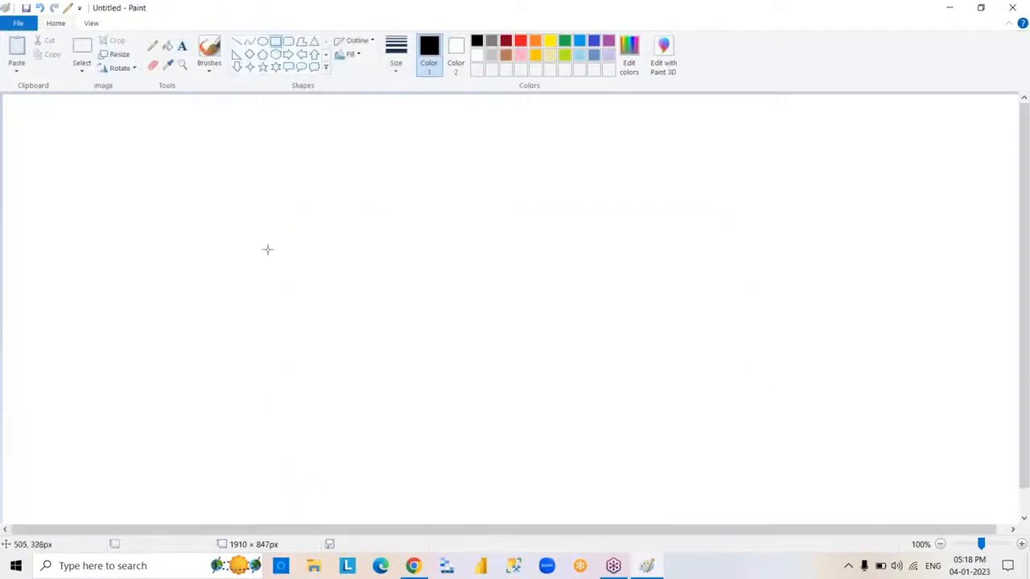
left_click_drag(250, 202, 390, 333)
left_click(575, 262)
left_click_drag(506, 200, 651, 334)
left_click(752, 360)
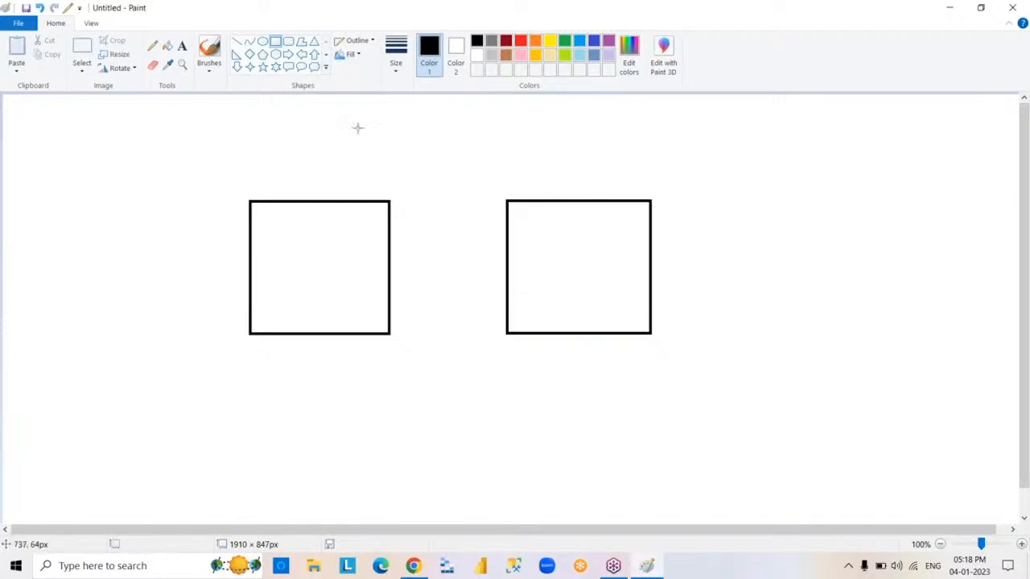
Label the left rectangle with DATA SOURCE and, after a blank line, SQLSERVER
left_click(185, 47)
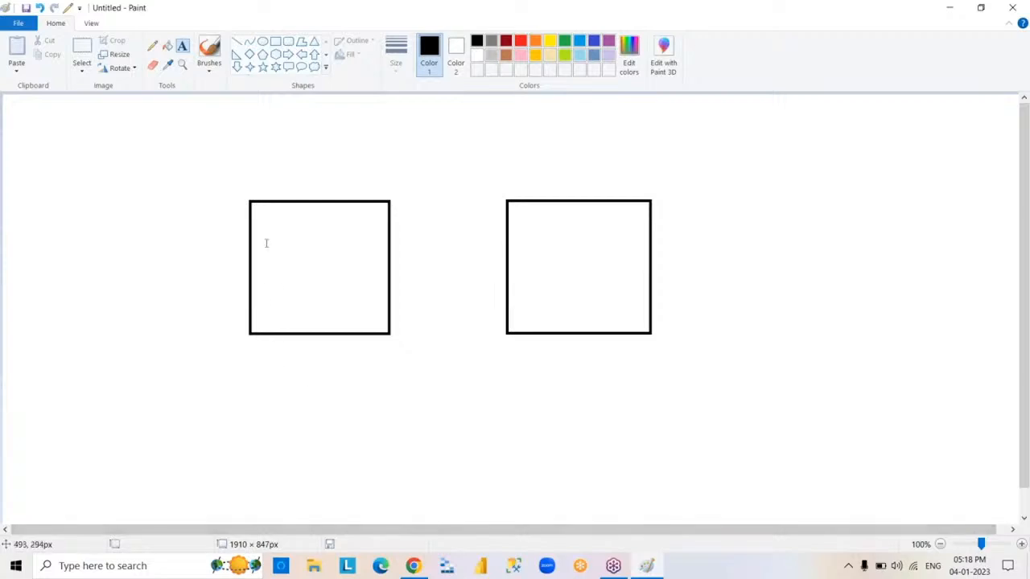
left_click_drag(262, 220, 457, 423)
type("D")
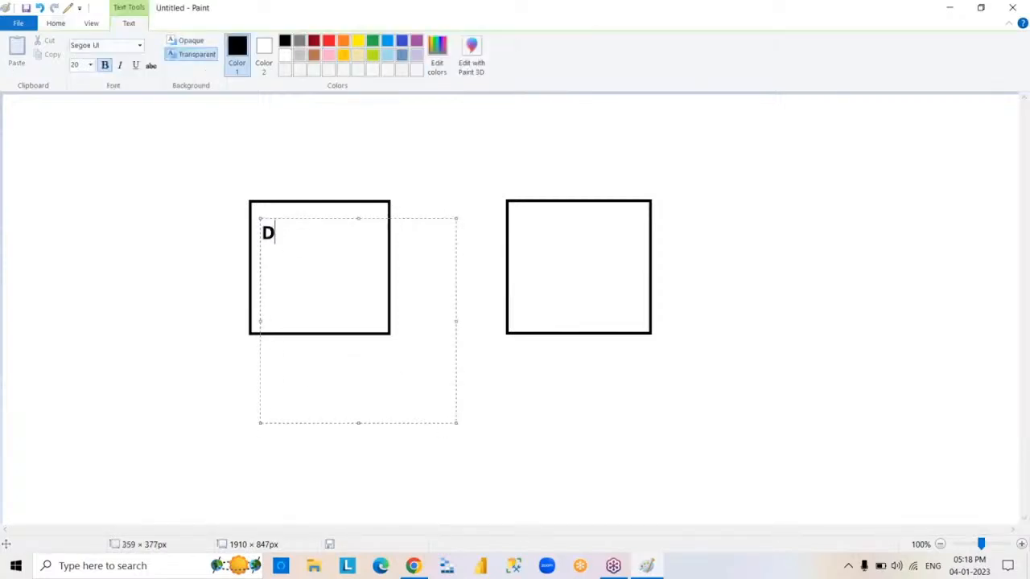
type("ATA SOURCE")
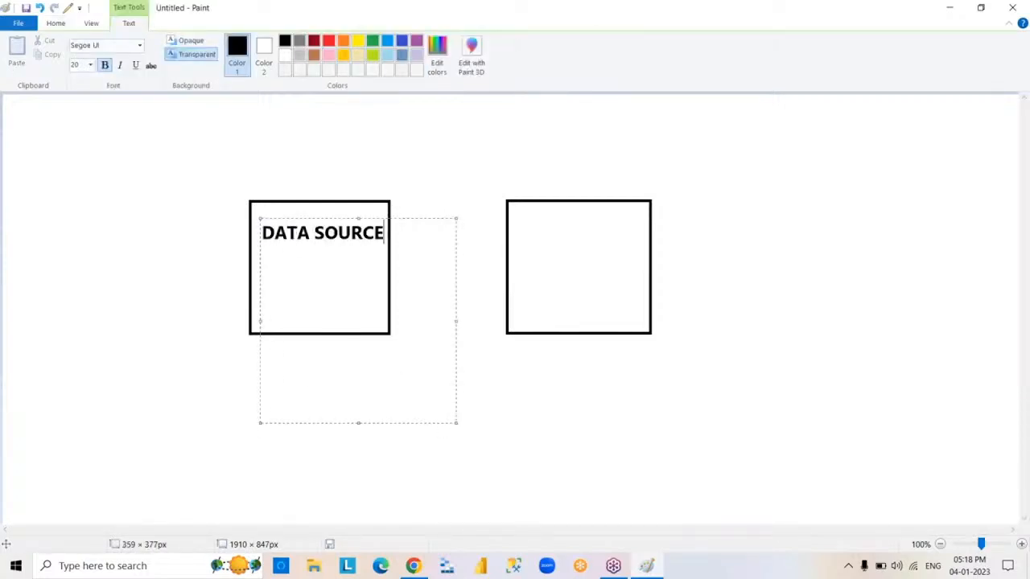
key("Return")
key("Return")
type("SQLSERVER")
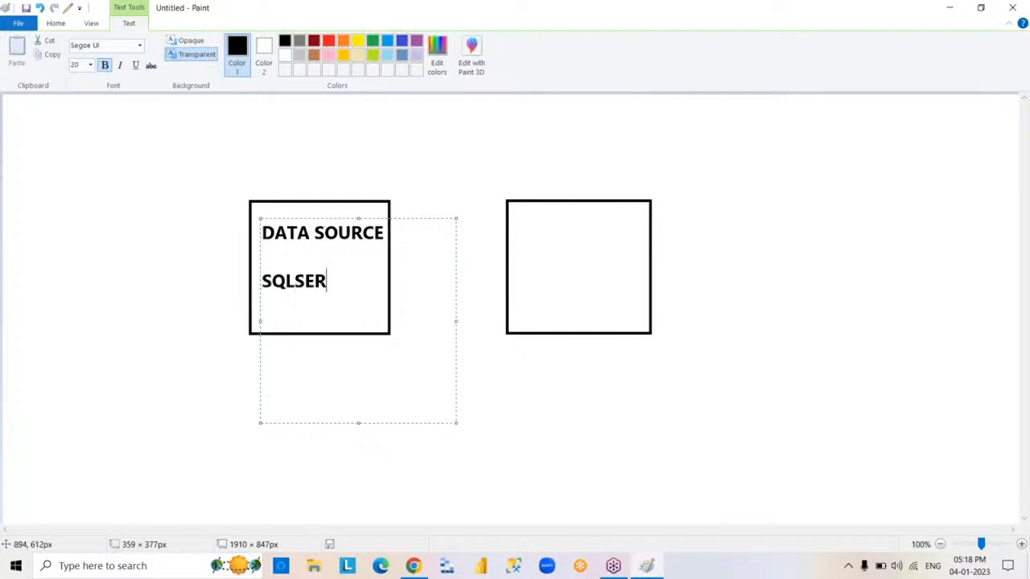
left_click(553, 405)
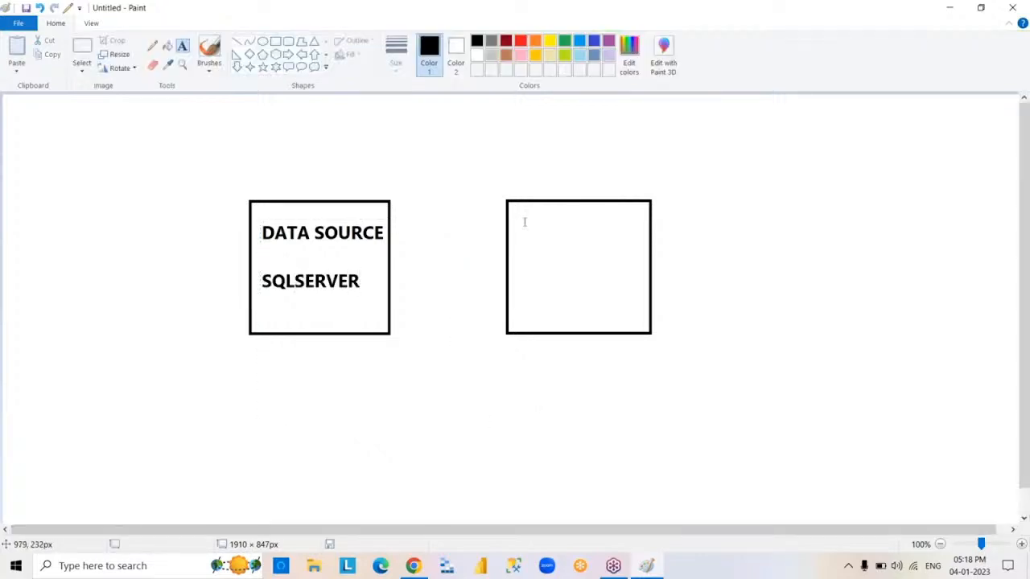
Label the right rectangle with the text POWER BI
left_click_drag(517, 225, 743, 432)
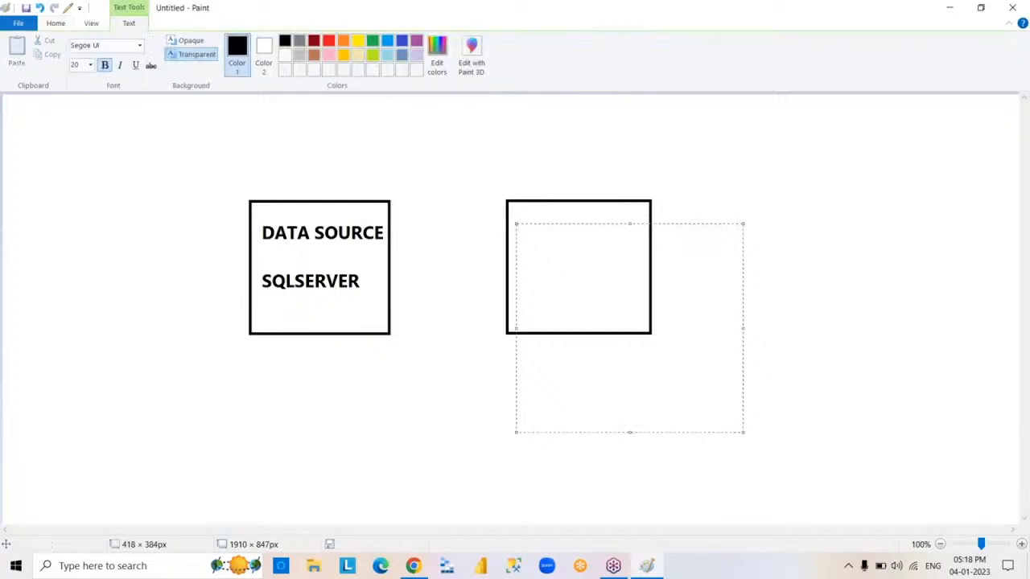
type("POWER BI")
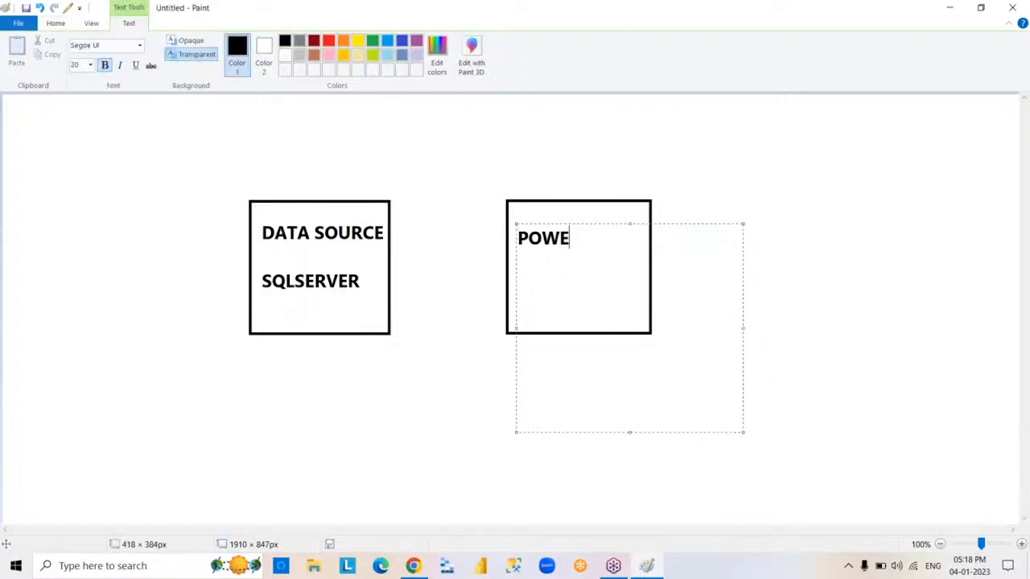
key("Return")
key("Return")
left_click(786, 413)
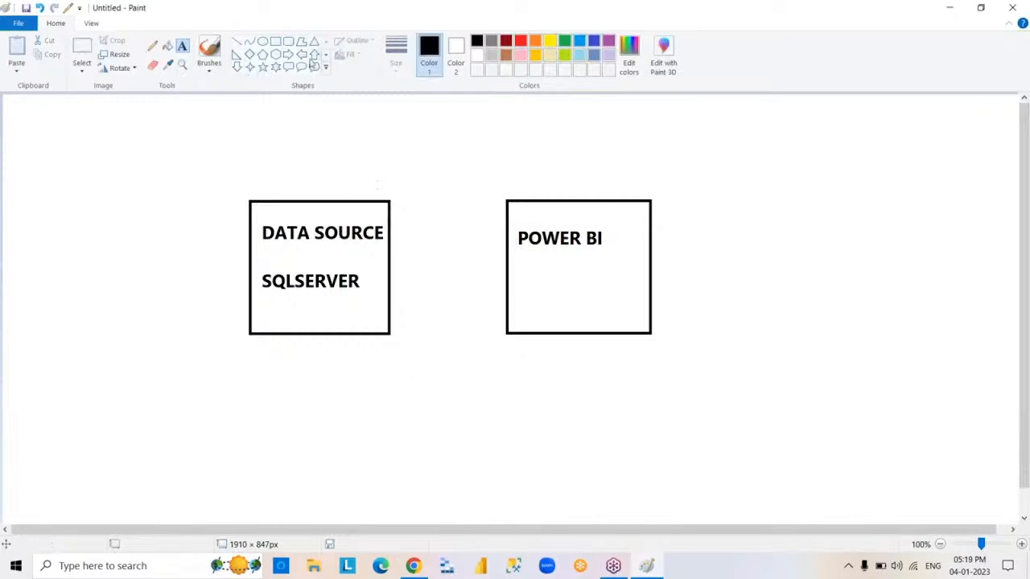
Draw a right-pointing block arrow, about 173 × 32 px, from the DATA SOURCE rectangle to the POWER BI rectangle
left_click(287, 54)
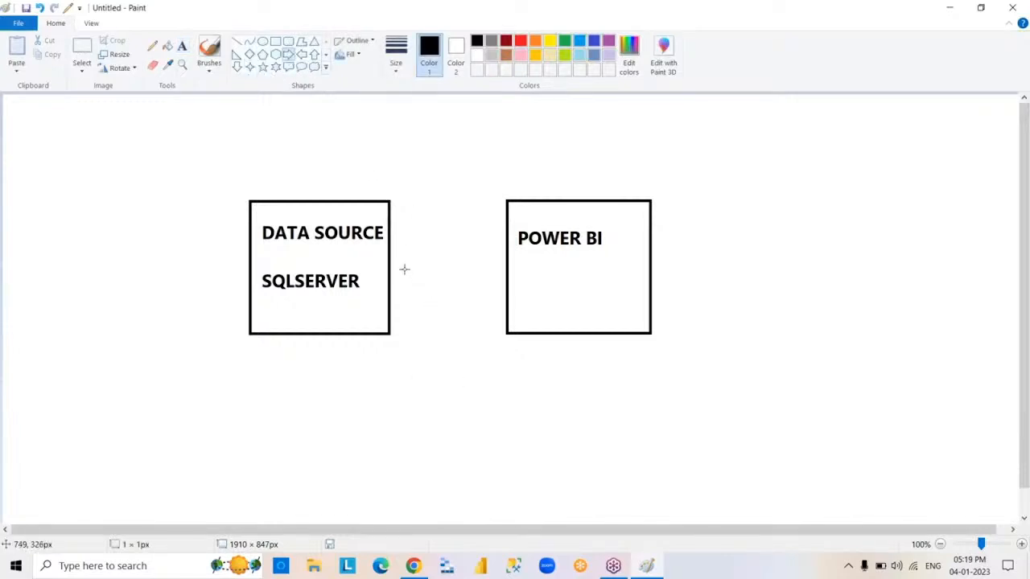
left_click_drag(404, 268, 497, 285)
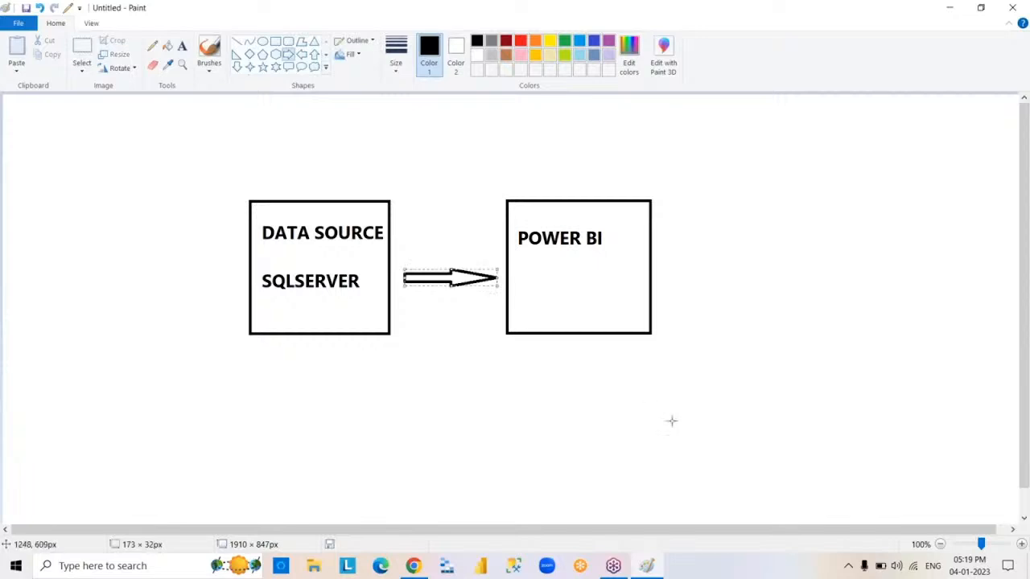
left_click(672, 421)
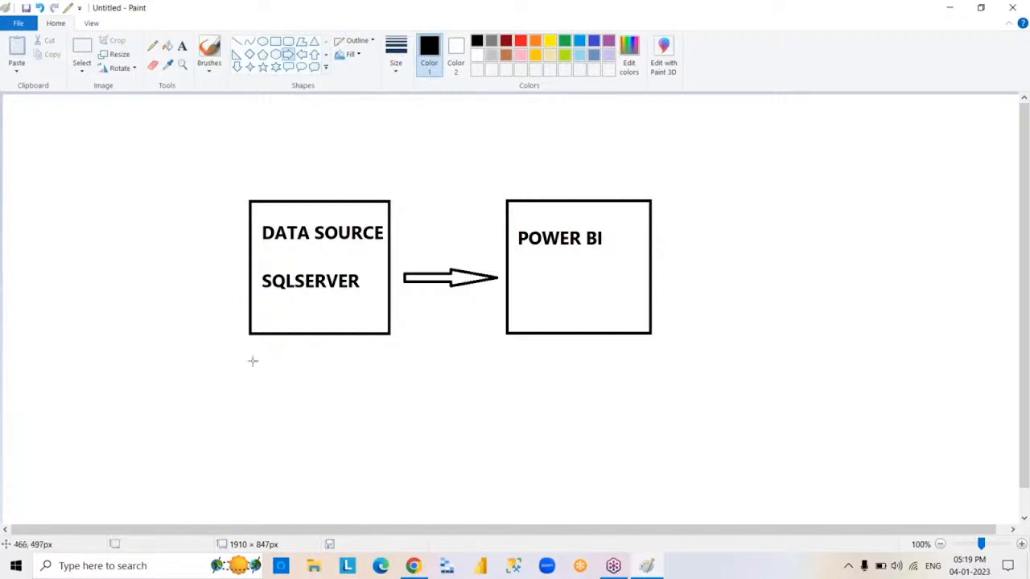
Place a wide, low text box directly below the DATA SOURCE rectangle
left_click(182, 46)
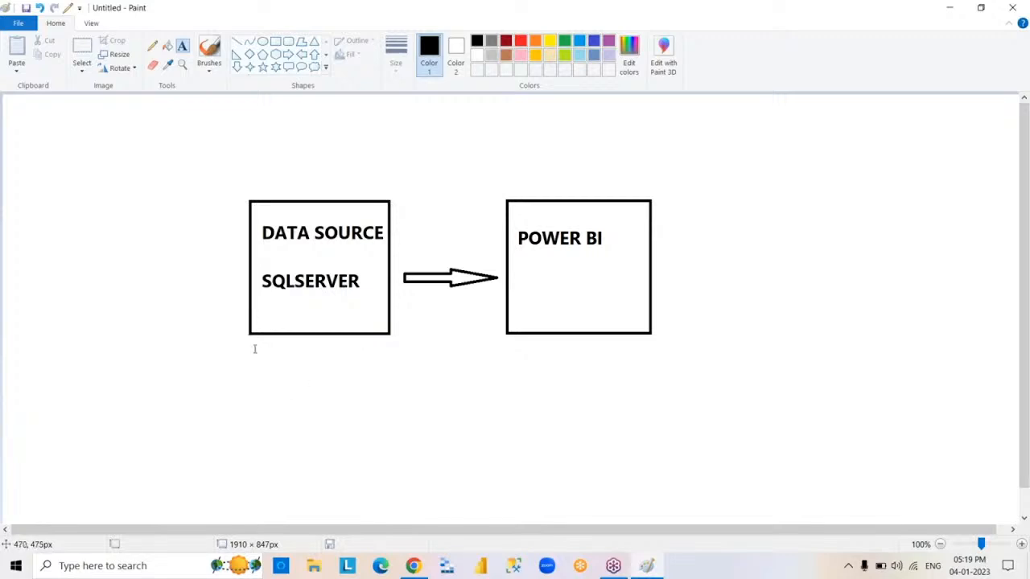
left_click_drag(255, 349, 448, 381)
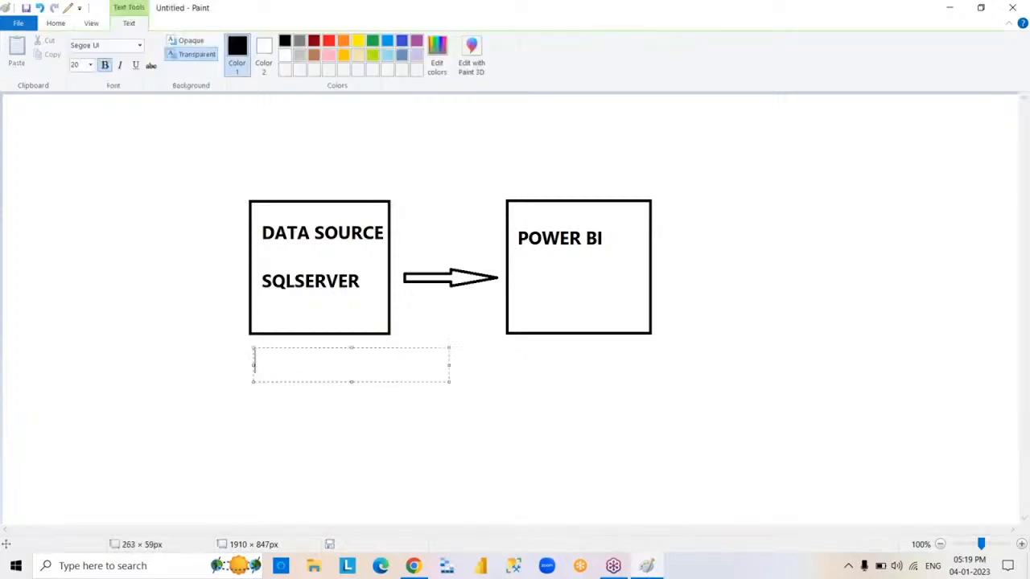
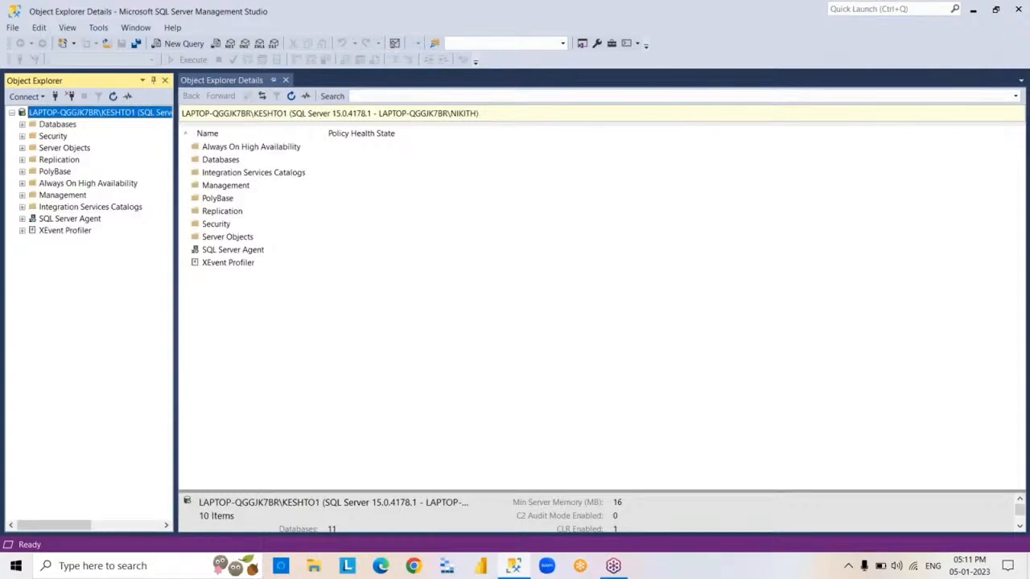
Minimize SQL Server Management Studio and dismiss the start screen of Power BI Desktop
left_click(974, 13)
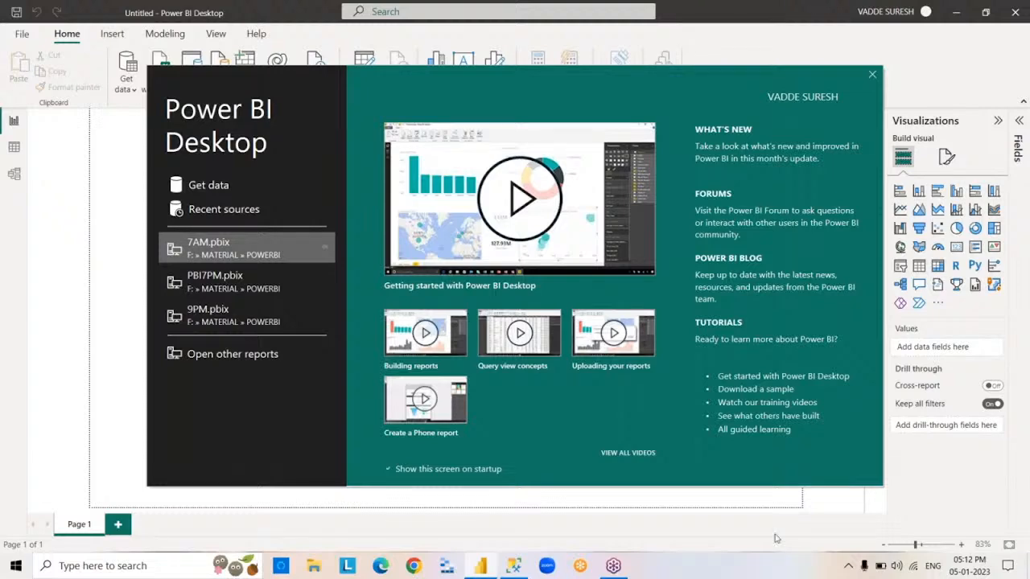
left_click(872, 76)
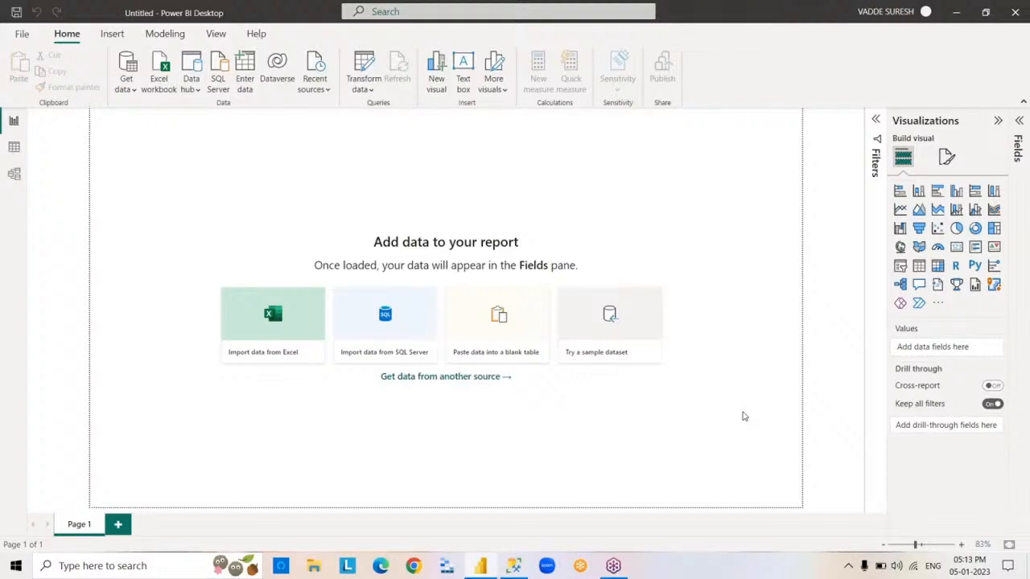
Minimize Power BI Desktop and open Google Chrome
left_click(957, 12)
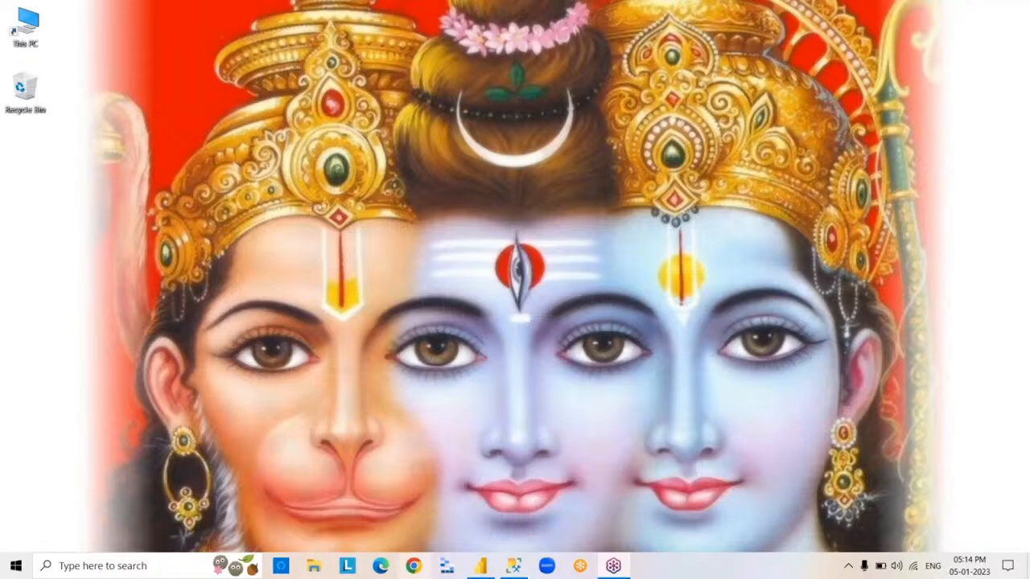
left_click(413, 566)
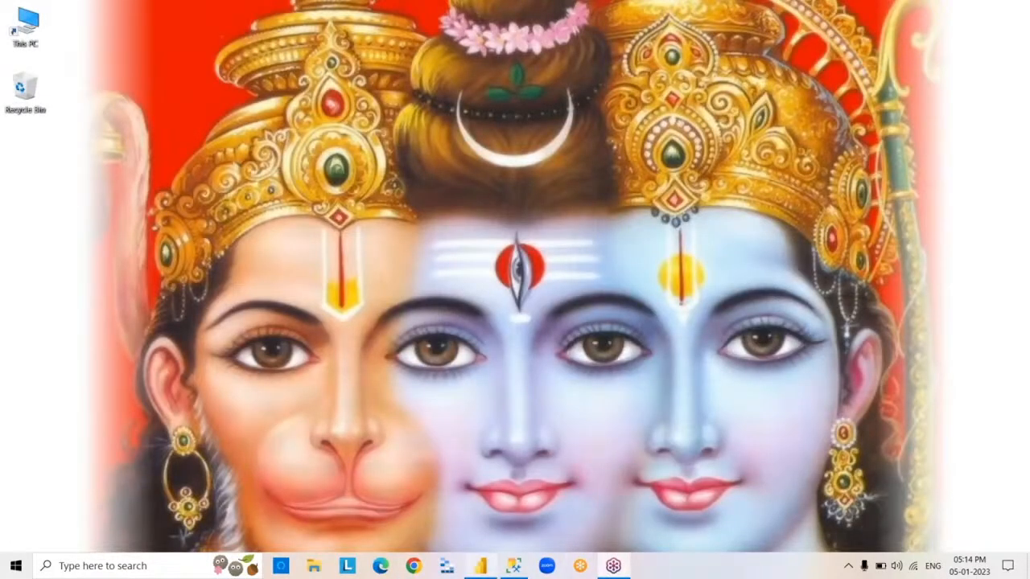
left_click(413, 565)
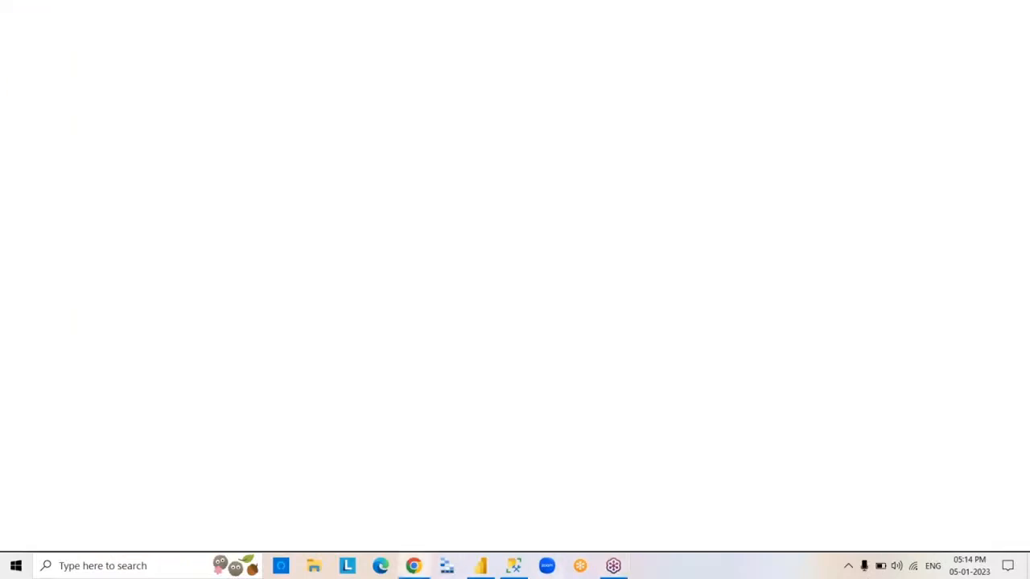
Open the Google home page and search for "power bi desktop download"
type("go")
key("Return")
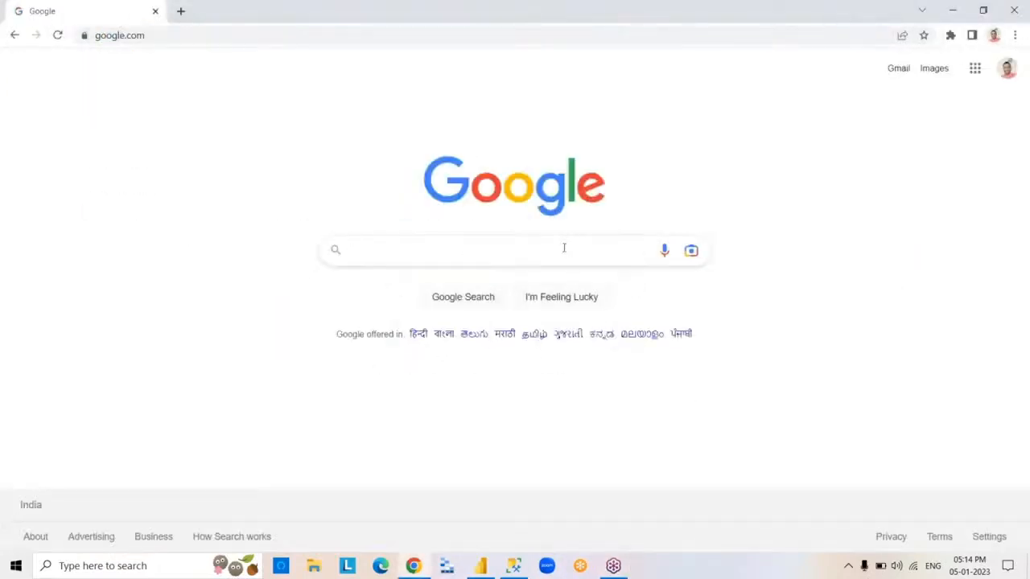
left_click(564, 248)
type("po")
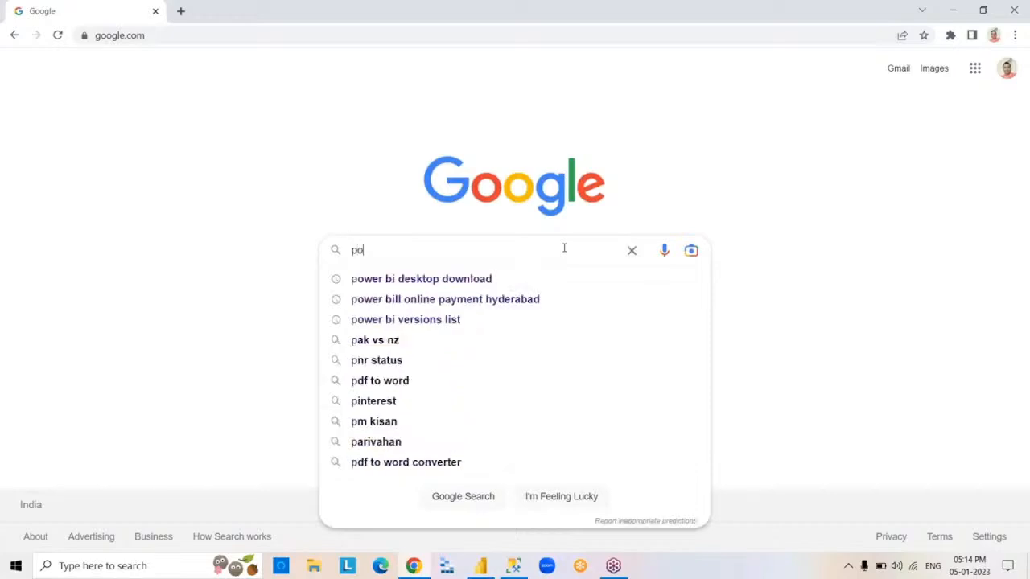
type("wer bi de")
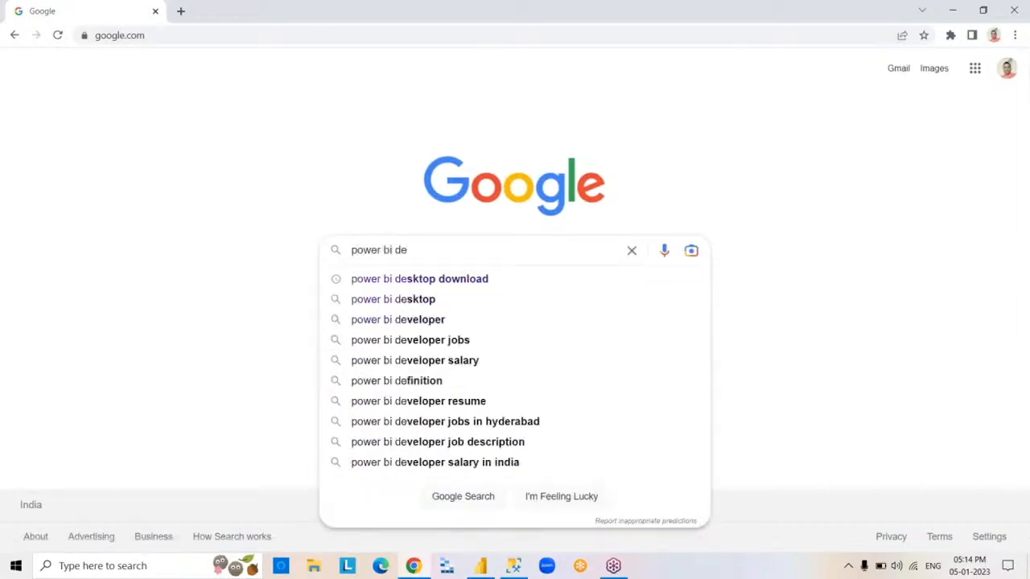
left_click(526, 279)
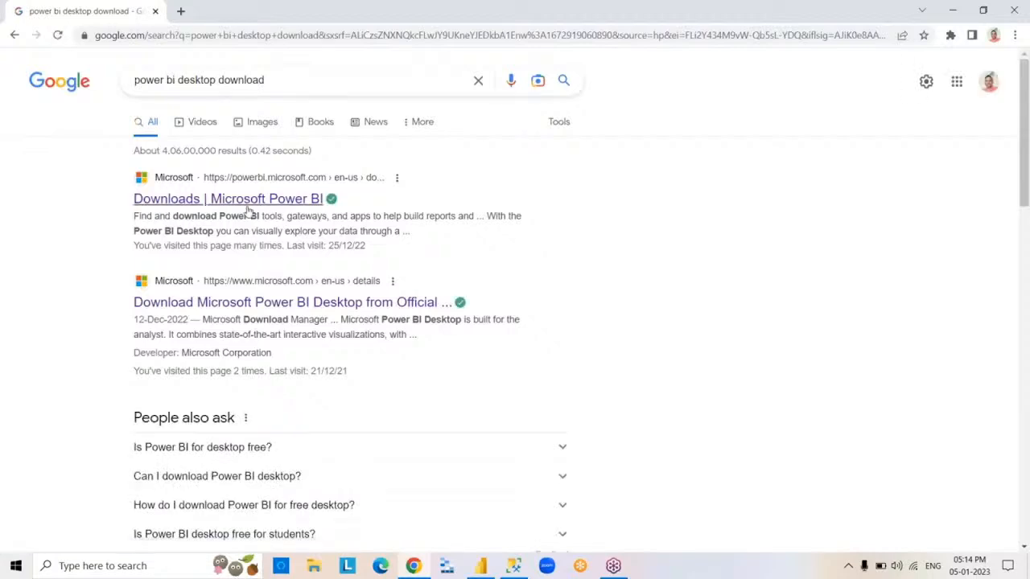
Open Microsoft's Power BI Downloads page and follow the advanced download options for Power BI Desktop, leaving only that download page open
left_click(297, 203)
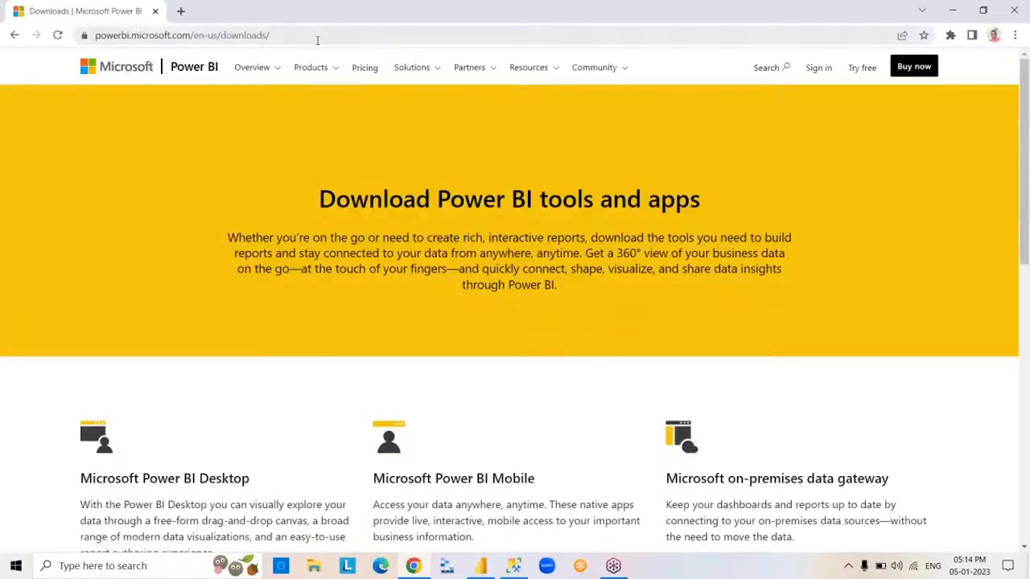
left_click(317, 35)
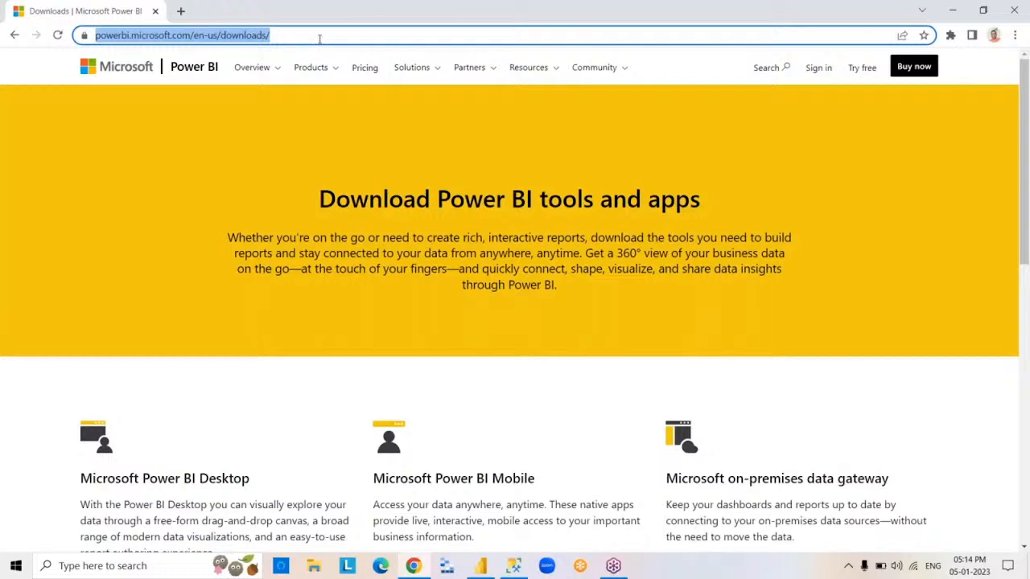
left_click(331, 36)
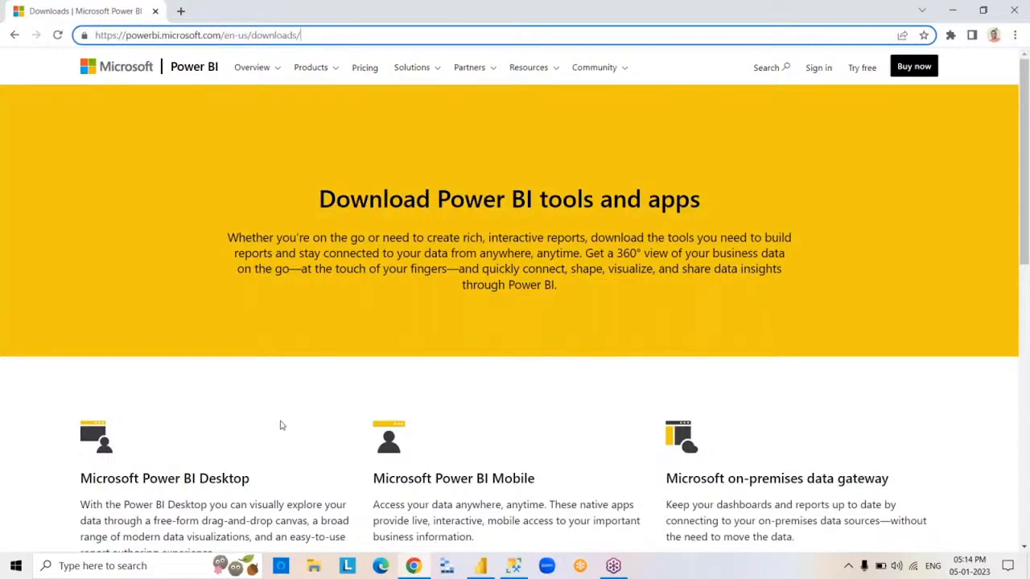
left_click_drag(1025, 259, 1028, 367)
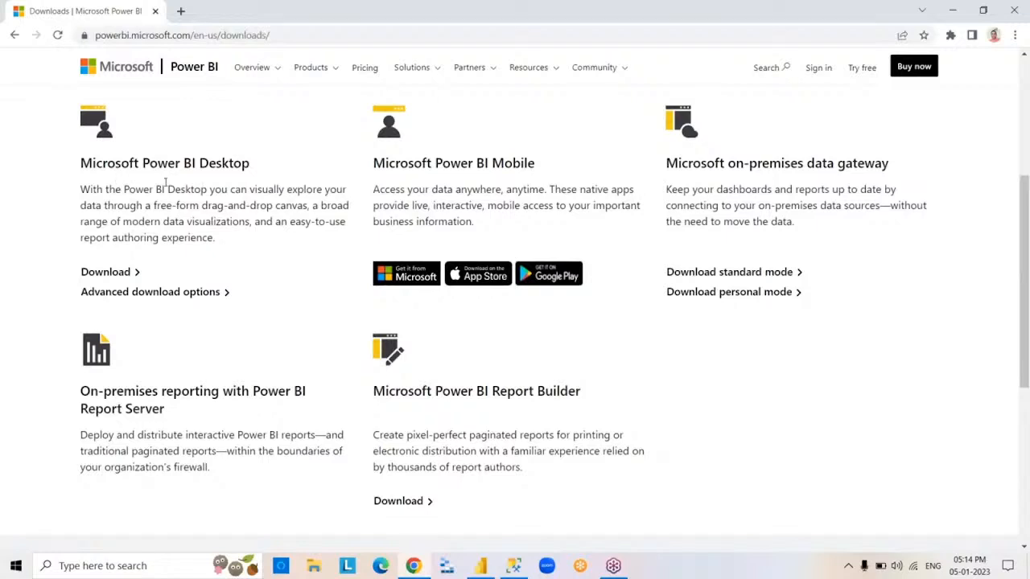
left_click(217, 294)
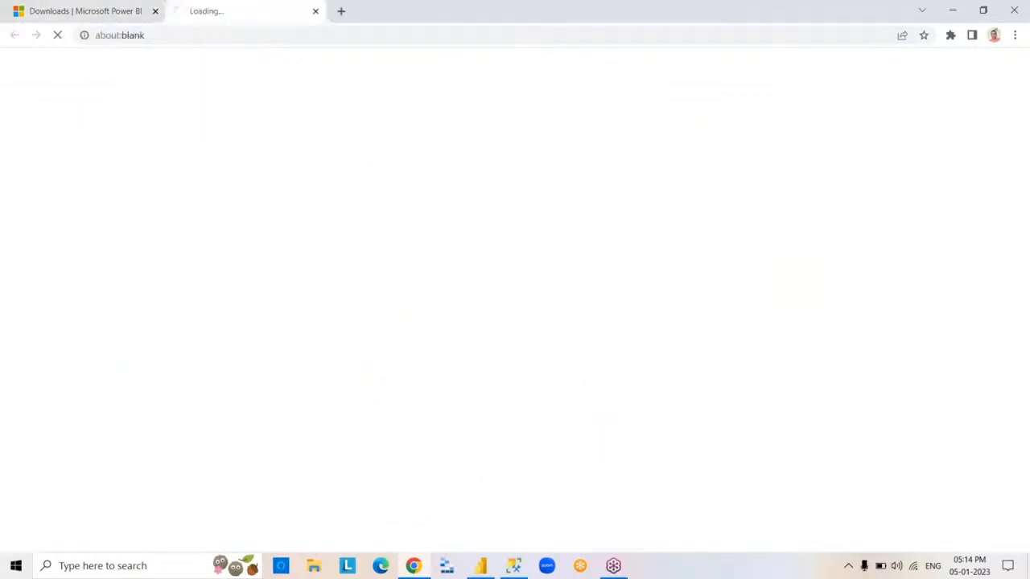
left_click(156, 11)
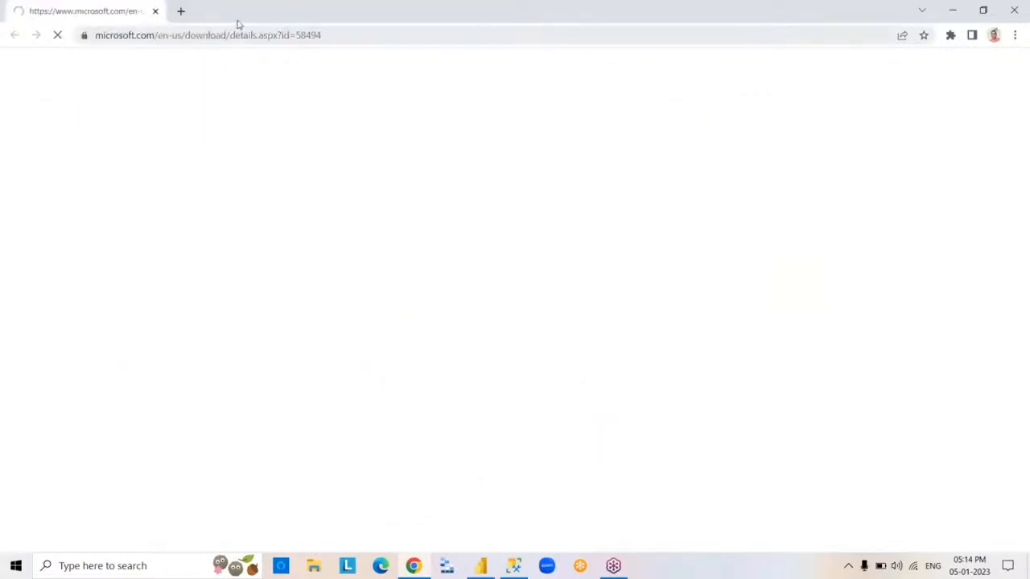
left_click(180, 11)
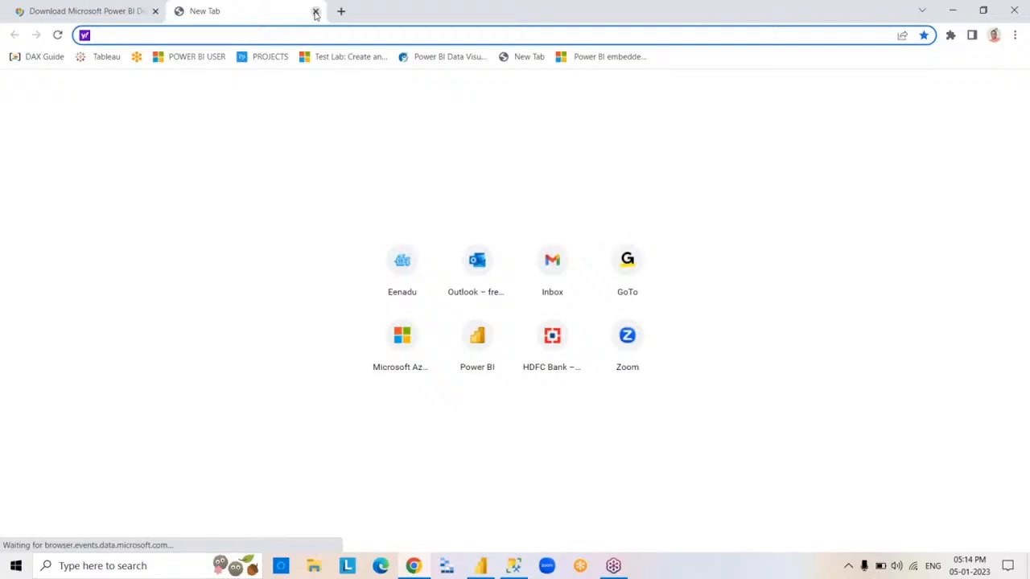
left_click(316, 11)
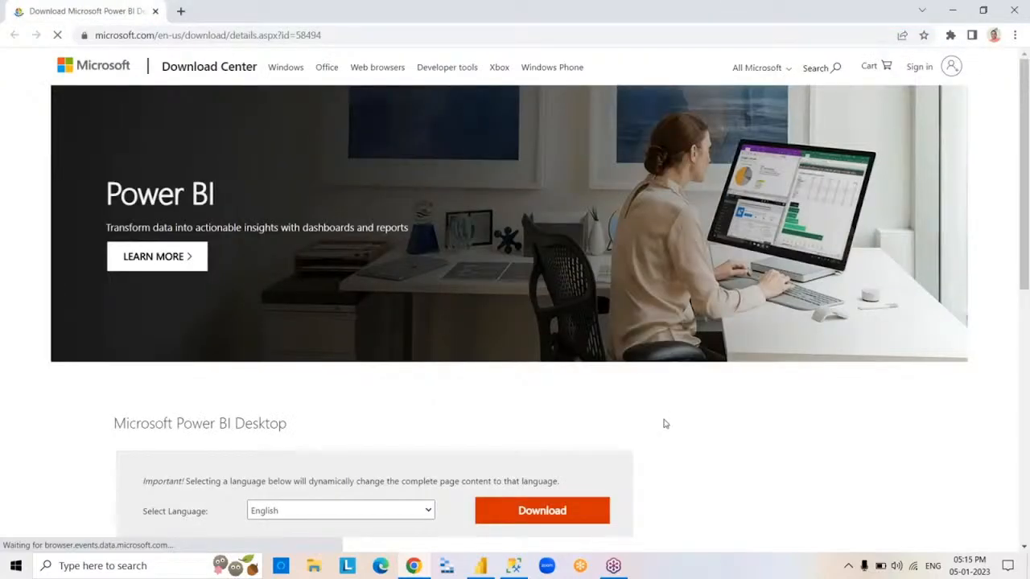
Download the 64-bit Power BI Desktop installer, PBIDesktopSetup_x64.exe
left_click(559, 516)
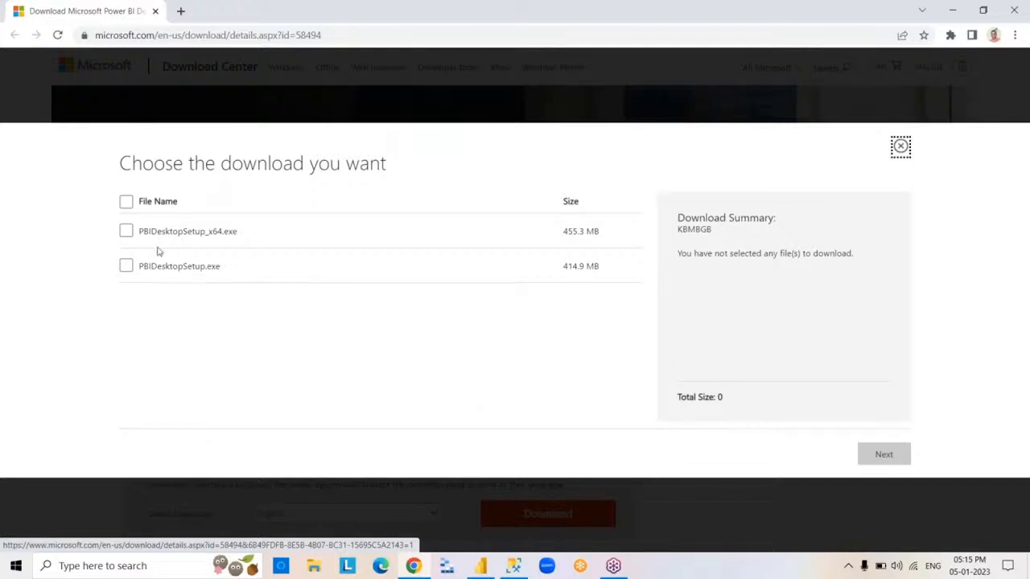
left_click(127, 232)
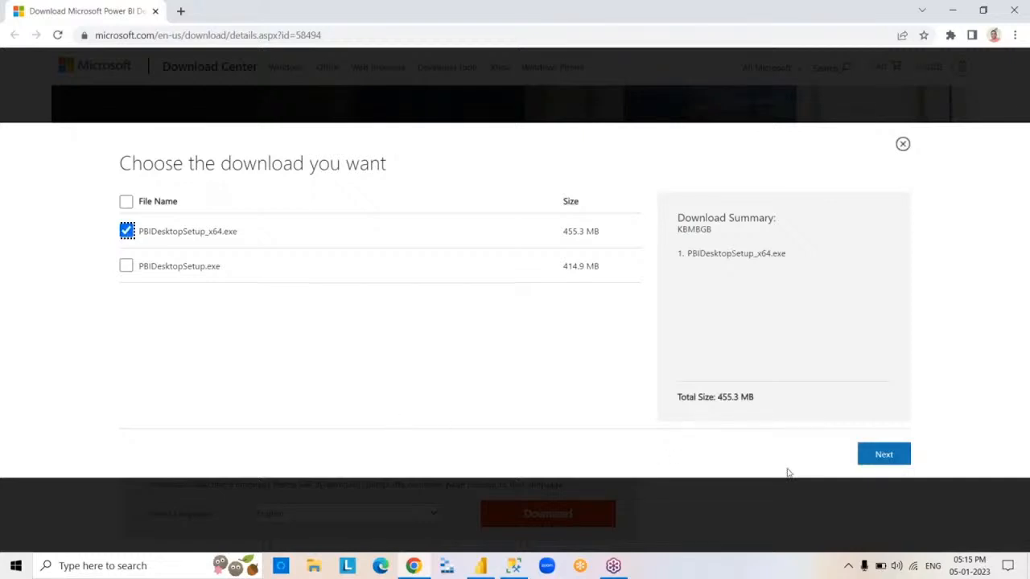
left_click(885, 456)
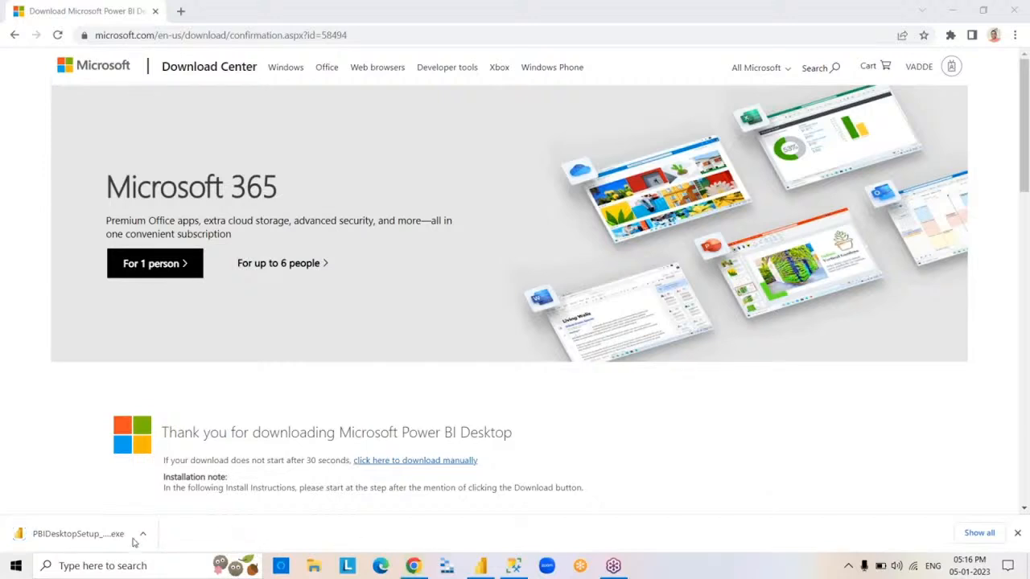
Launch the downloaded PBIDesktopSetup_x64.exe file and close the browser
left_click(80, 544)
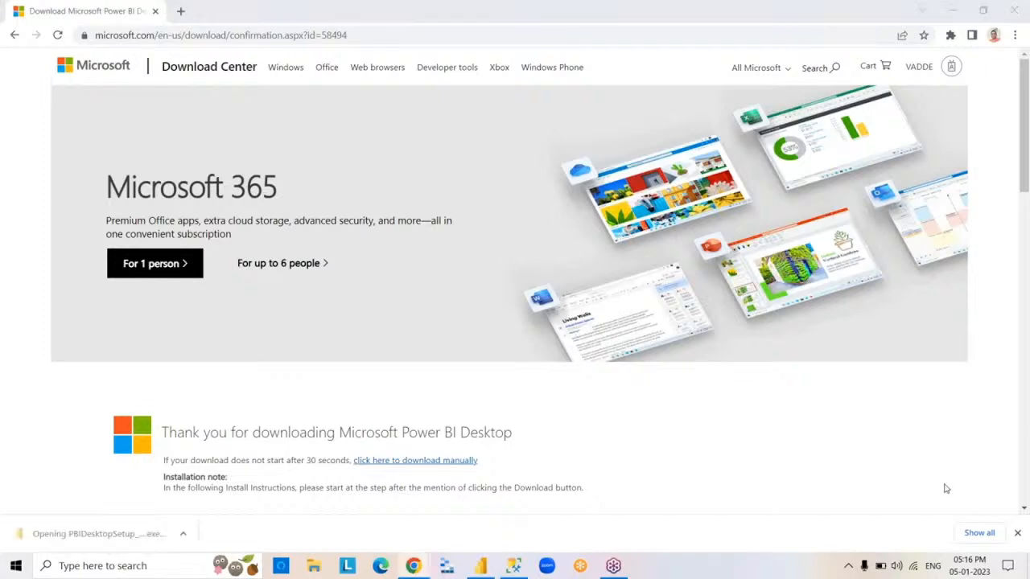
left_click(1017, 533)
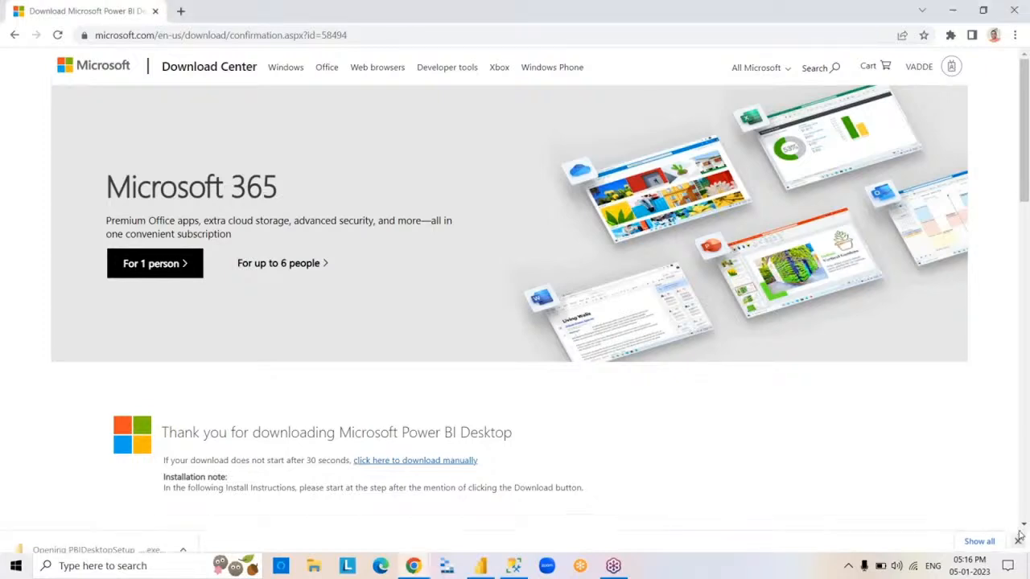
left_click(1016, 10)
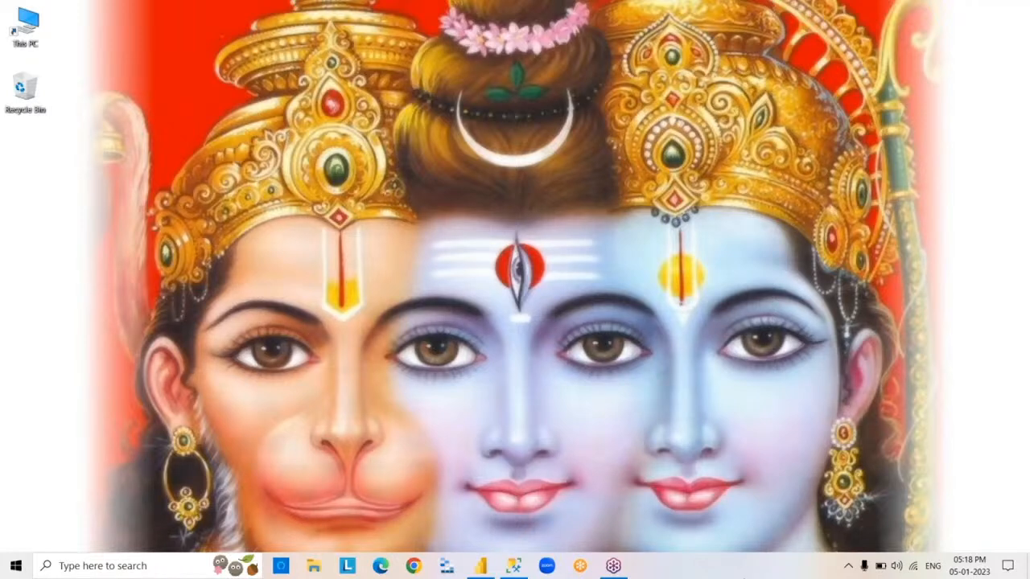
Try to run PBIDesktopSetup_x64 from the Downloads folder, ignoring the running Power BI Desktop, and exit the setup wizard
left_click(316, 567)
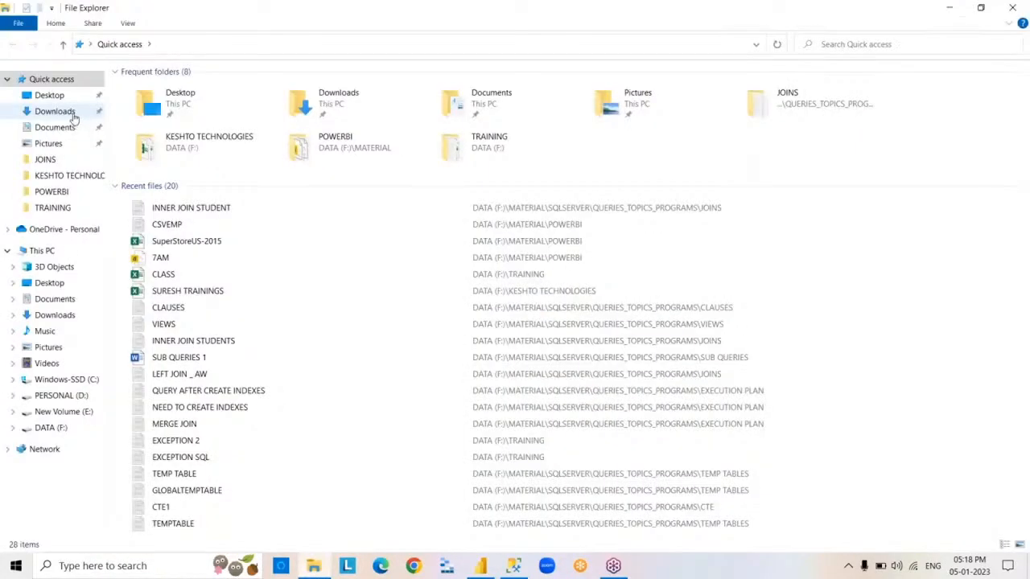
left_click(56, 112)
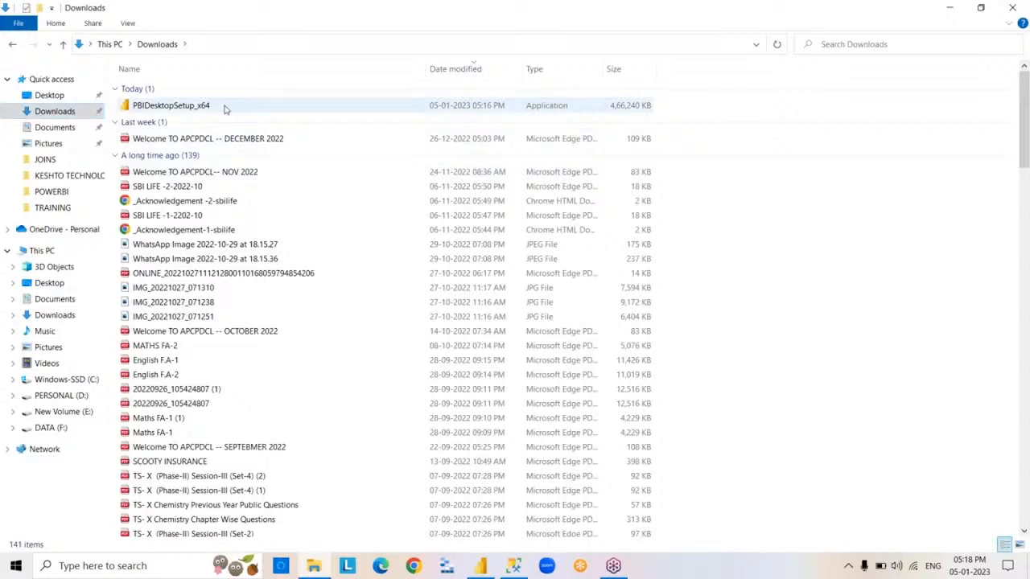
left_click(225, 110)
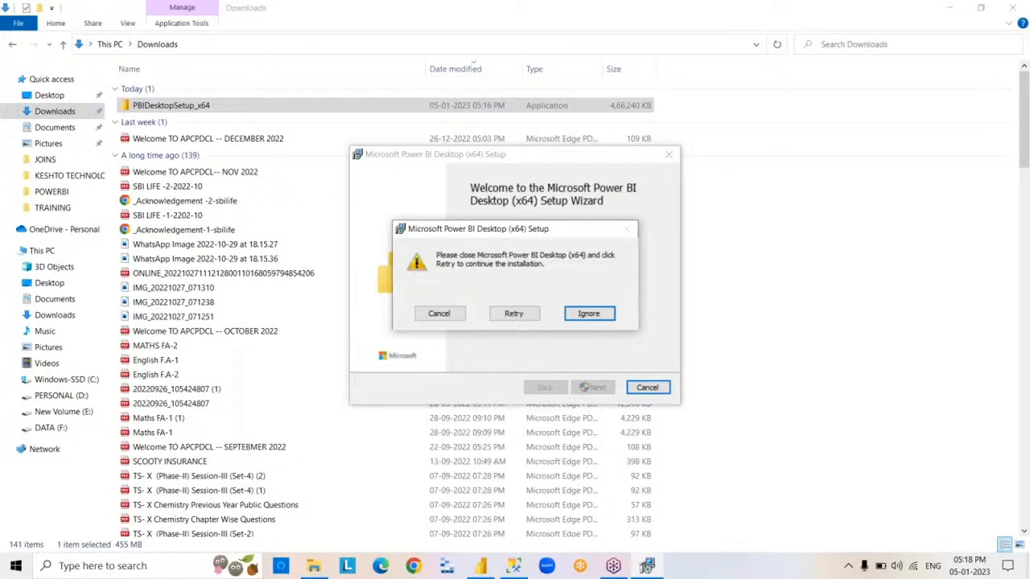
left_click(588, 314)
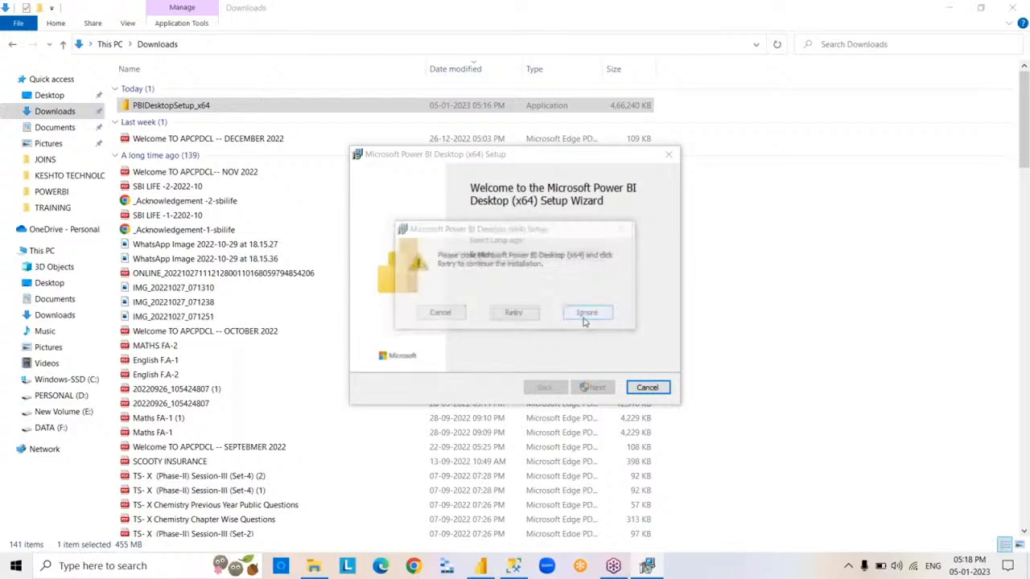
left_click(518, 318)
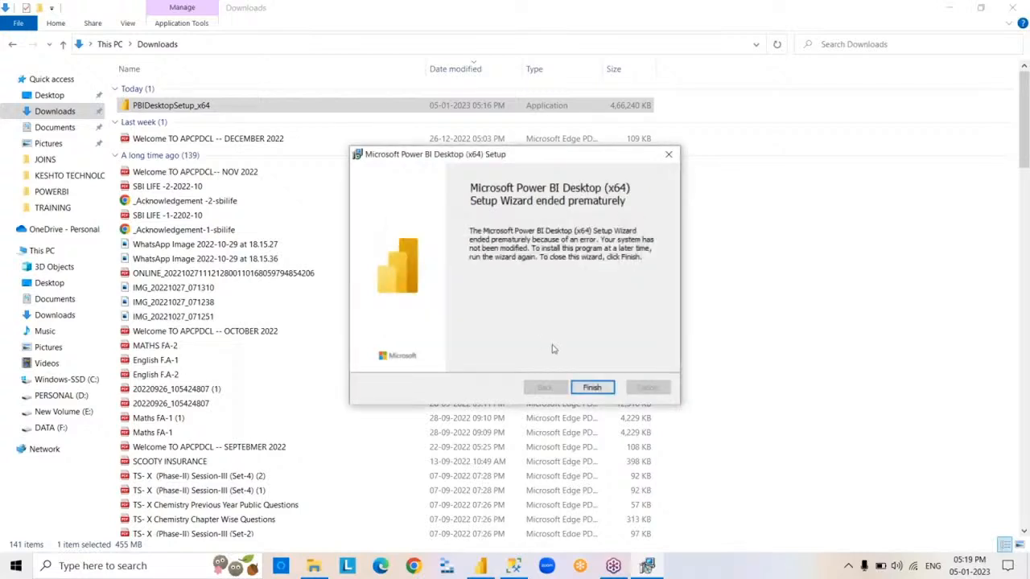
left_click(593, 388)
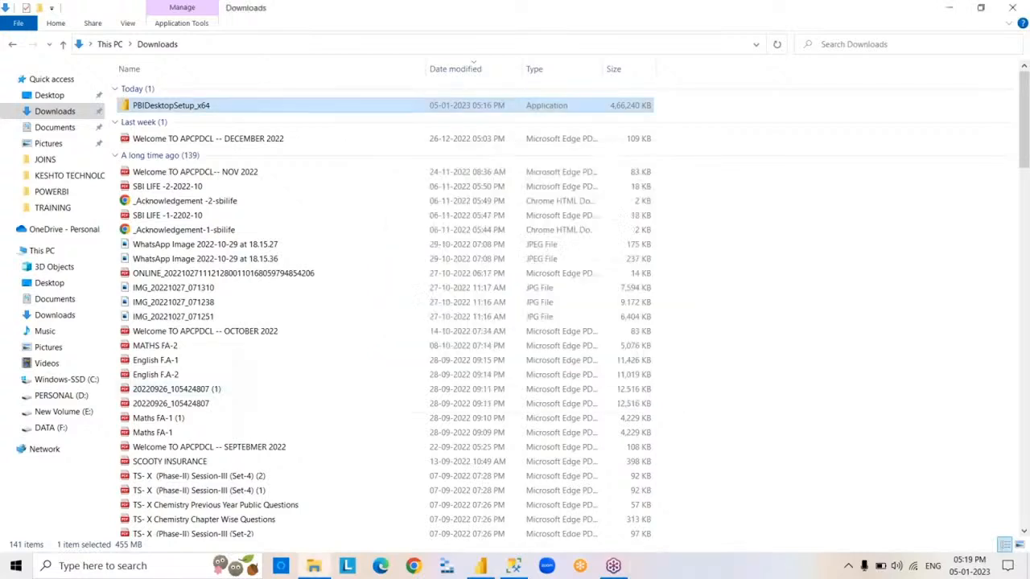
Run PBIDesktopSetup_x64 again, retry and then ignore the check for the running Power BI Desktop, and exit the setup wizard
double_click(236, 110)
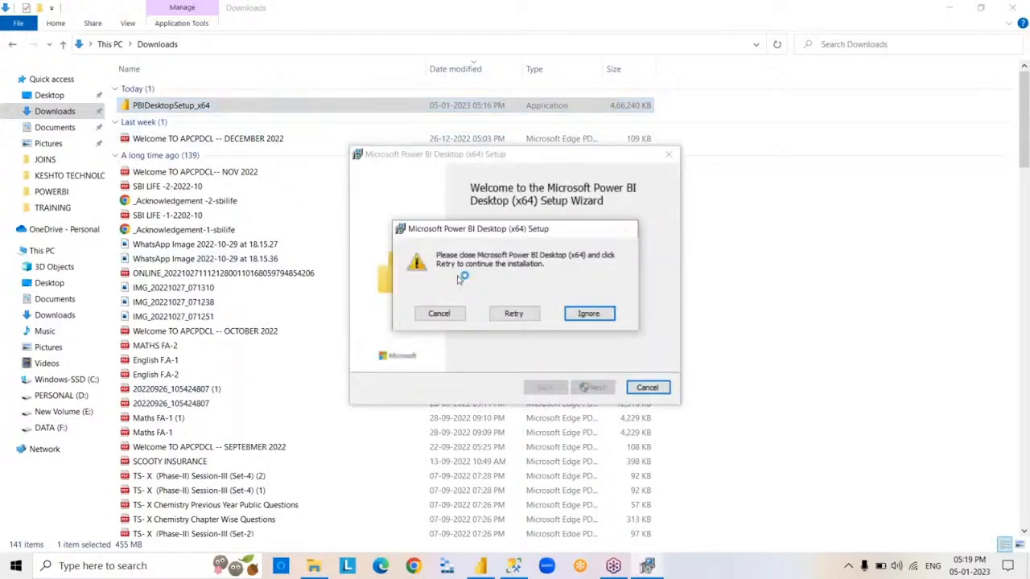
left_click(502, 316)
left_click(501, 315)
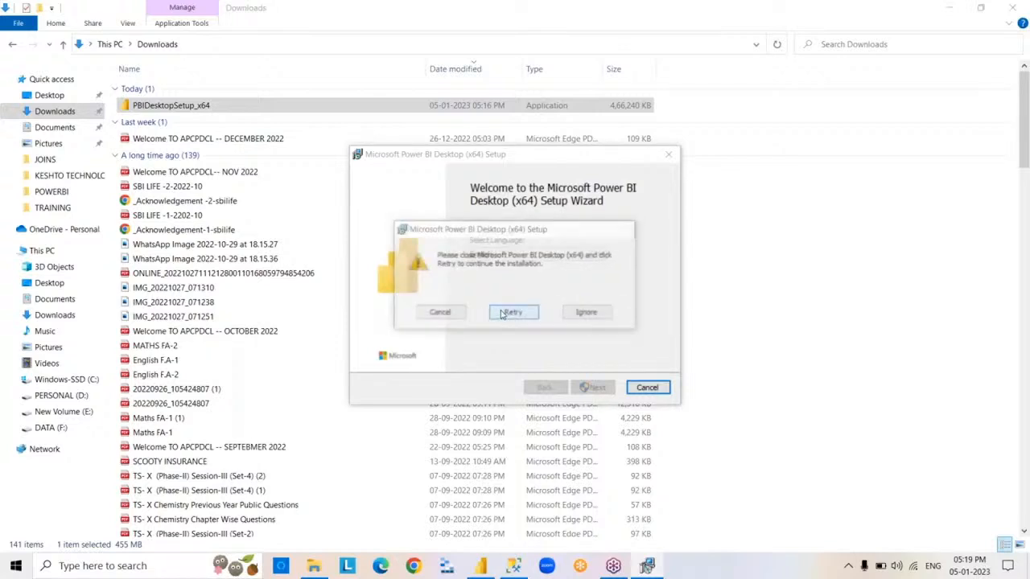
left_click(607, 316)
left_click(531, 320)
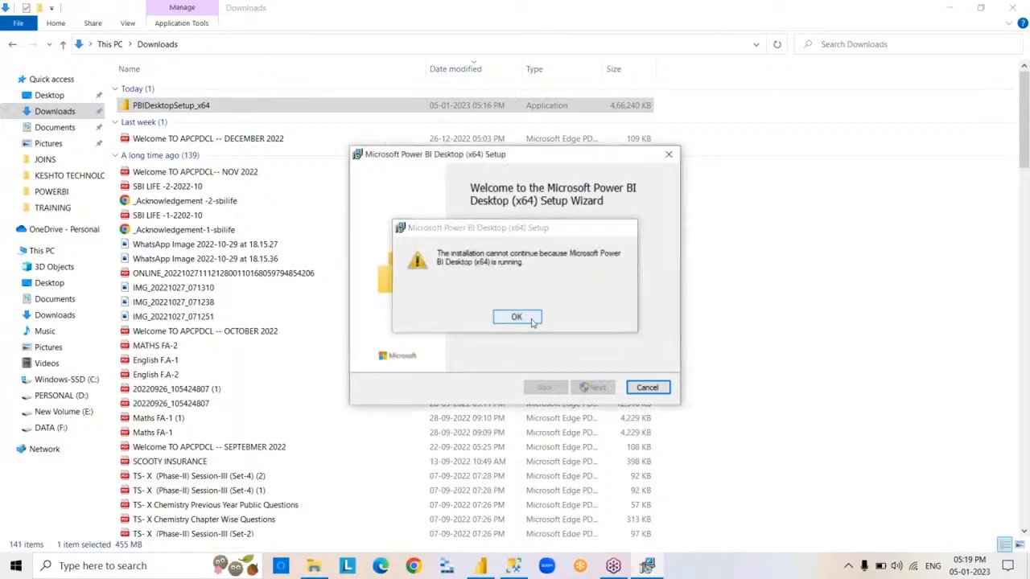
left_click(606, 389)
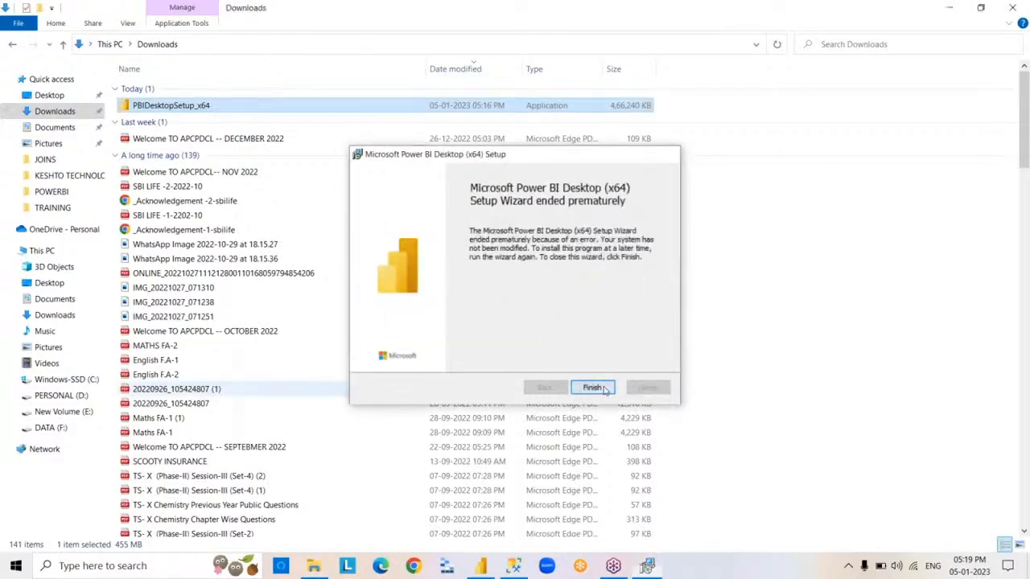
Try to permanently delete the PBIDesktopSetup_x64 file from the Downloads folder, and close File Explorer
key("shift+Delete")
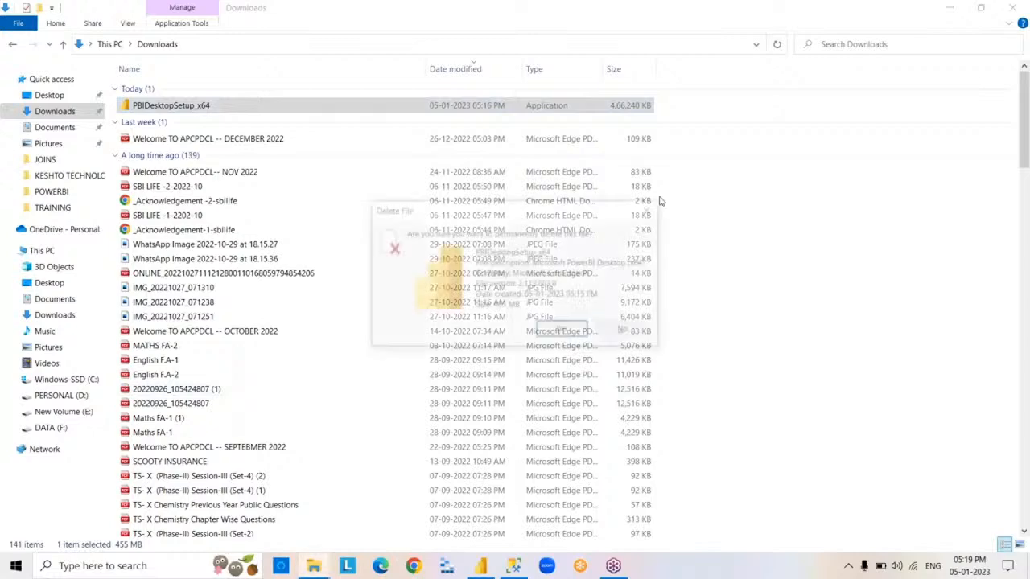
key("Return")
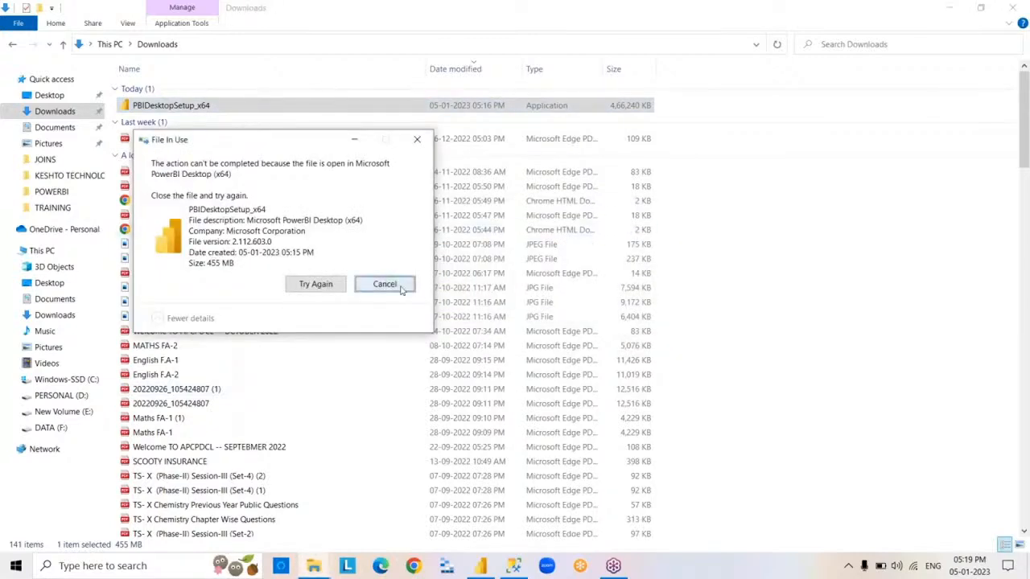
key("Escape")
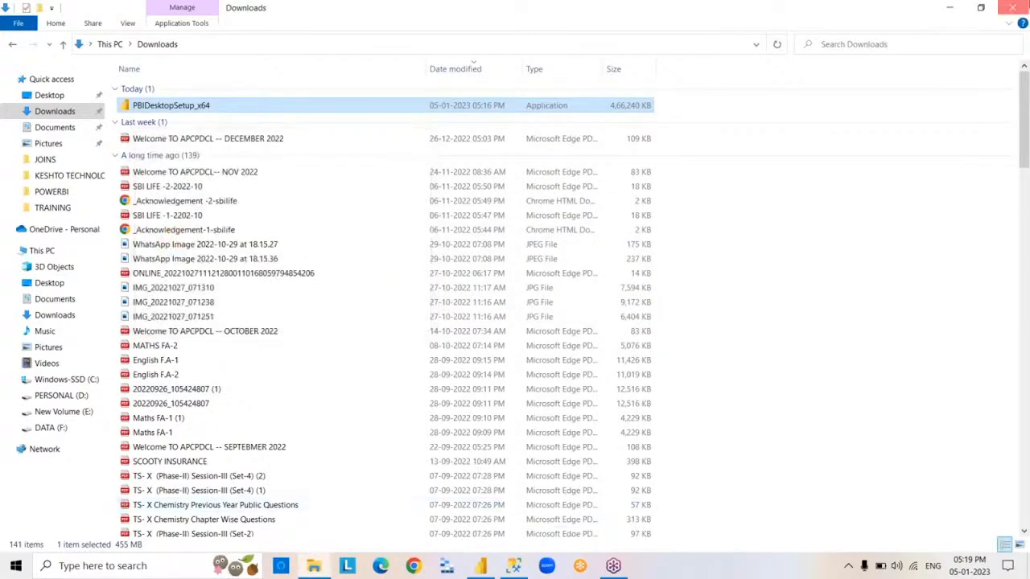
left_click(1012, 7)
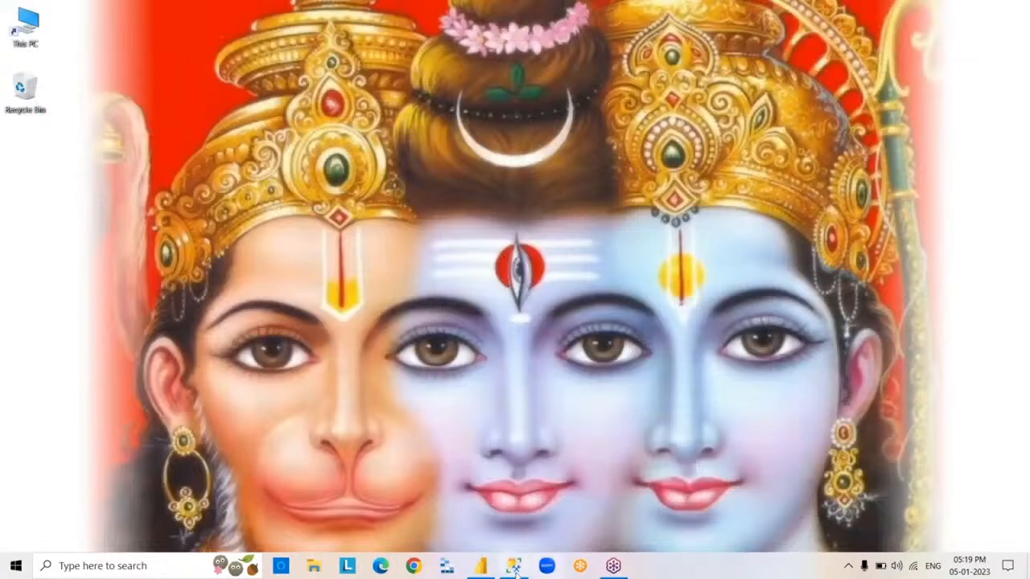
Switch to Power BI Desktop, expand the Fields pane in the report view and show the Data view
left_click(480, 567)
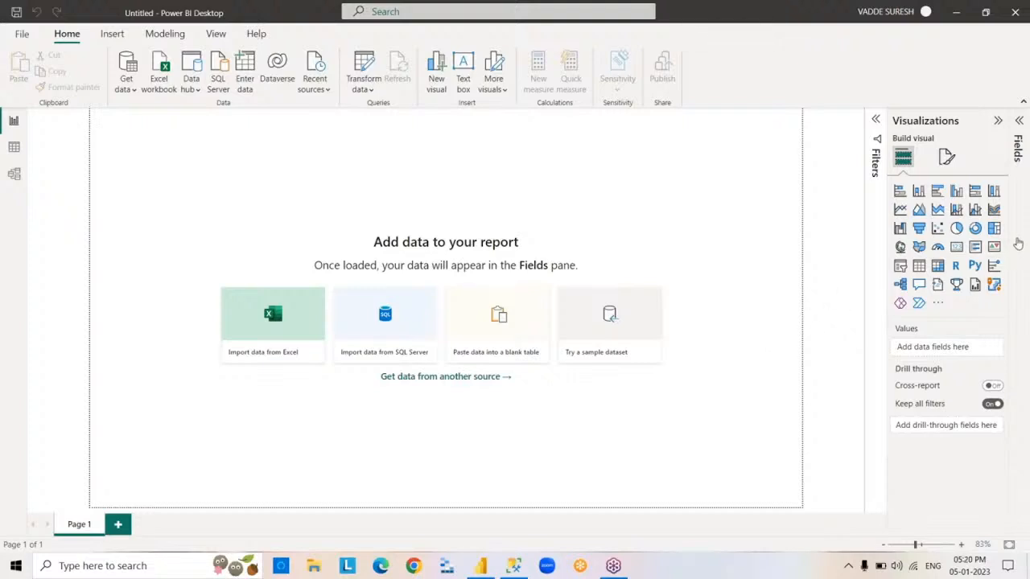
left_click(1019, 242)
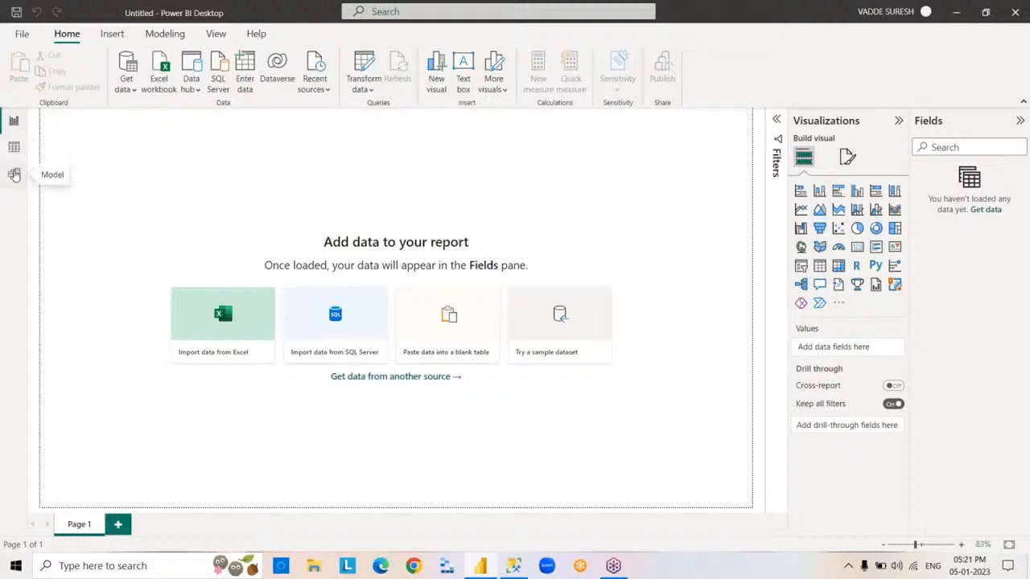
left_click(15, 151)
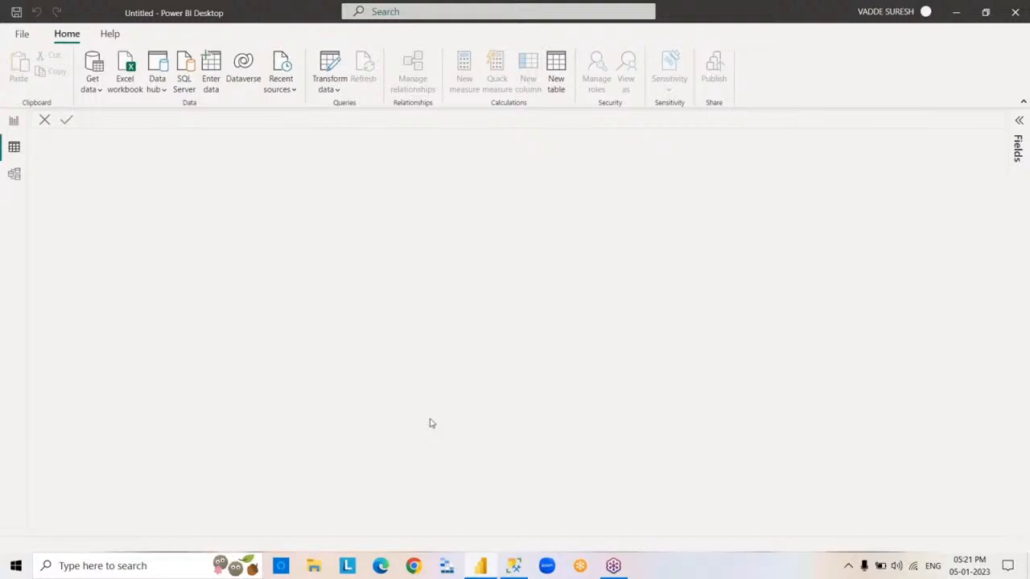
Return to the Report view and look through the common data sources available for getting data
left_click(13, 123)
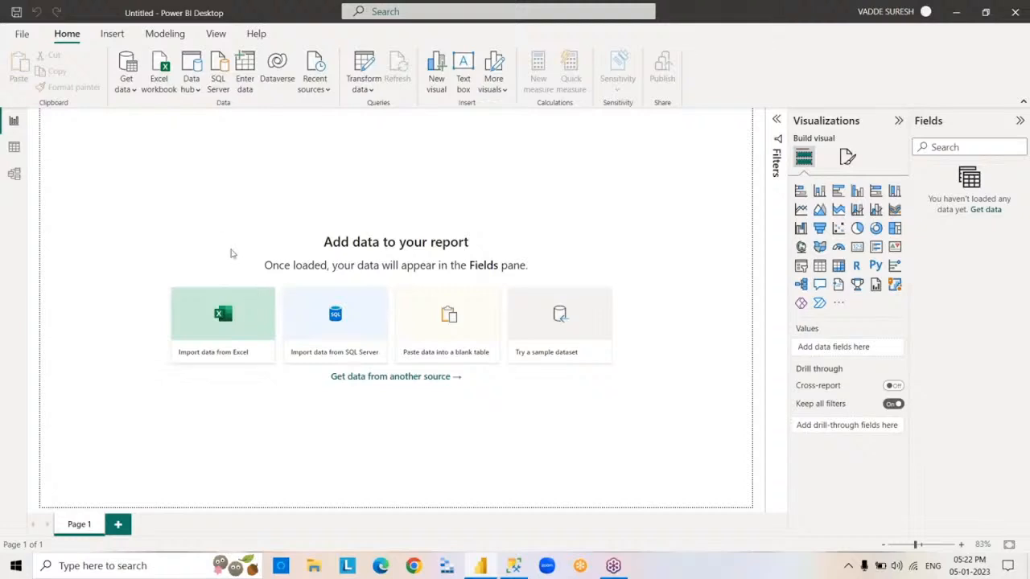
left_click(134, 89)
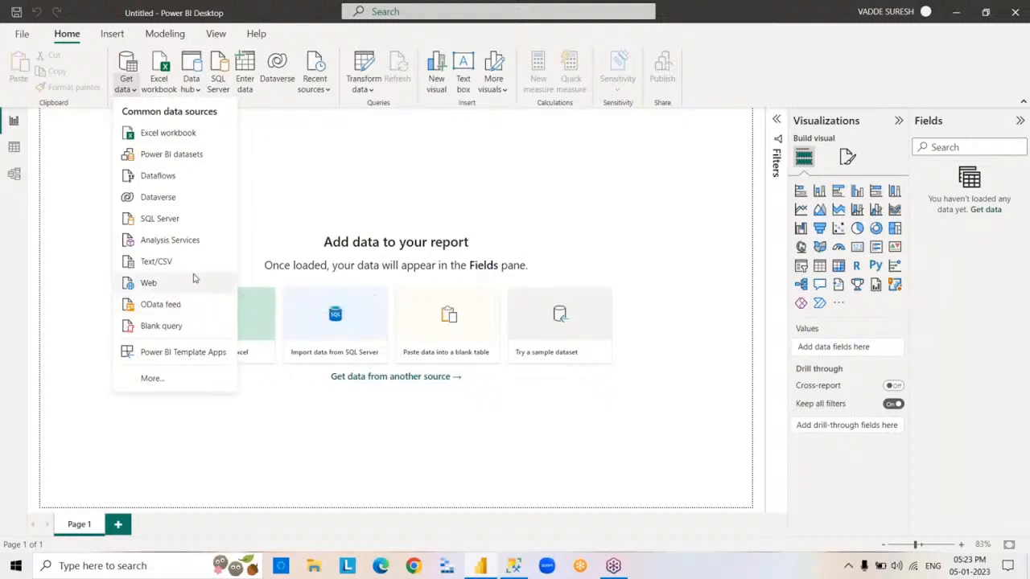
left_click(476, 172)
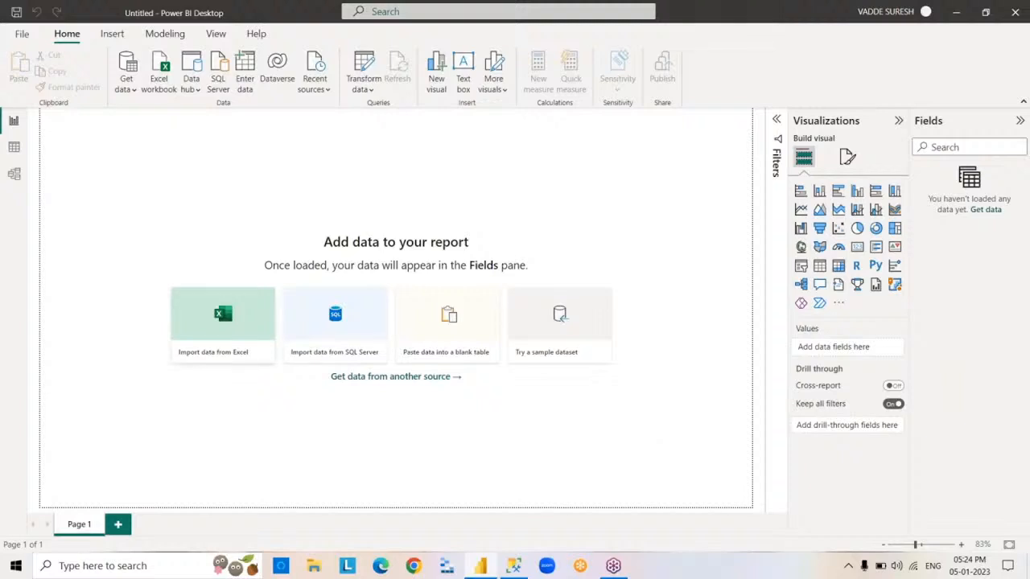
Save the report as a Power BI file (*.pbix) named 5PM in the POWERBI folder
left_click(22, 34)
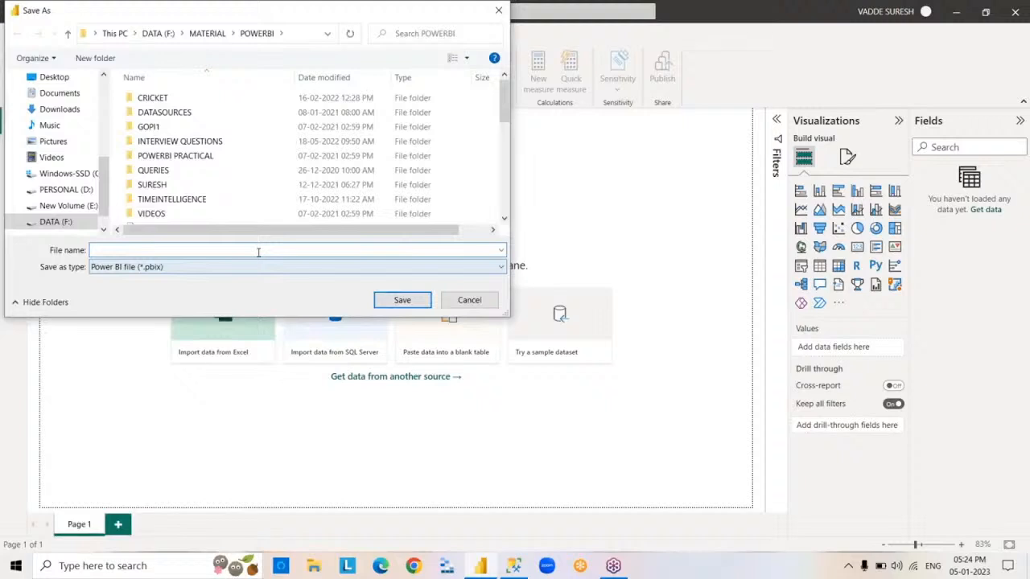
left_click(258, 252)
type("5PM")
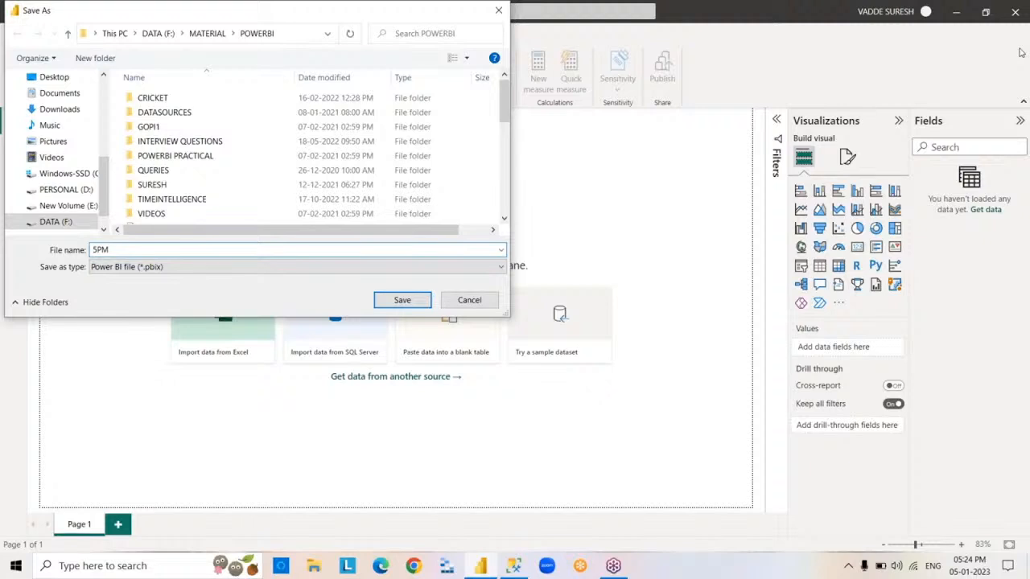
left_click(153, 270)
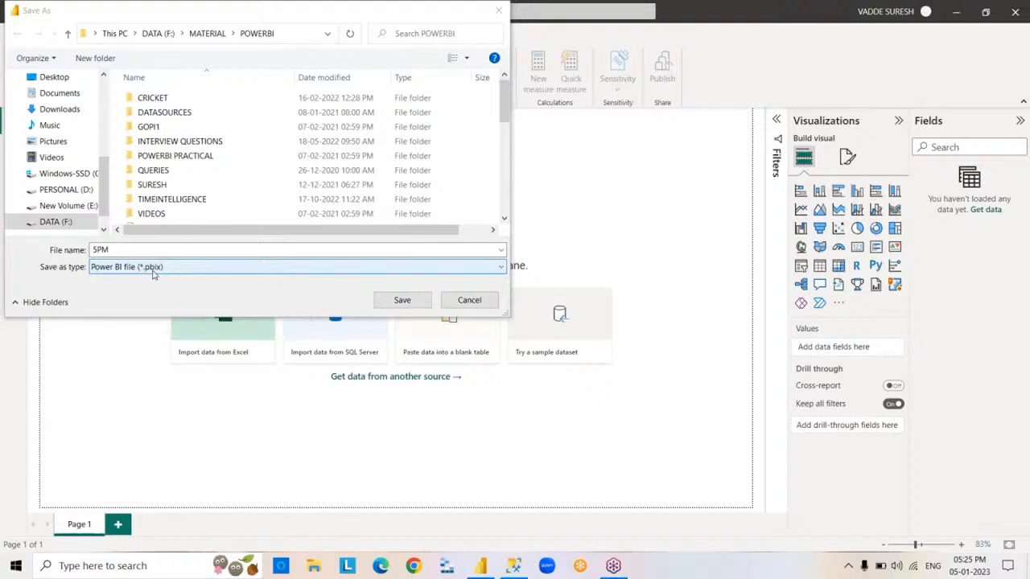
key("Return")
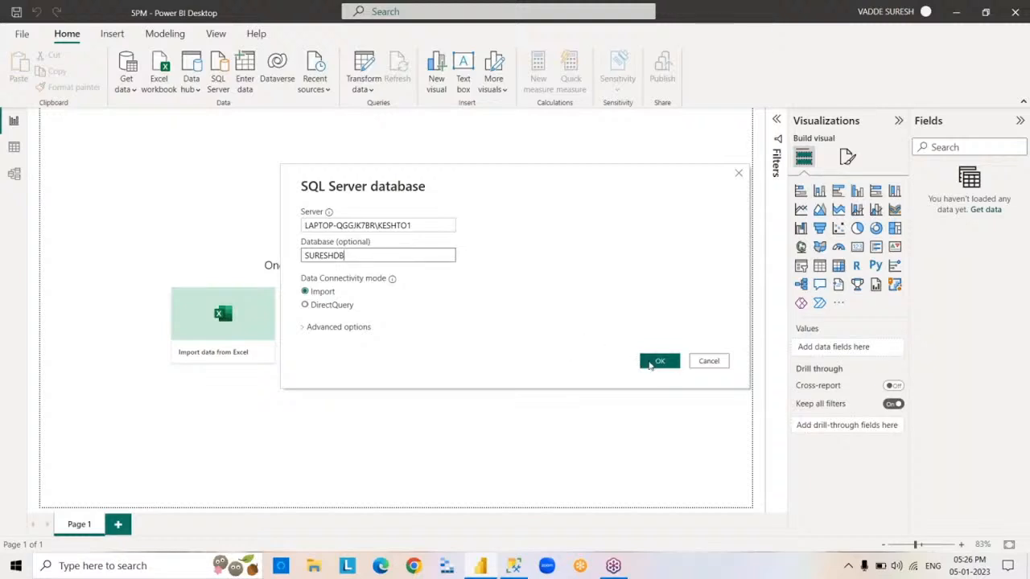
Connect to the SURESHDB database on LAPTOP-QGGJK7BR\KESHTO1 in Import mode and load the EMP, DEPT and DEPT1 tables
left_click(653, 362)
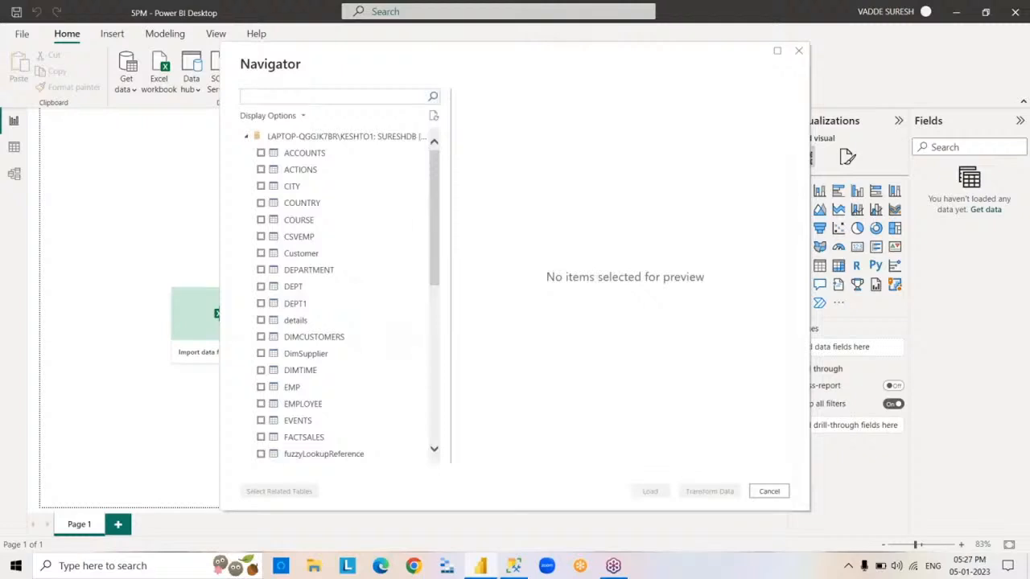
left_click_drag(435, 233, 443, 206)
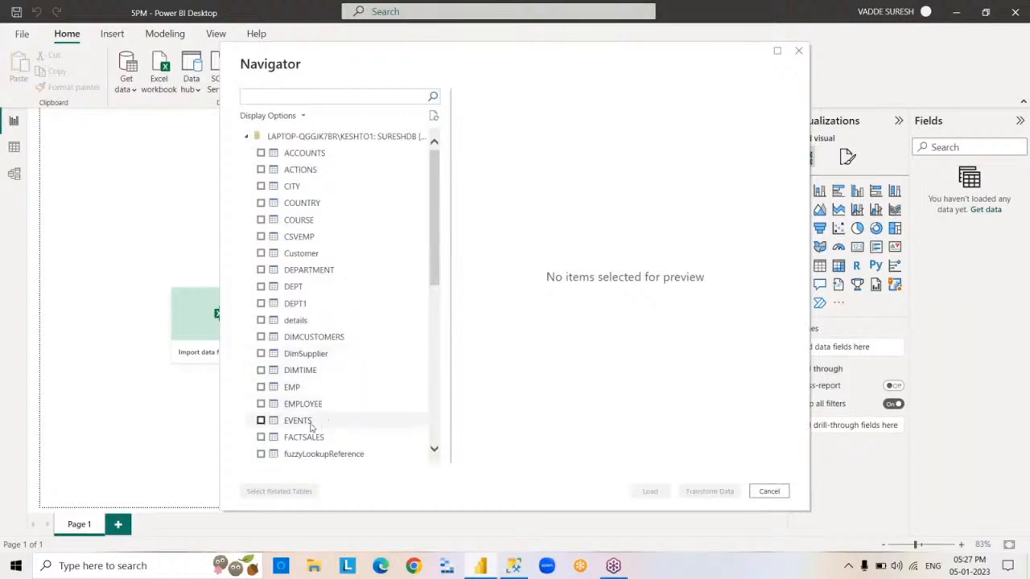
left_click(260, 387)
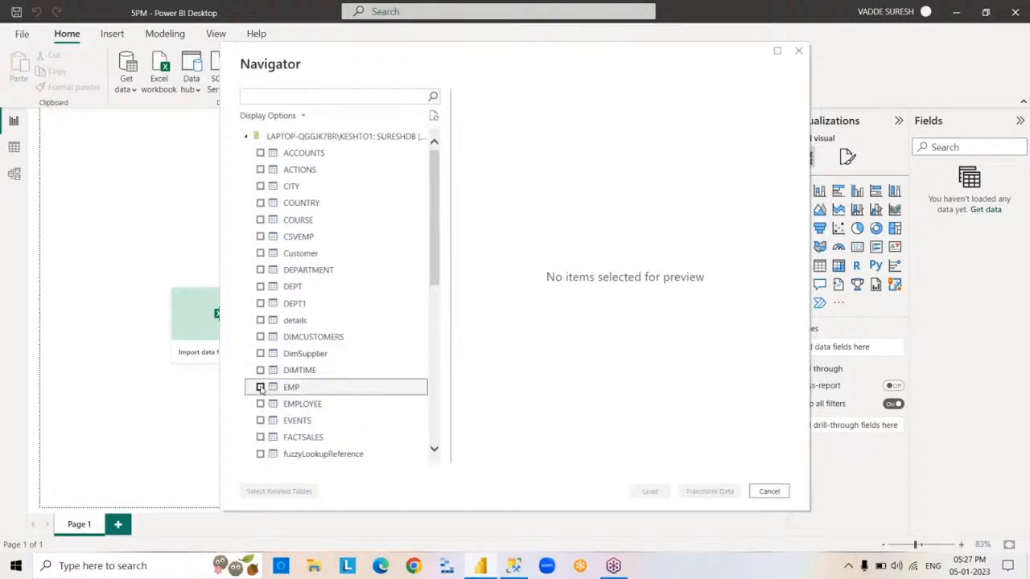
left_click(260, 287)
left_click(260, 304)
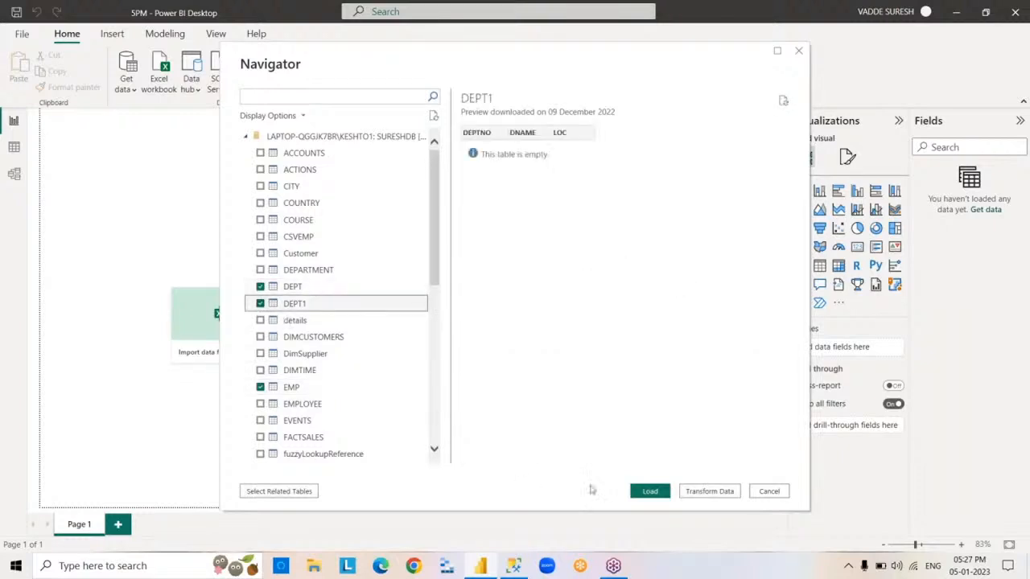
left_click(650, 491)
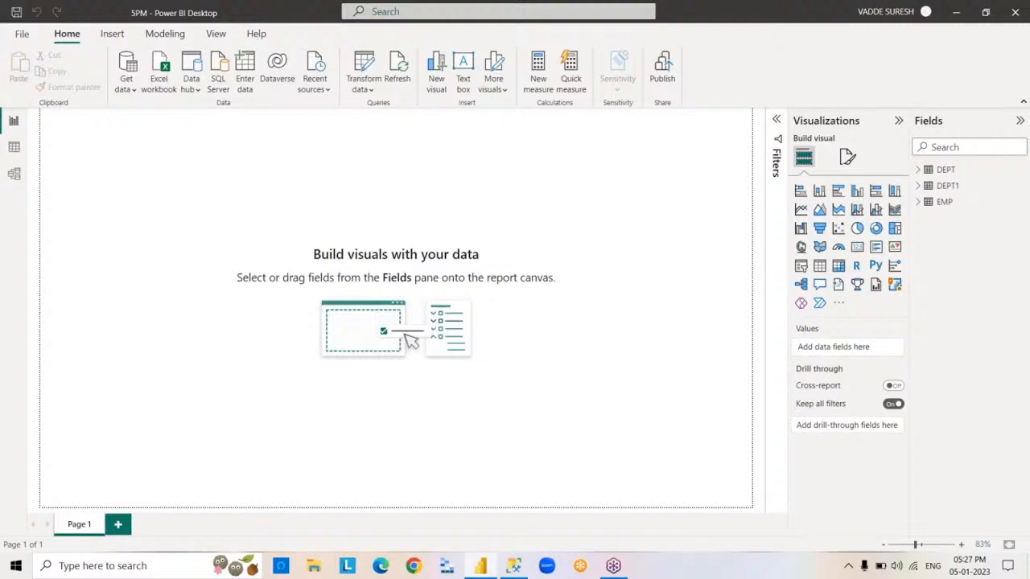
Look at the EMP table's fields in the Report view and its rows in the Data view
left_click(918, 203)
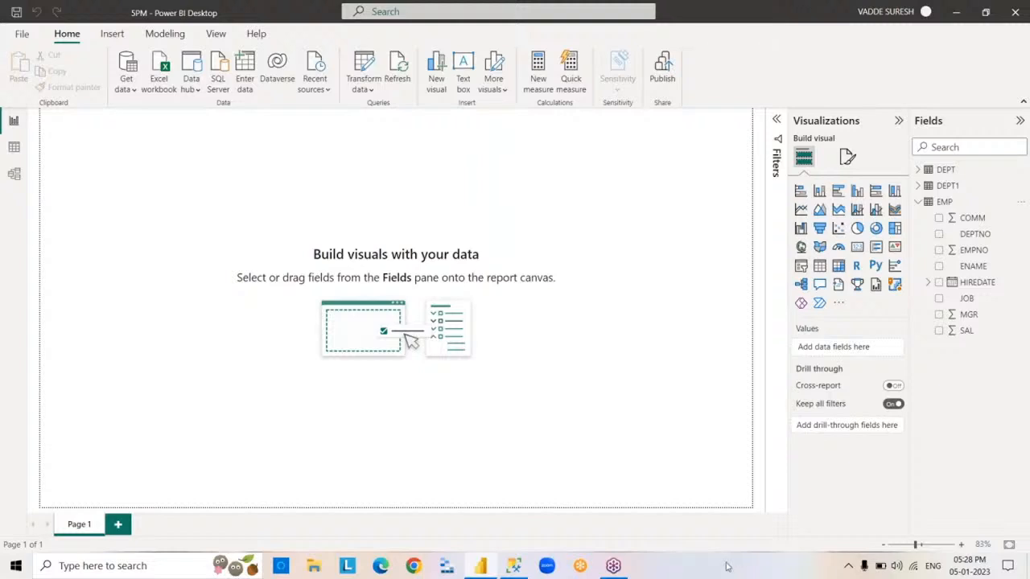
left_click(919, 202)
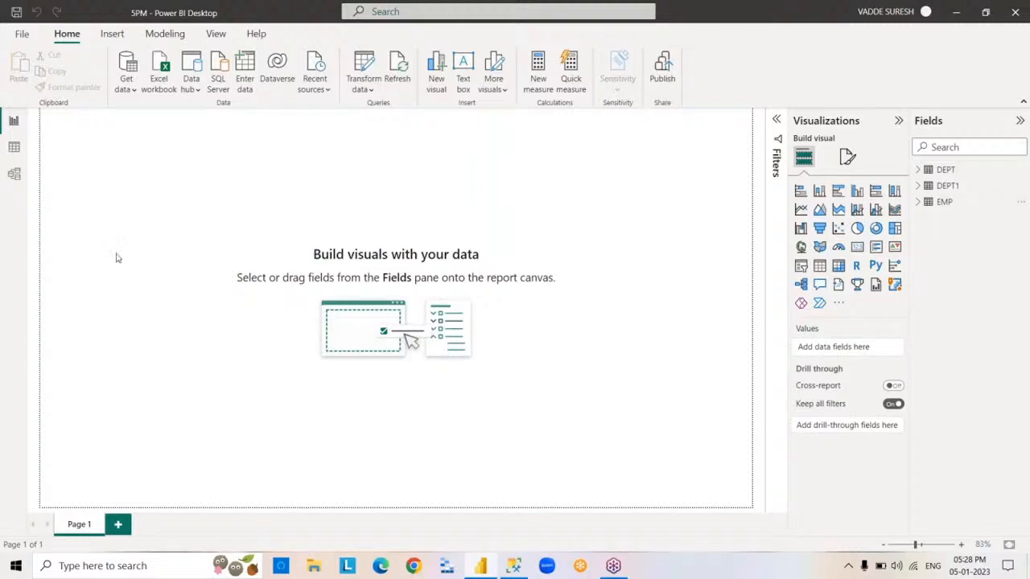
left_click(15, 151)
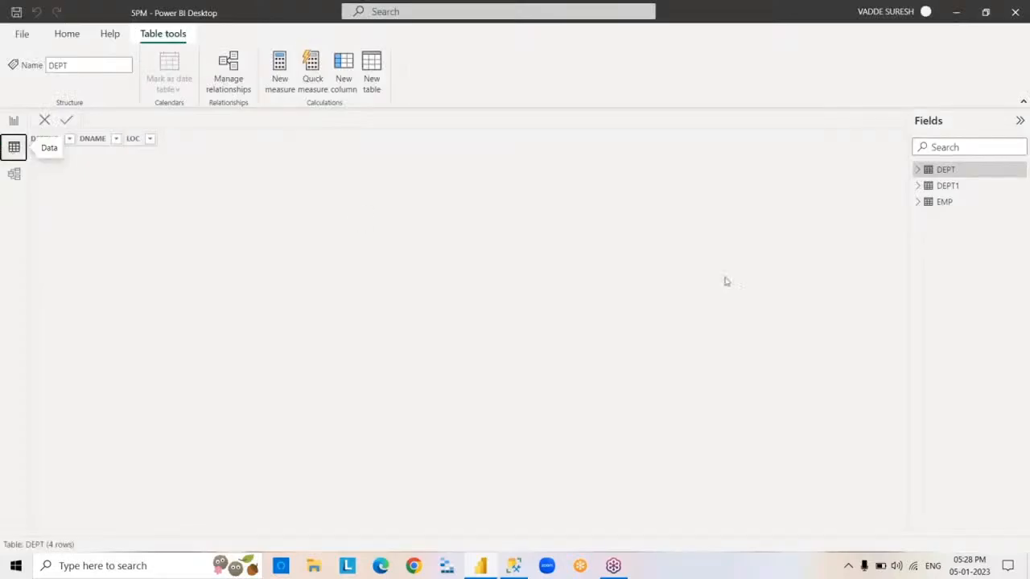
left_click(944, 203)
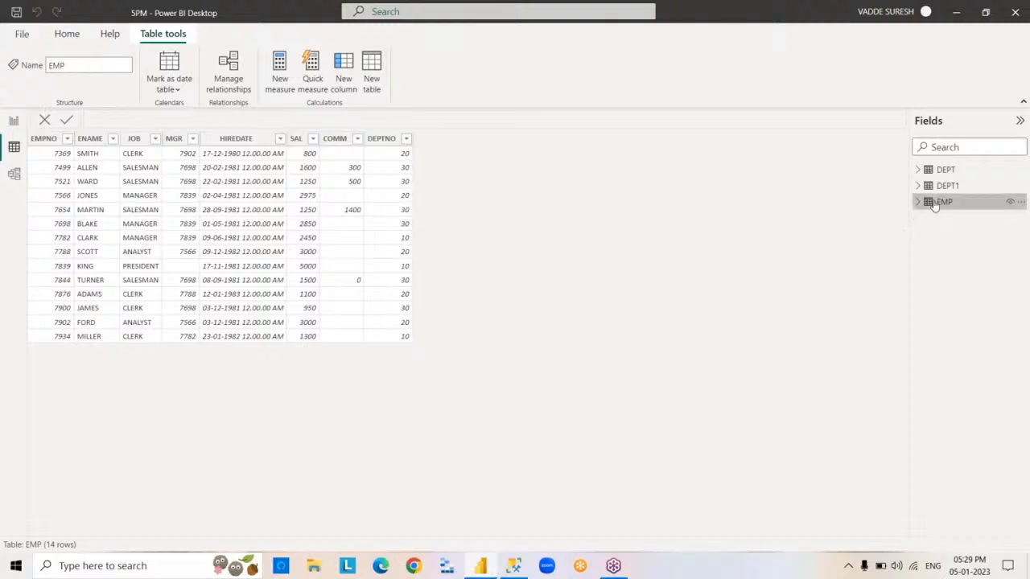
mouse_move(930, 206)
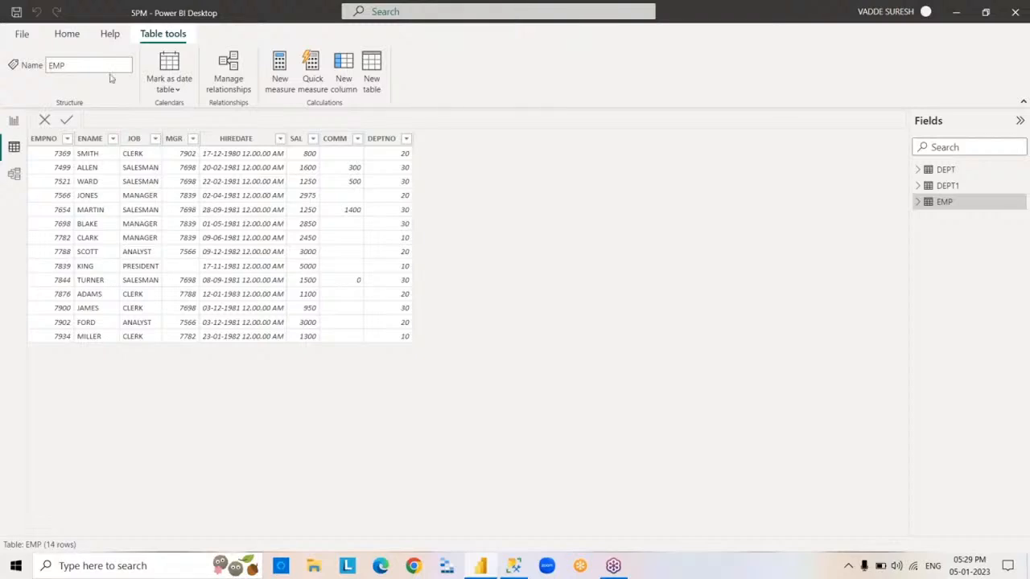
Set up a new SQL Server connection to LAPTOP-QGGJK7BR\KESHTO1, database SURESHDB, with DirectQuery as the data connectivity mode
left_click(67, 34)
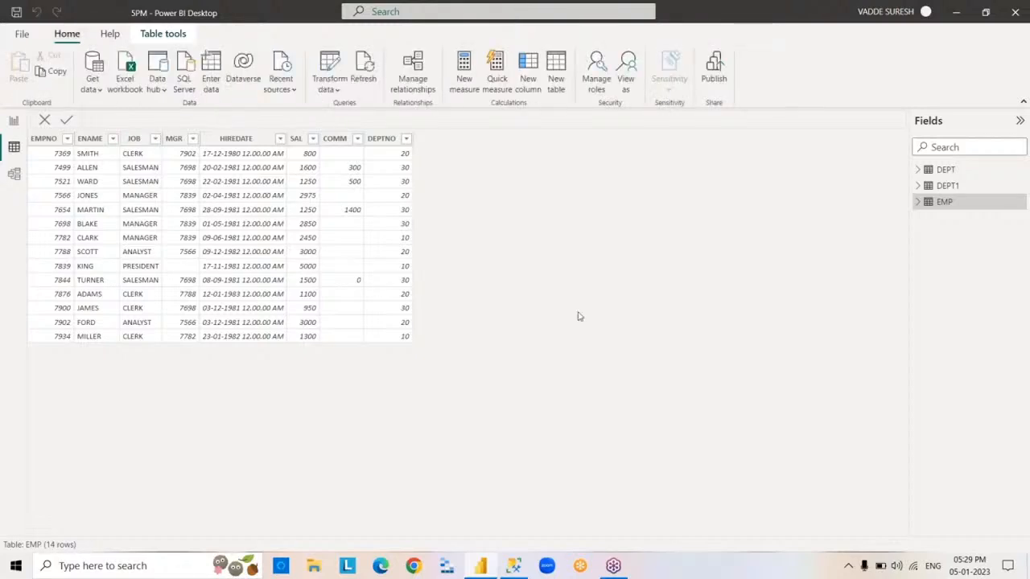
left_click(99, 90)
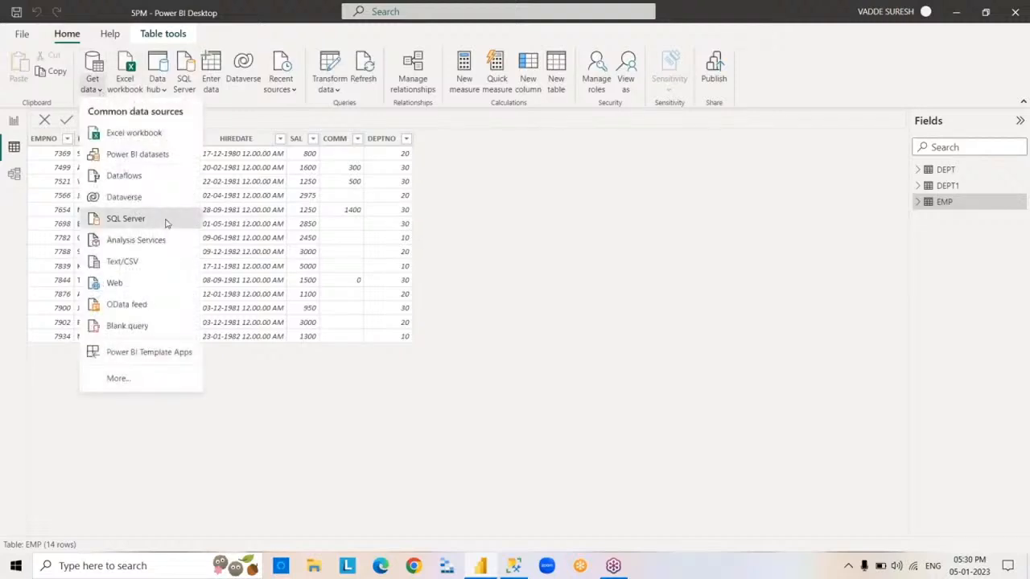
left_click(165, 219)
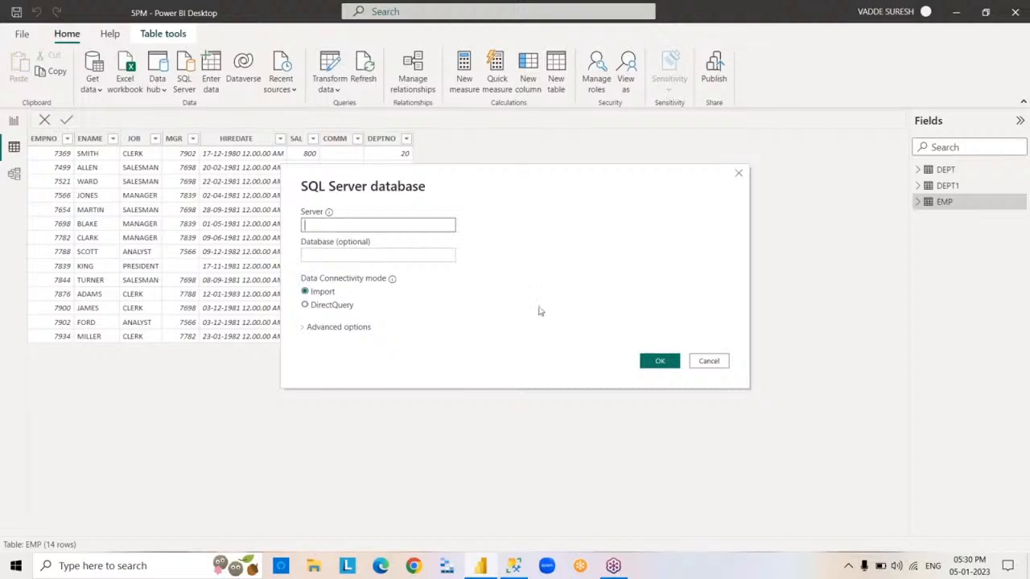
type("LAPTOP-QGGJK7BR\\KESHTO1")
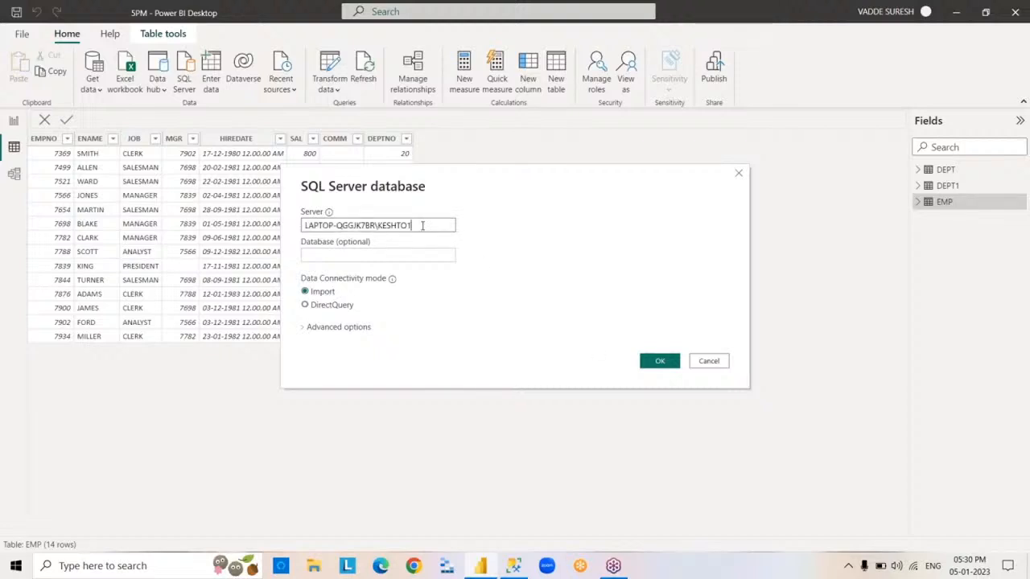
left_click(402, 258)
type("S")
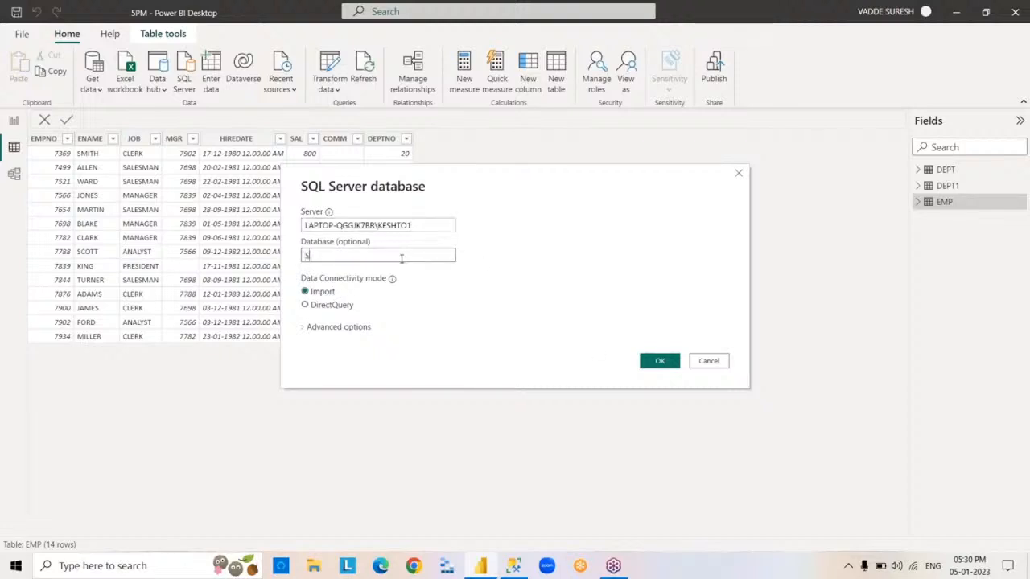
type("URESHDB")
left_click(306, 308)
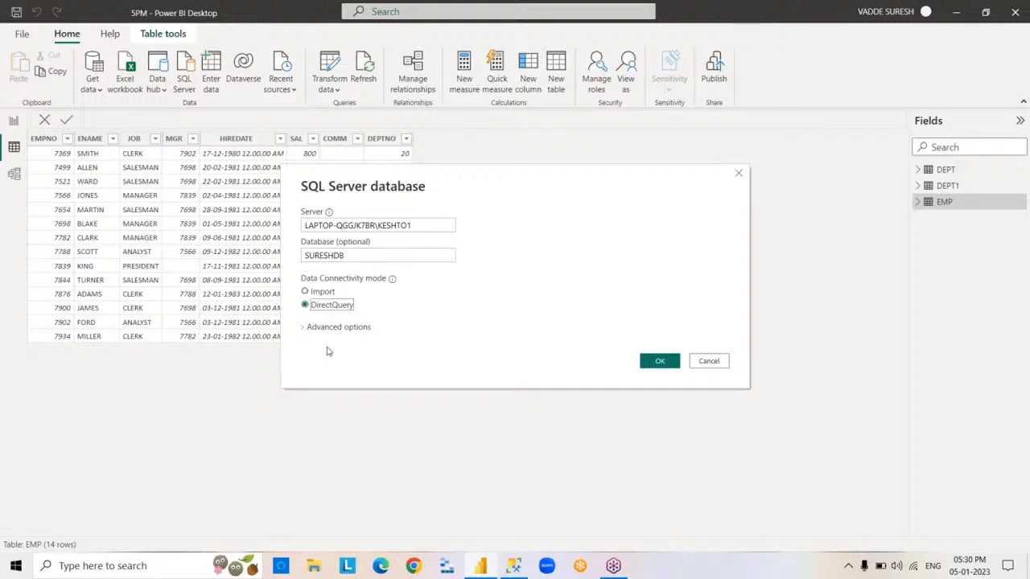
Add the SQL statement SELECT*FROM EMP under the advanced options, connect, and load the query result
left_click(306, 328)
left_click(348, 391)
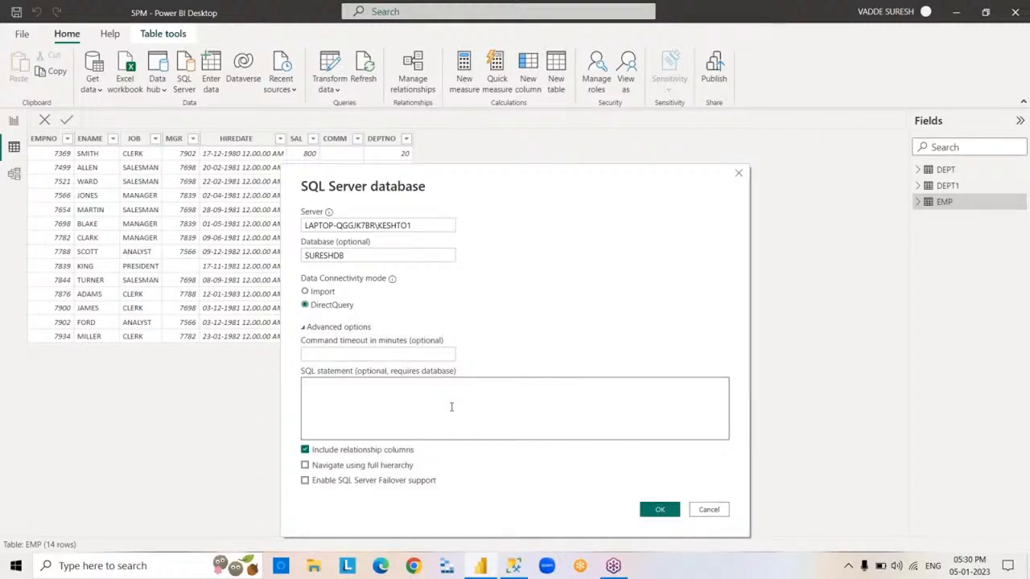
type("SELECT*FROM EMP")
left_click(659, 509)
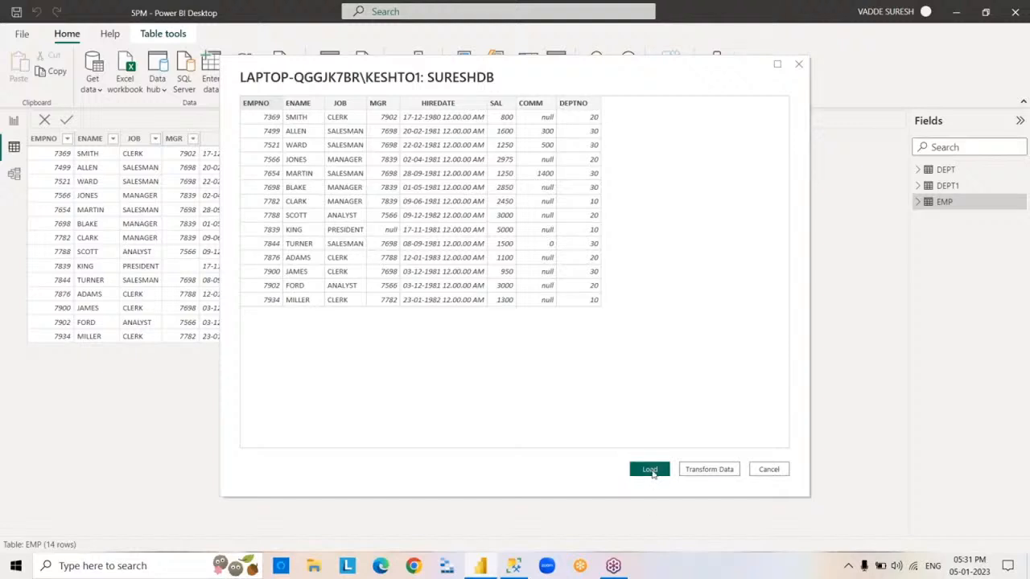
left_click(650, 471)
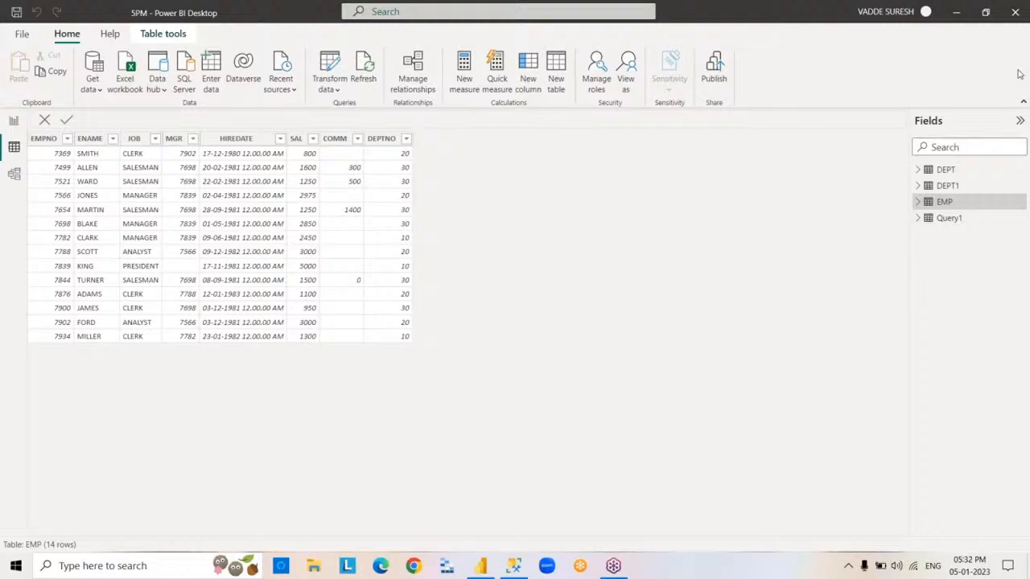
Rename the Query1 table as EMP1, and view its fields and the EMP table's rows
double_click(948, 219)
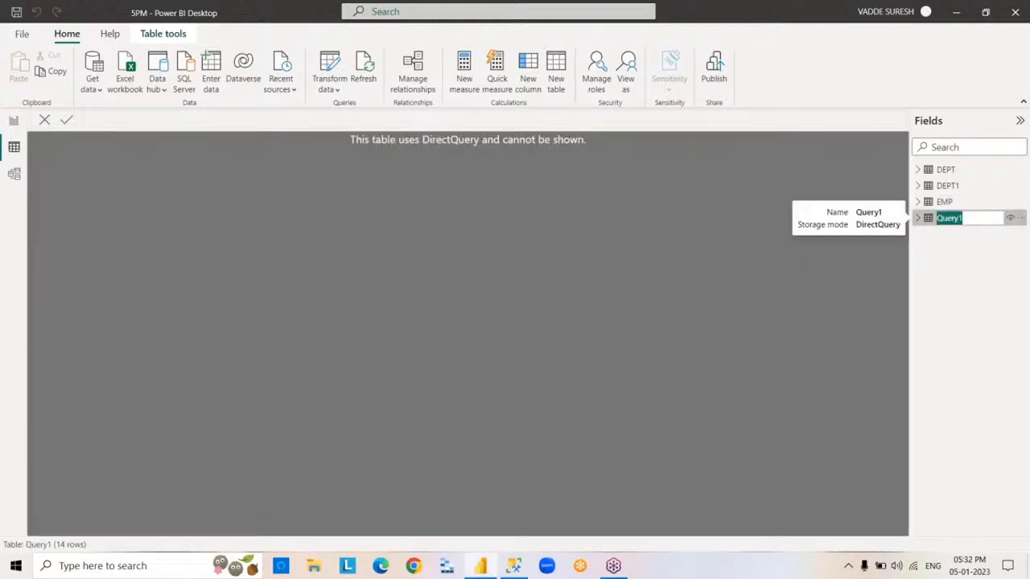
type("EMP1")
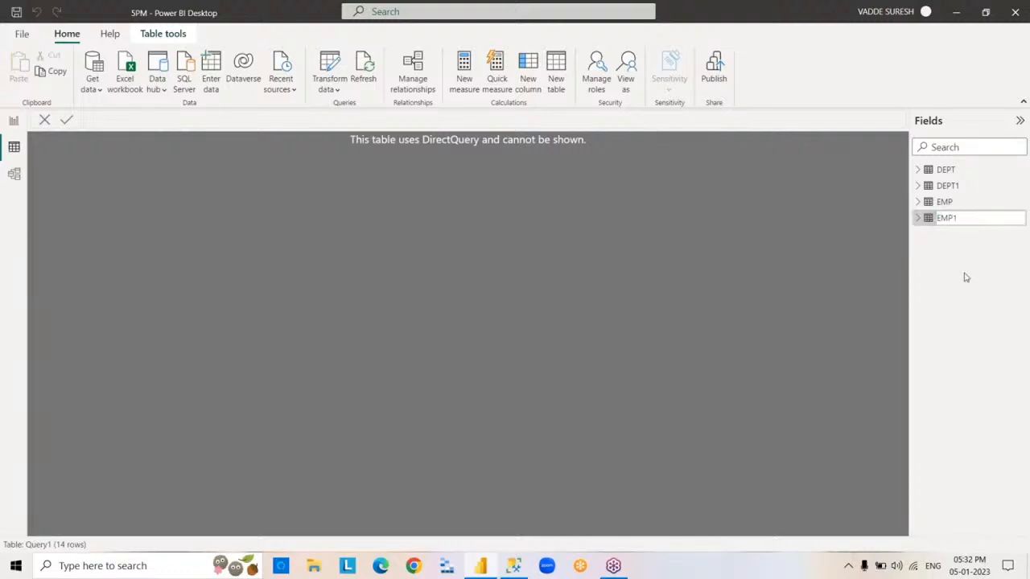
key("Return")
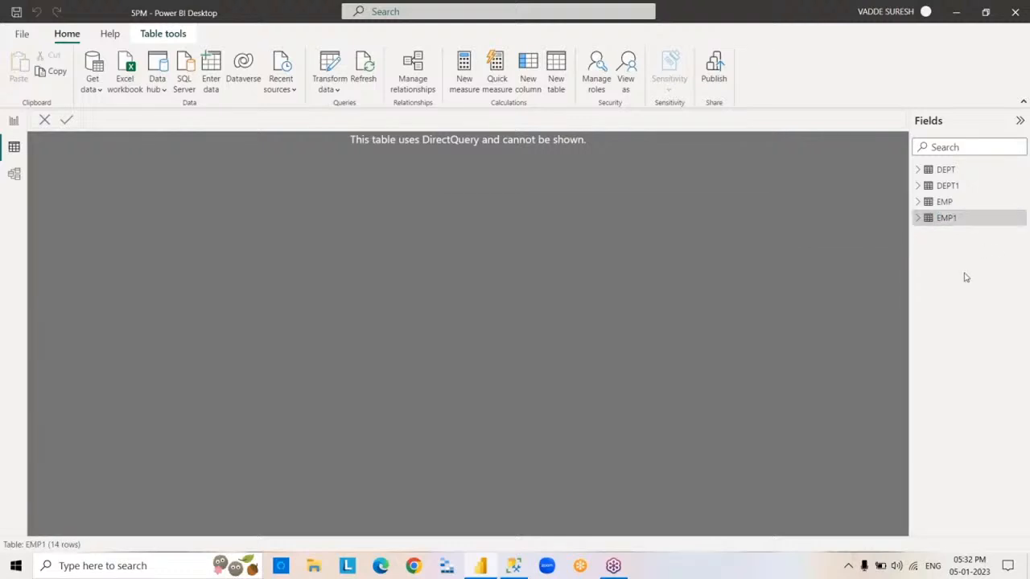
left_click(918, 220)
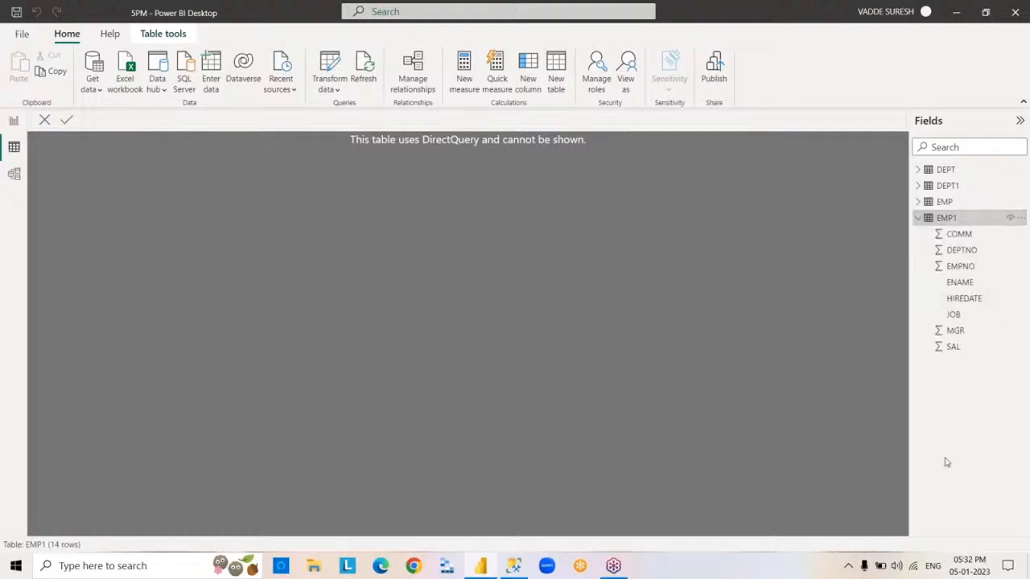
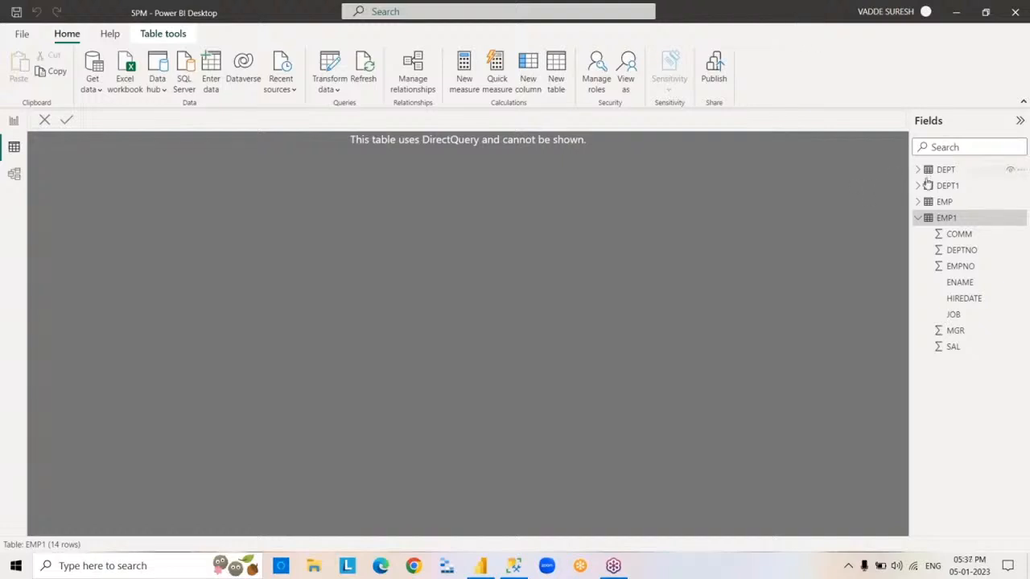
left_click(918, 219)
left_click(943, 202)
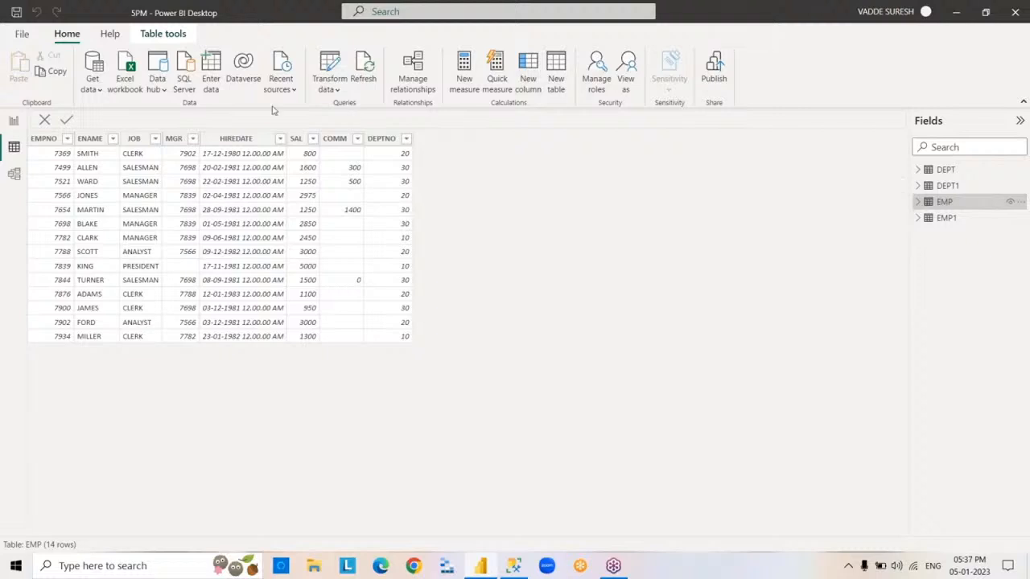
Start an Excel workbook import, find SuperStoreUS-2015 in the POWERBI folder, and open the file in Excel for inspection
left_click(100, 90)
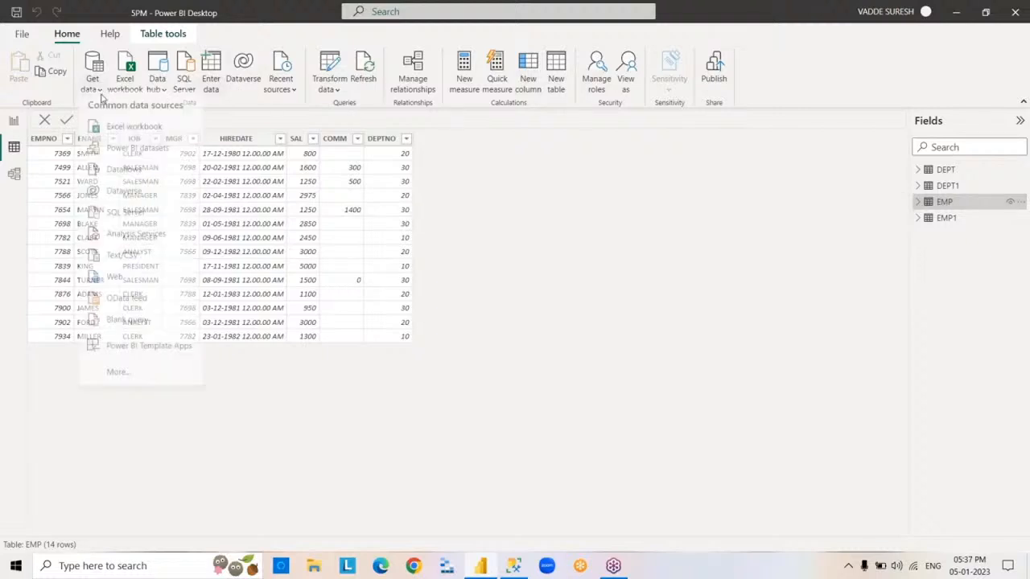
left_click(171, 137)
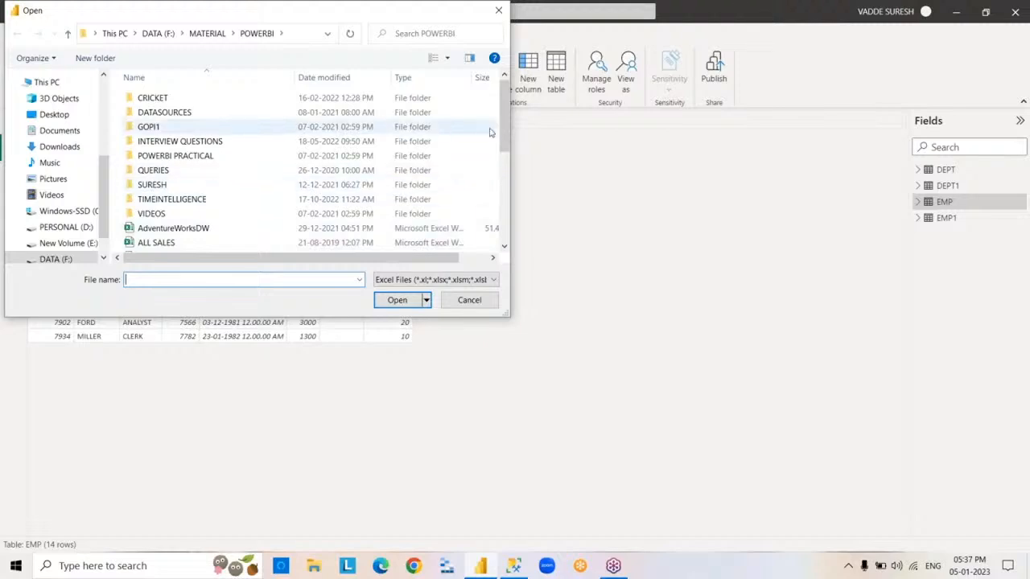
left_click_drag(507, 120, 522, 223)
left_click(235, 207)
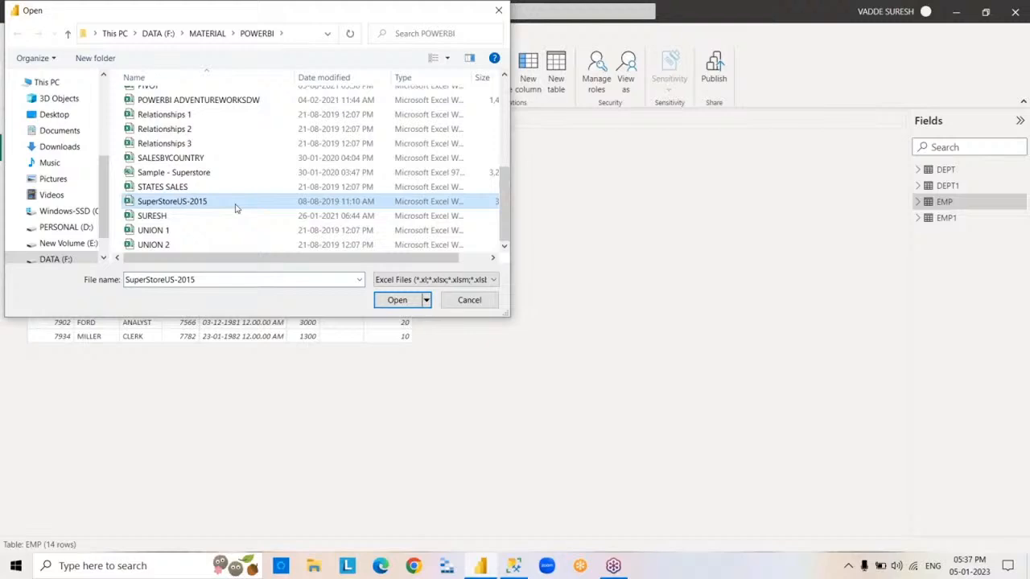
right_click(236, 208)
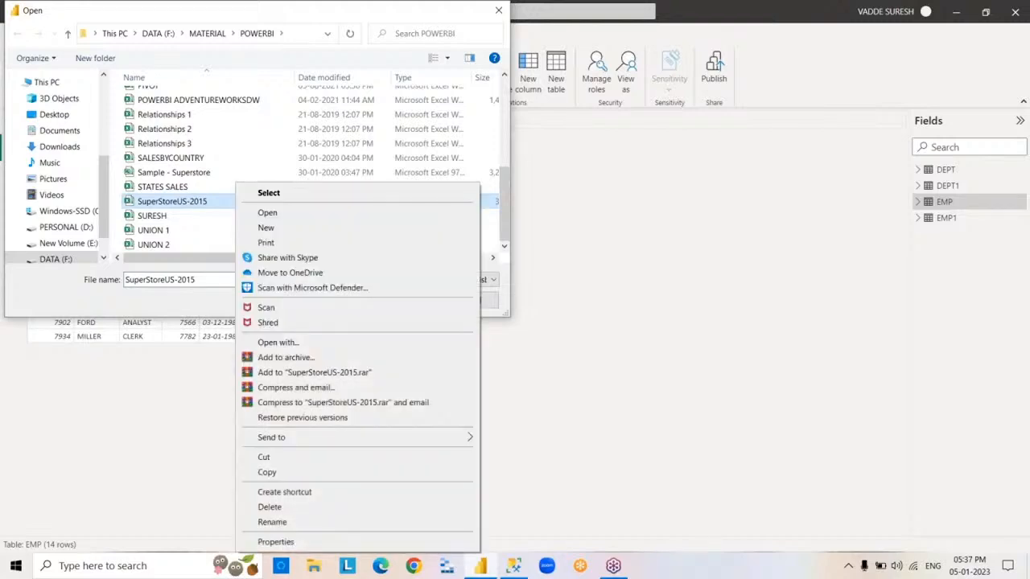
left_click(268, 213)
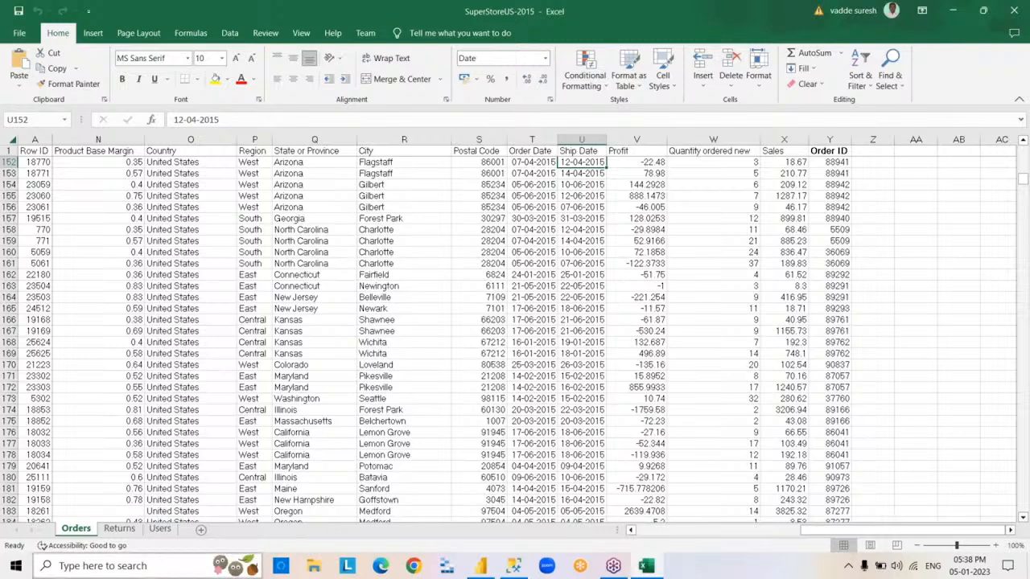
Look through the Returns, Users and Orders sheets of the SuperStoreUS-2015 workbook and close Excel
left_click(118, 528)
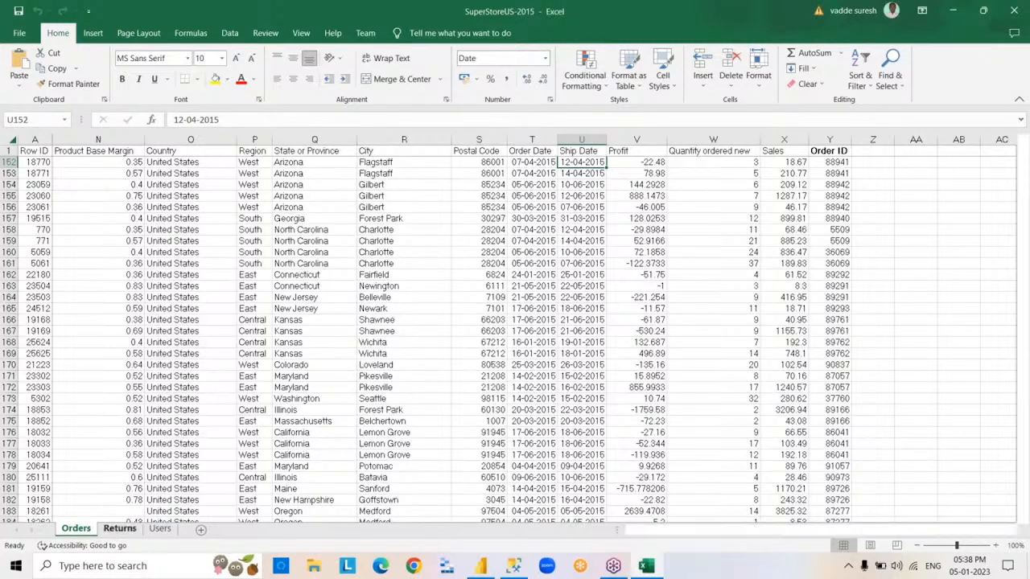
left_click(159, 529)
left_click(76, 529)
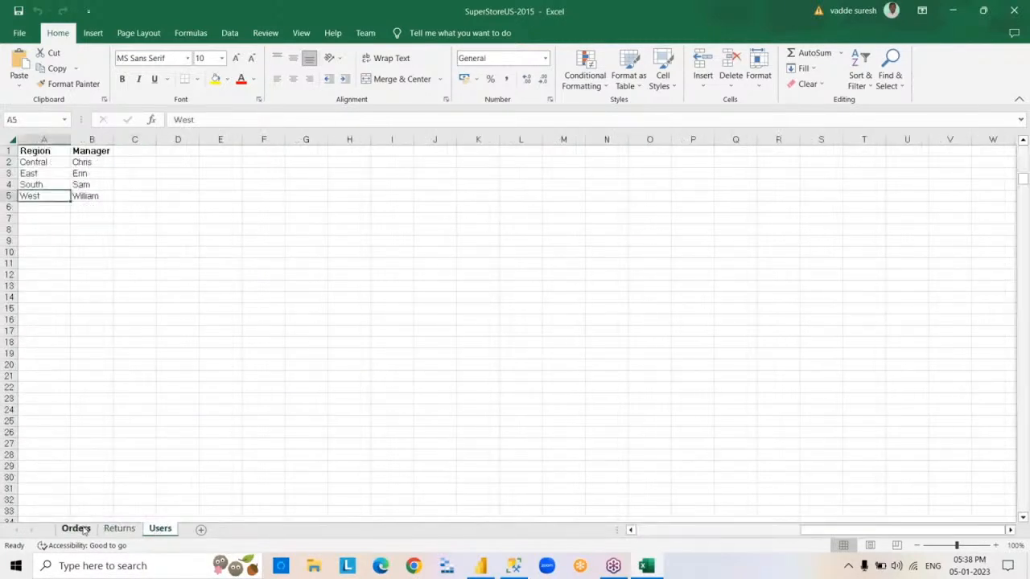
left_click(1014, 10)
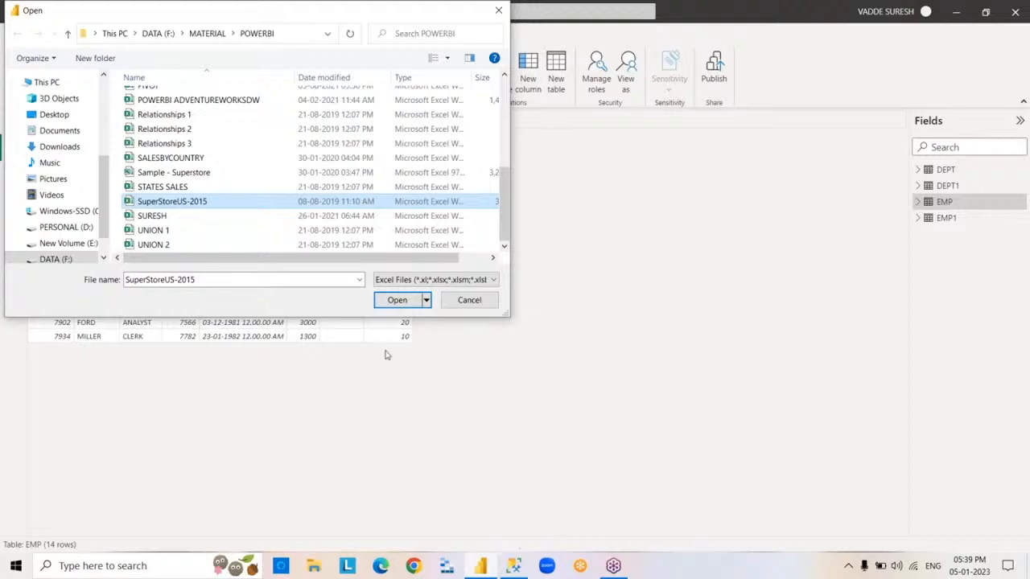
Import the Orders, Returns and Users sheets from SuperStoreUS-2015, accepting the added second data source
left_click(388, 305)
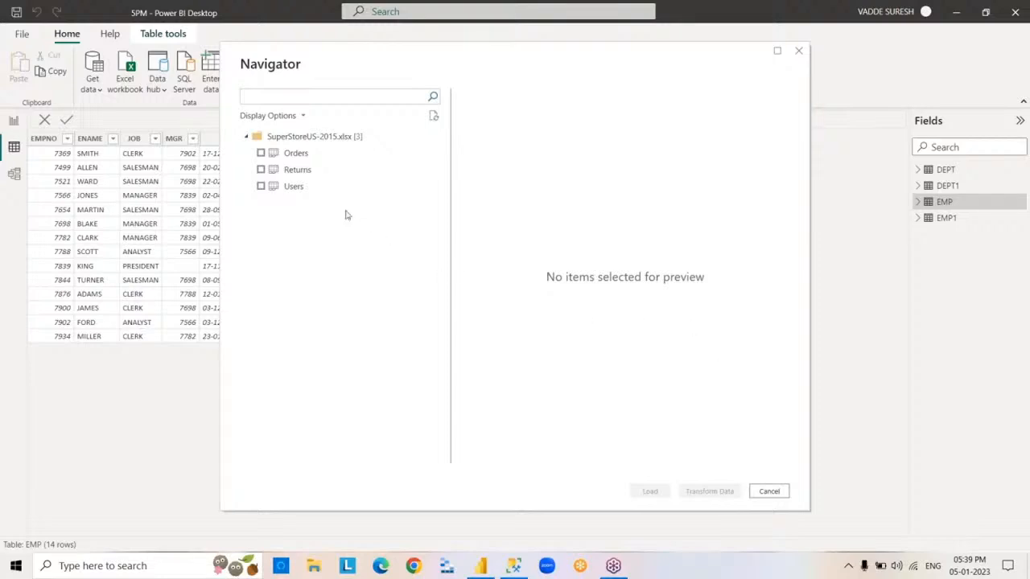
left_click(261, 153)
left_click(261, 170)
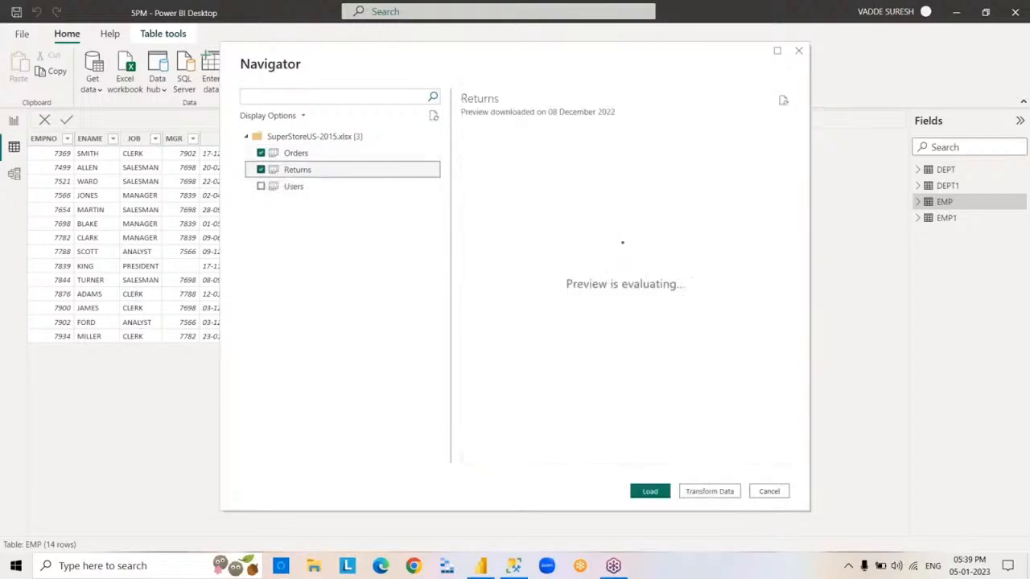
left_click(261, 186)
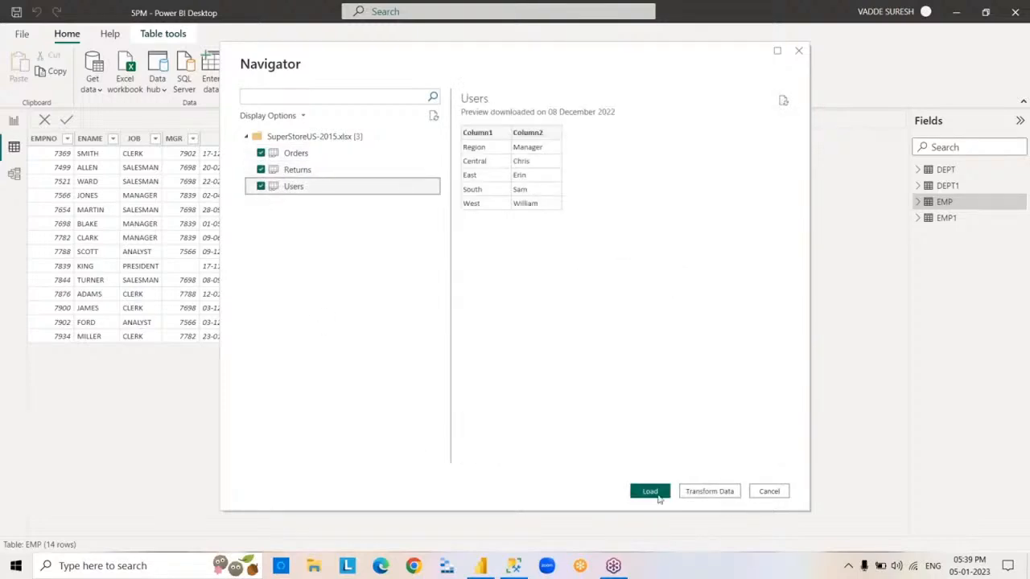
left_click(651, 492)
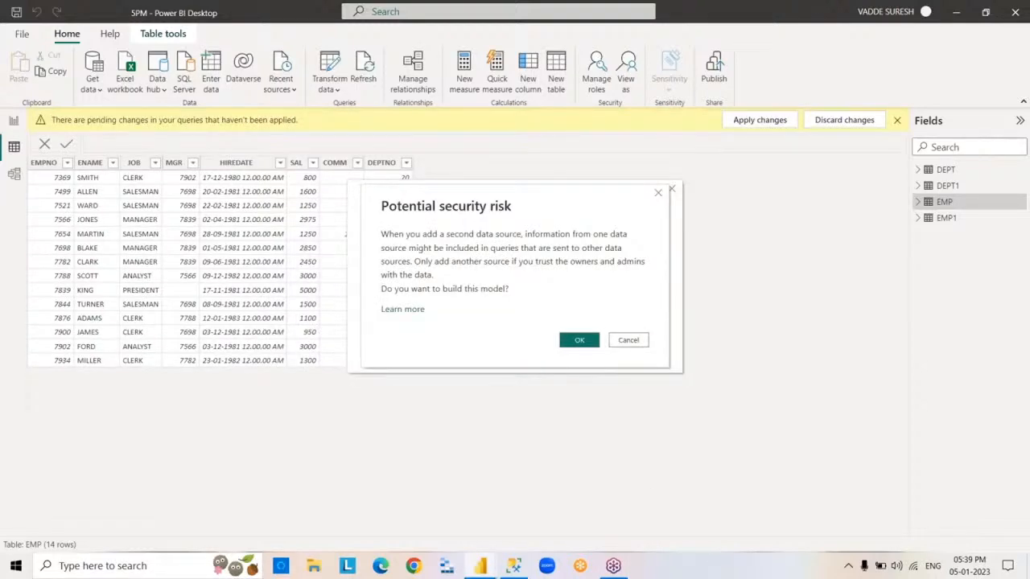
left_click(586, 341)
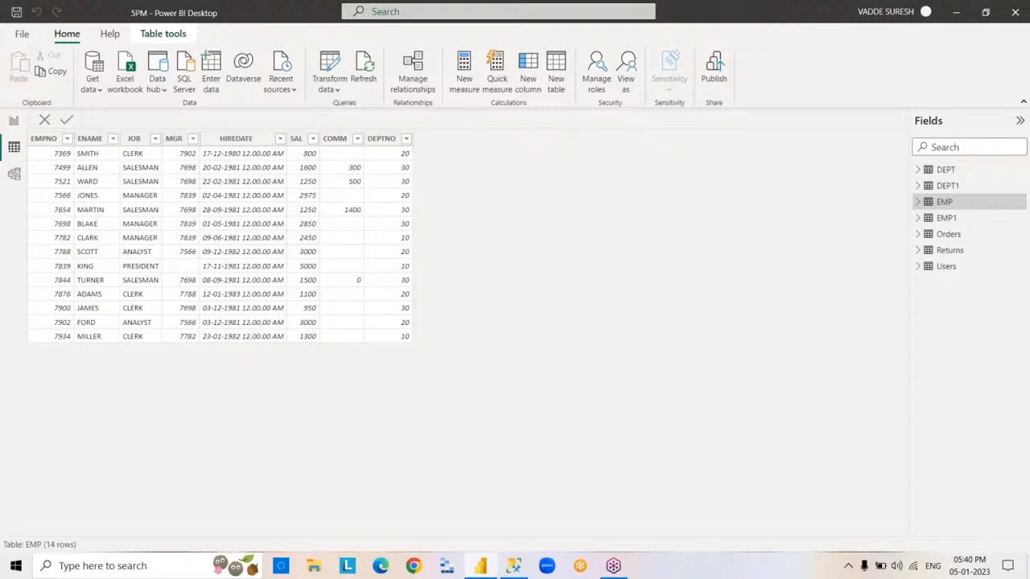
View the rows of the Orders, Returns, Users and EMP tables one after another
left_click(946, 238)
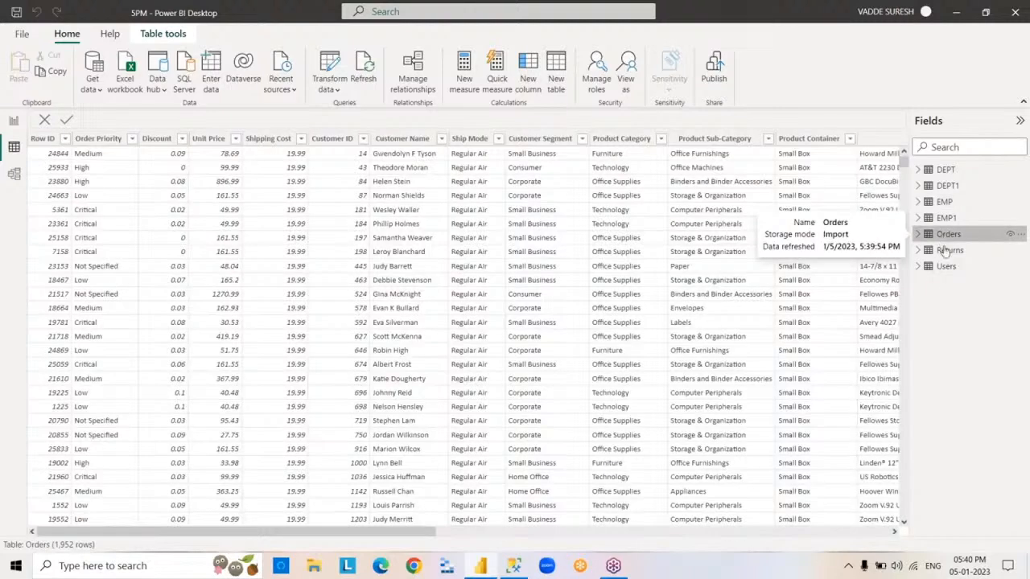
left_click(948, 252)
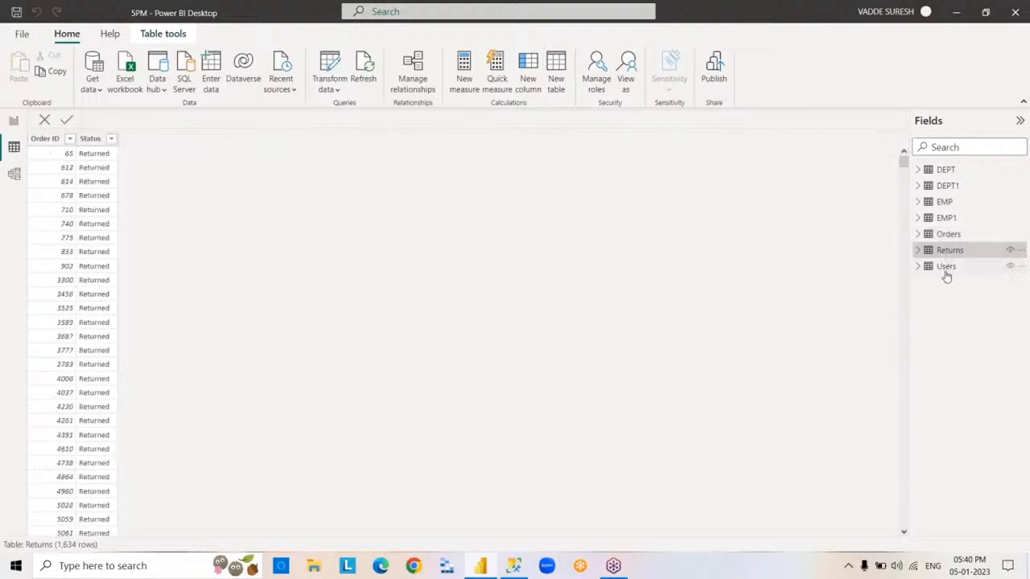
left_click(946, 273)
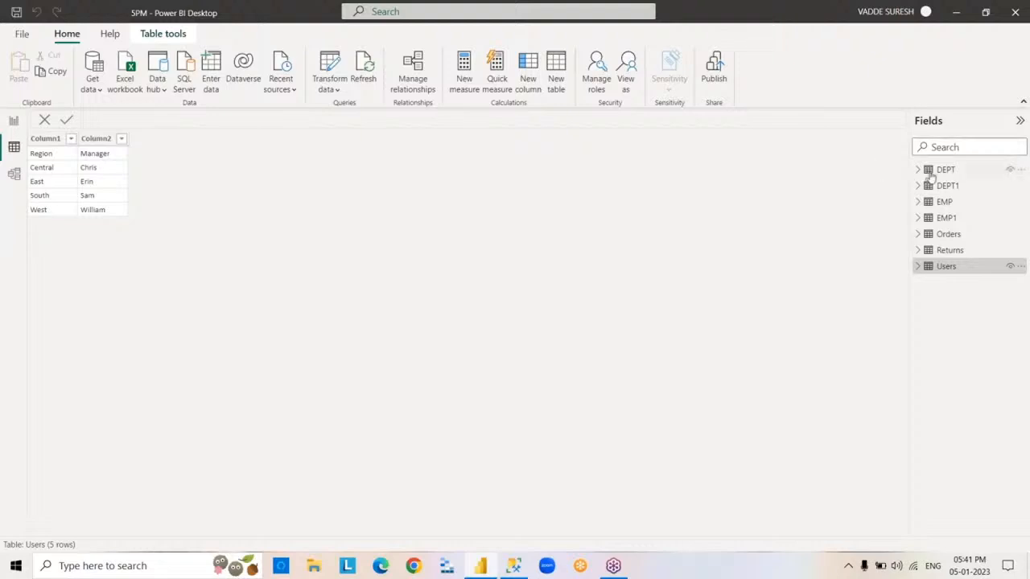
left_click(940, 203)
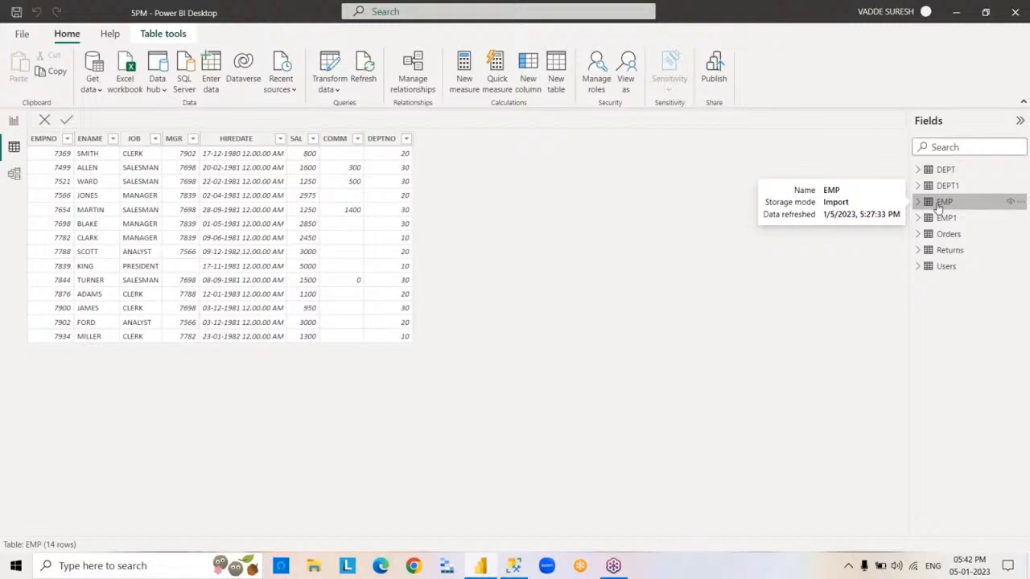
Start a Text/CSV import, select CSVEMP in the POWERBI folder, and inspect its comma-separated contents in Notepad before closing it
left_click(91, 90)
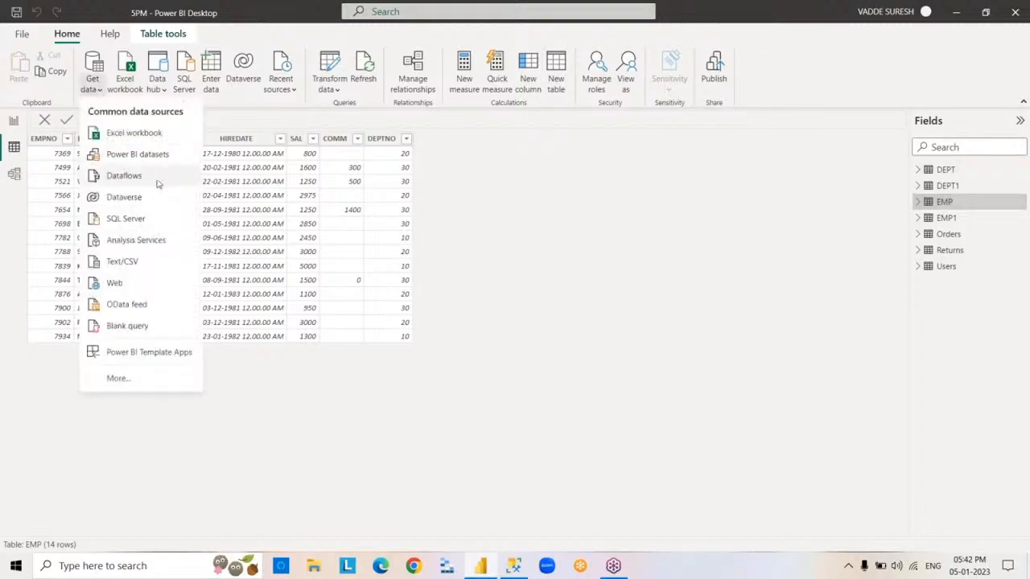
left_click(154, 261)
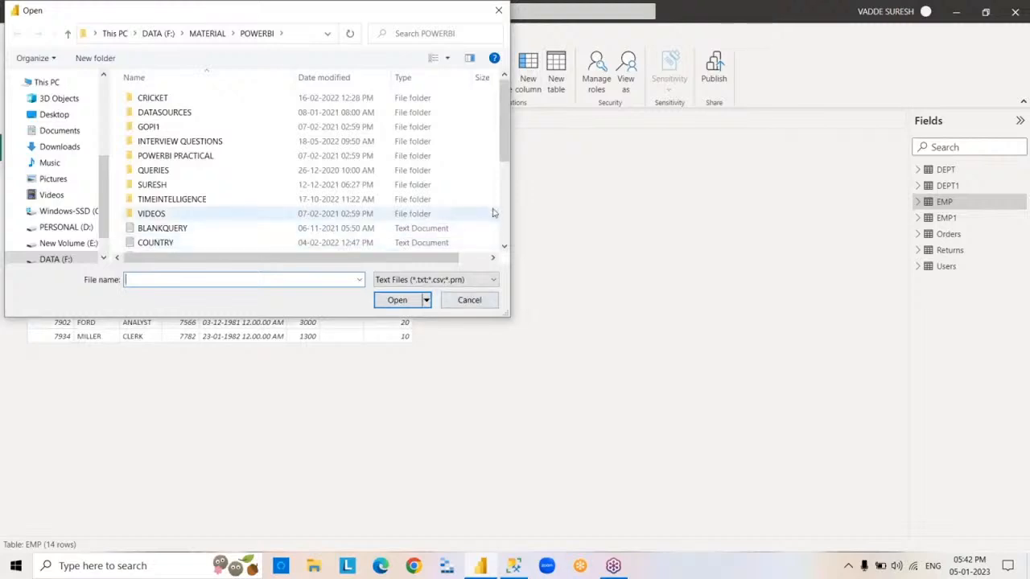
left_click_drag(503, 148, 502, 174)
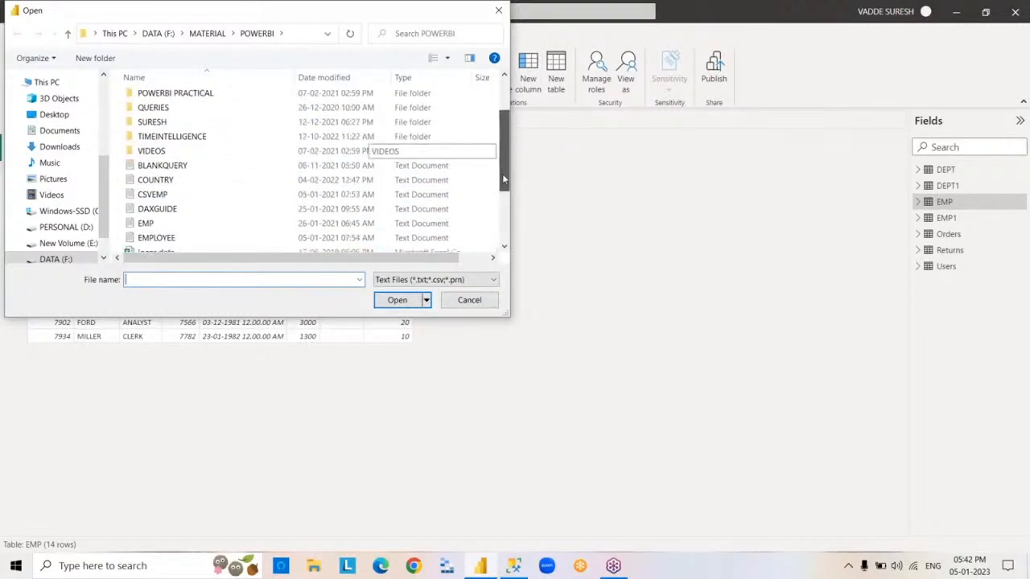
left_click(177, 194)
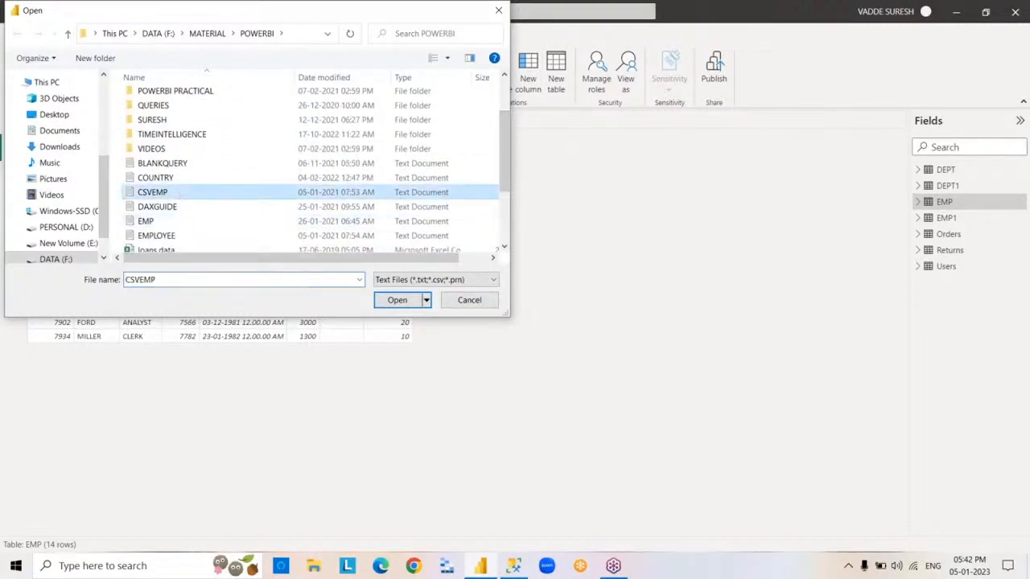
right_click(178, 186)
left_click(227, 218)
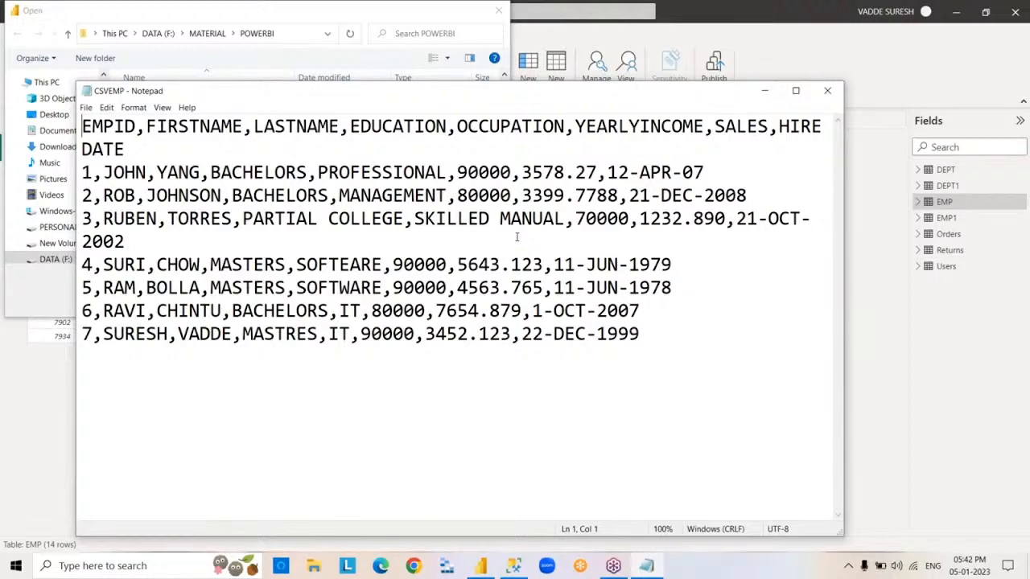
left_click(829, 91)
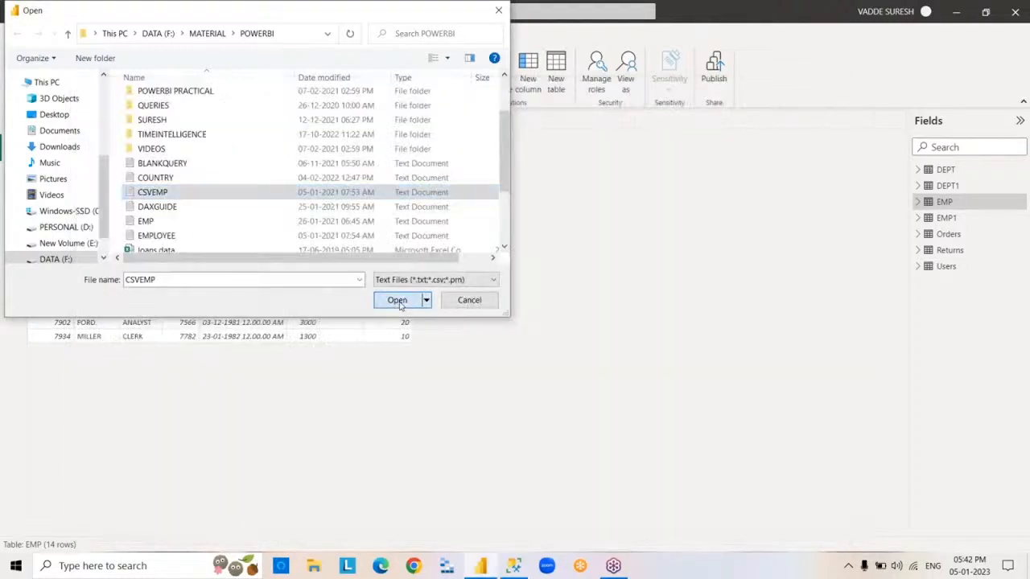
Load CSVEMP.txt with the comma delimiter and view the CSVEMP table's rows and storage mode
left_click(398, 302)
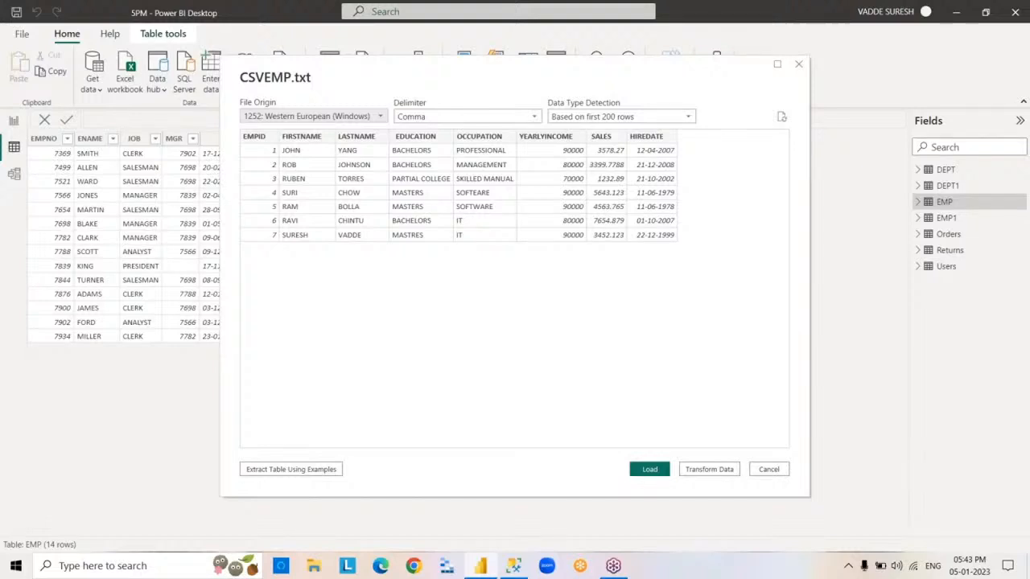
left_click(651, 471)
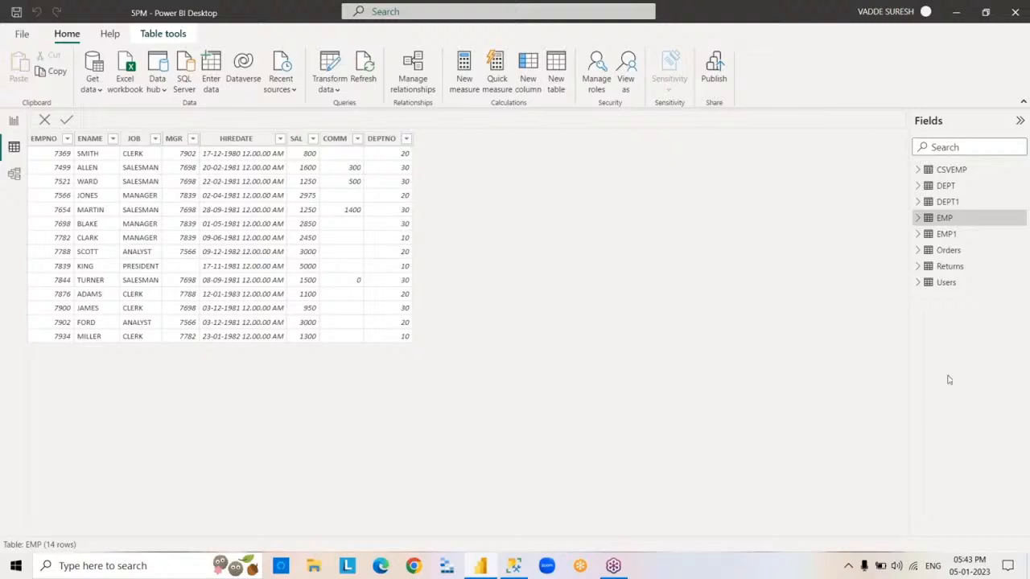
left_click(950, 169)
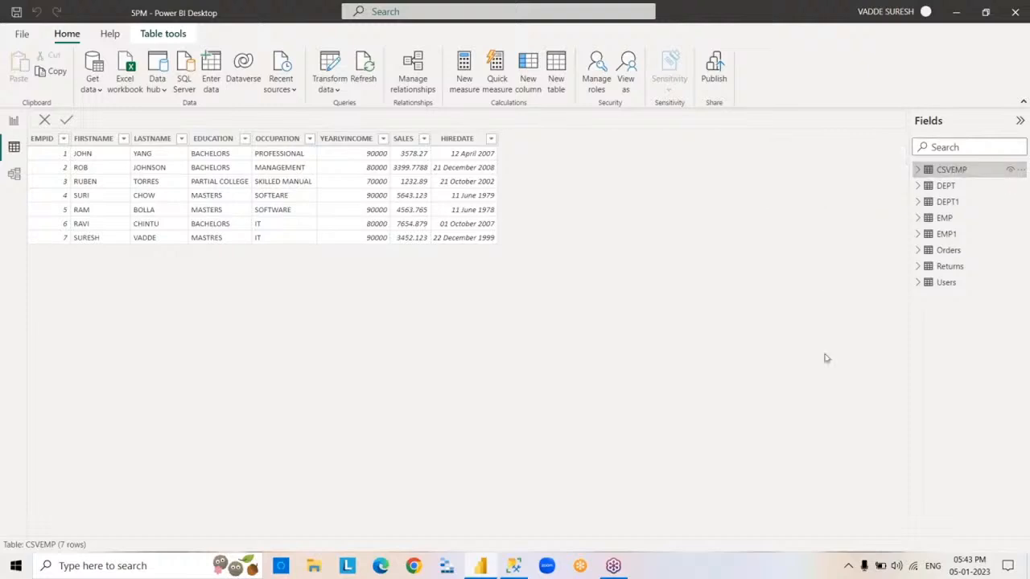
mouse_move(931, 176)
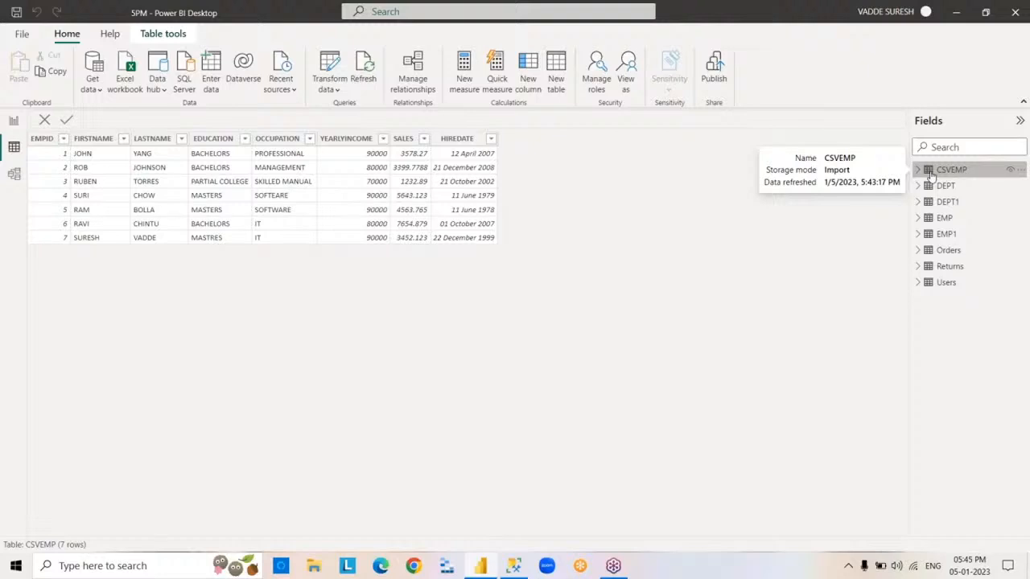
Look at the Orders table's field list, collapse it, and close the 5PM report
left_click(923, 254)
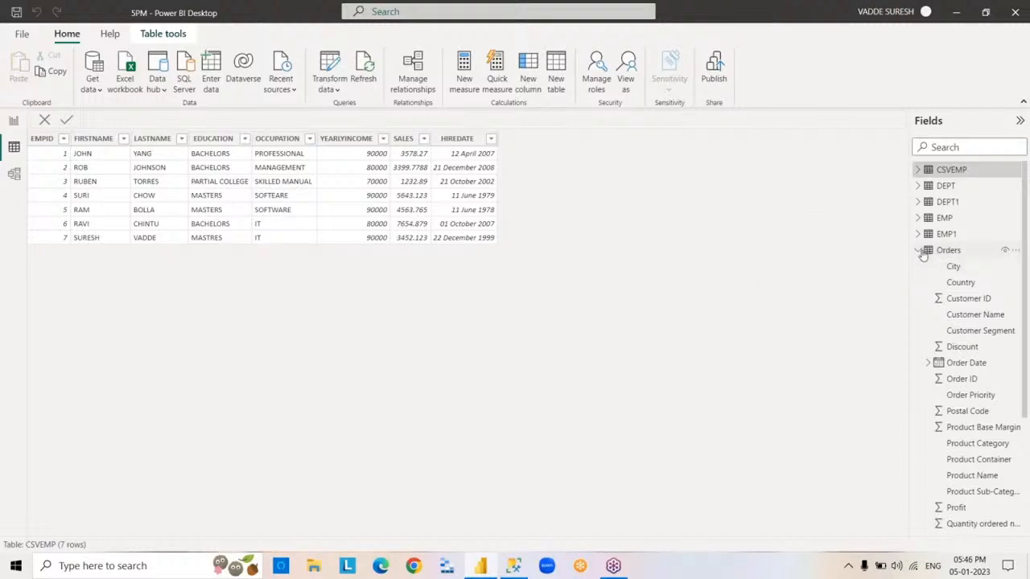
left_click(920, 252)
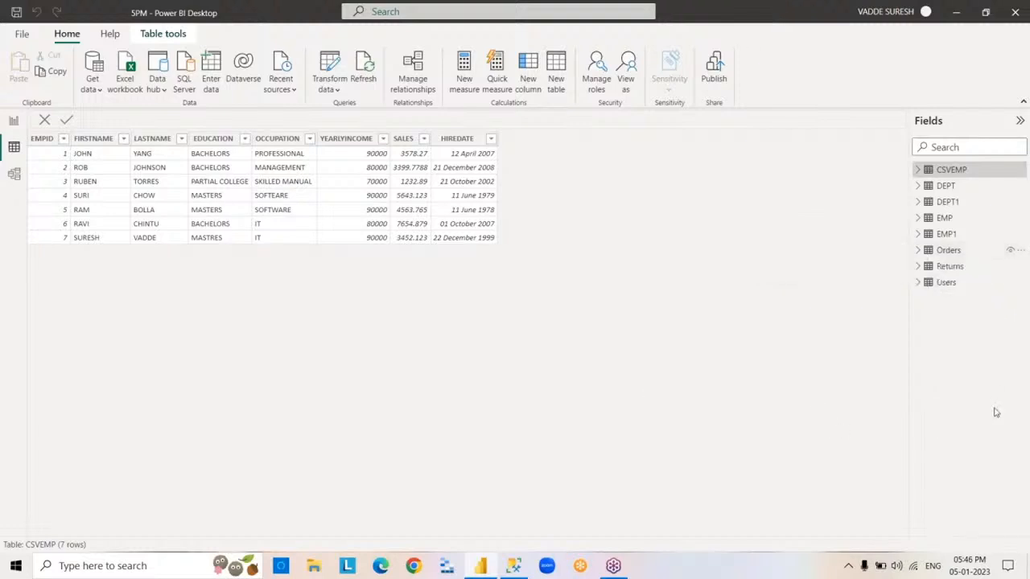
left_click(1015, 12)
left_click(525, 304)
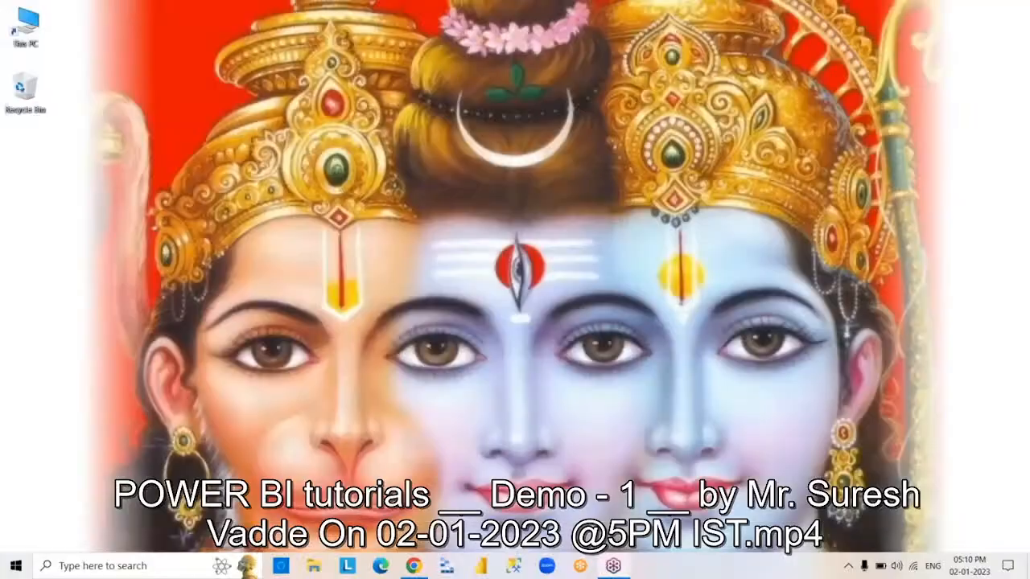
Search Windows for PAINT and switch to Paint with a blank canvas
left_click(193, 566)
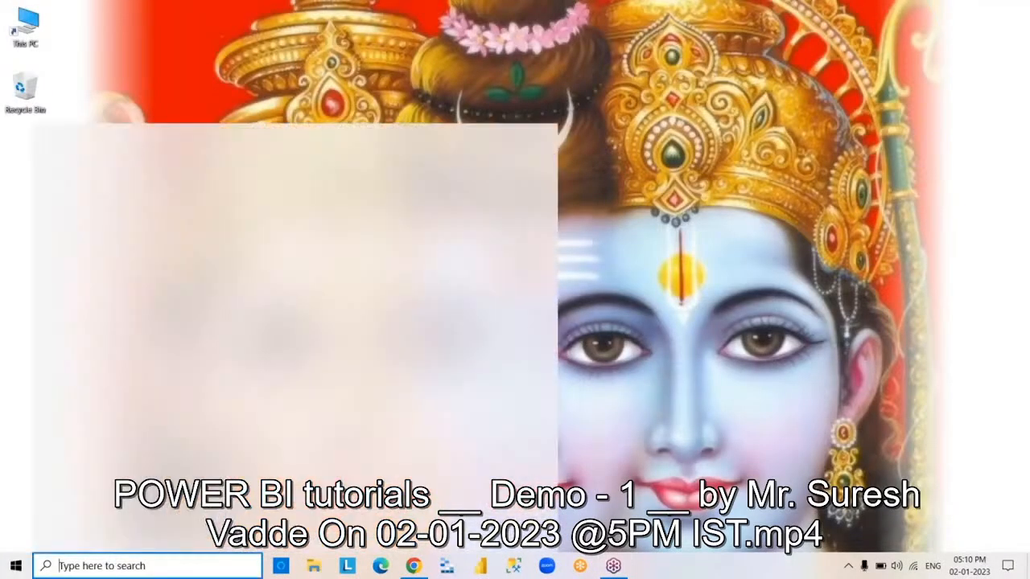
type("PAINT")
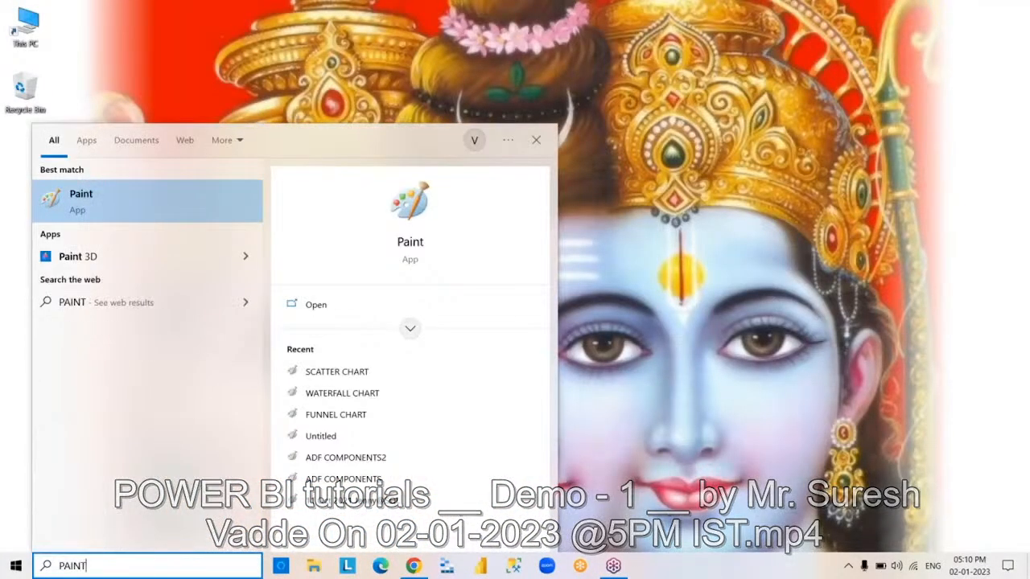
key("Return")
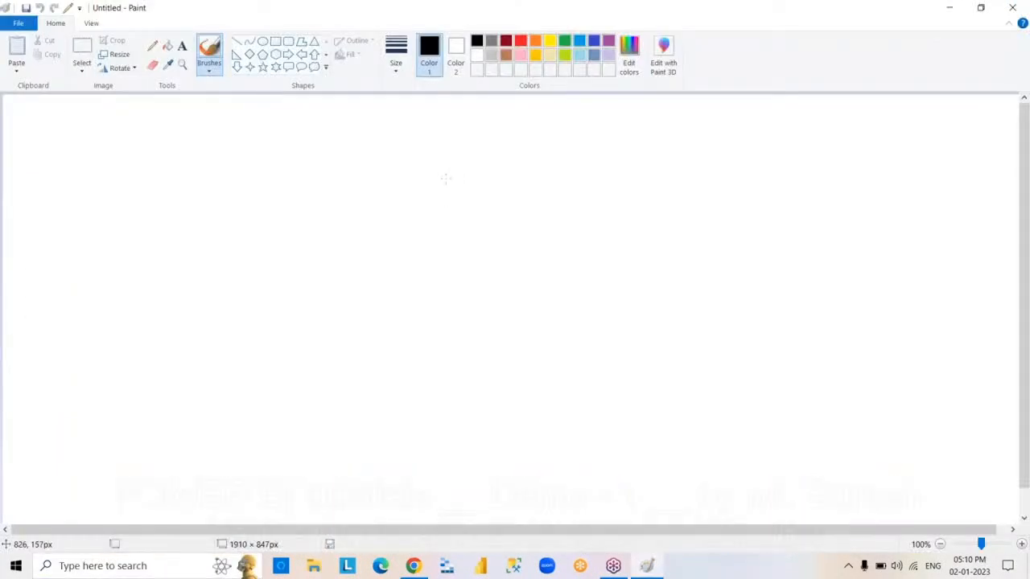
left_click(182, 46)
left_click_drag(366, 216, 704, 484)
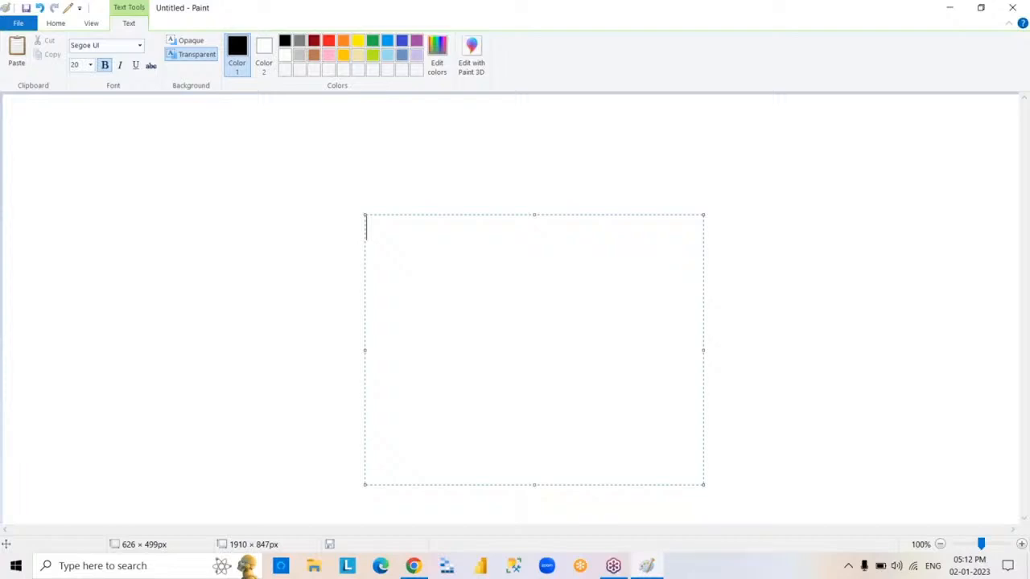
left_click(854, 373)
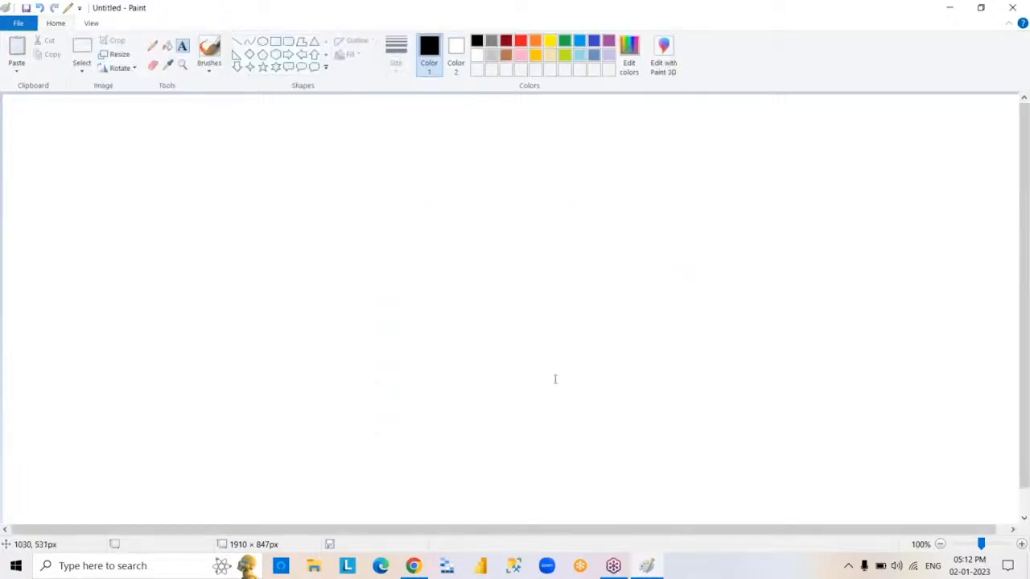
Draw a database cylinder on the blank canvas from two stacked ellipses joined by a straight line on each side
left_click(262, 41)
left_click_drag(421, 229, 516, 266)
left_click_drag(423, 330, 514, 359)
left_click(620, 345)
left_click(236, 41)
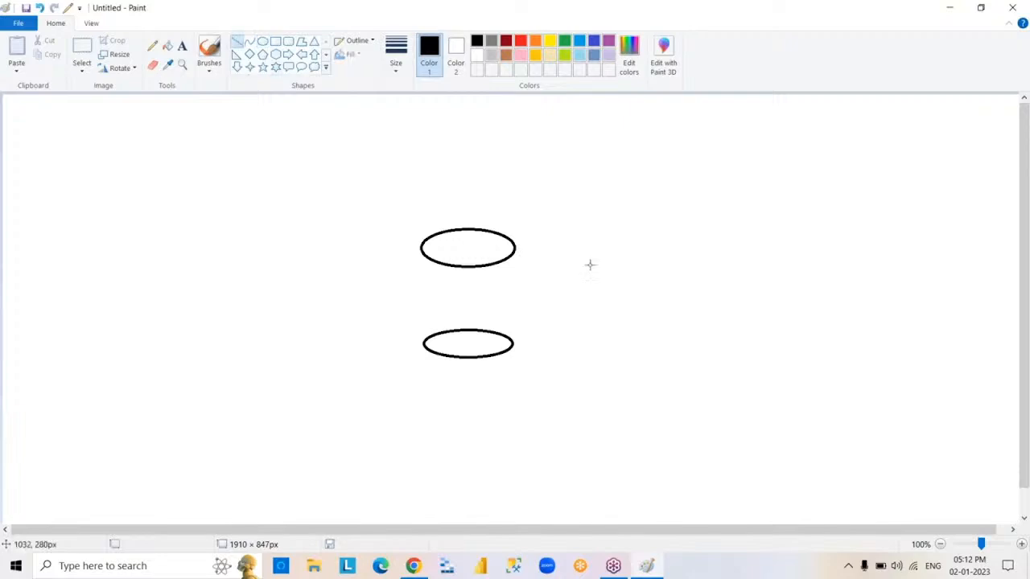
left_click_drag(515, 251, 509, 337)
left_click_drag(424, 254, 425, 342)
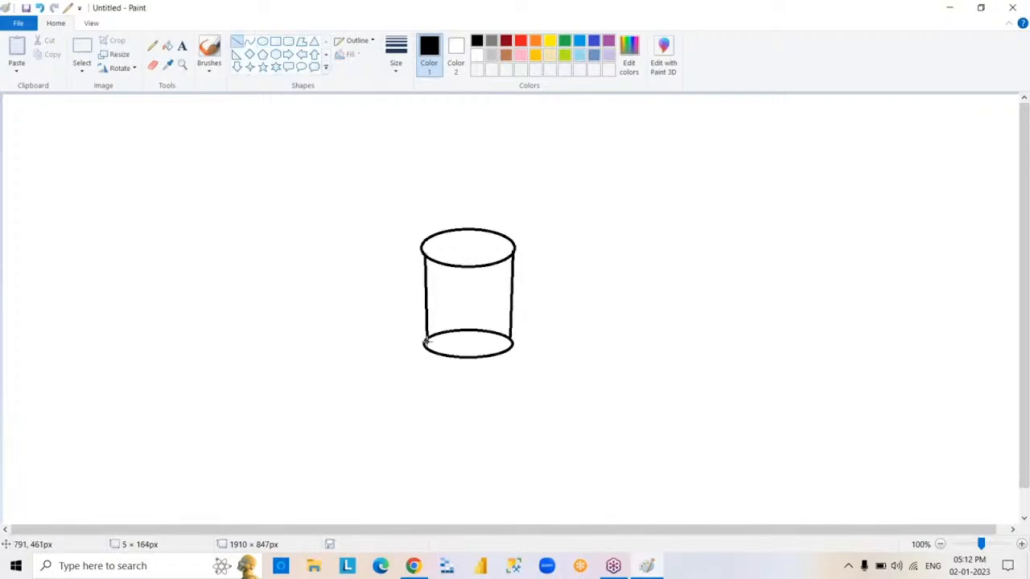
Add the text label DATABASE below the cylinder
left_click(182, 46)
left_click_drag(425, 376, 588, 412)
type("DA")
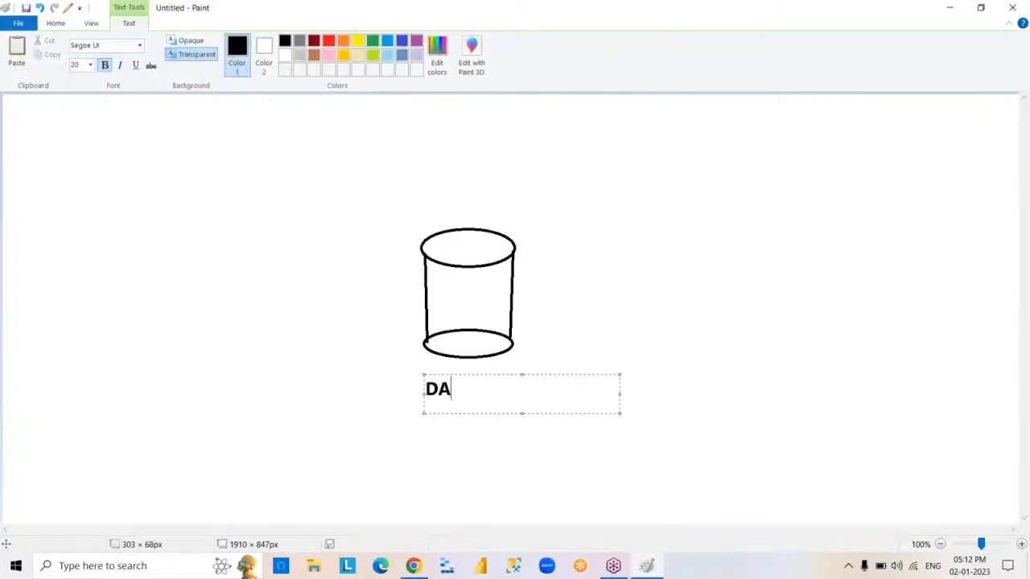
type("TABASE")
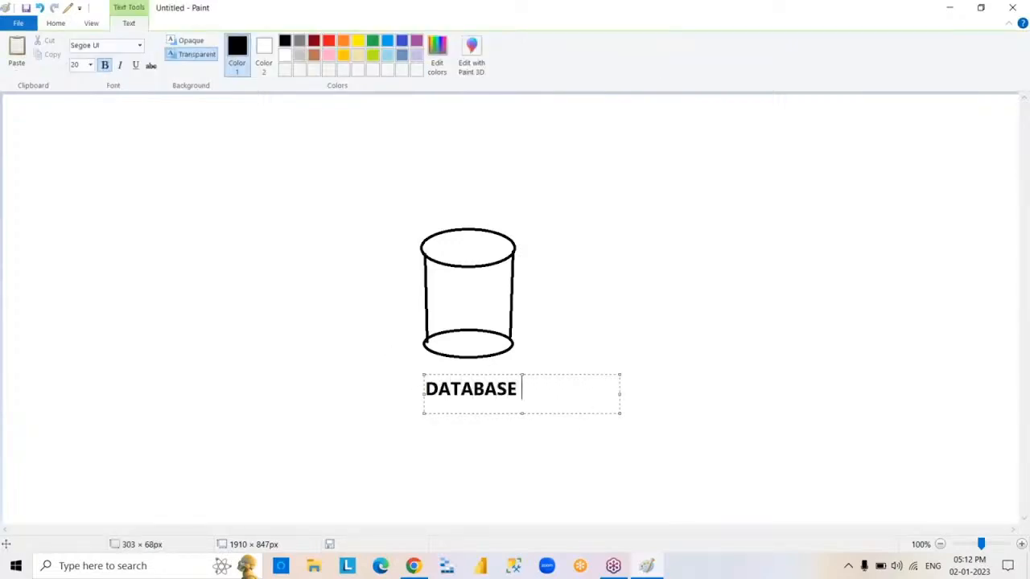
left_click(558, 213)
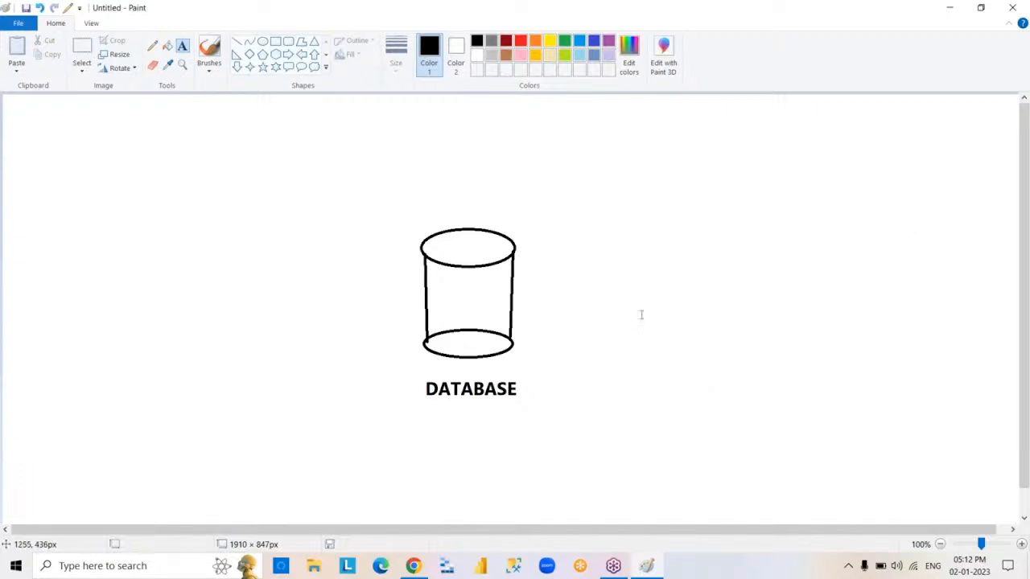
Add a text block beside the cylinder listing SECURITY, PERFORMANCE and STORAGE, separated by blank lines
left_click_drag(554, 227, 830, 478)
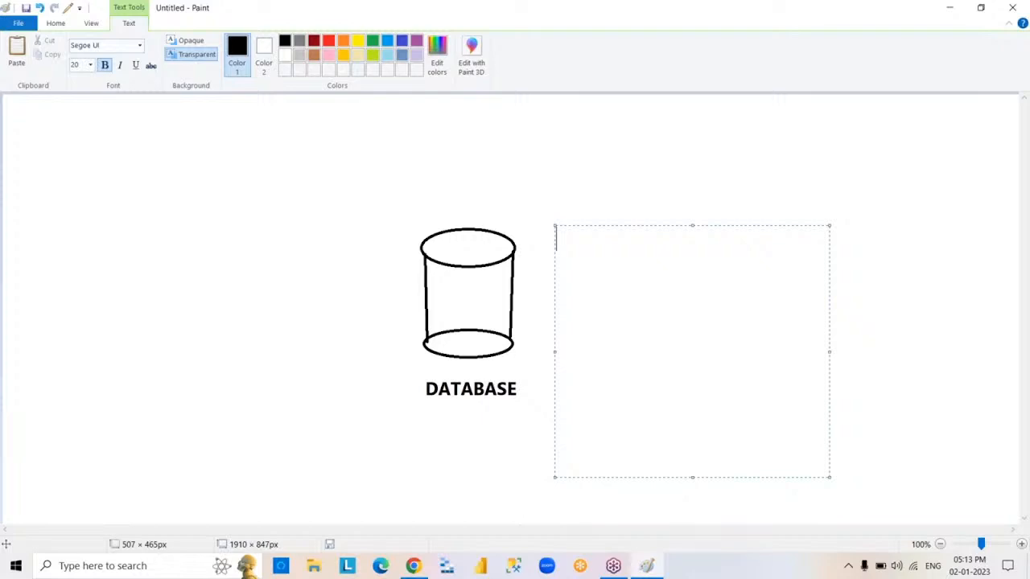
type("SECURITY")
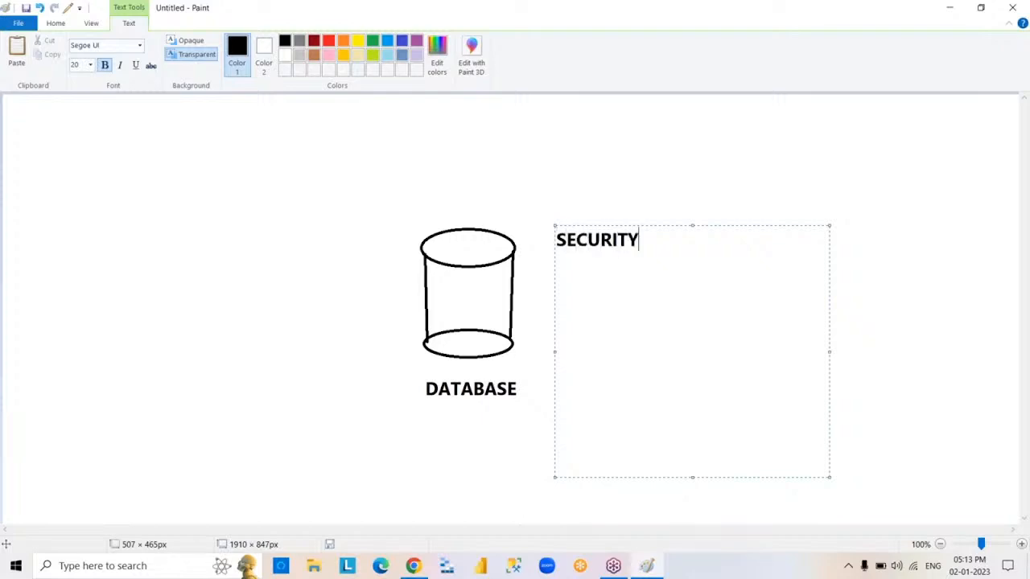
key("Return")
key("Return")
type("PERFORMANCE")
key("Return")
key("Return")
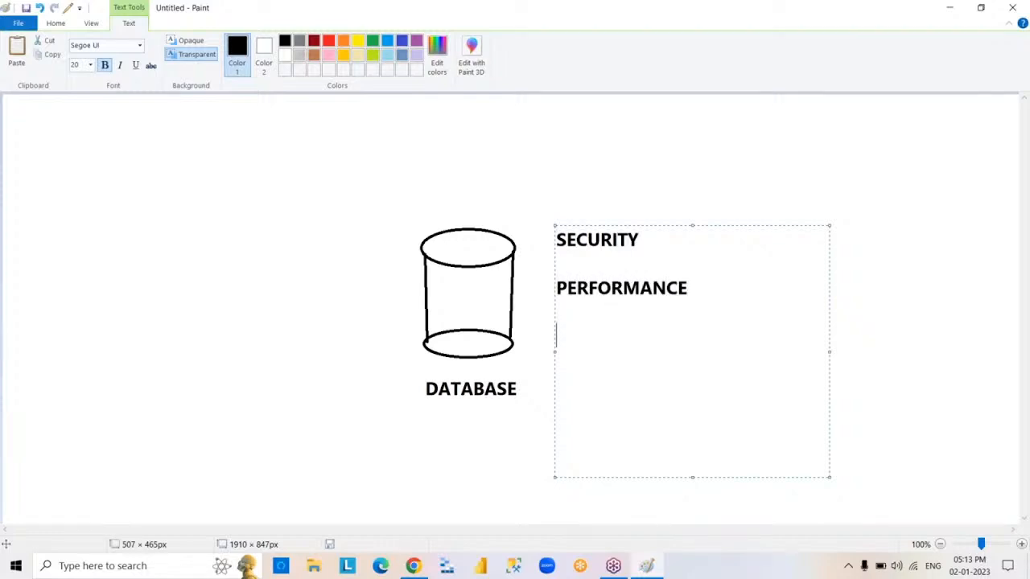
type("STORAGE")
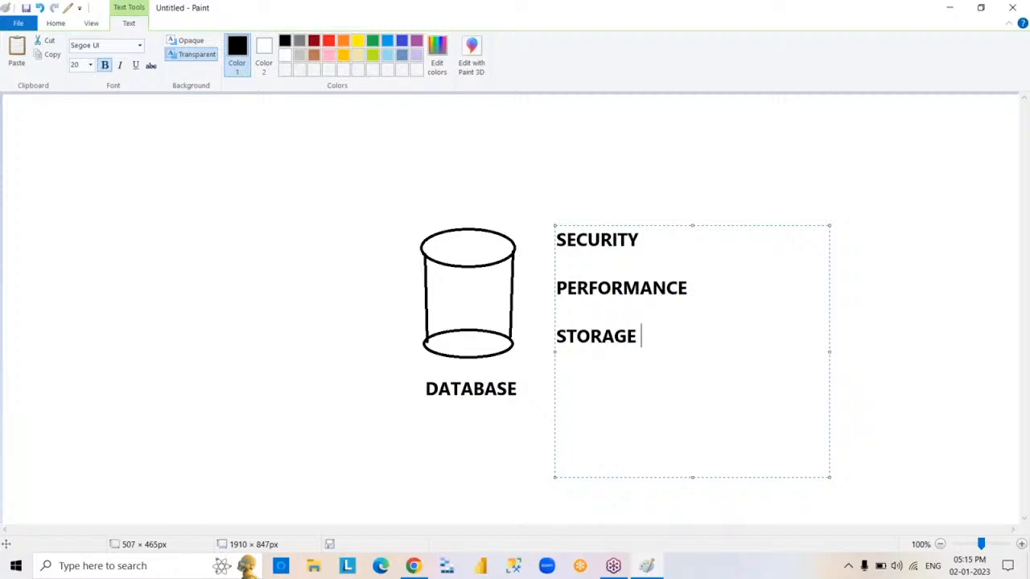
Delete the text list beside the cylinder and undo the label and cylinder drawing to clear the canvas
left_click(989, 239)
left_click(670, 397)
key("ctrl+a")
key("Delete")
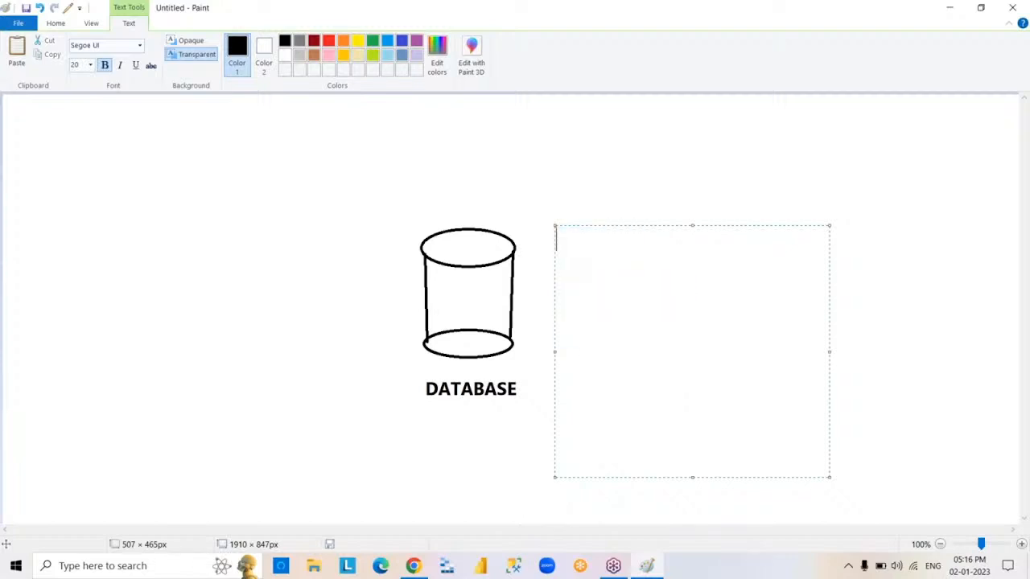
left_click(894, 351)
key("ctrl+z")
key("ctrl+z")
key("ctrl+z")
key("ctrl+z")
key("ctrl+z")
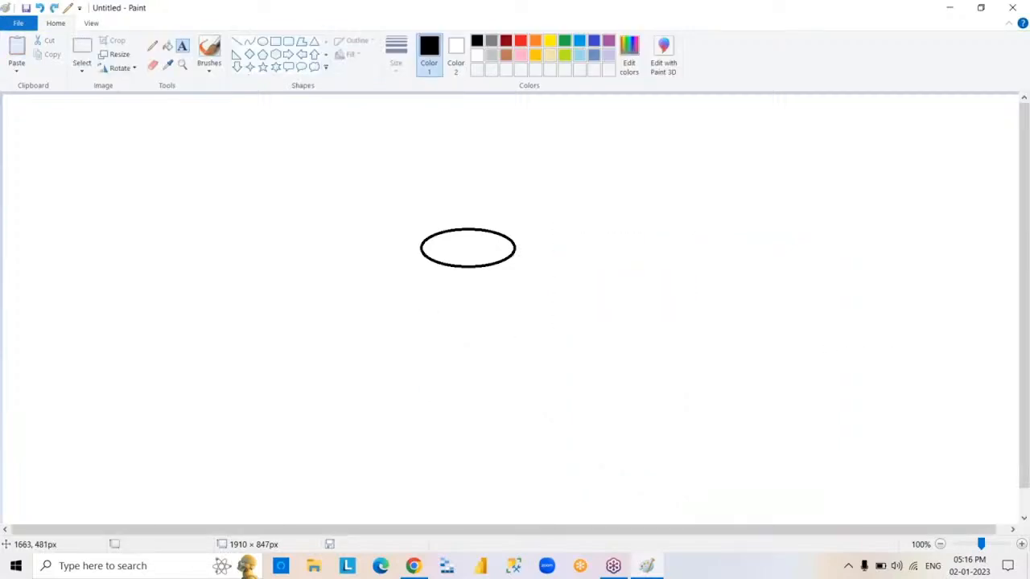
Draw two similar-sized rectangles side by side across the middle of the canvas, with a gap between them
left_click(276, 43)
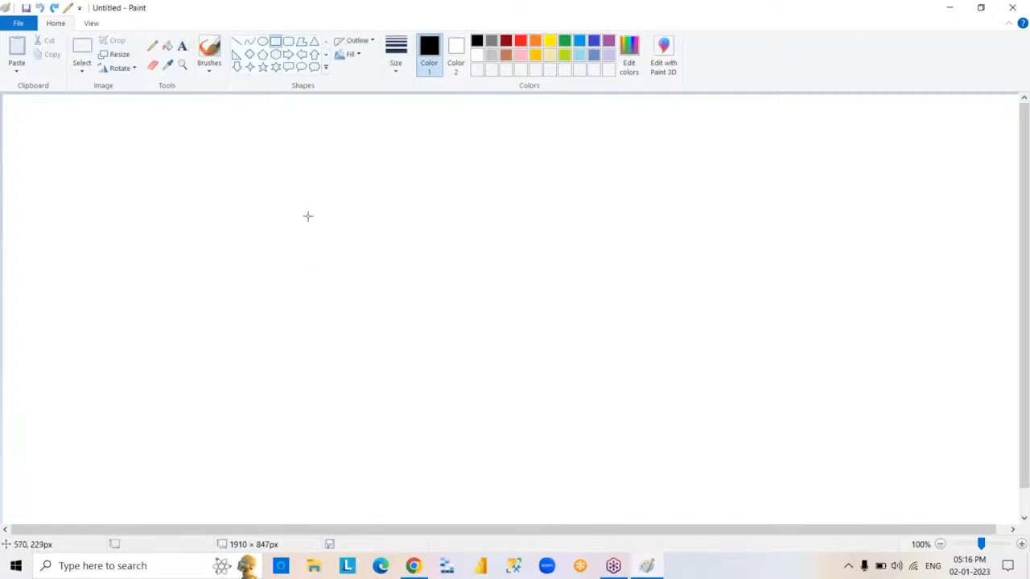
left_click_drag(307, 216, 459, 349)
left_click(770, 287)
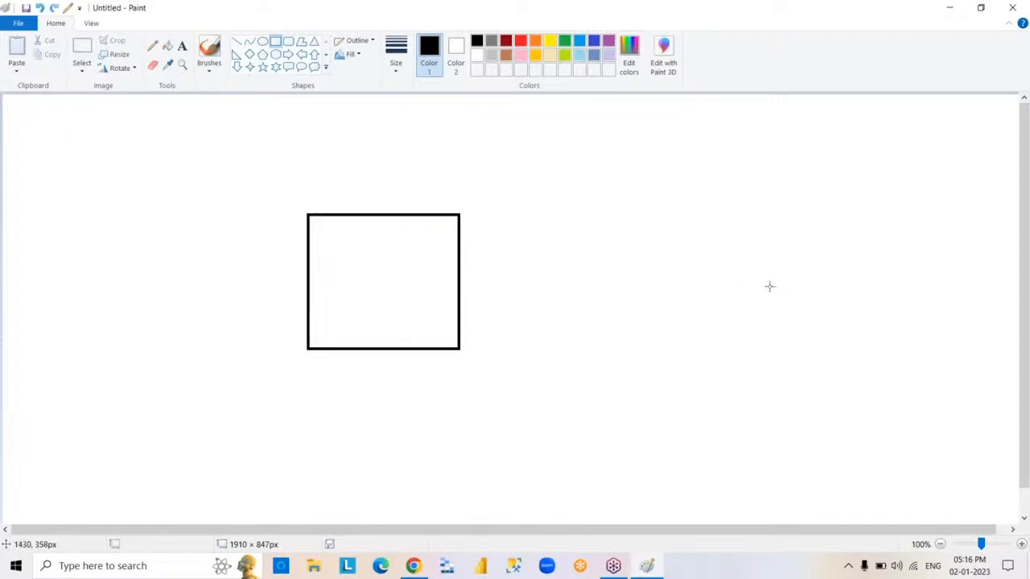
left_click_drag(588, 215, 745, 352)
left_click(812, 431)
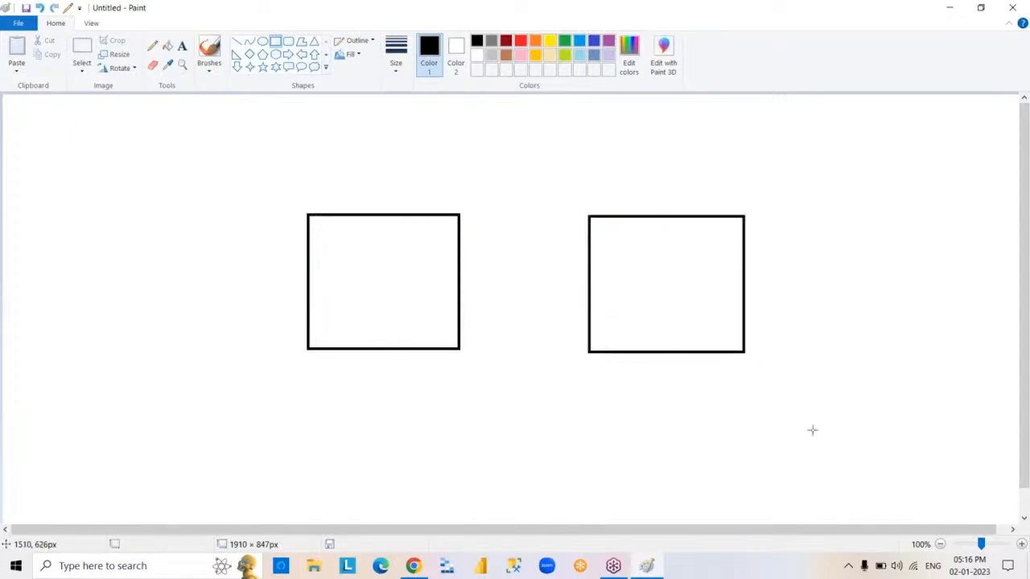
left_click(1022, 214)
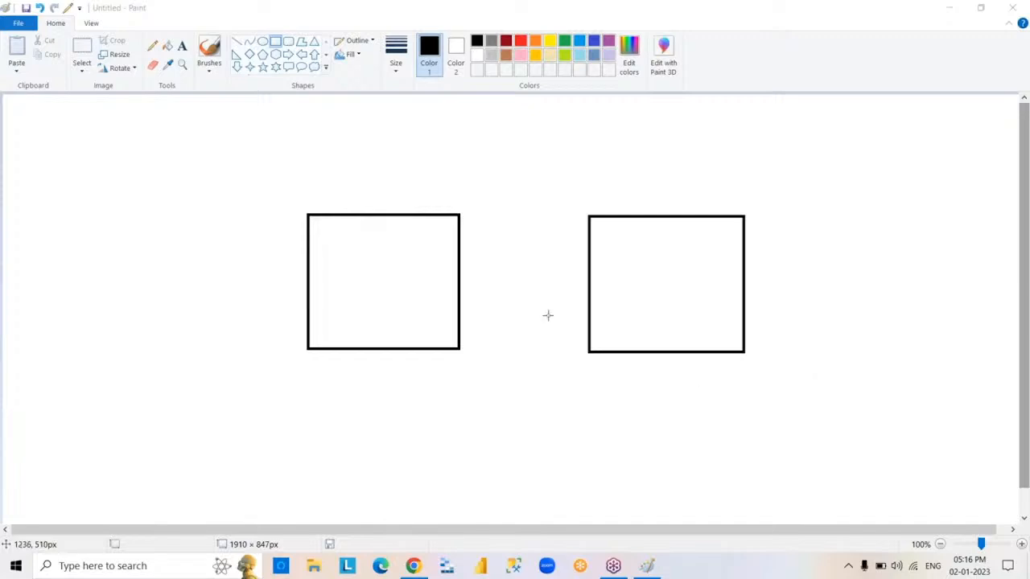
Add the text DATA SOURCE in the left rectangle, with VOLATILE a few lines below it
left_click(183, 45)
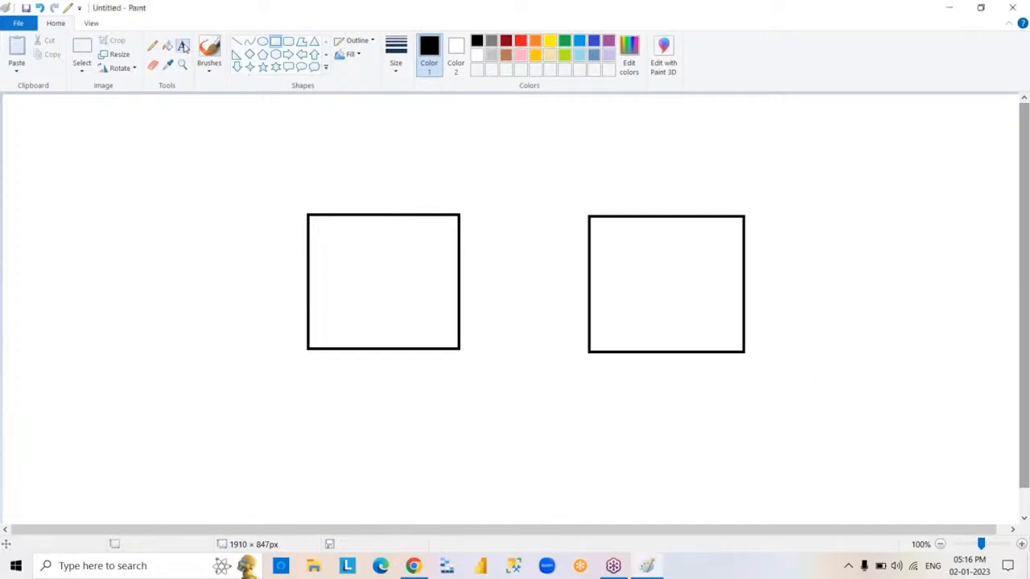
left_click_drag(323, 230, 423, 350)
left_click_drag(490, 418, 547, 475)
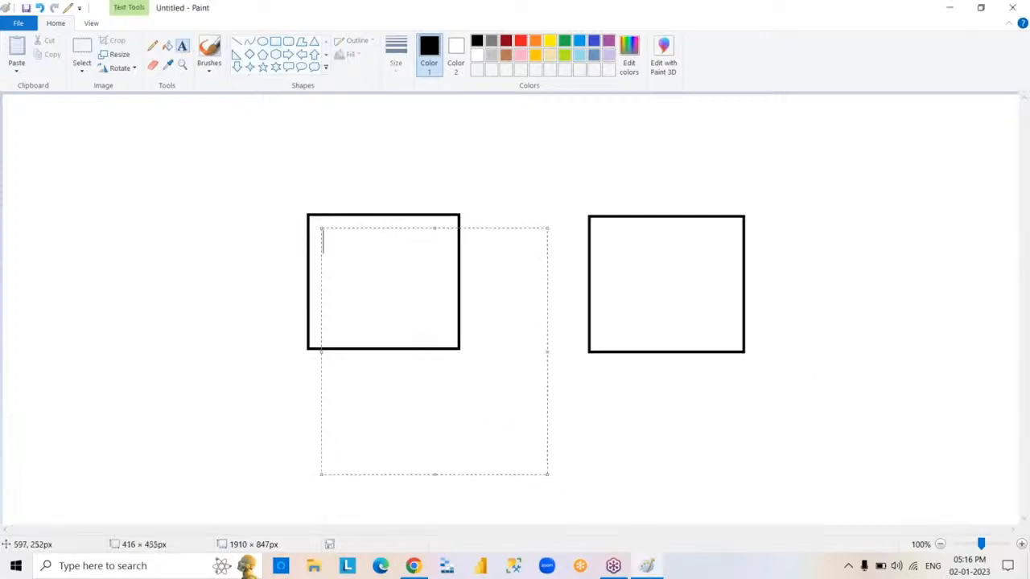
type("DATA SOURCE")
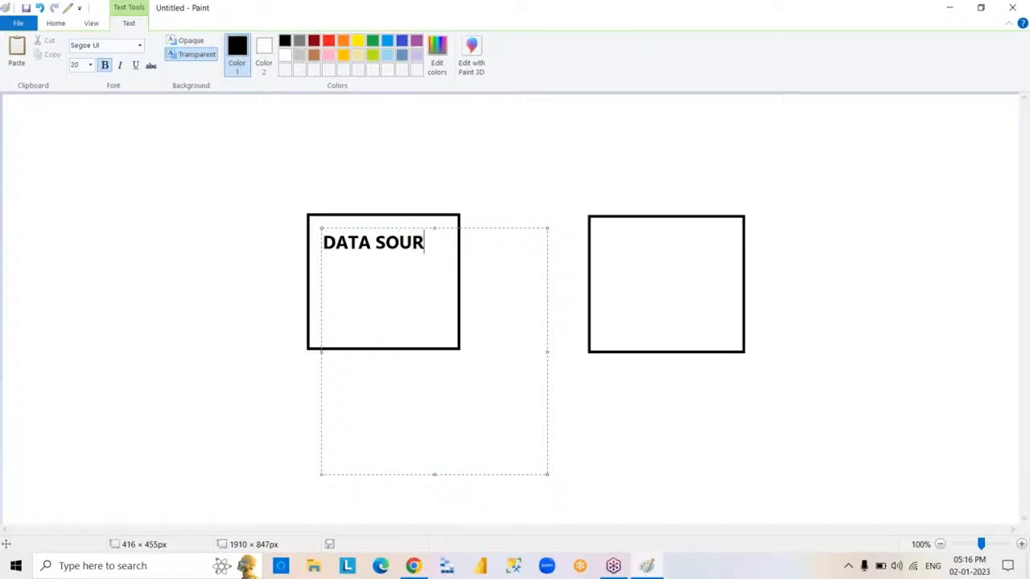
key("Return")
key("Return")
type("VOLATILE")
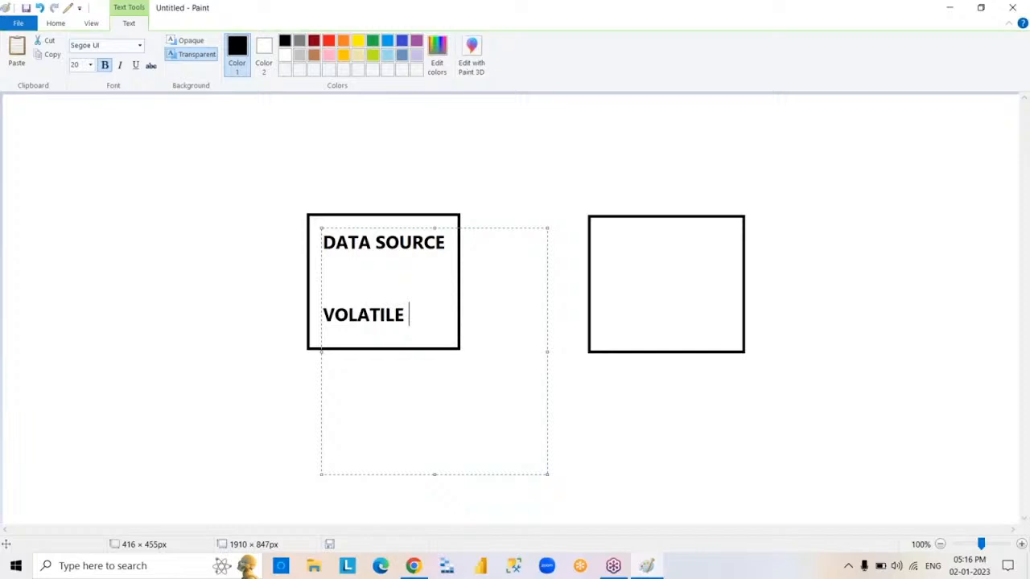
left_click(617, 444)
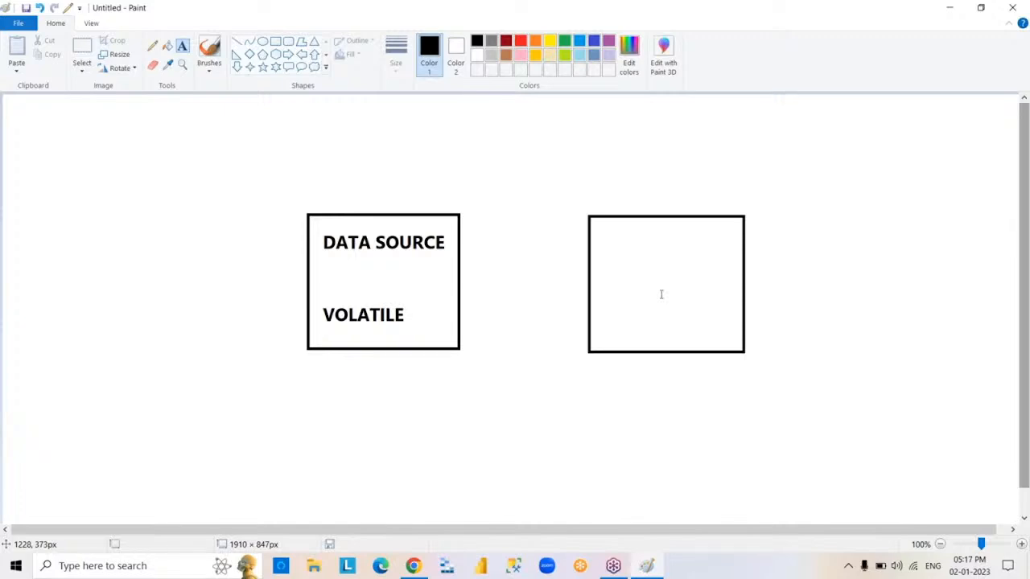
Add the text DWH and DATABASE on two lines inside the right rectangle
left_click_drag(598, 229, 809, 437)
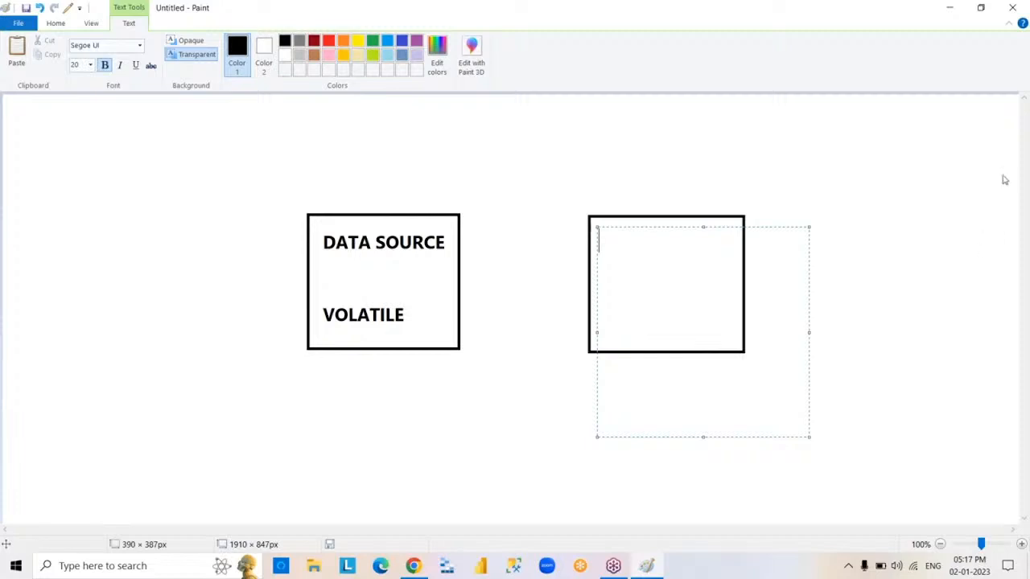
left_click(825, 69)
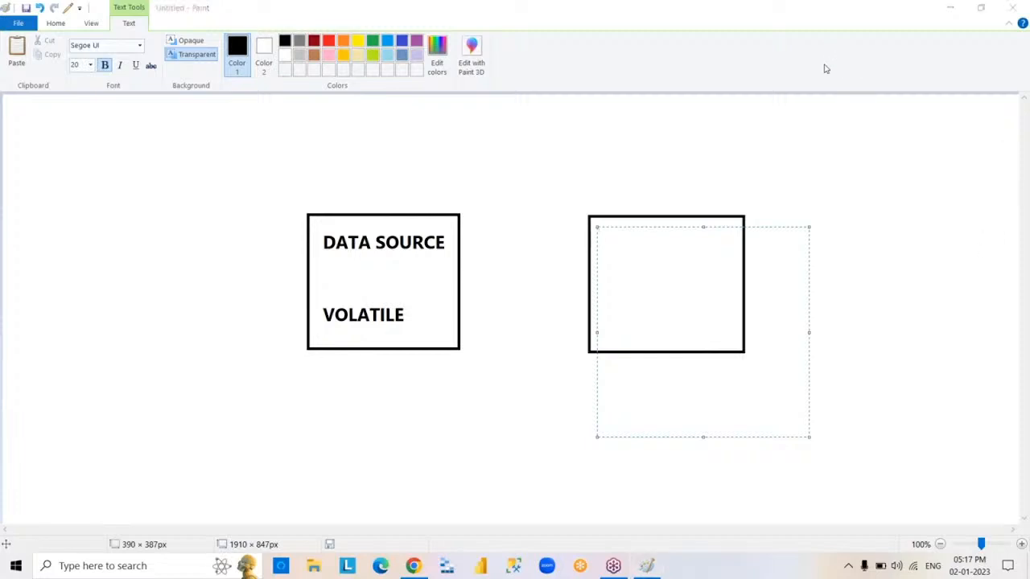
left_click(652, 259)
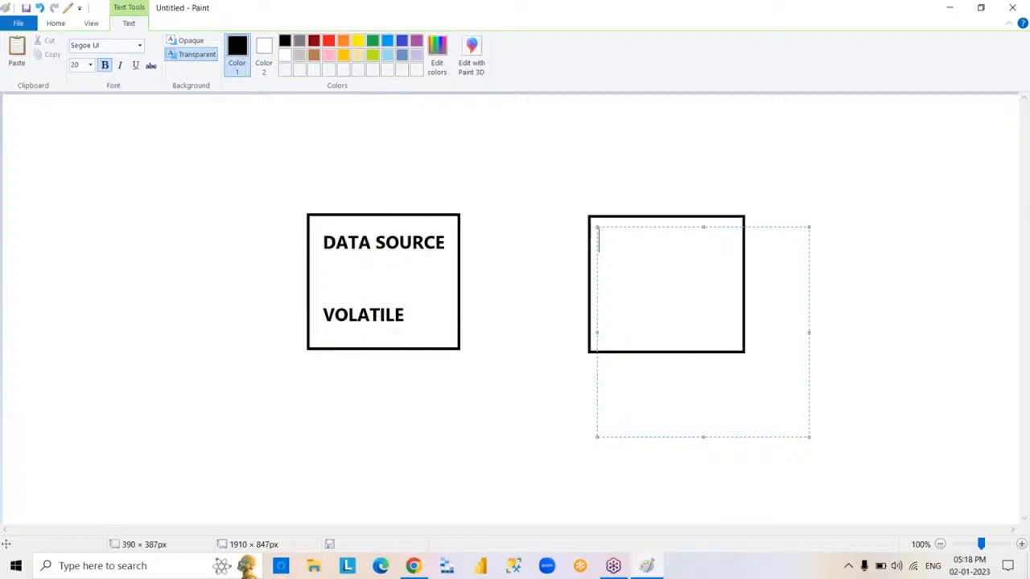
type("DEH")
key("BackSpace")
key("BackSpace")
type("Q")
key("BackSpace")
type("WH")
key("Return")
type("D")
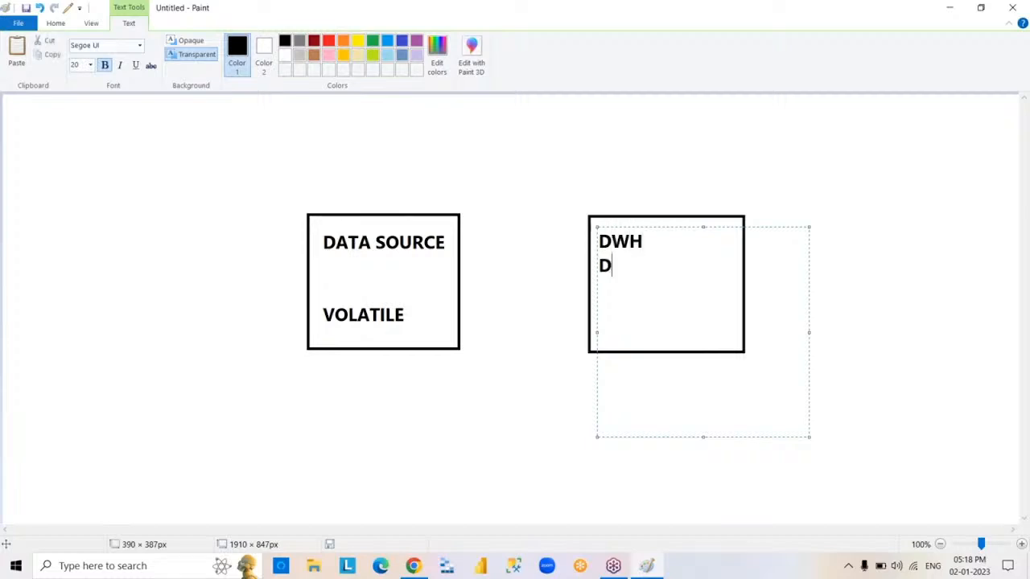
type("ATABASE")
Add NON VOLATILE after a blank line below DATABASE and finish the text block
key("Return")
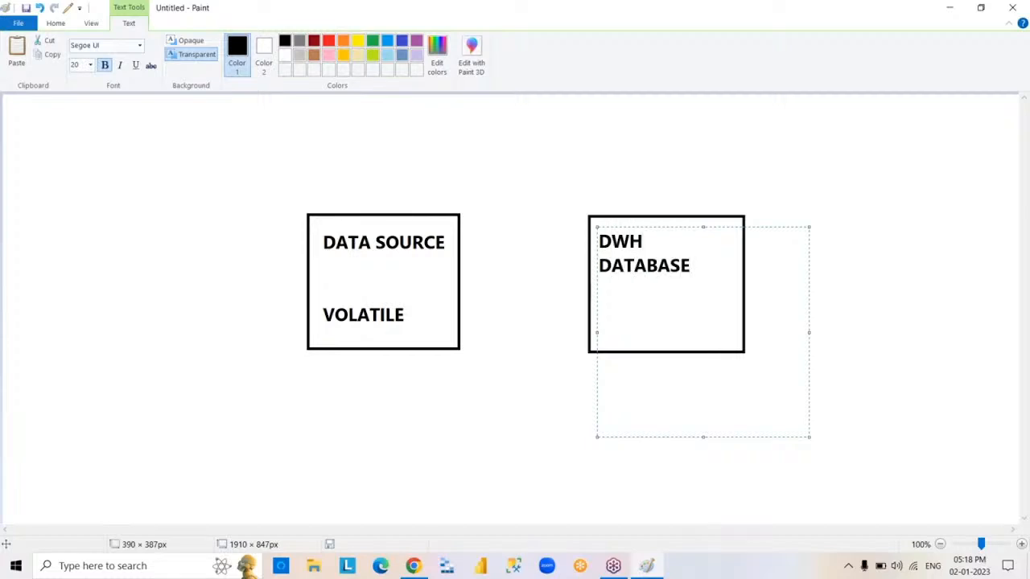
key("Return")
type("NON V")
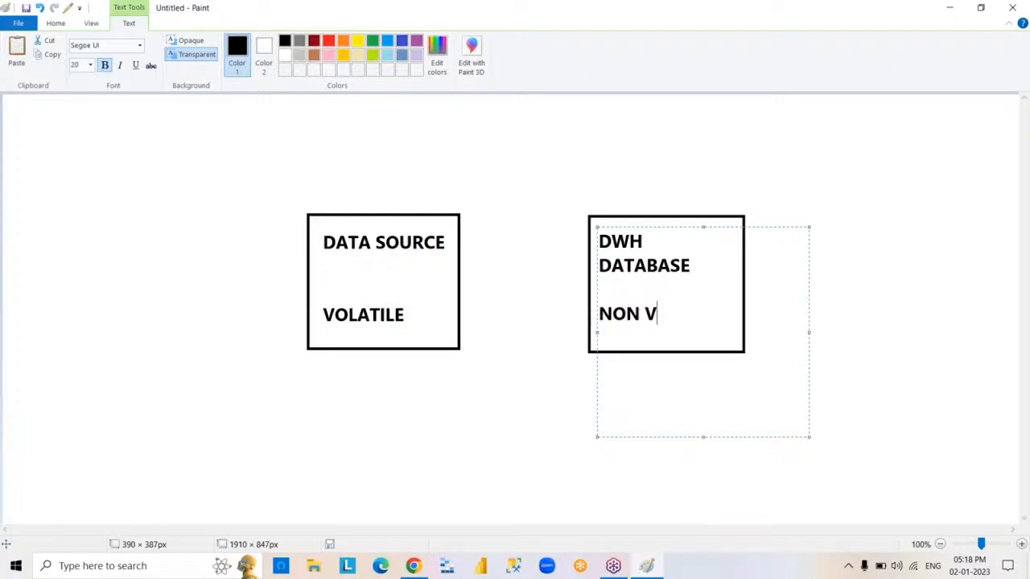
type("OLATILE")
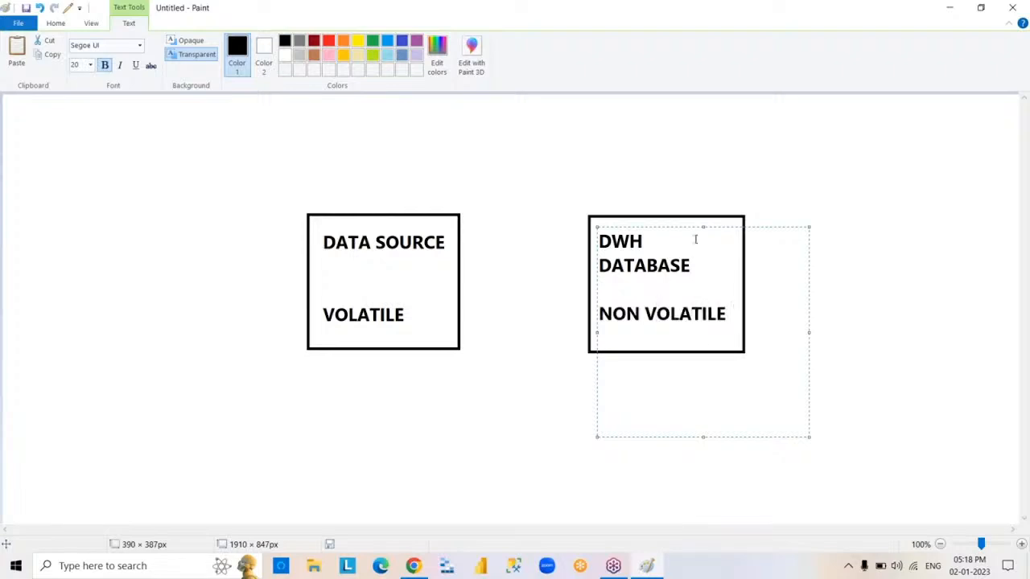
left_click(869, 352)
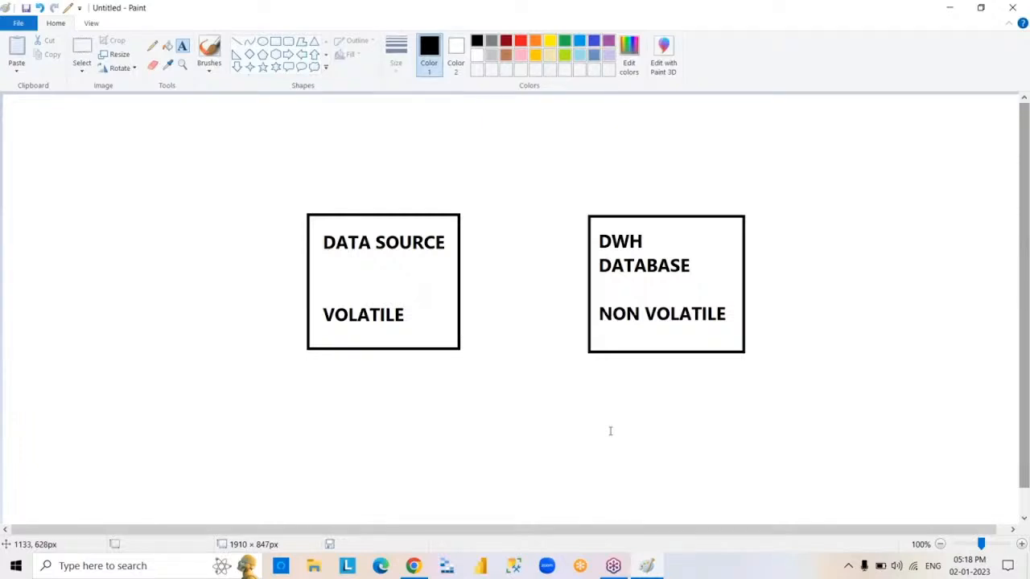
Draw a right-pointing block arrow about 203 × 32 px from the DATA SOURCE rectangle to the DWH DATABASE rectangle
left_click(288, 54)
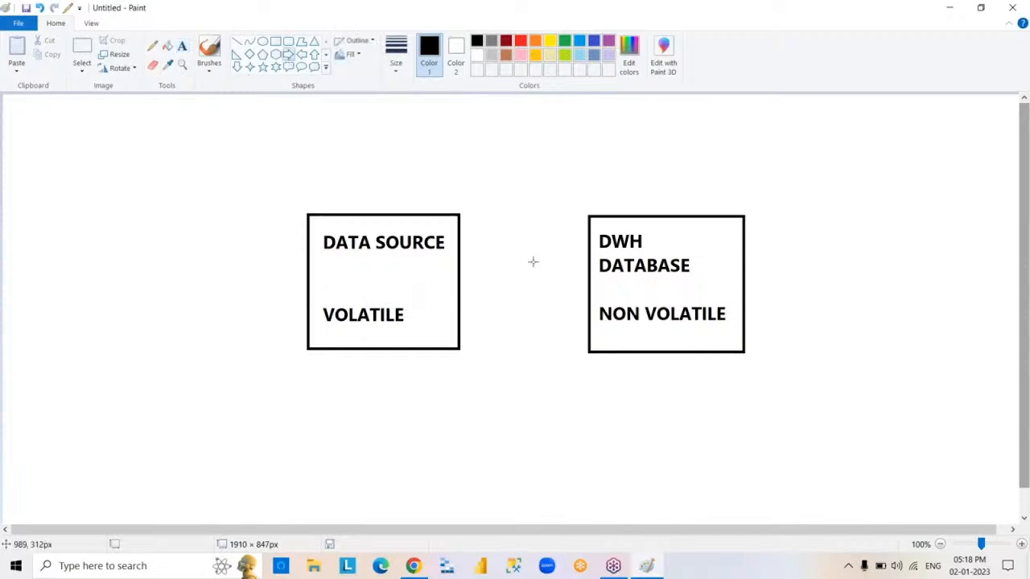
mouse_move(470, 267)
left_mouse_down()
mouse_move(547, 295)
mouse_move(580, 295)
mouse_move(579, 283)
left_mouse_up()
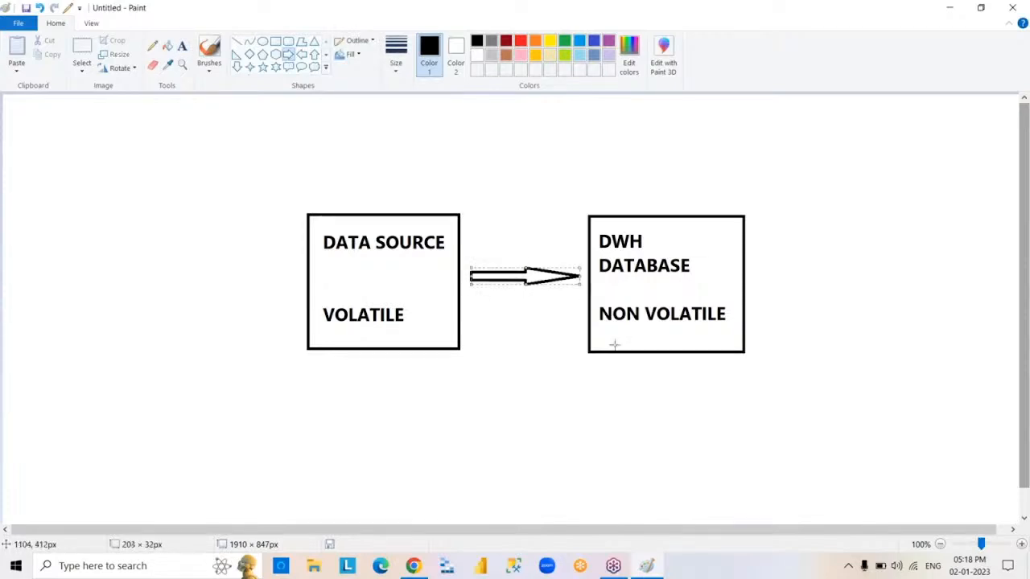
left_click(728, 416)
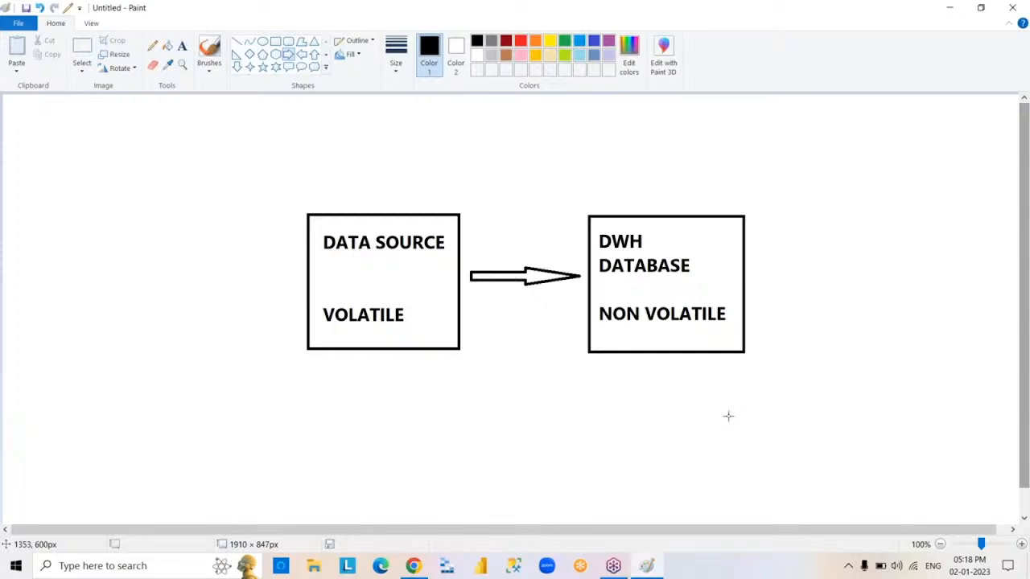
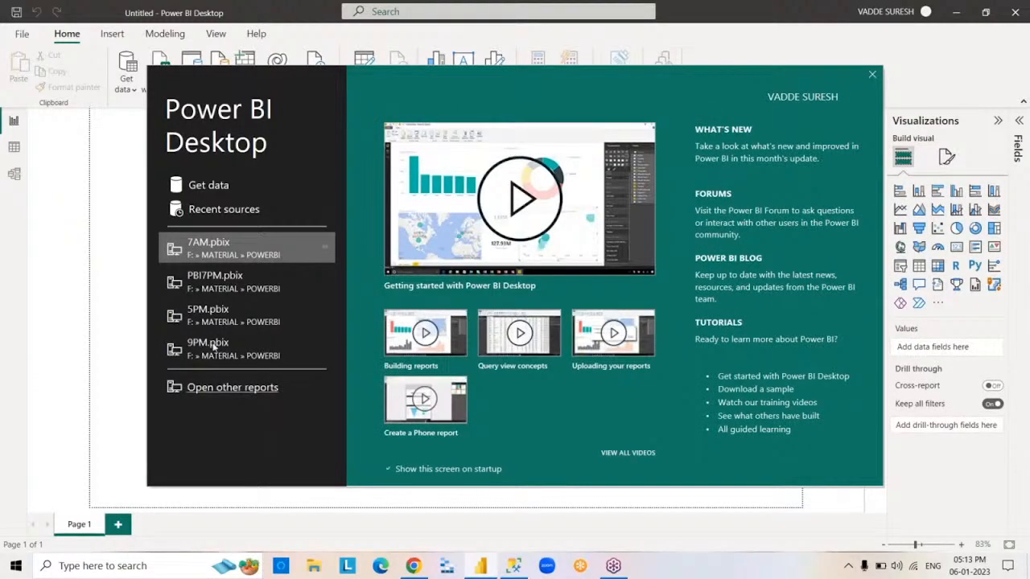
Open 5PM.pbix and start a manually entered table with the columns ID, ENAME and SAL
left_click(193, 320)
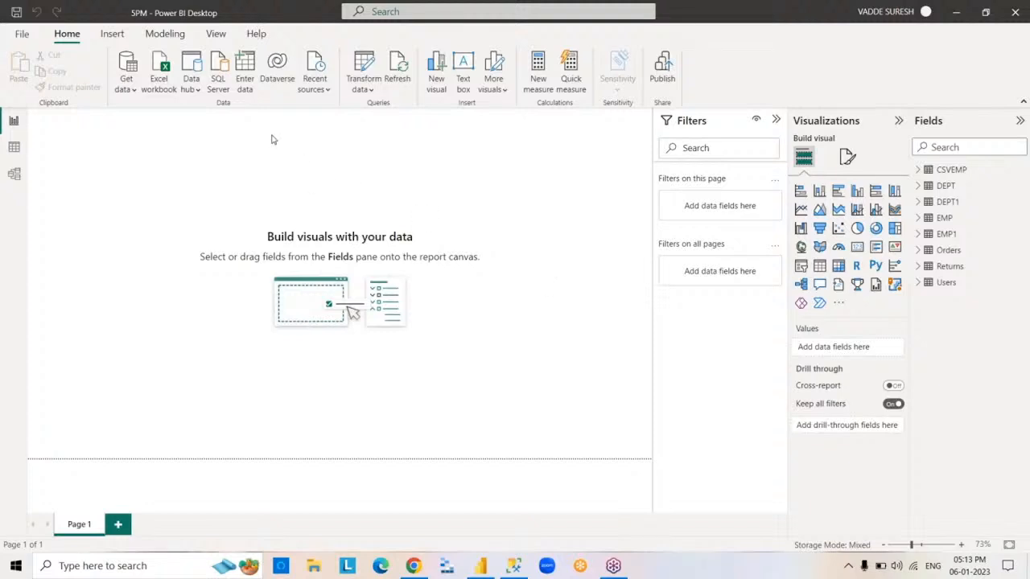
left_click(245, 74)
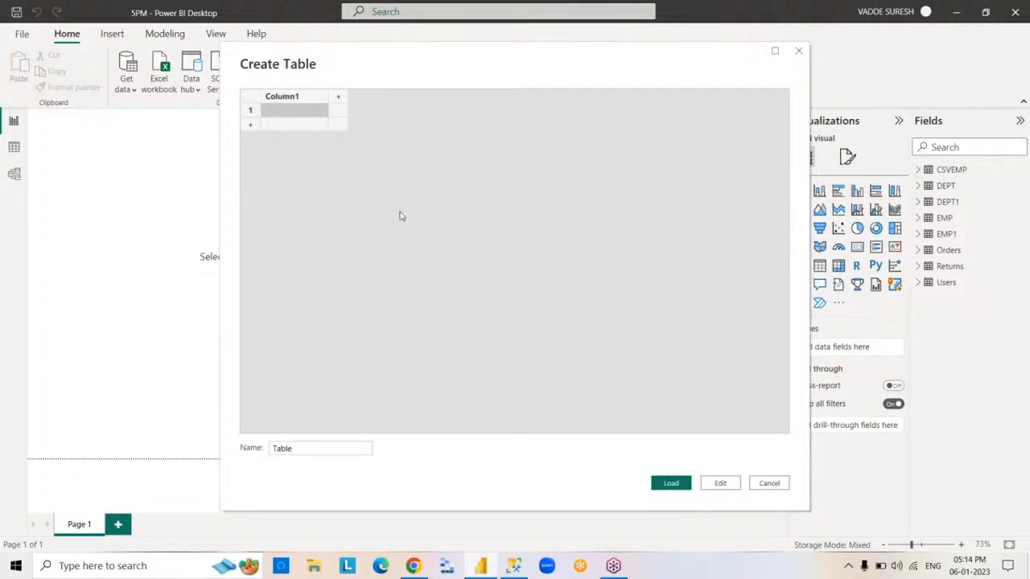
left_click(314, 100)
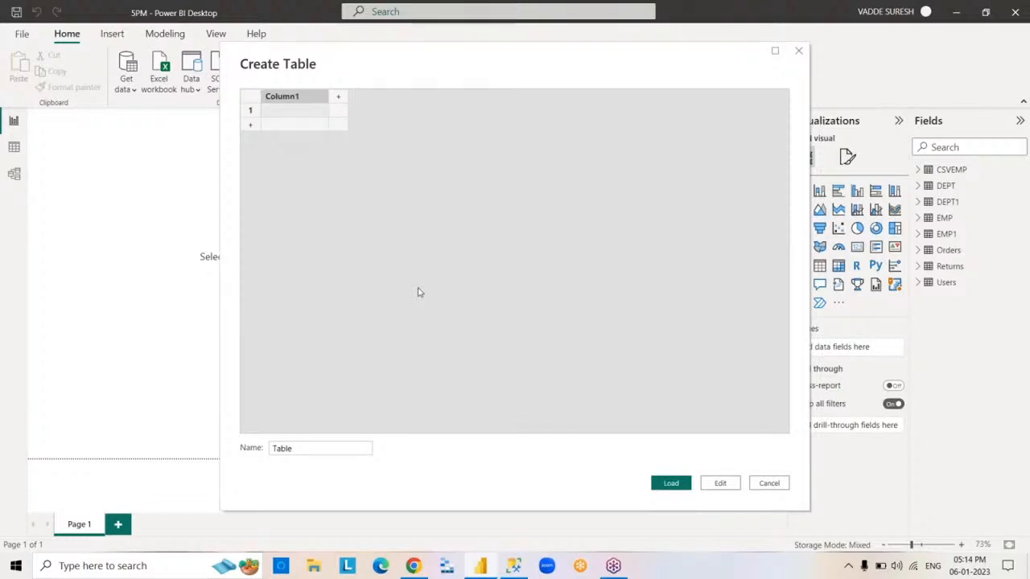
type("ID")
key("Tab")
type("ENAME")
key("Tab")
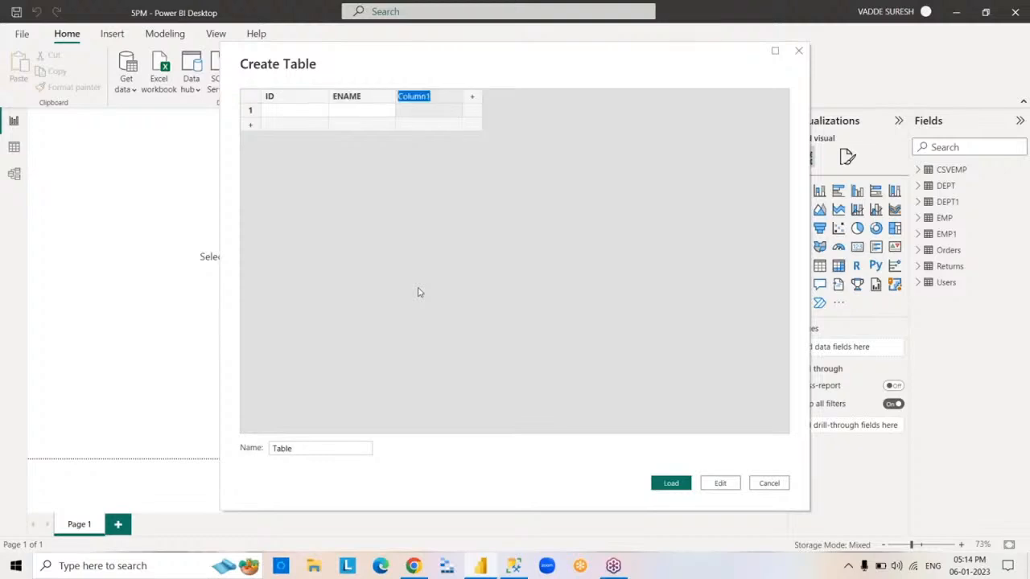
type("SAL")
Fill the first row of the new table with ID 1, the employee's first name and SAL 7000
left_click(302, 112)
type("1")
key("Tab")
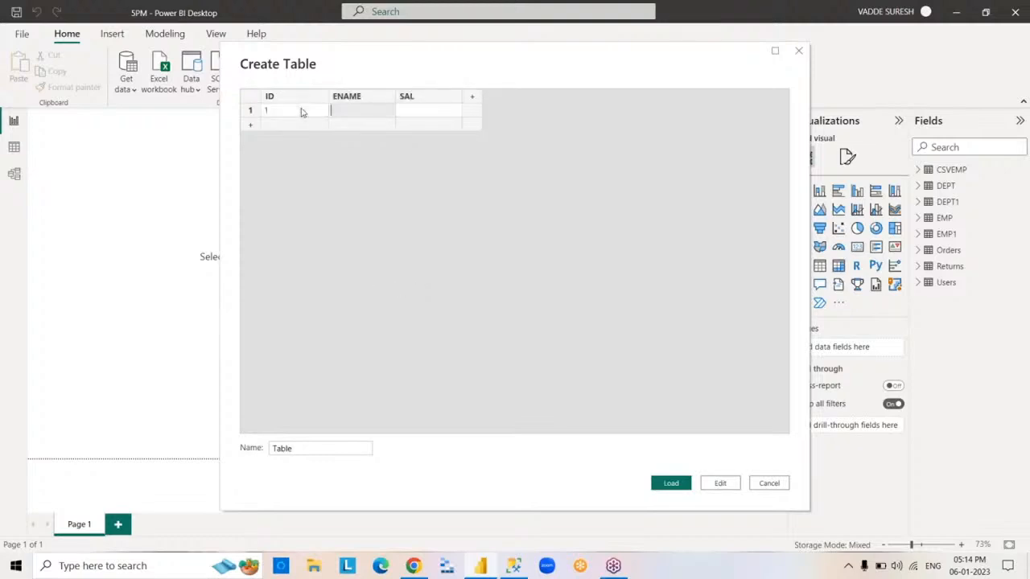
type("SURESH")
key("Tab")
type("7")
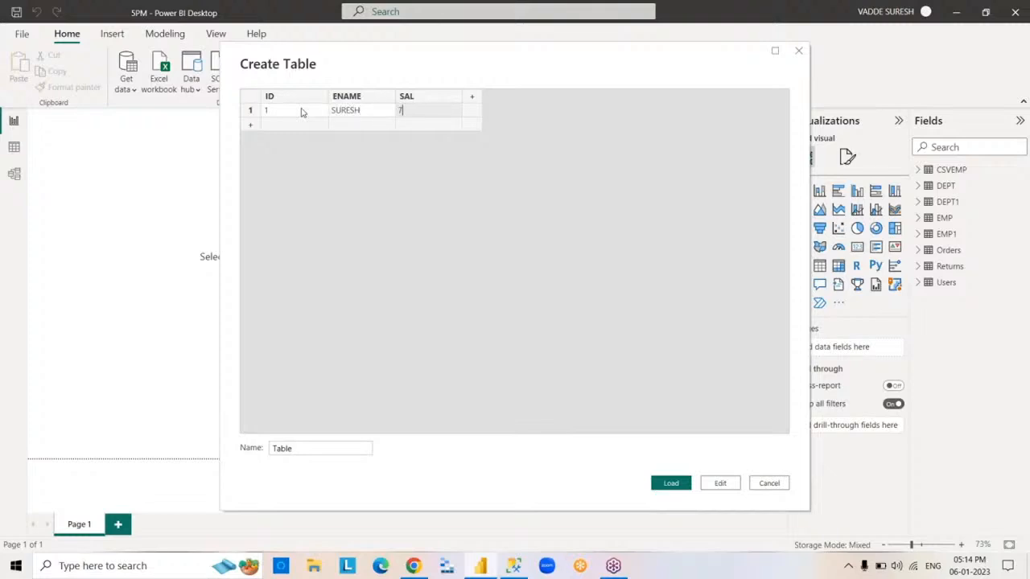
type("000")
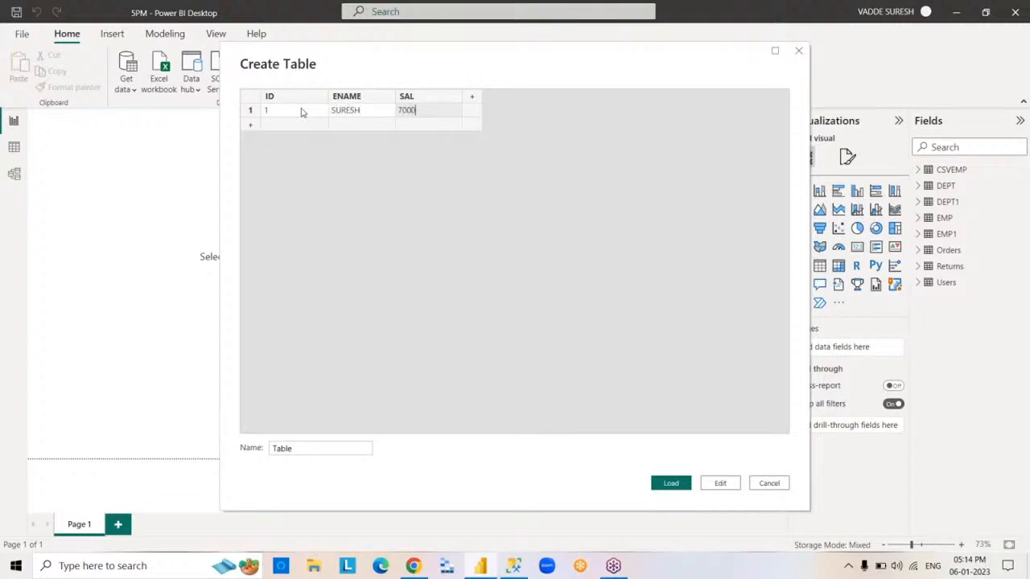
Name the entered table EMP2 and load it into the model
double_click(314, 449)
type("EMP2")
left_click(679, 489)
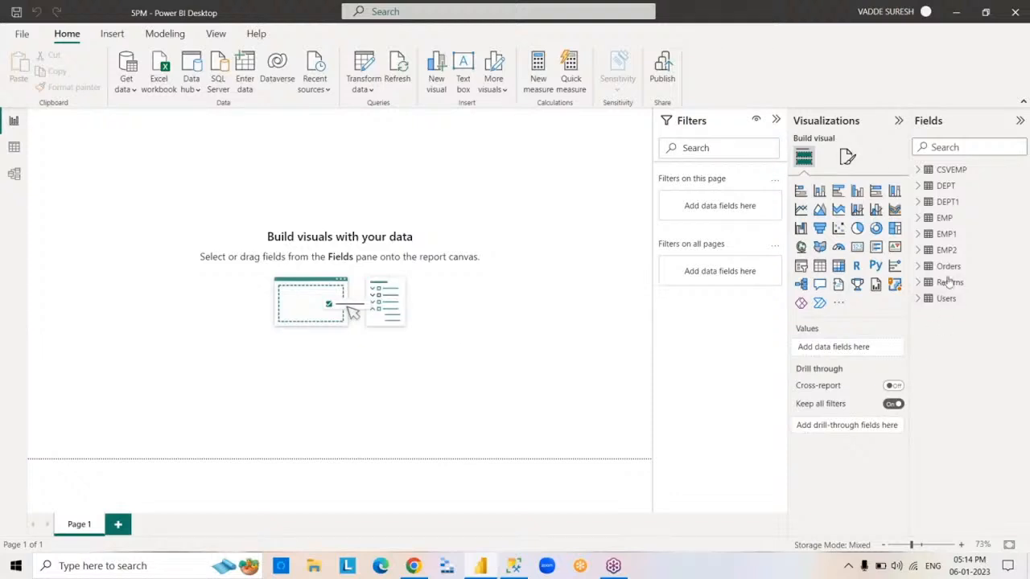
Show the rows of the EMP2 table in the data view
left_click(948, 253)
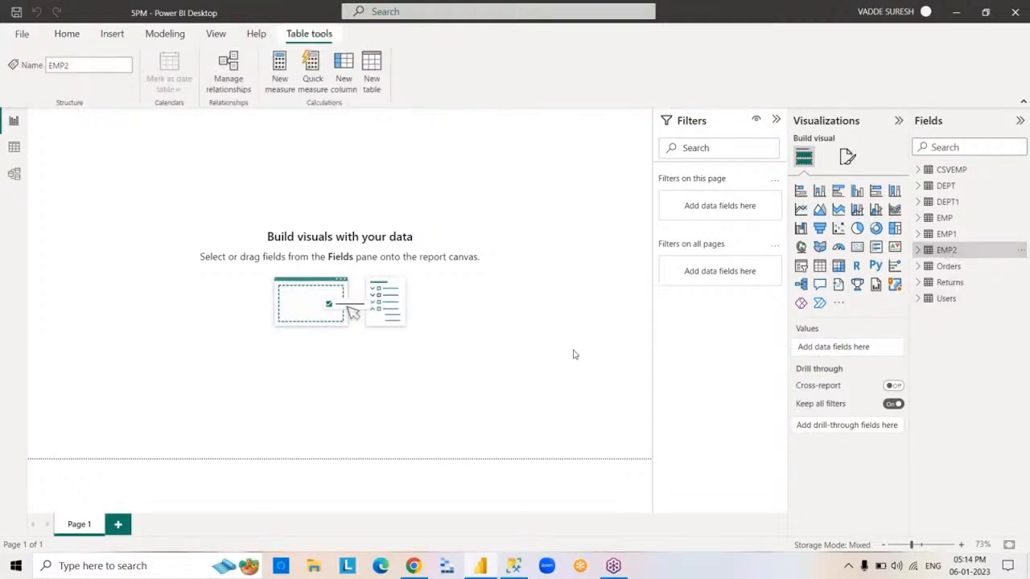
left_click(13, 150)
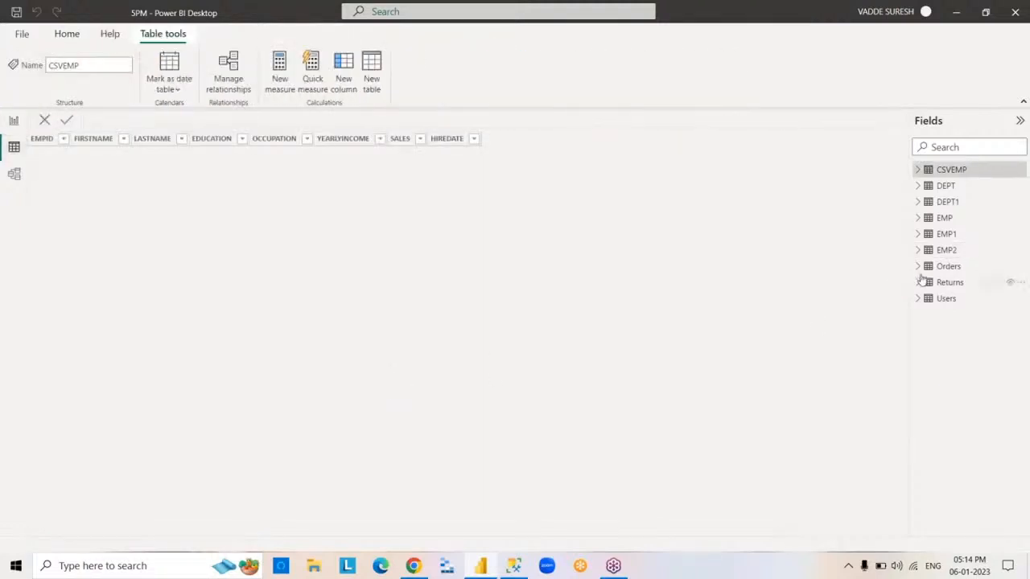
left_click(946, 251)
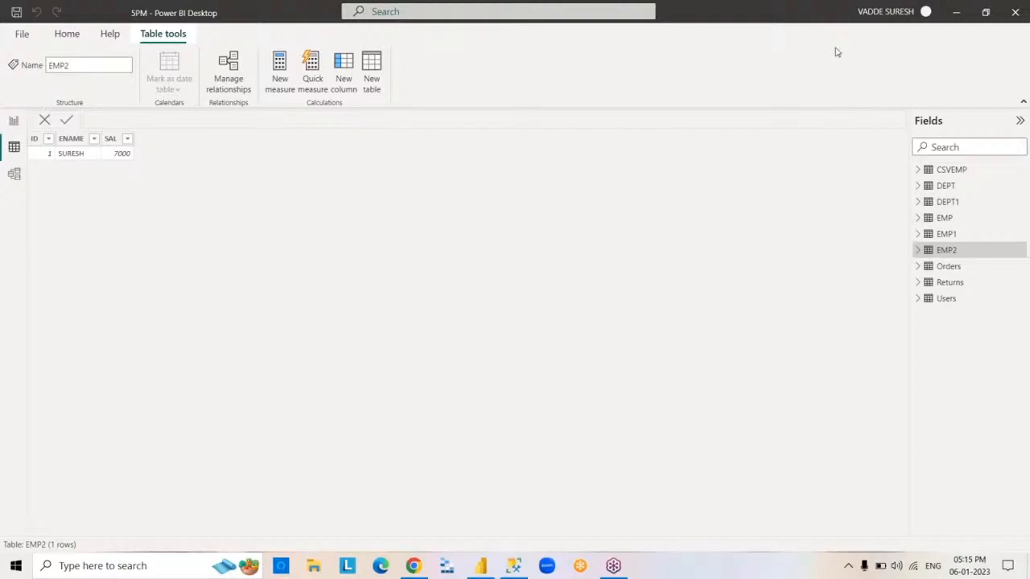
Minimize Power BI Desktop and switch to Microsoft SQL Server Management Studio
left_click(959, 12)
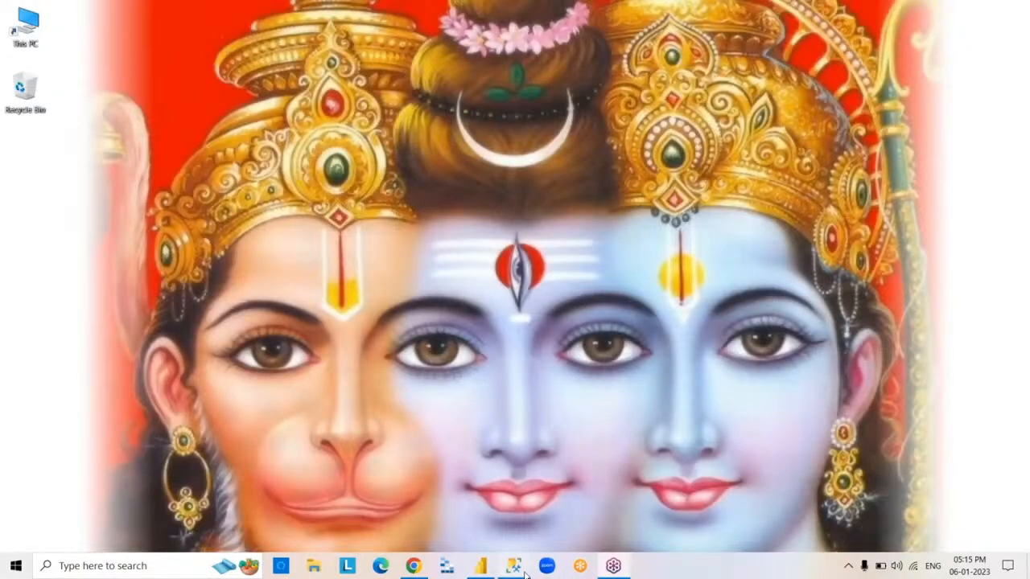
left_click(520, 569)
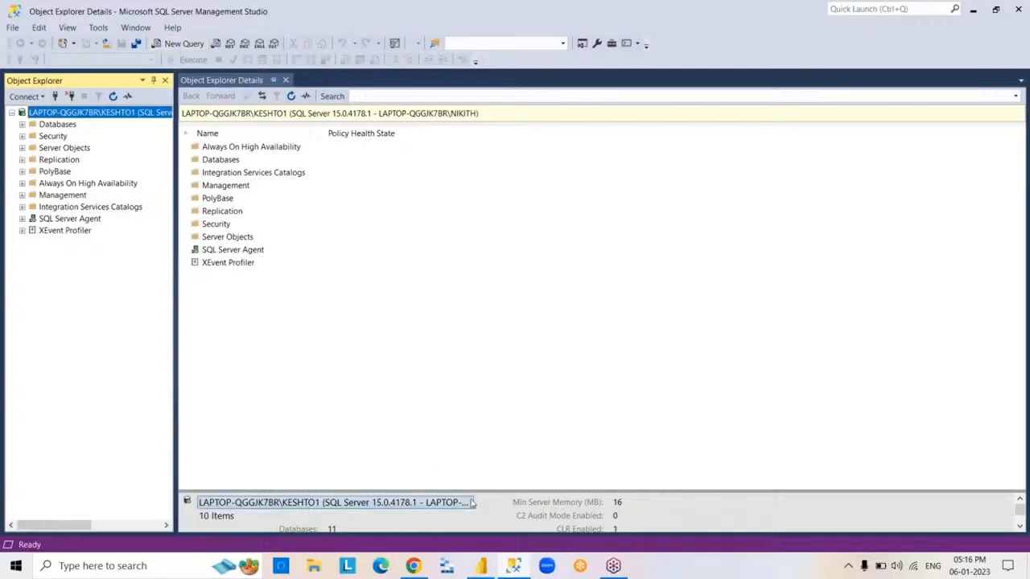
left_click(523, 569)
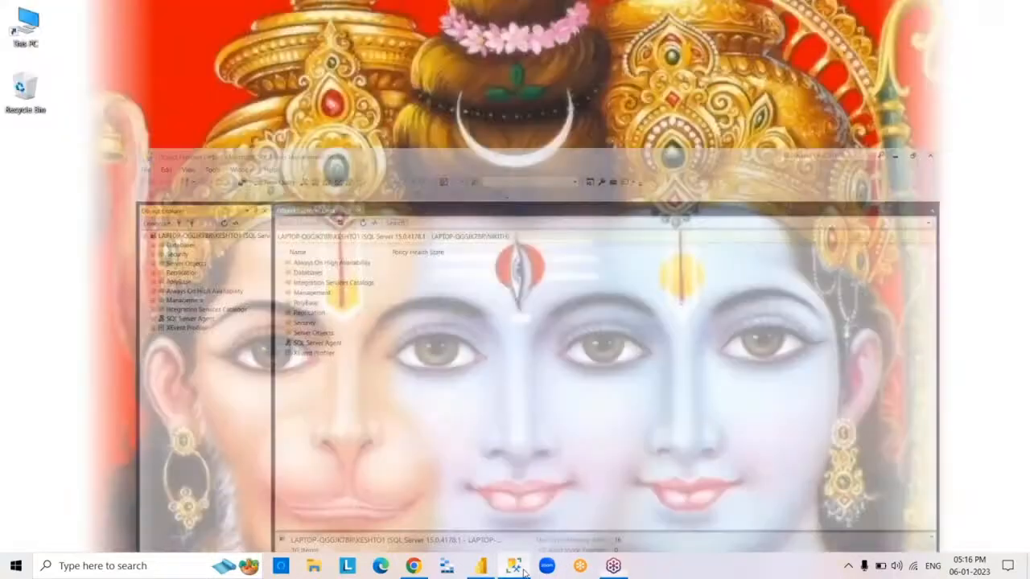
left_click(523, 569)
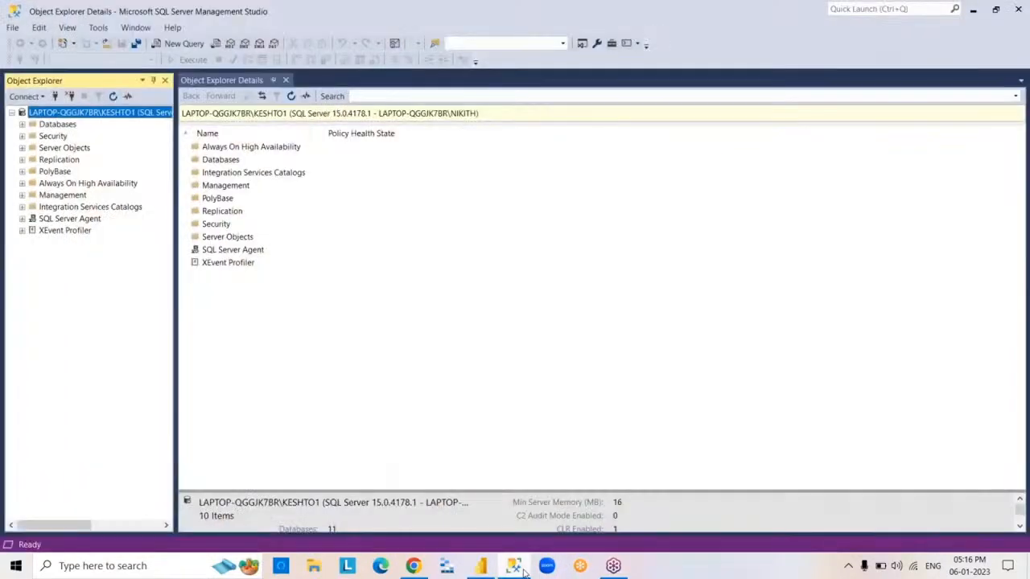
left_click(523, 569)
left_click(523, 570)
left_click(523, 569)
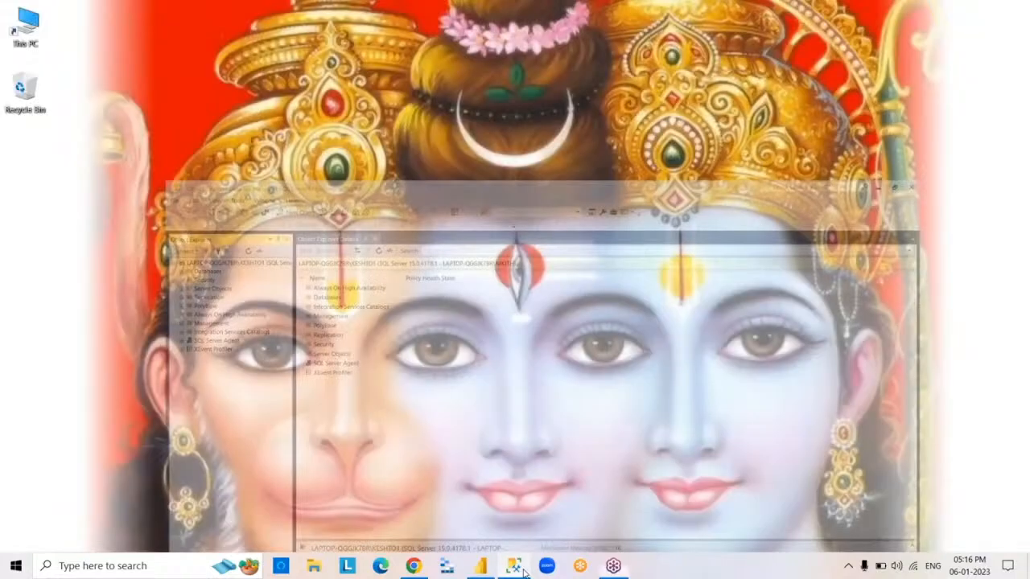
left_click(524, 570)
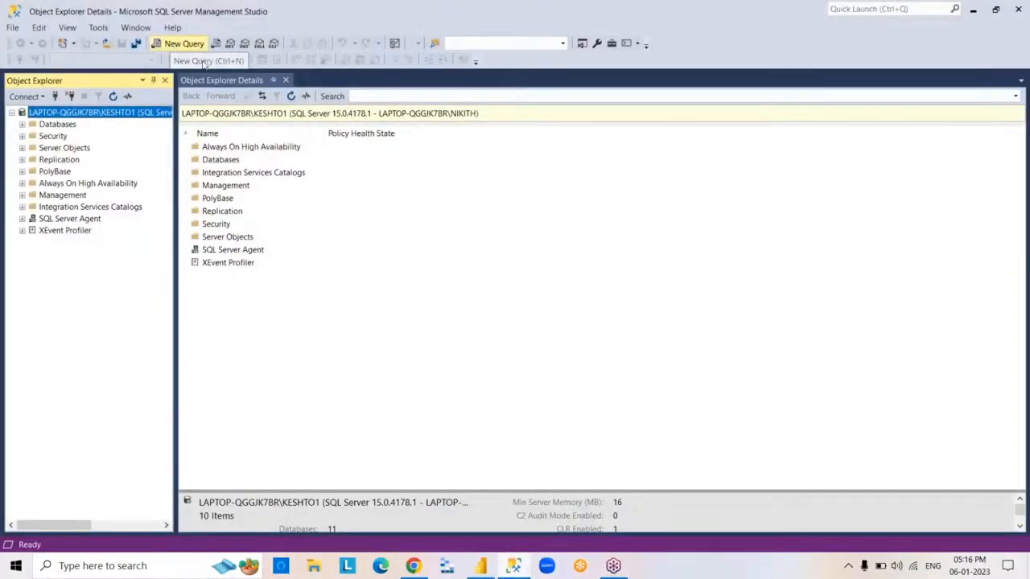
Open a new query on the SURESHDB database and close the extra empty query
left_click(194, 44)
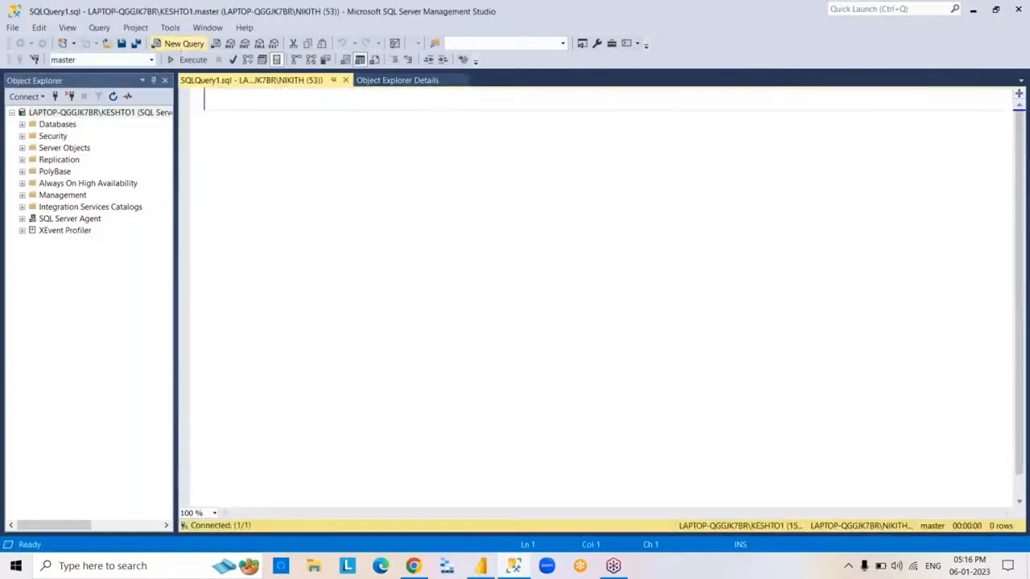
left_click(176, 45)
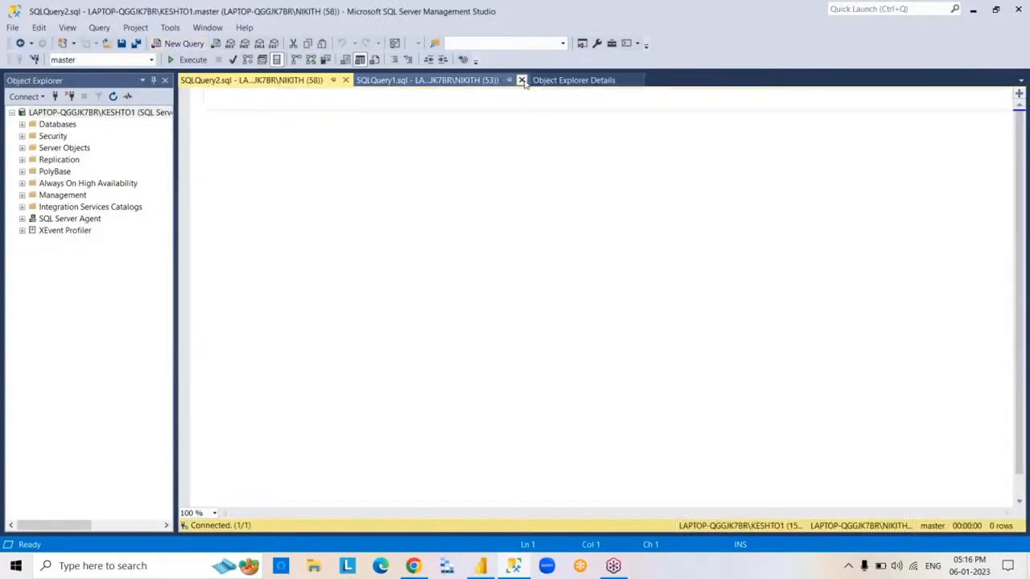
left_click(521, 81)
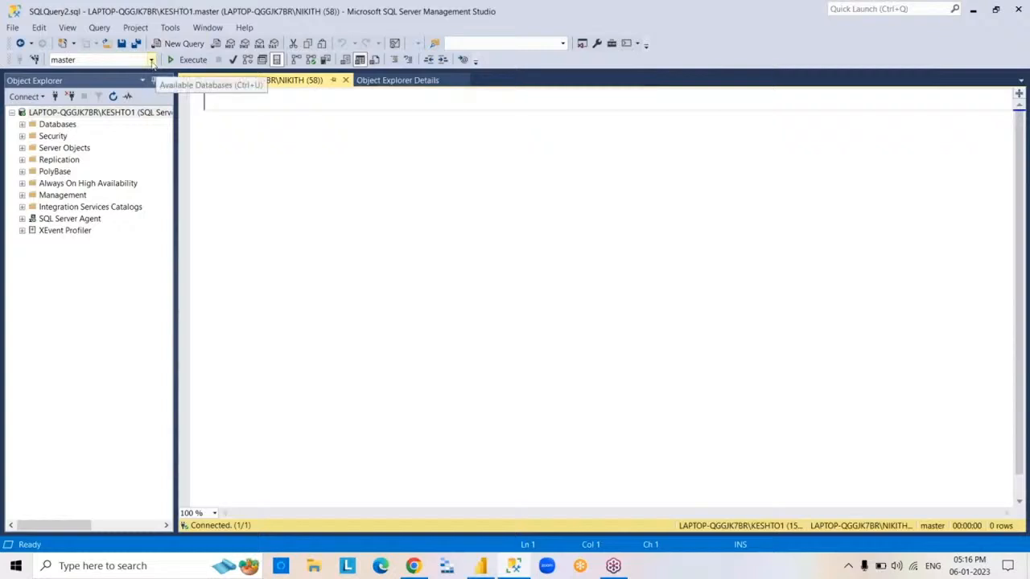
left_click(151, 60)
left_click(113, 191)
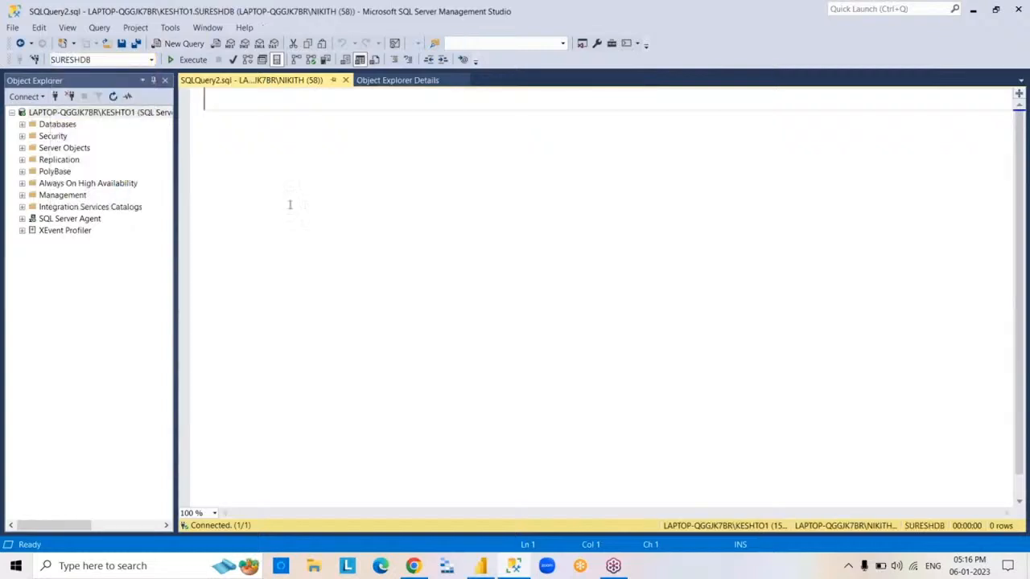
Write SELECT*FROM EMP in the query and execute it
type("SELECT*FROM EM")
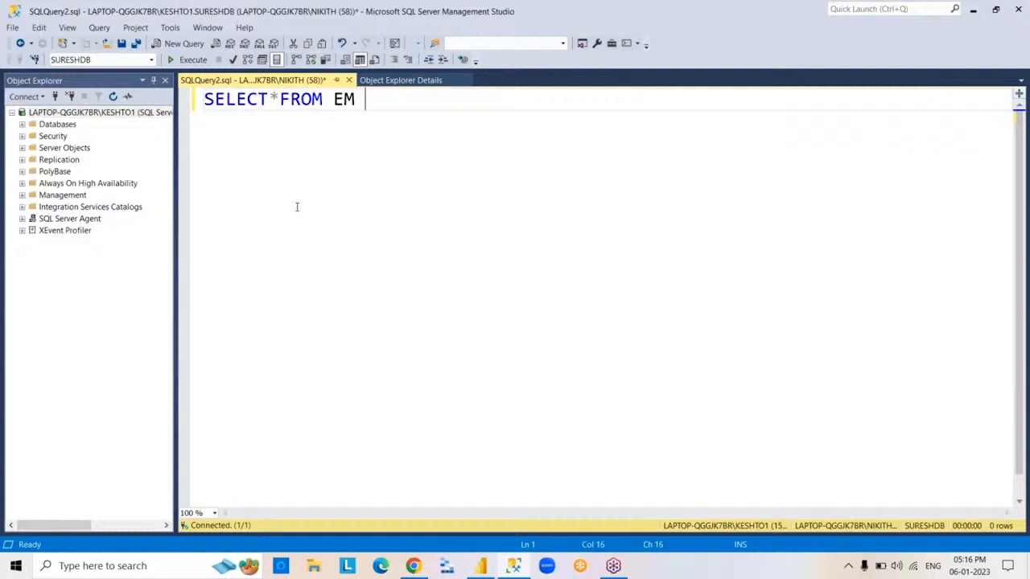
type(" P")
key("F5")
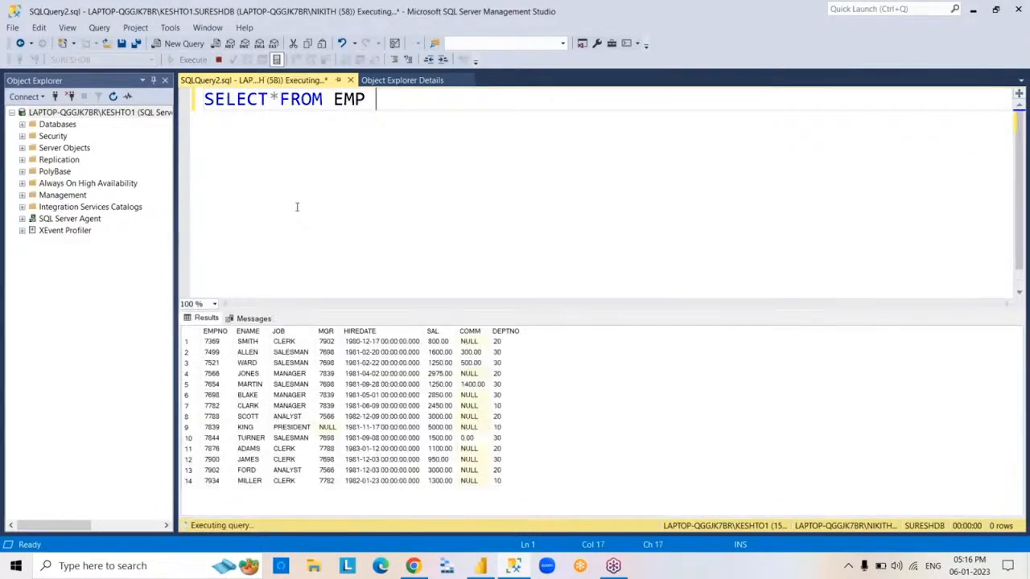
key("ctrl+a")
key("Delete")
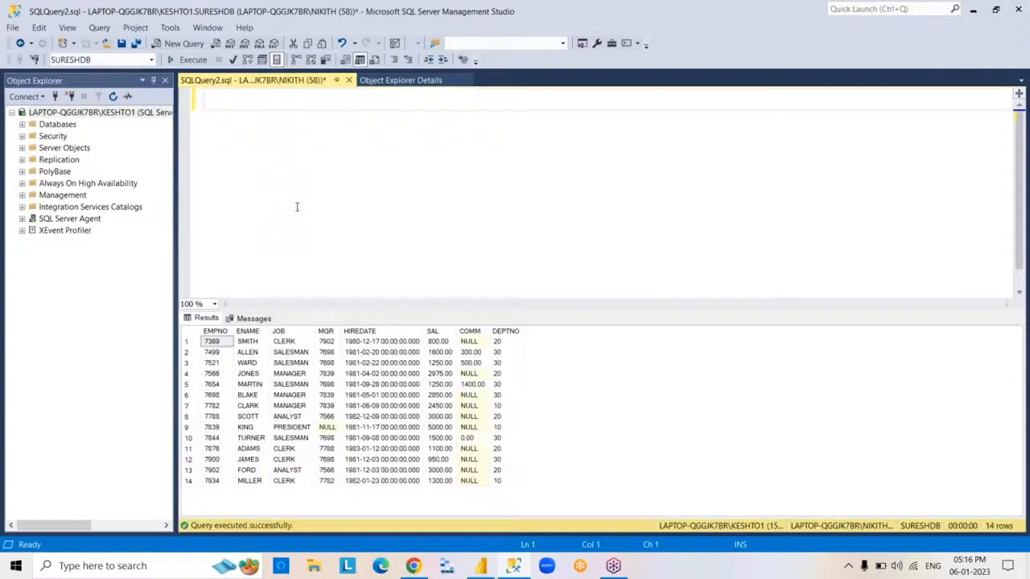
key("ctrl+z")
left_click(560, 173)
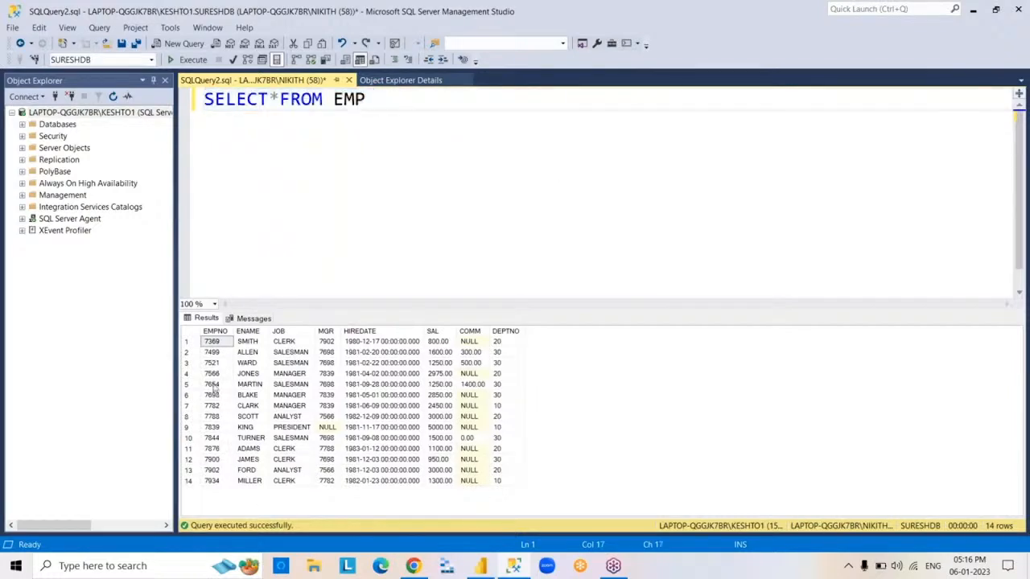
Copy the entire EMP query result together with its column headers
left_click(188, 335)
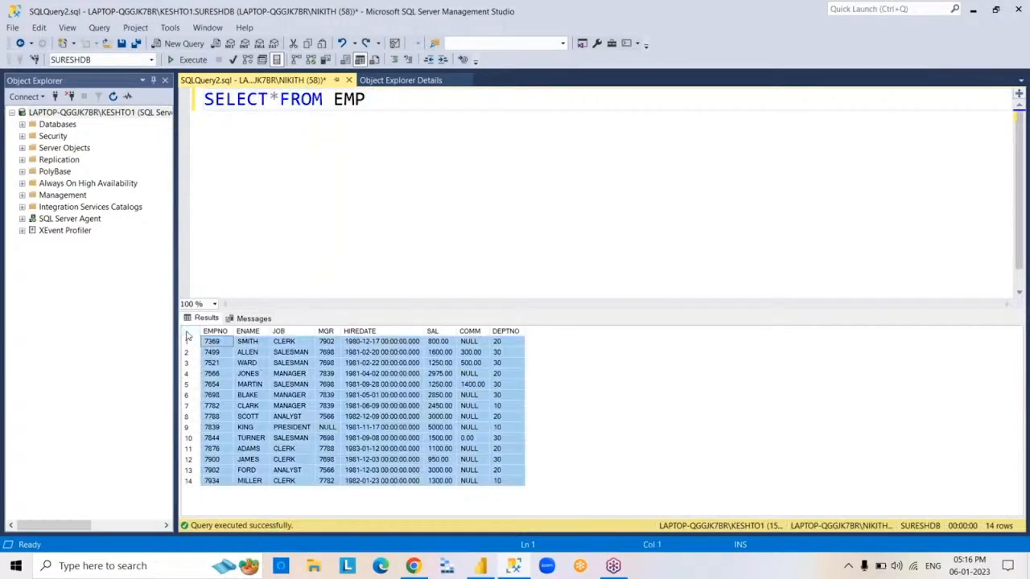
right_click(189, 335)
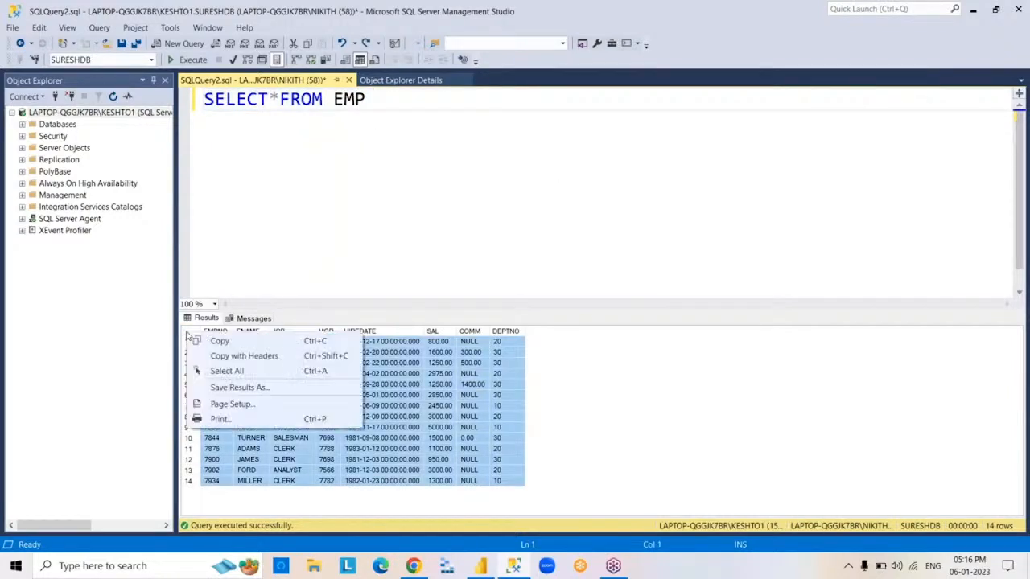
left_click(221, 357)
left_click(542, 239)
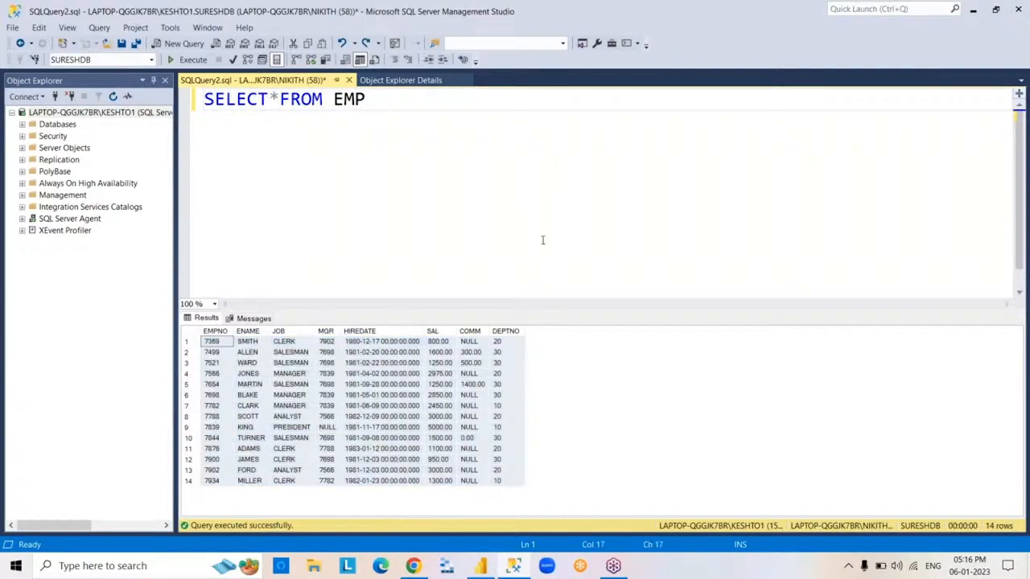
Execute the EMP query again, clear the query text and show the Object Explorer Details
key("F5")
key("ctrl+a")
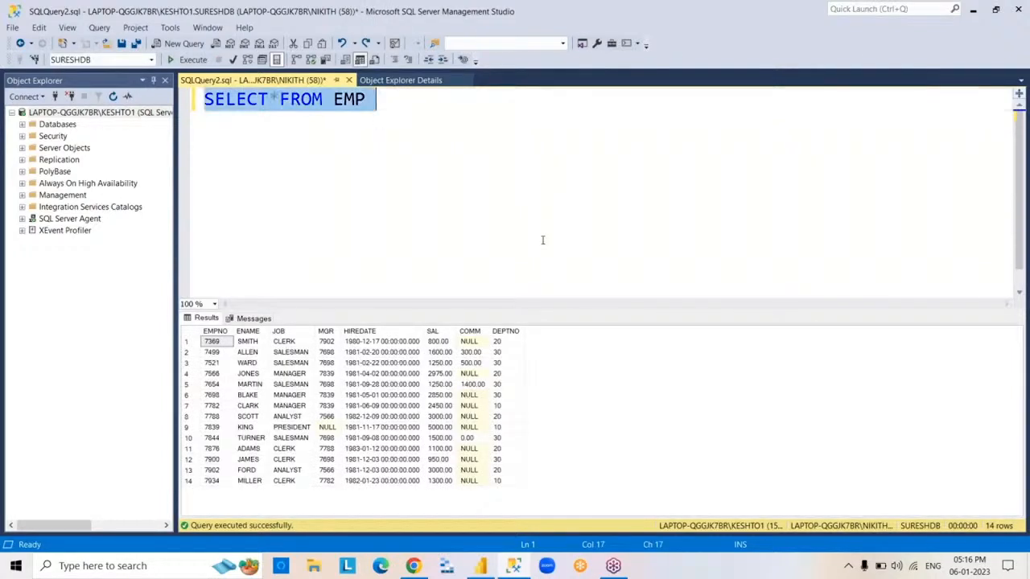
key("Delete")
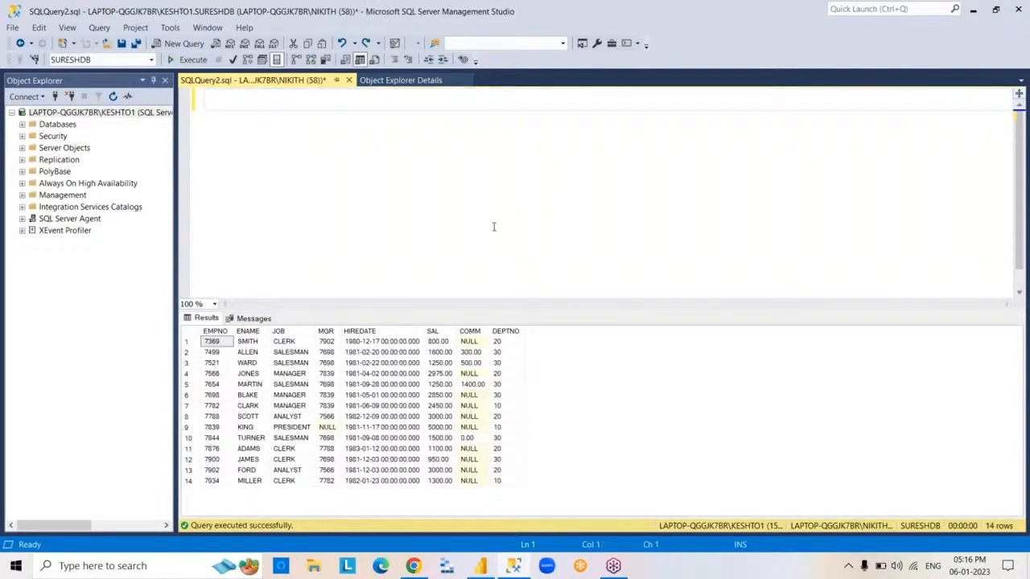
left_click(372, 81)
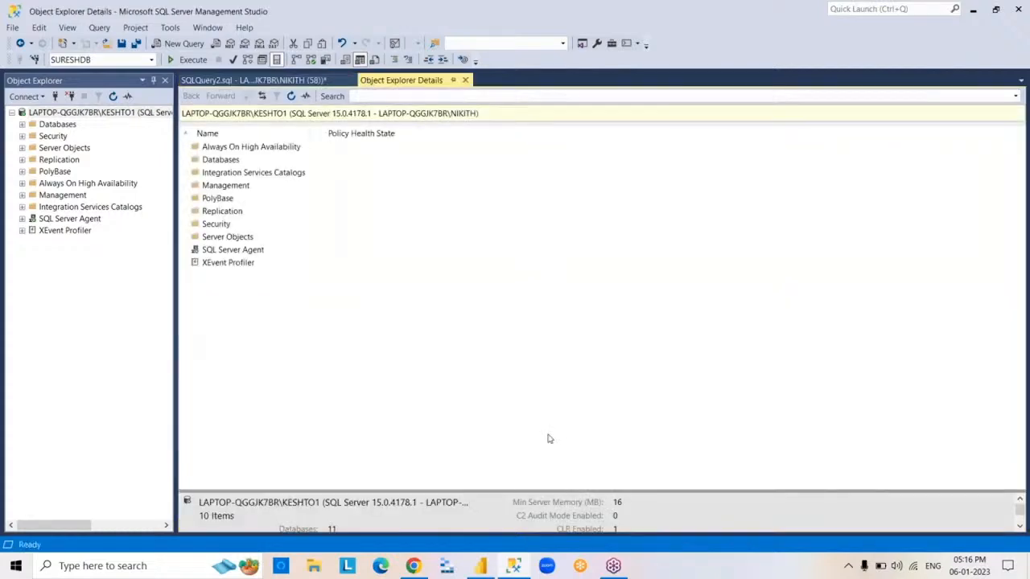
Minimize SQL Server Management Studio and switch back to the 5PM report in Power BI Desktop
left_click(515, 568)
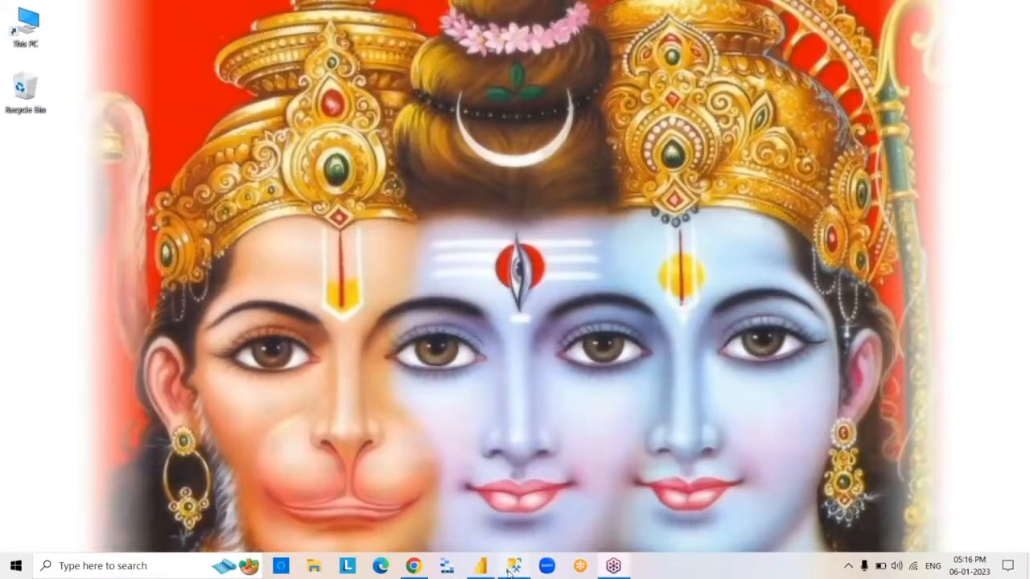
left_click(480, 568)
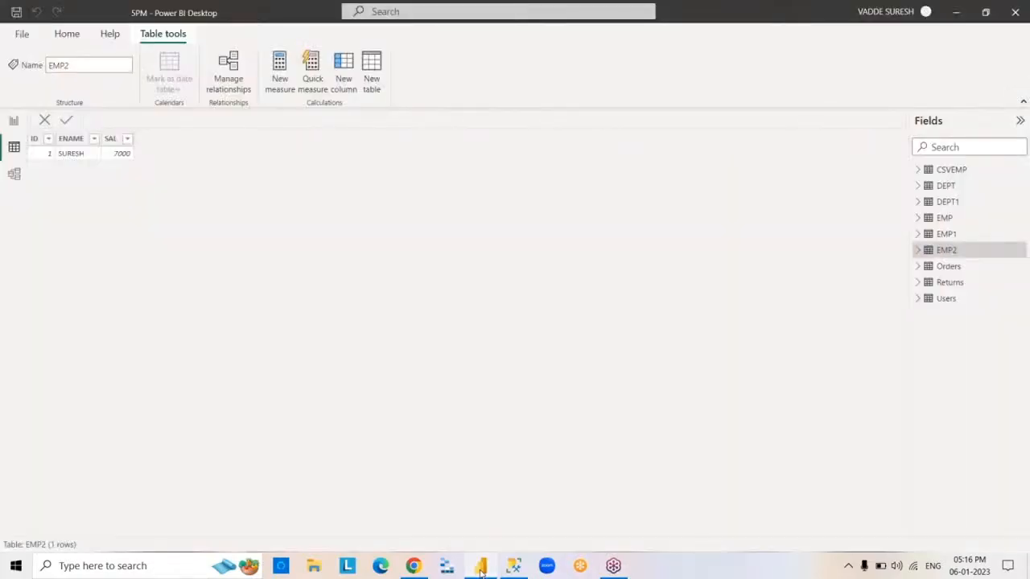
left_click(481, 568)
left_click(480, 568)
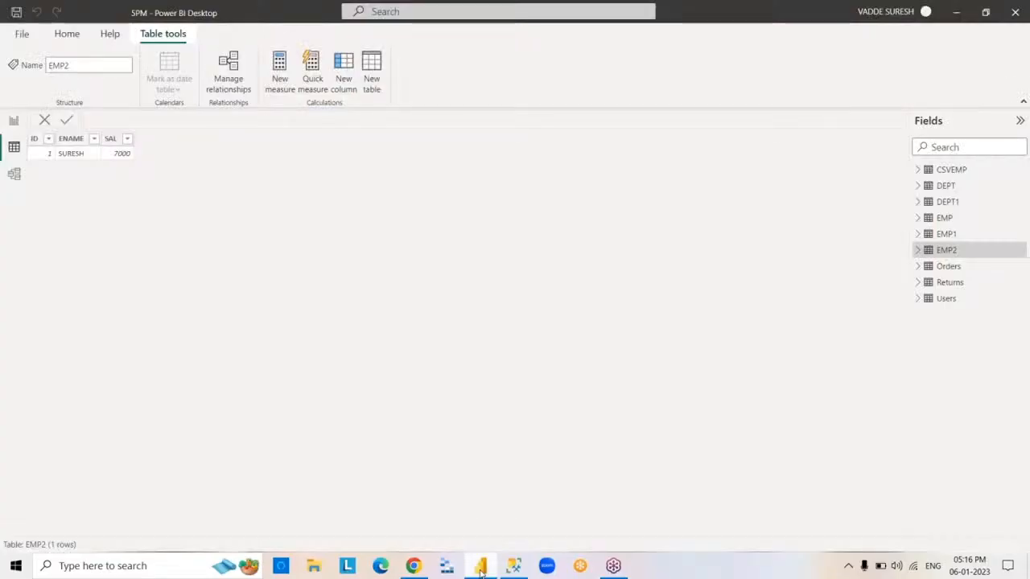
left_click(480, 567)
left_click(480, 568)
left_click(481, 568)
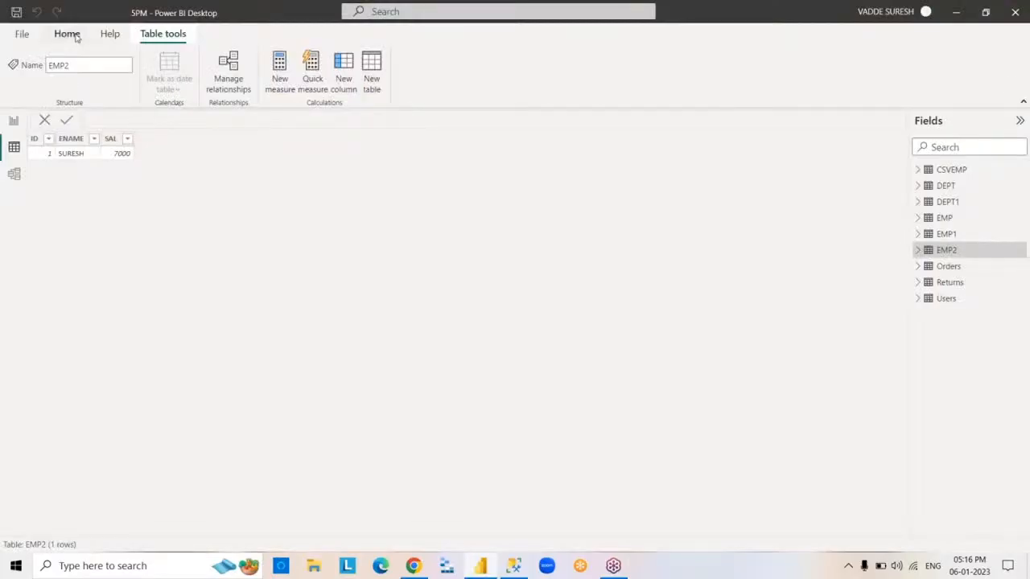
Create a new entered-data table named EMP3 from the copied EMP rows with their column headers and load it
left_click(67, 33)
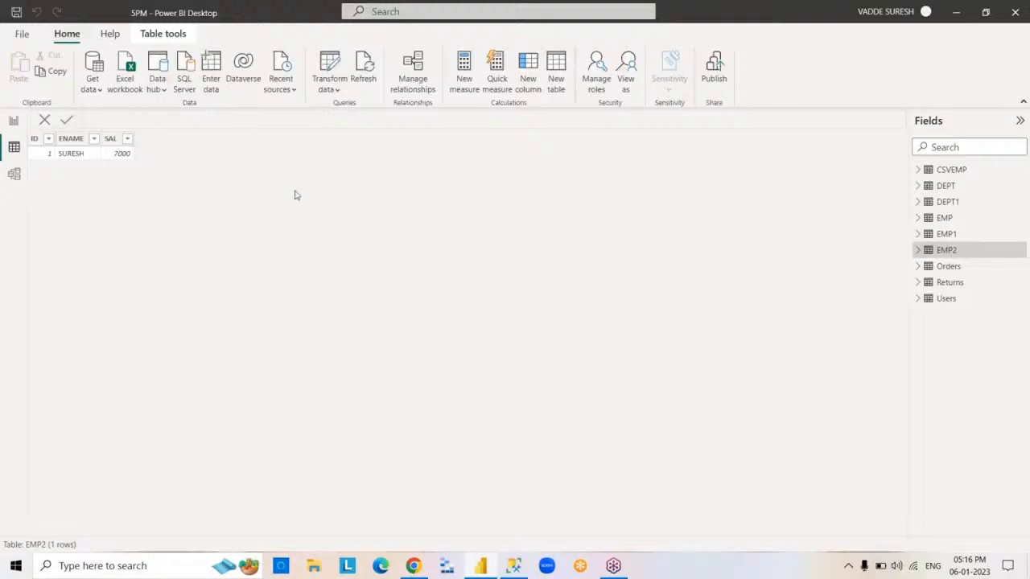
left_click(212, 77)
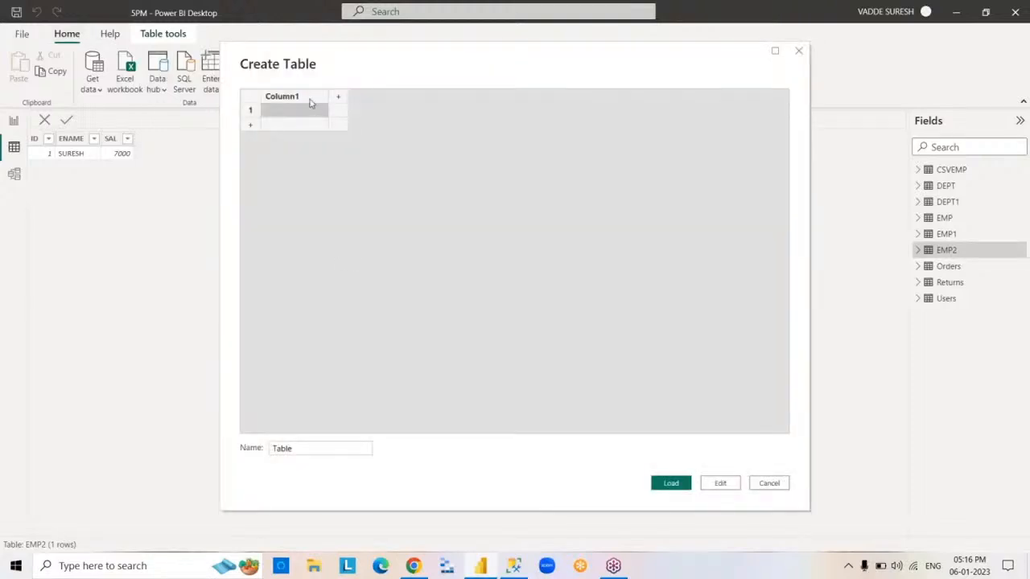
right_click(308, 100)
left_click(339, 133)
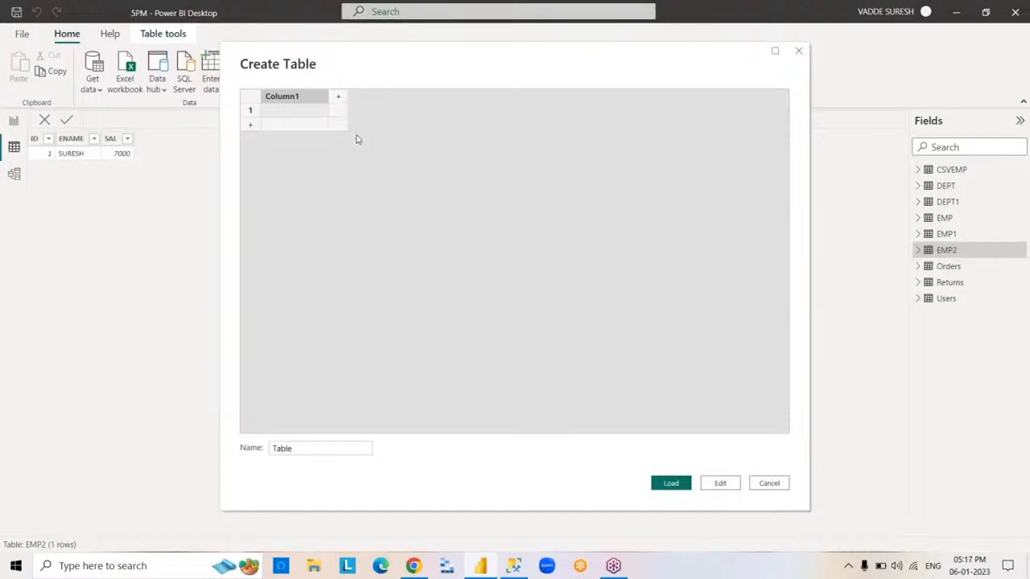
left_click_drag(330, 449, 204, 456)
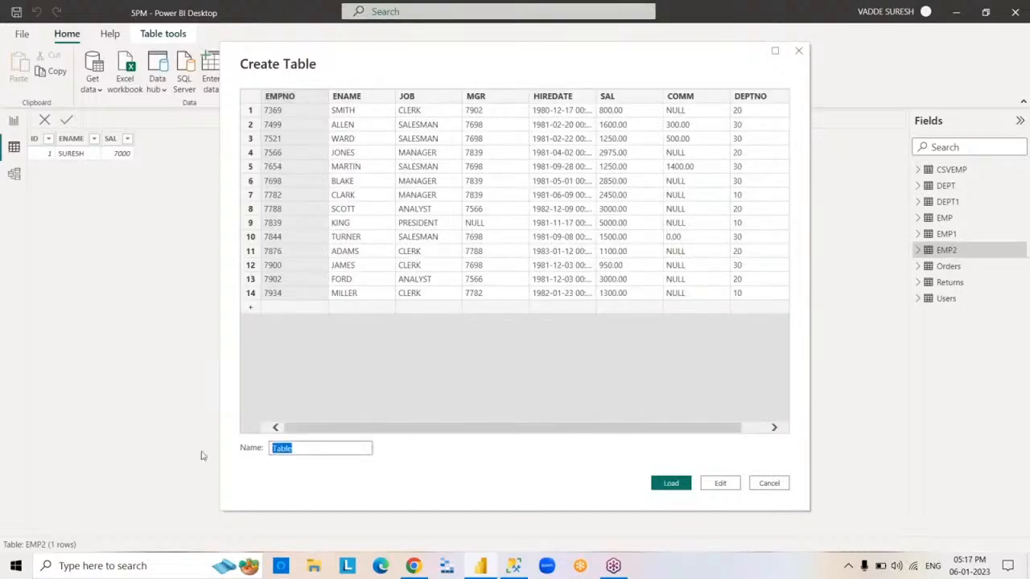
type("EMP3")
left_click(674, 484)
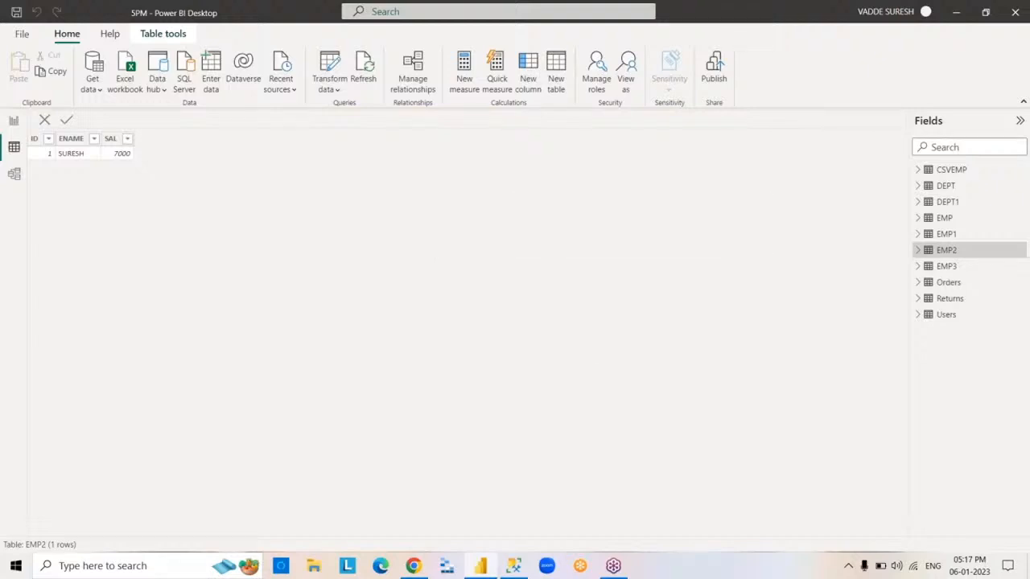
View the data of the EMP3 and DEPT1 tables, and minimize Power BI Desktop
left_click(946, 267)
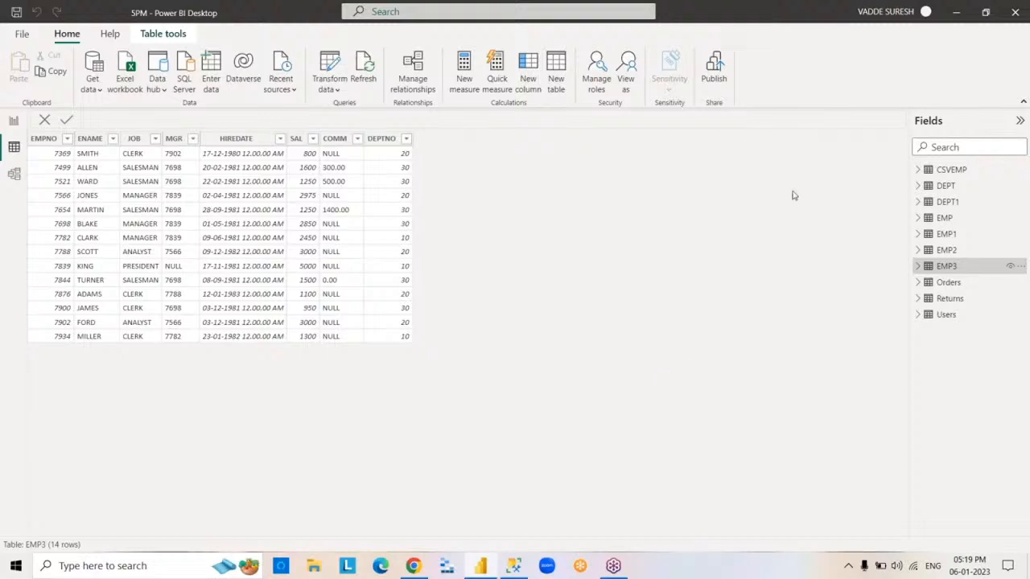
left_click(947, 202)
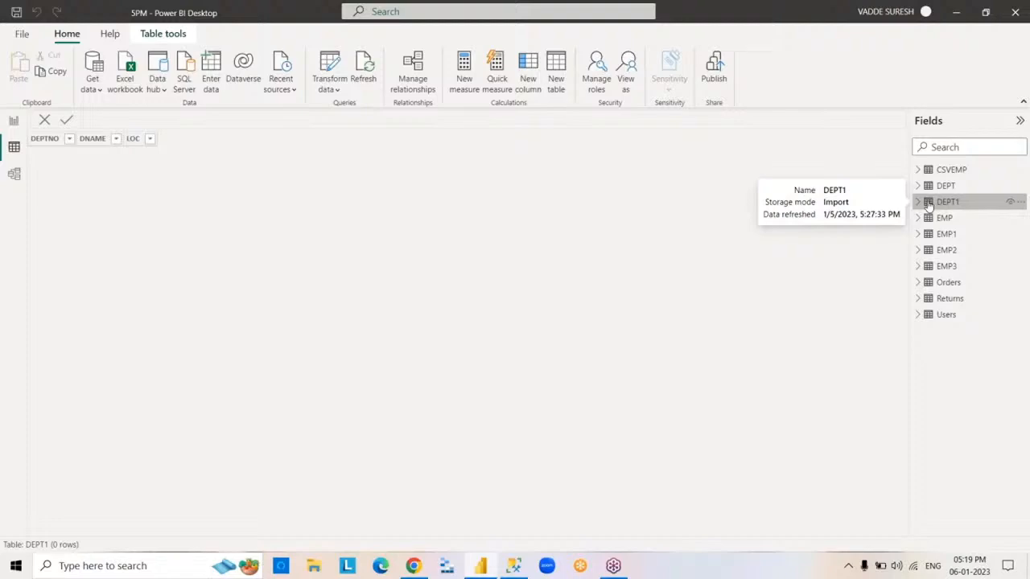
left_click(481, 567)
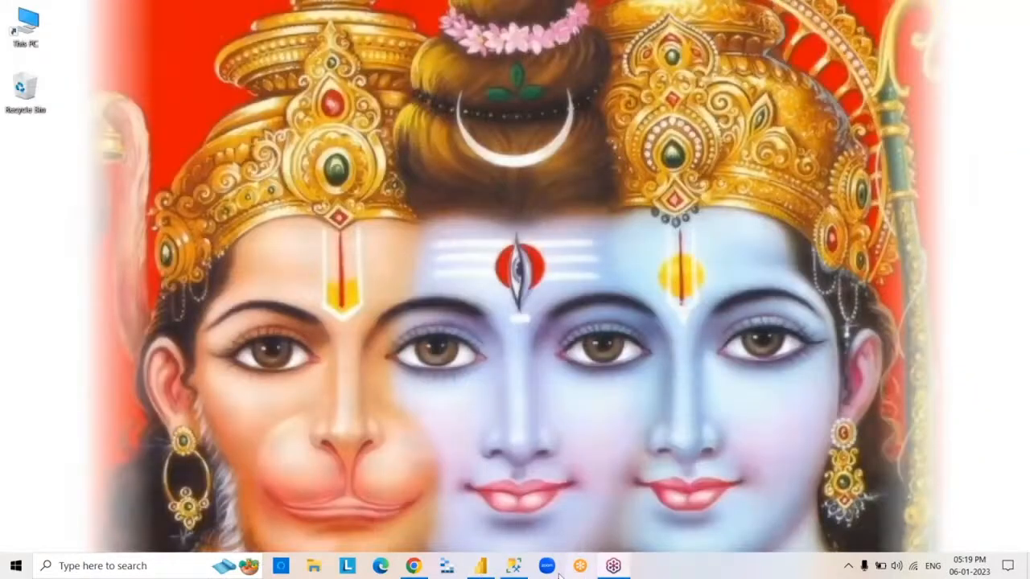
Switch to SQL Server Management Studio, execute SELECT*FROM DEPT1 in the existing query and clear the query text
left_click(513, 567)
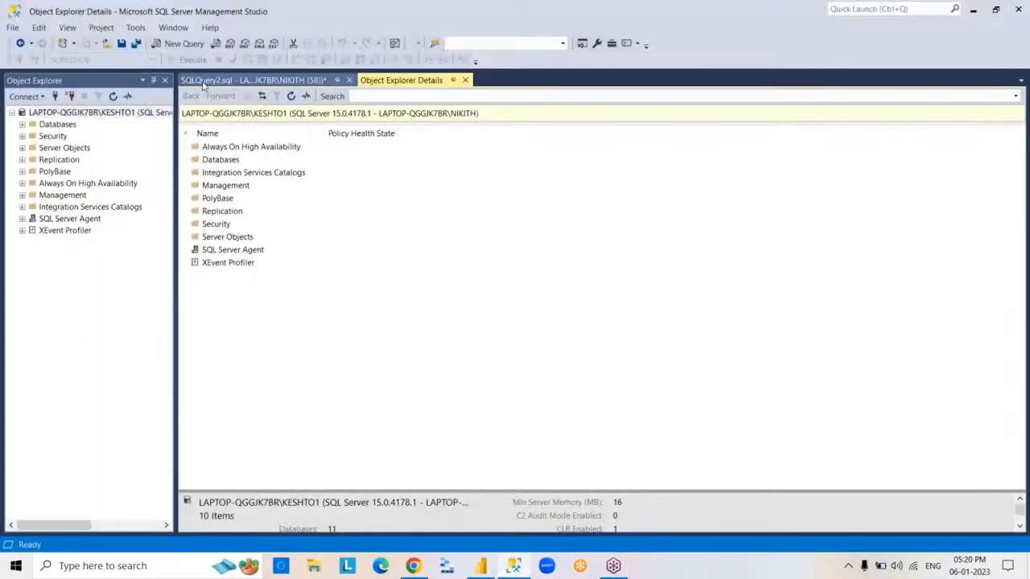
left_click(203, 84)
type("SELE")
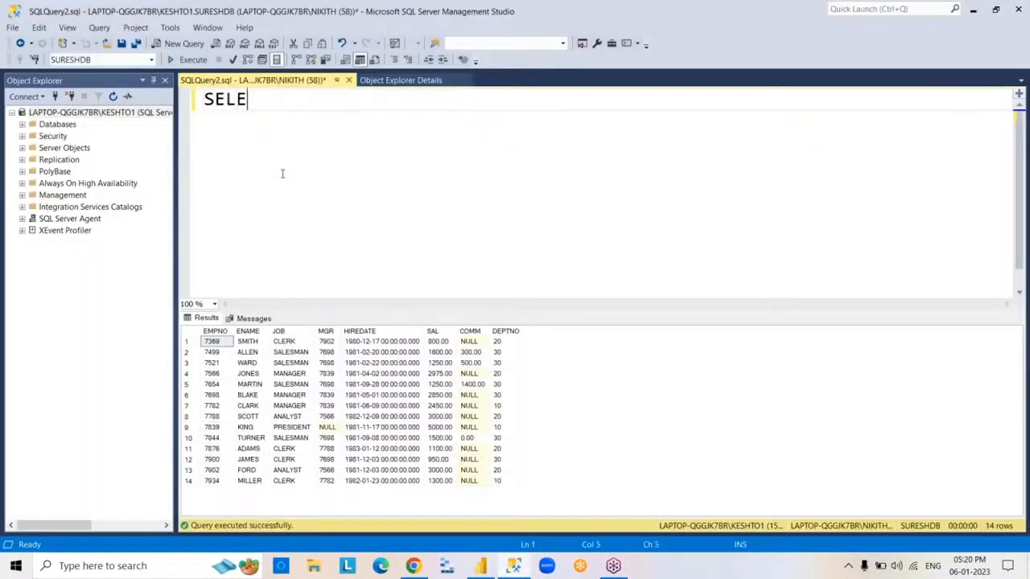
type("CT *FROM DEPT1")
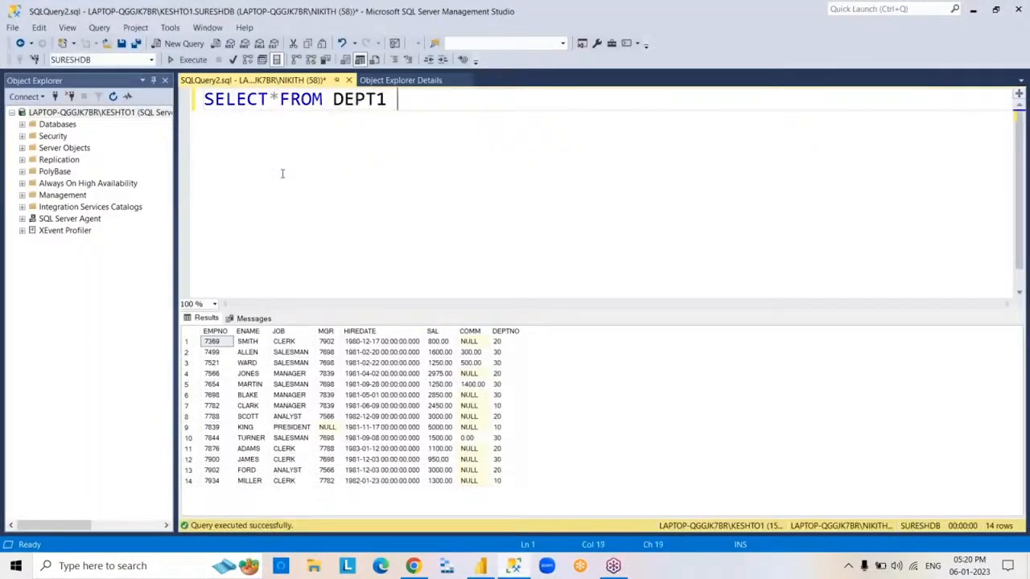
key("F5")
key("ctrl+a")
key("Delete")
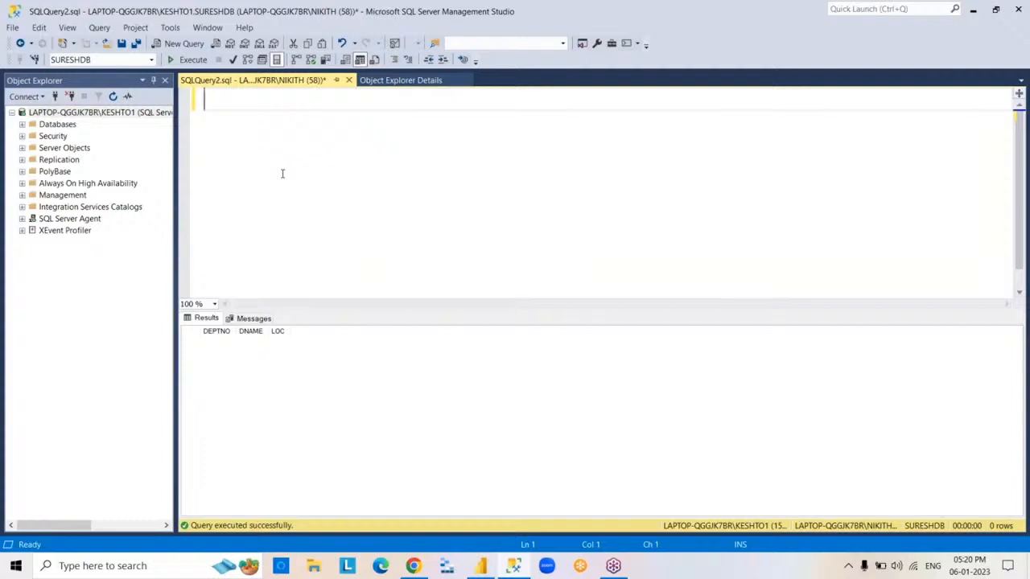
Insert a row into DEPT1 by executing INSERT INTO DEPT1 VALUES(10,'CSC','HYDERABAD')
type("INSERT INTO ")
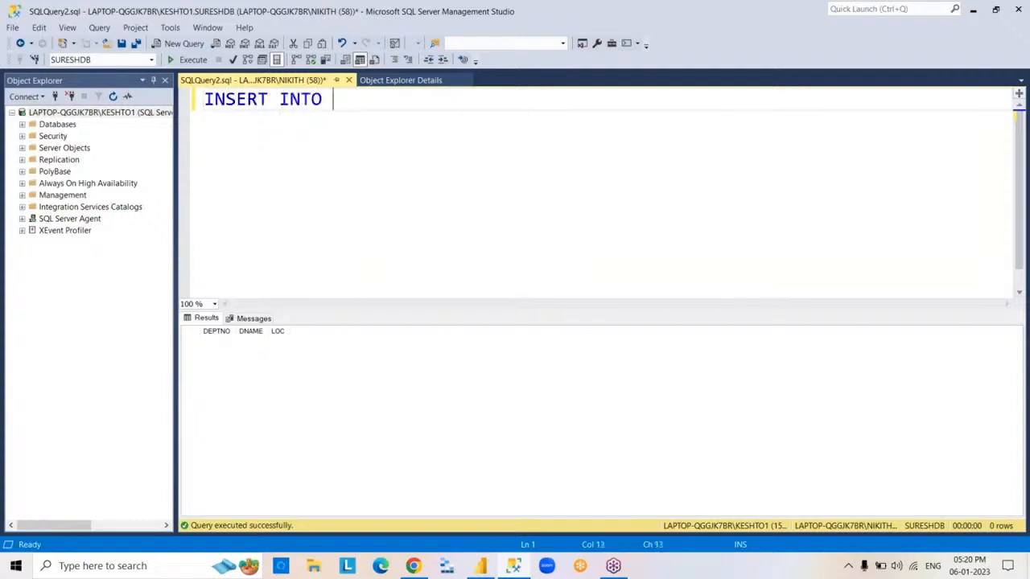
type("DEPT1 VAL")
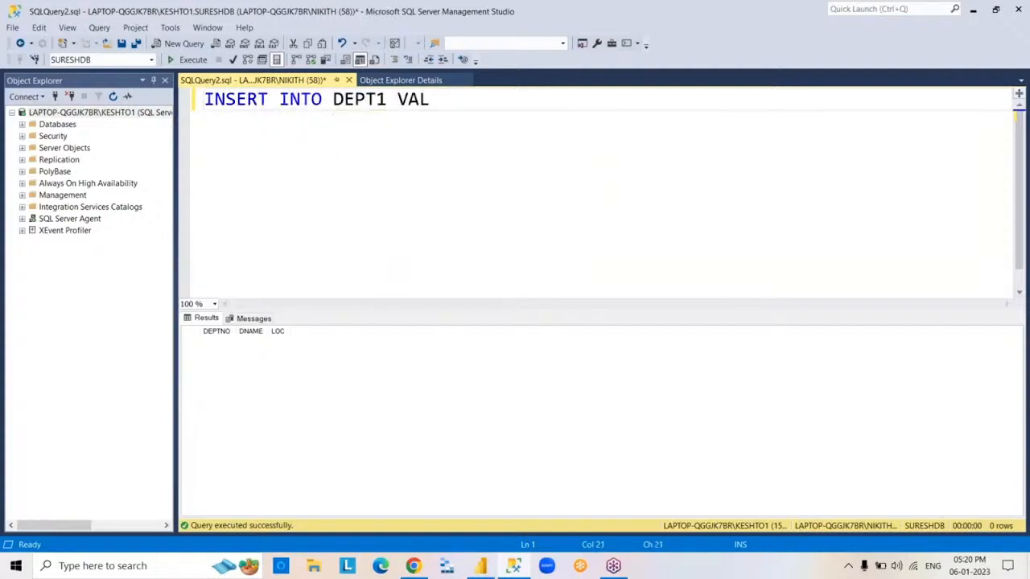
type("UES(10")
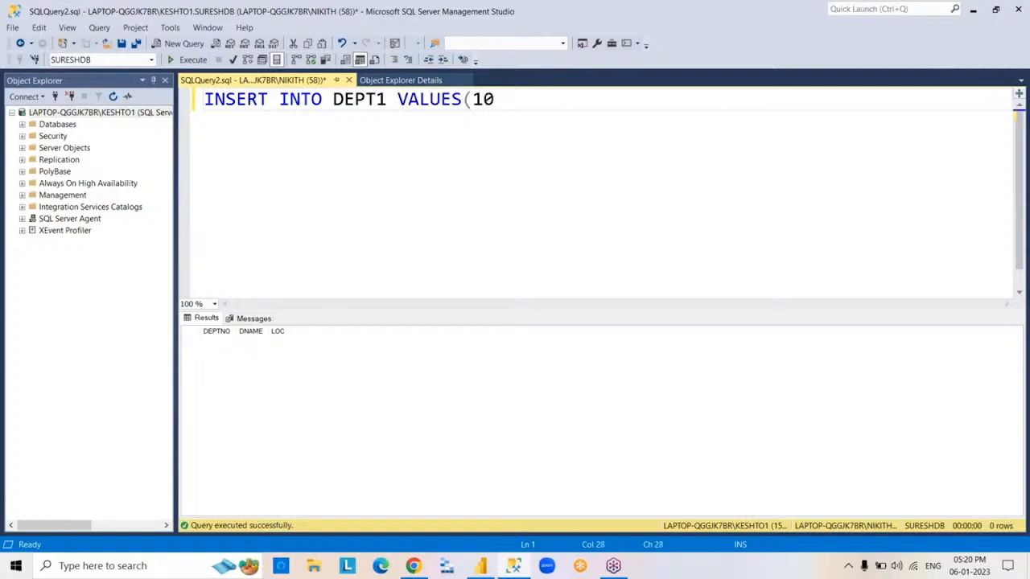
type(",'CSC','")
type("HYDERABAD'")
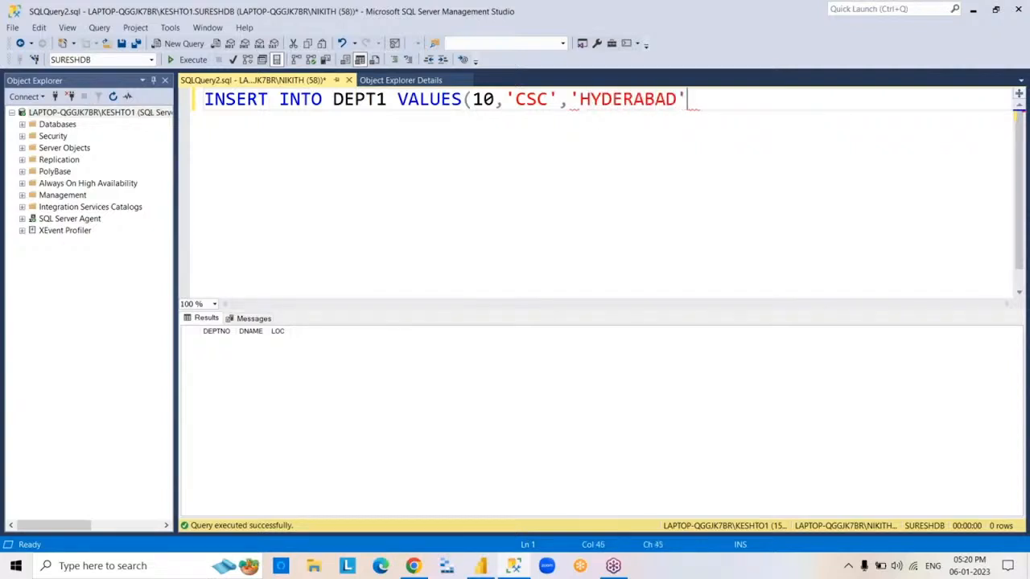
type(")")
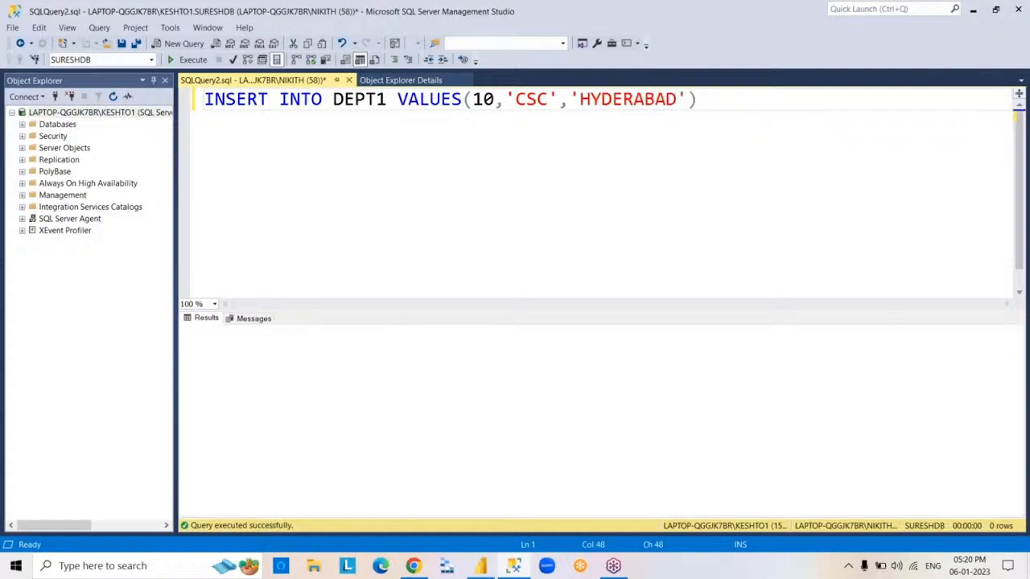
key("F5")
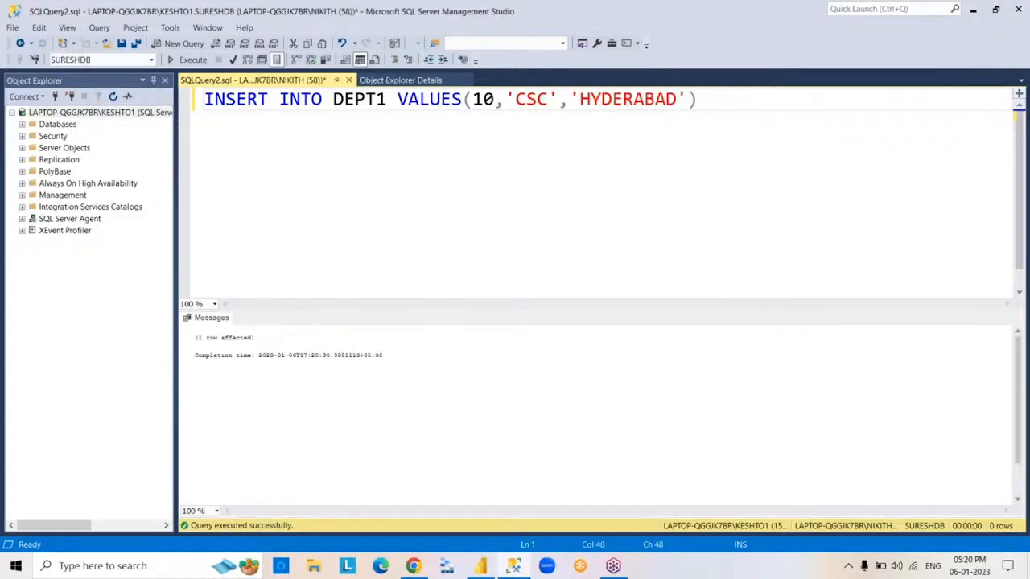
Replace the insert statement with SELECT*FROM DEPT1, execute it to check the inserted row, and clear the query text
key("ctrl+a")
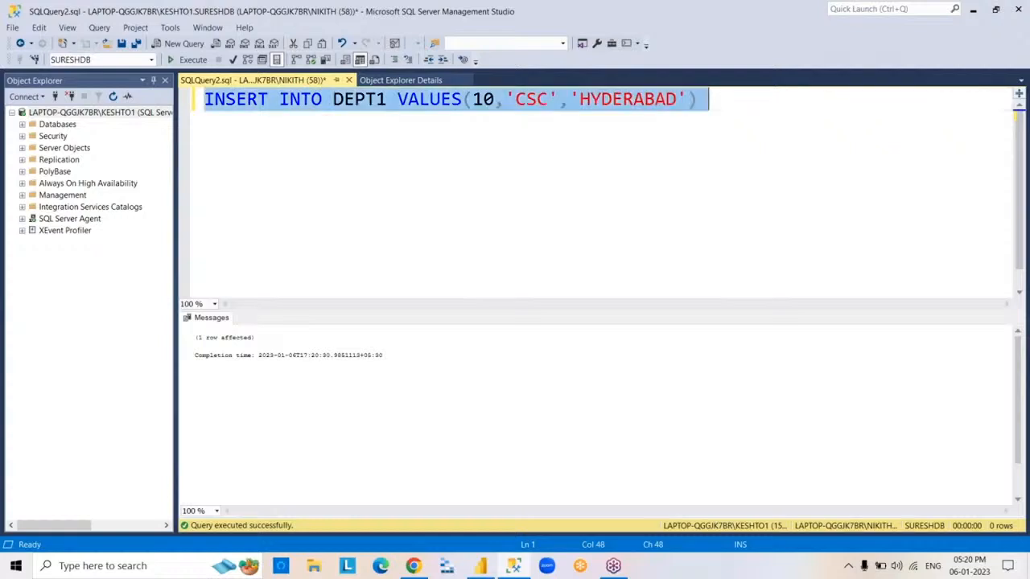
type("SELECT")
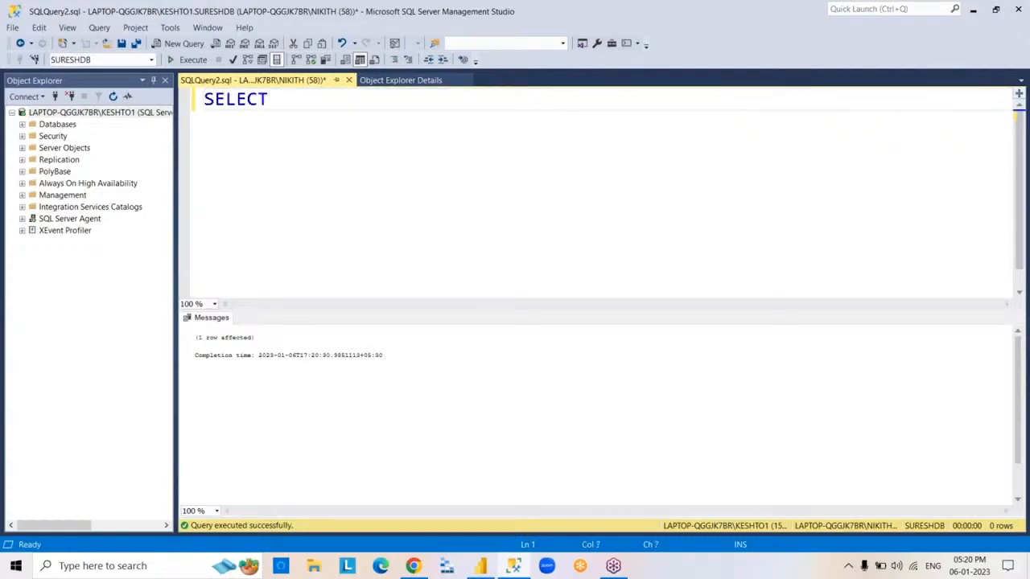
type("*FROM DEPT1")
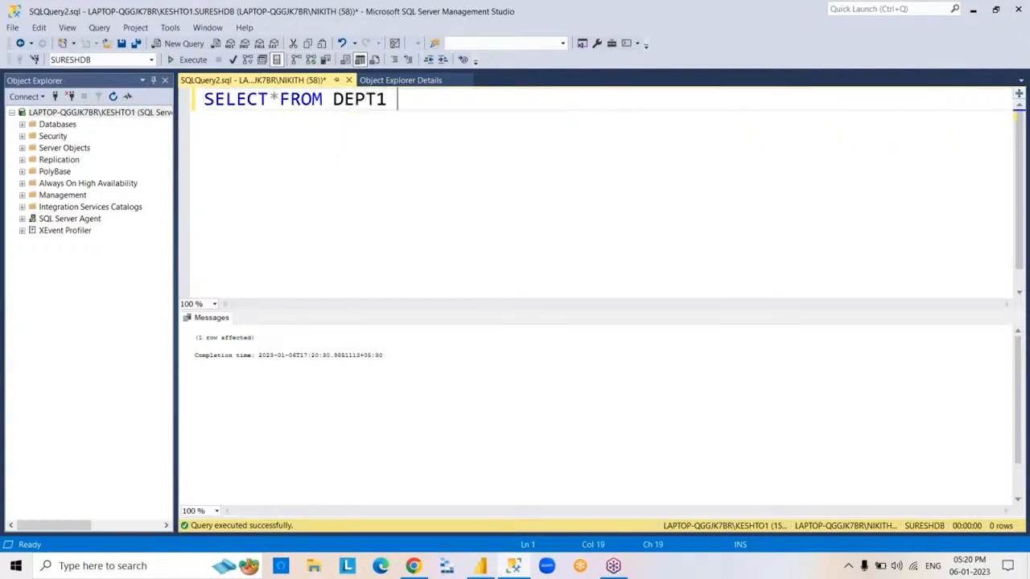
key("F5")
key("ctrl+a")
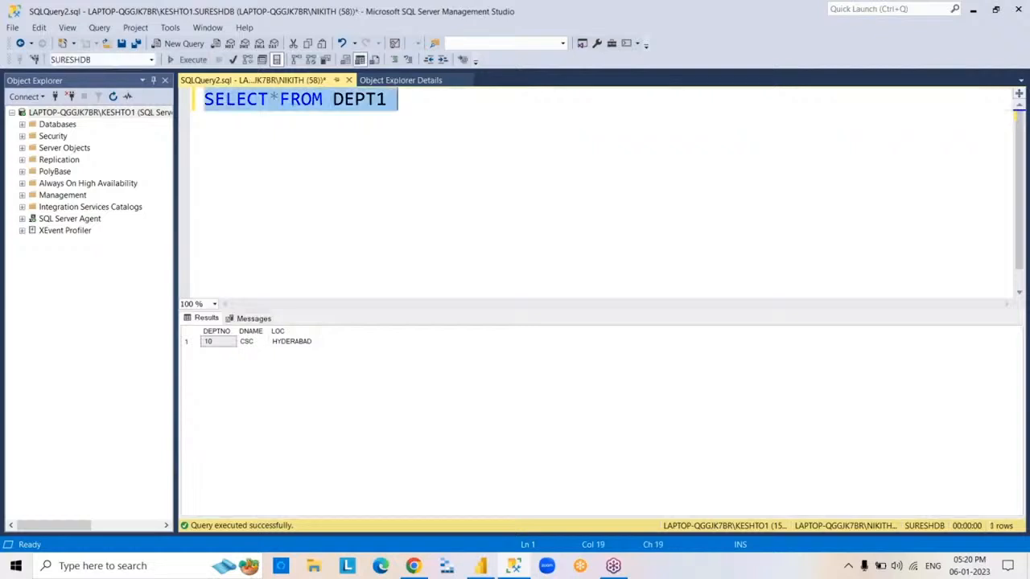
key("BackSpace")
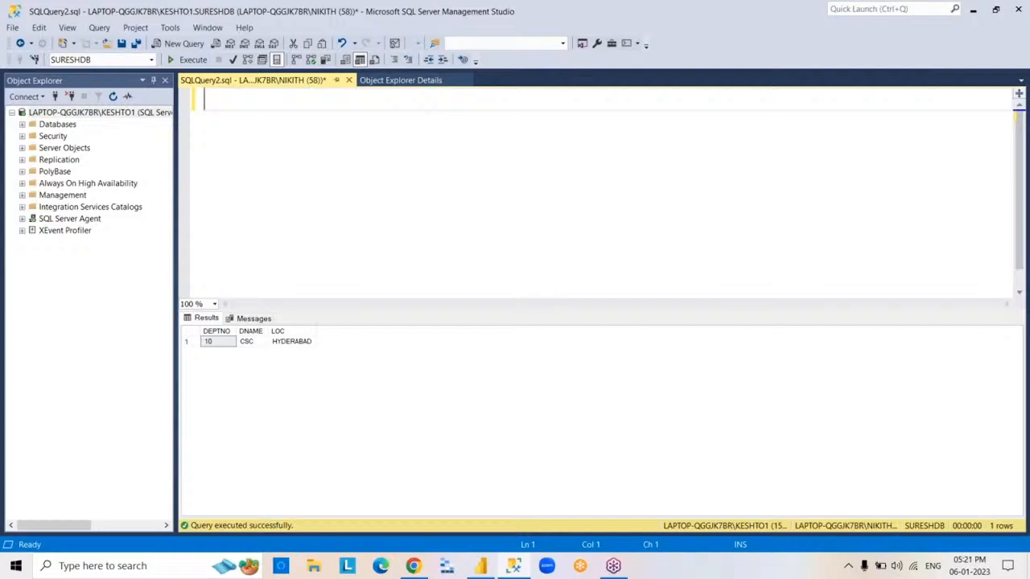
Switch back to the 5PM report in Power BI Desktop and refresh the data with the DEPT1 table displayed
left_click(370, 86)
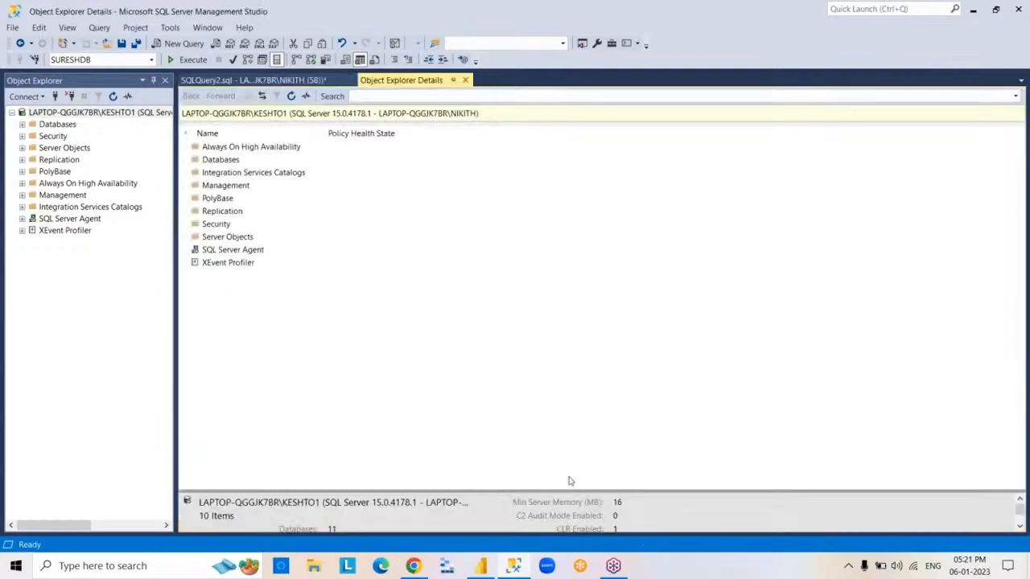
left_click(516, 567)
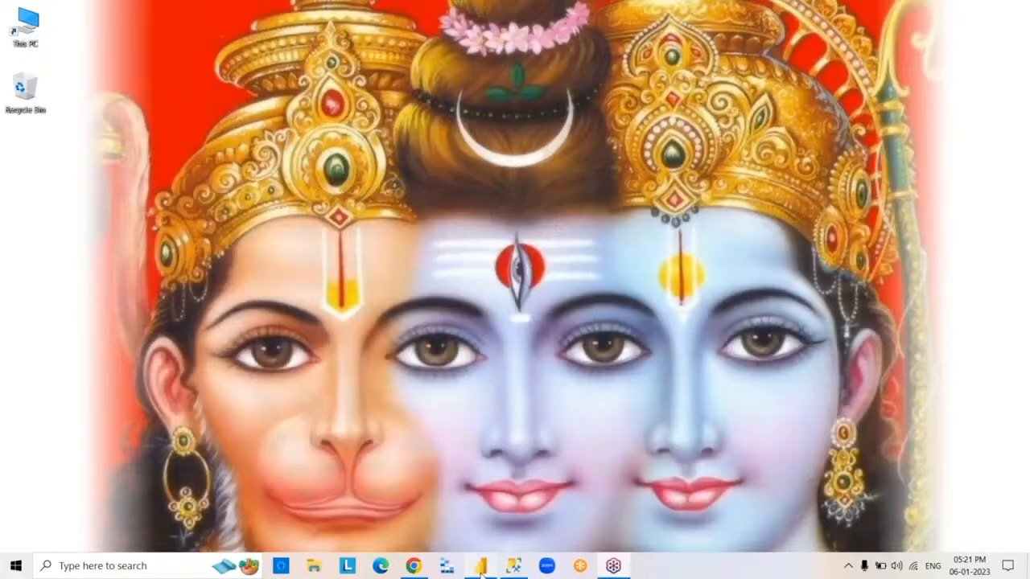
left_click(480, 567)
left_click(942, 186)
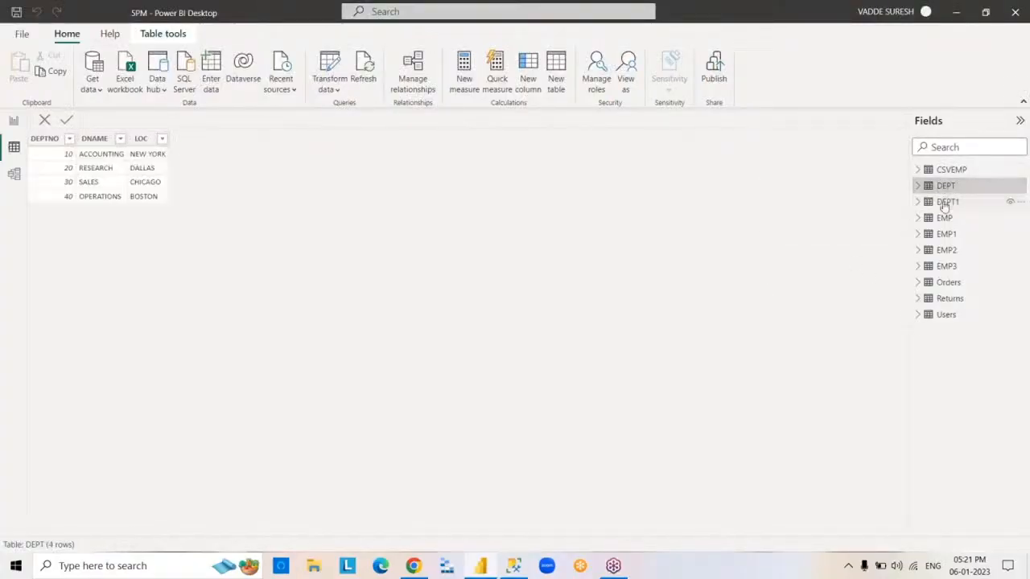
left_click(945, 204)
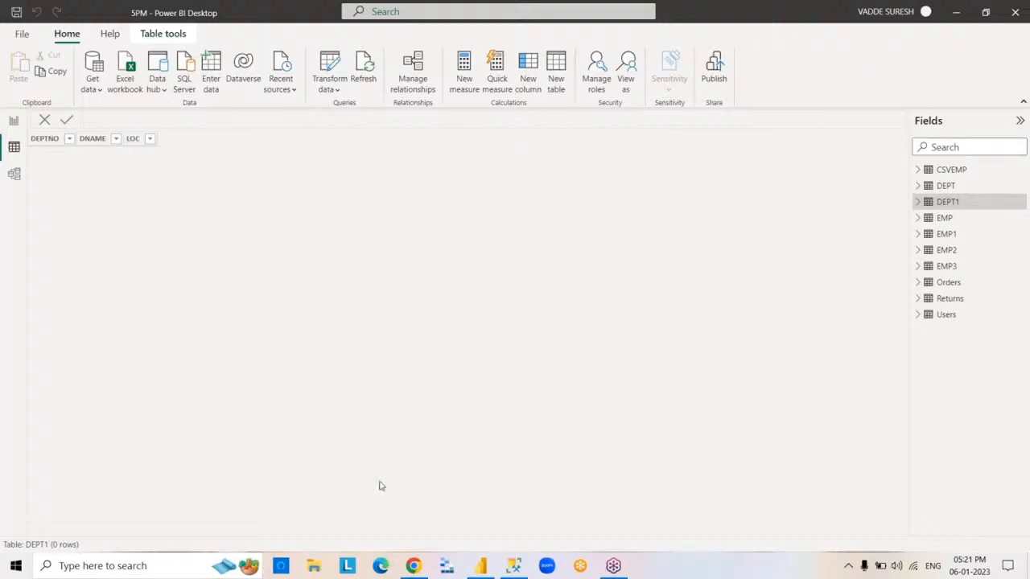
left_click(366, 81)
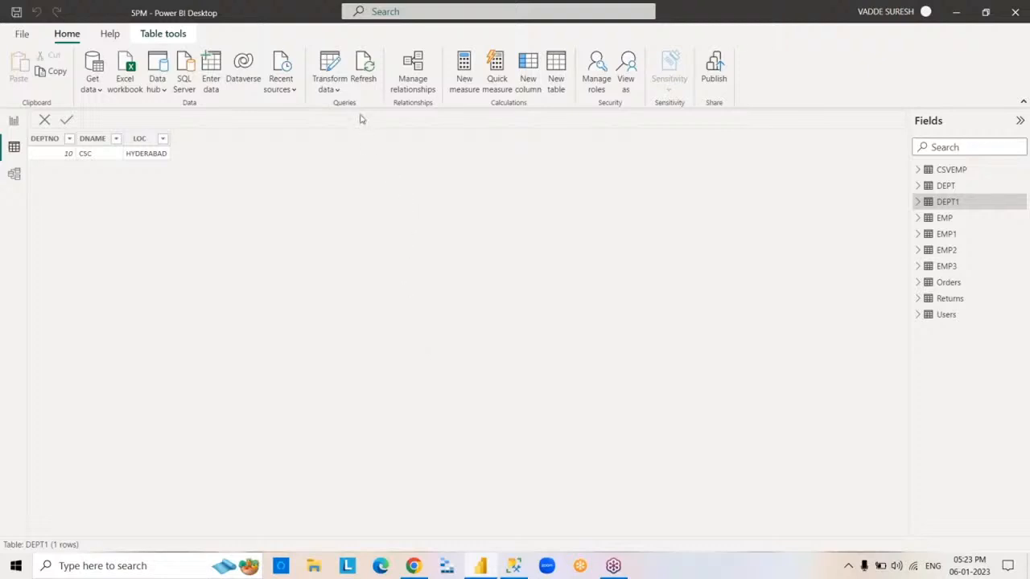
Open the report's queries in the Power Query Editor through Transform data
left_click(337, 93)
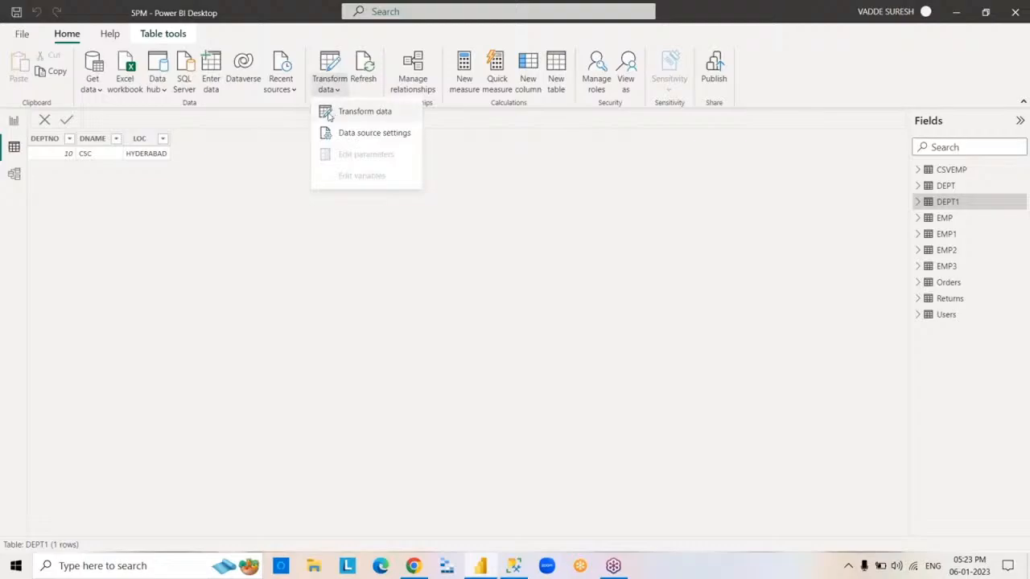
left_click(333, 110)
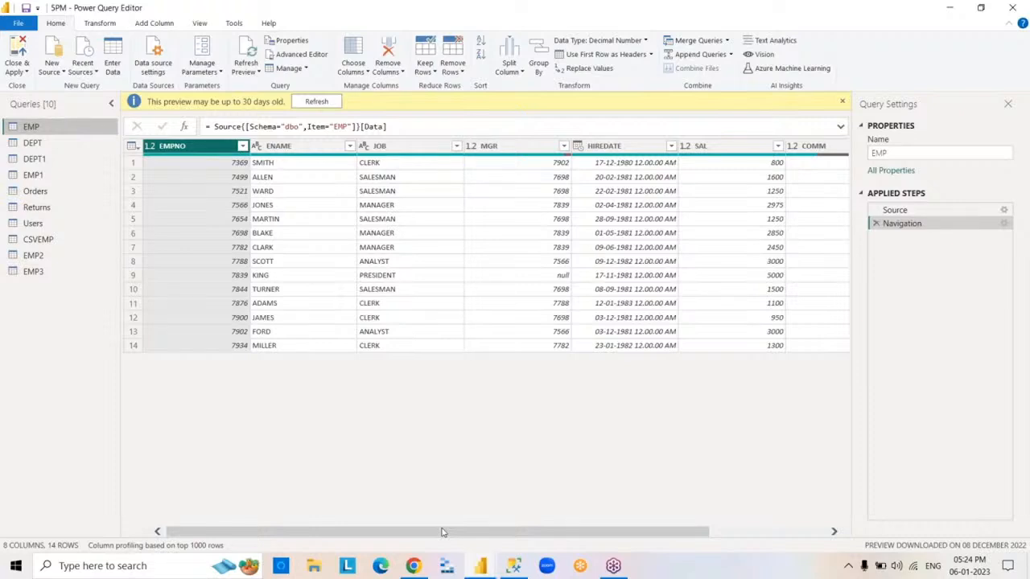
left_click(842, 44)
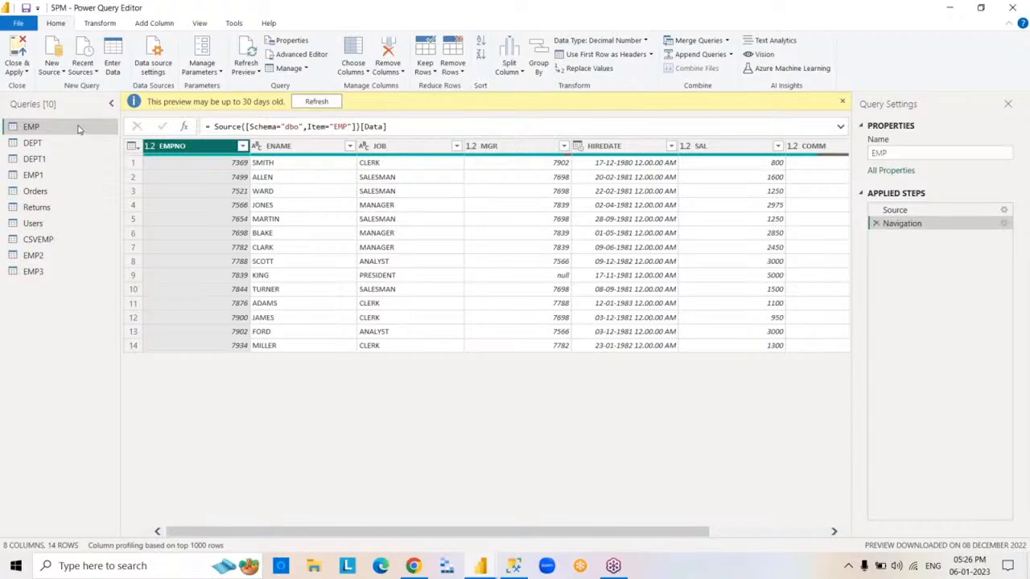
Try to turn off Enable load for the EMP query and cancel the change
right_click(79, 128)
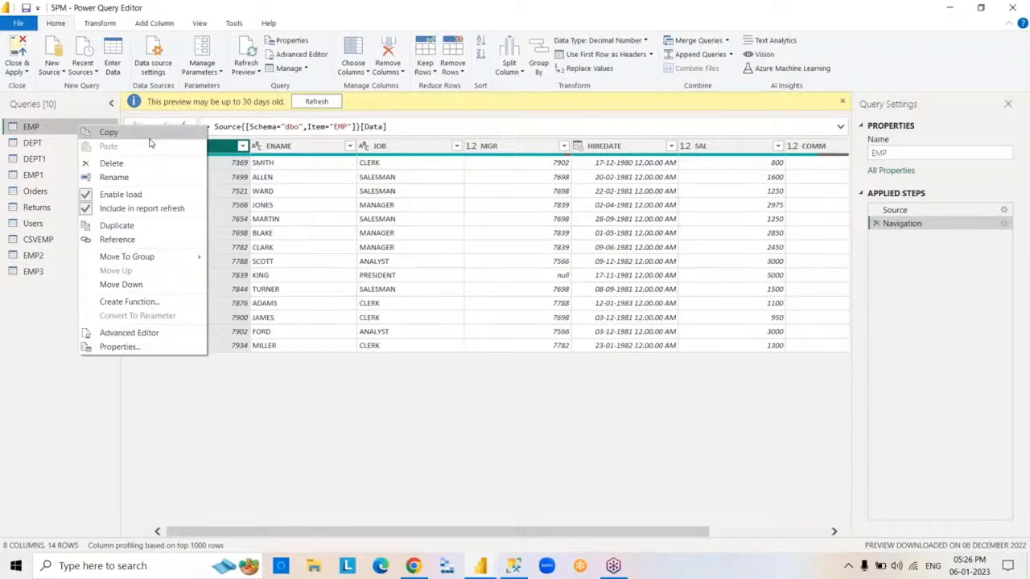
left_click(128, 193)
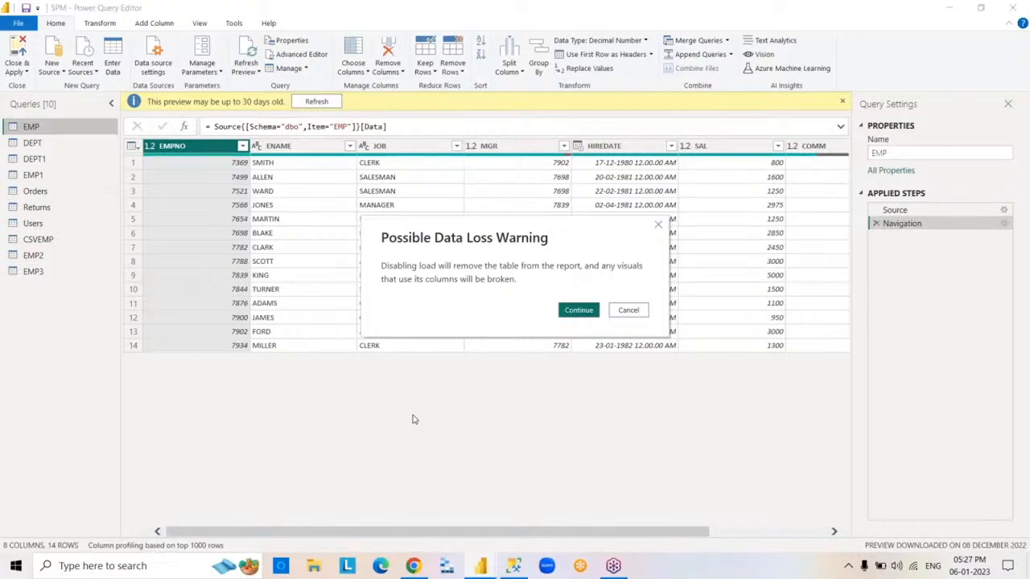
left_click(627, 311)
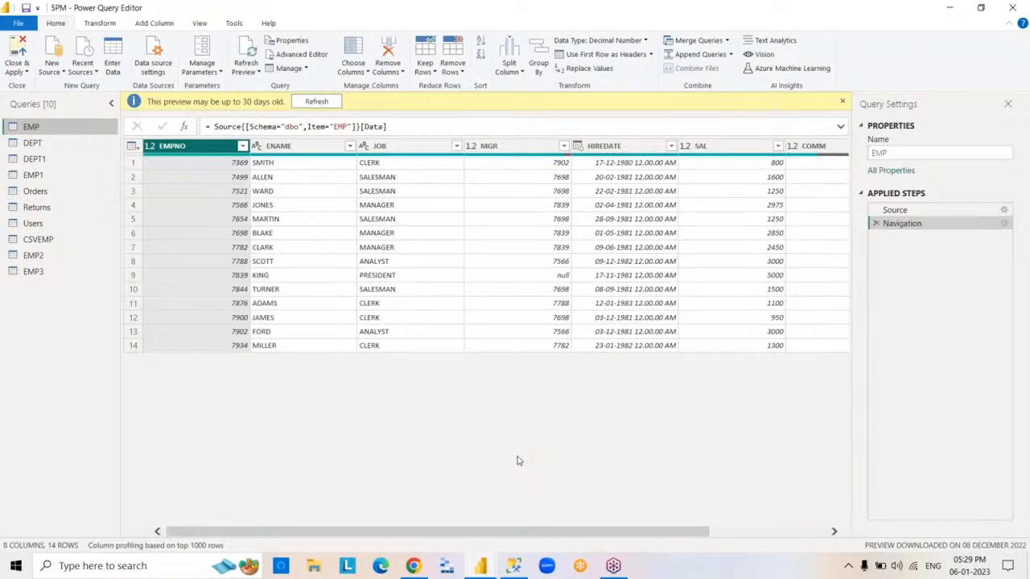
Duplicate the EMP query and delete the duplicate from the query list
right_click(66, 131)
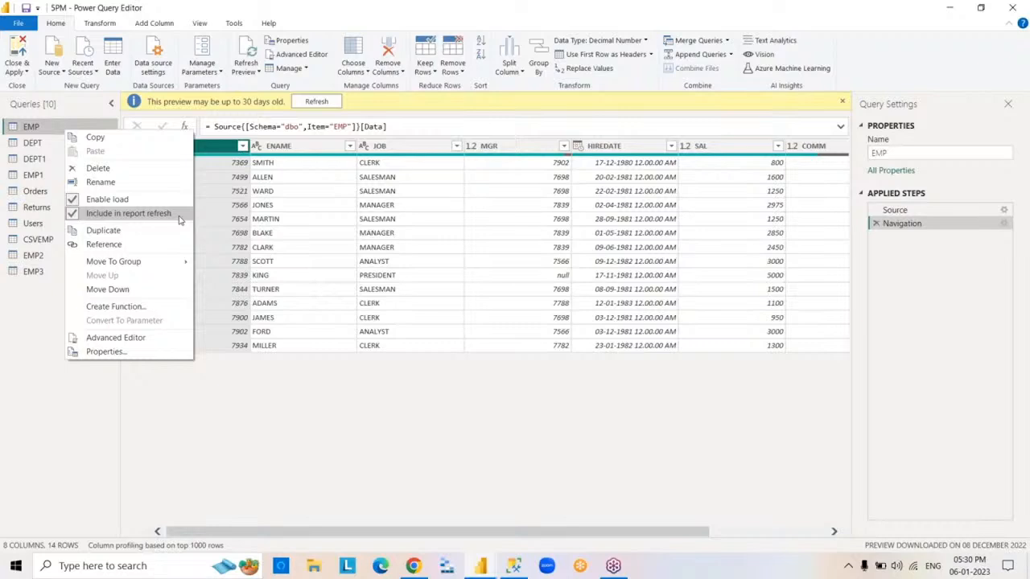
left_click(161, 230)
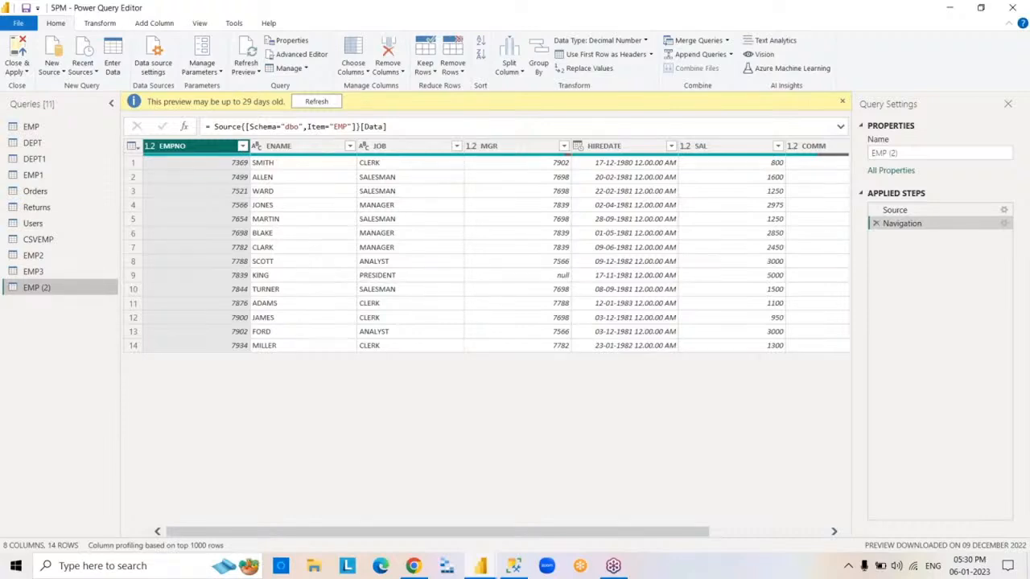
right_click(78, 291)
left_click(121, 326)
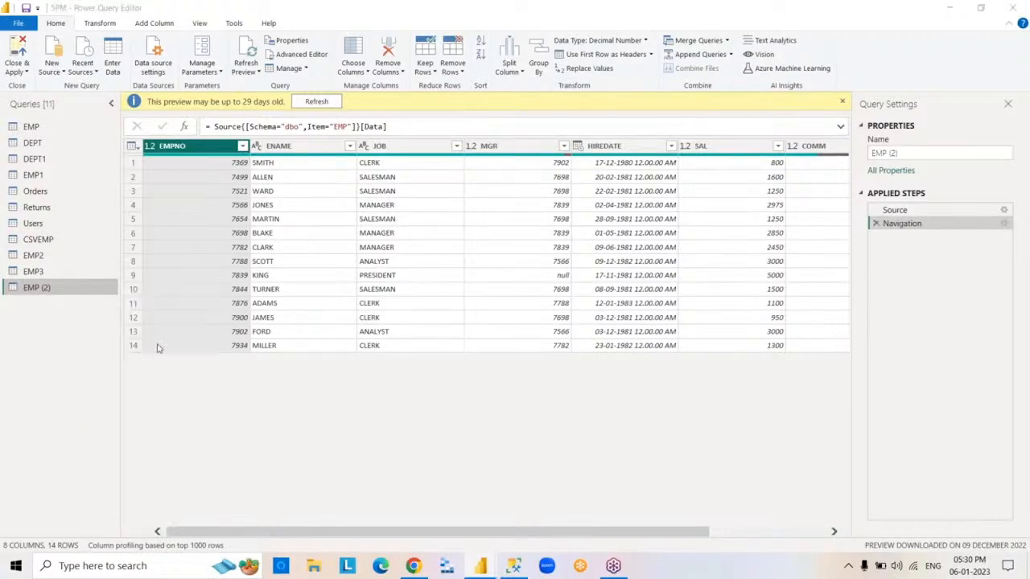
left_click(582, 303)
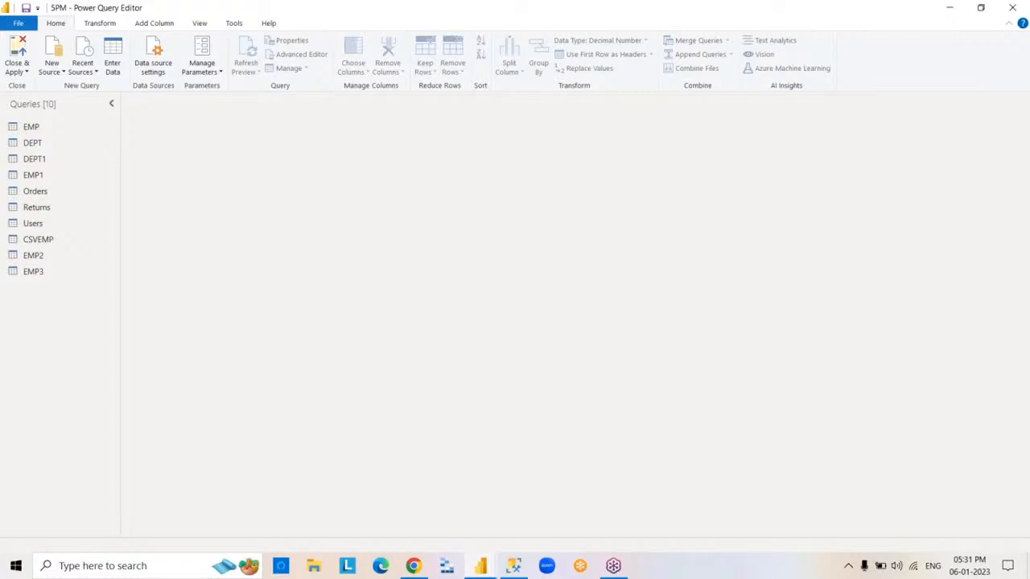
Inspect the EMP query's M code in the Advanced Editor and close it without edits
left_click(87, 135)
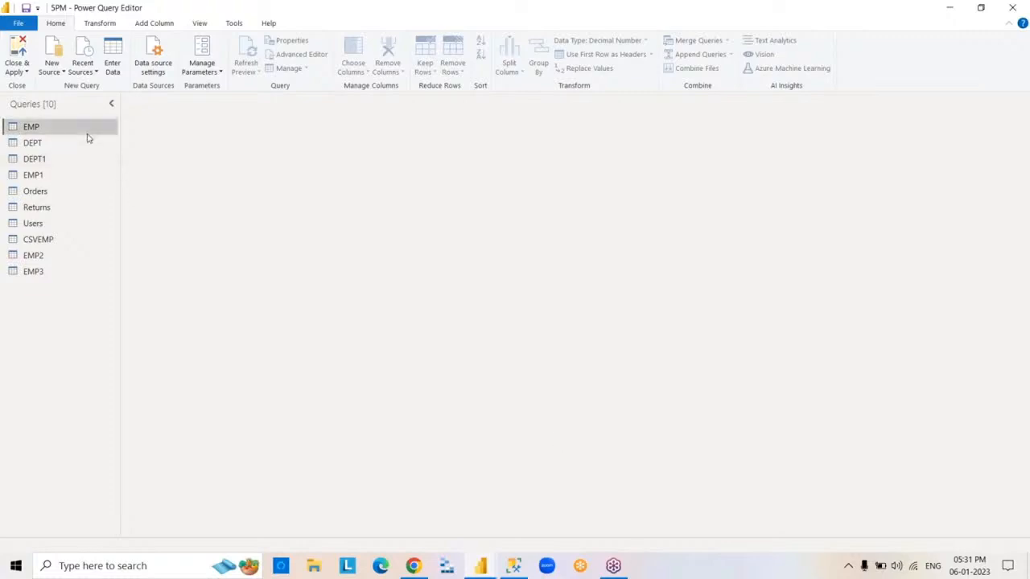
right_click(88, 134)
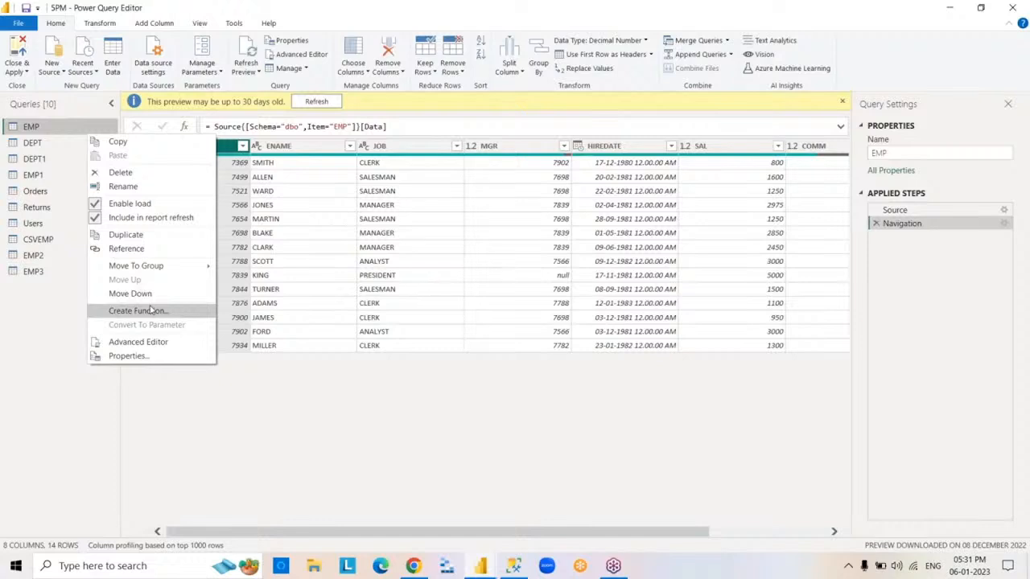
left_click(185, 345)
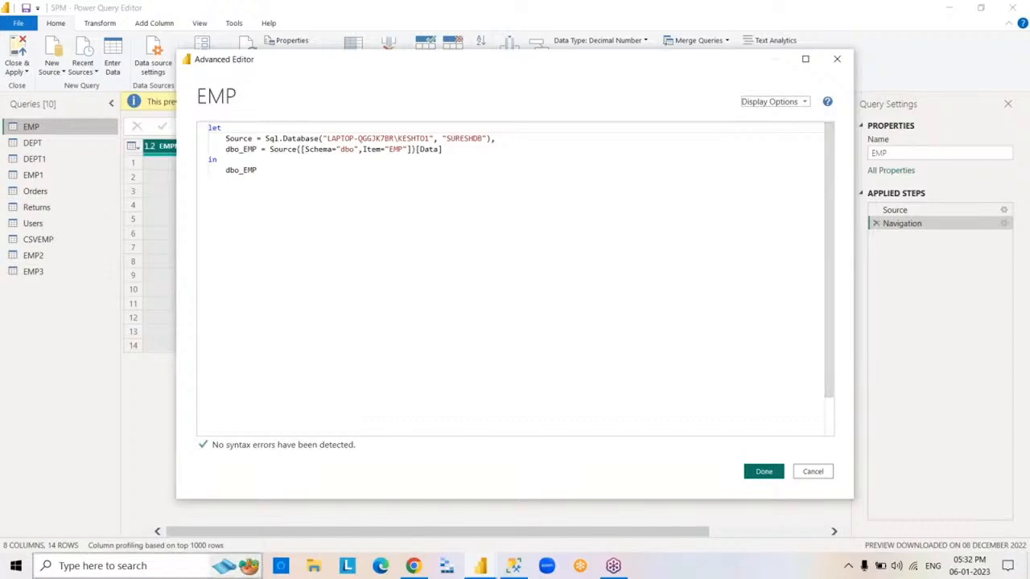
left_click(763, 471)
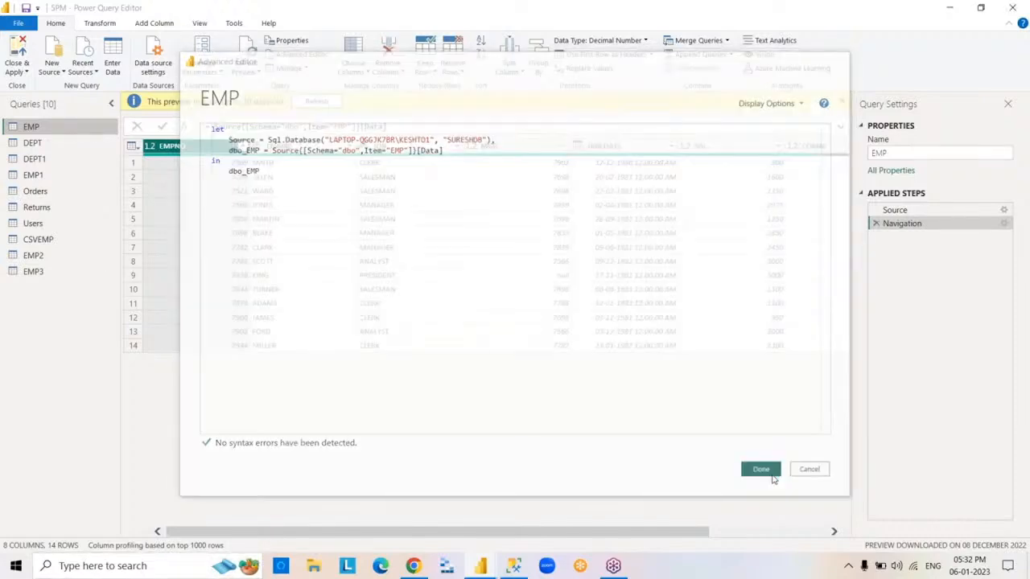
Review the EMP query's properties for its load and refresh options, and dismiss the old-preview notice
right_click(68, 129)
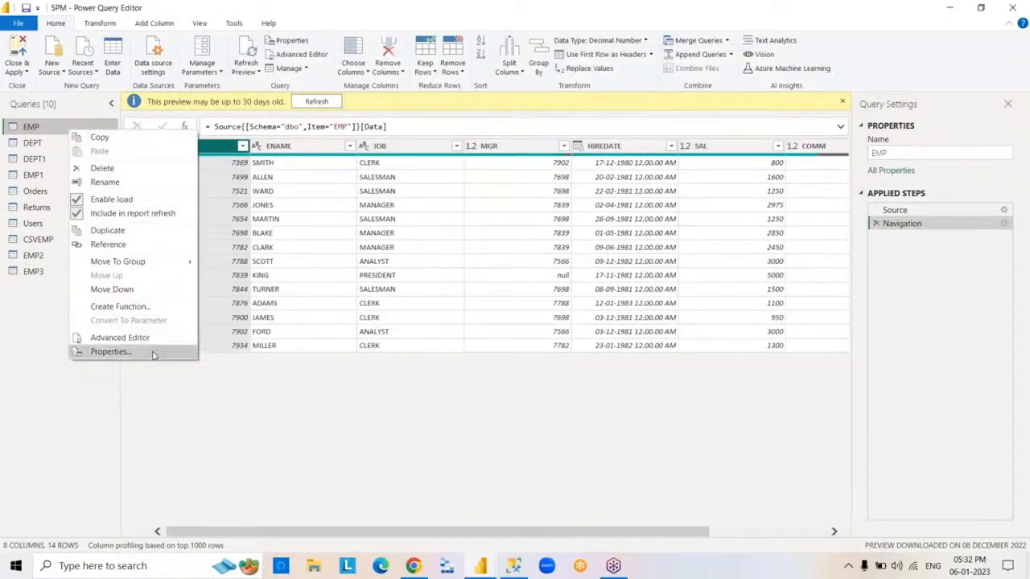
left_click(110, 351)
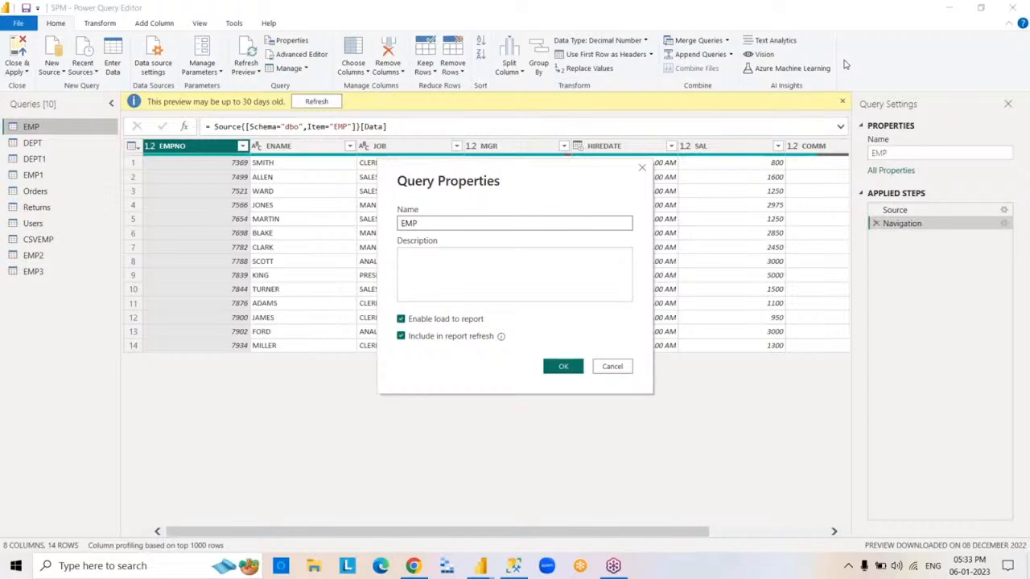
left_click(580, 367)
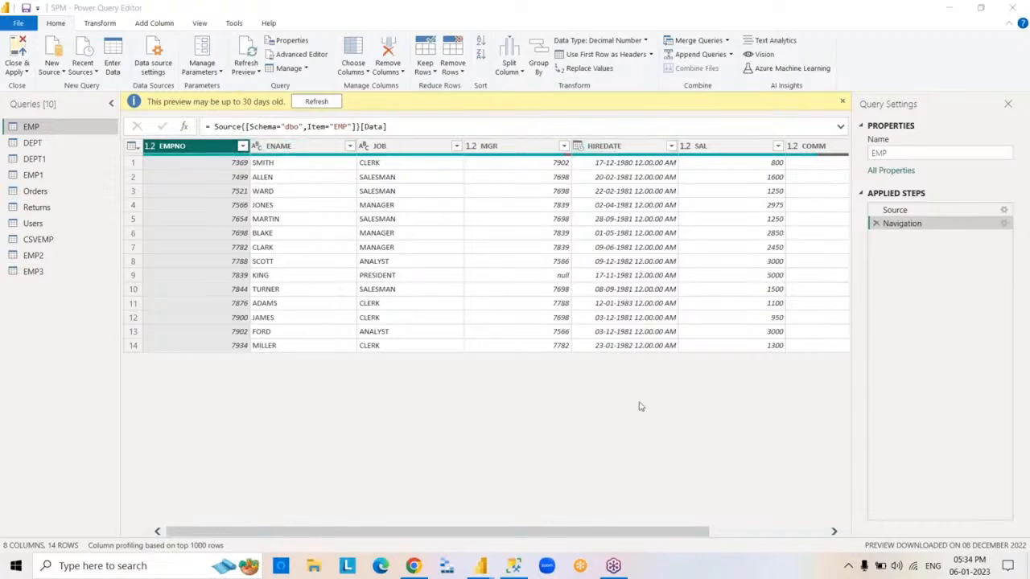
left_click(843, 104)
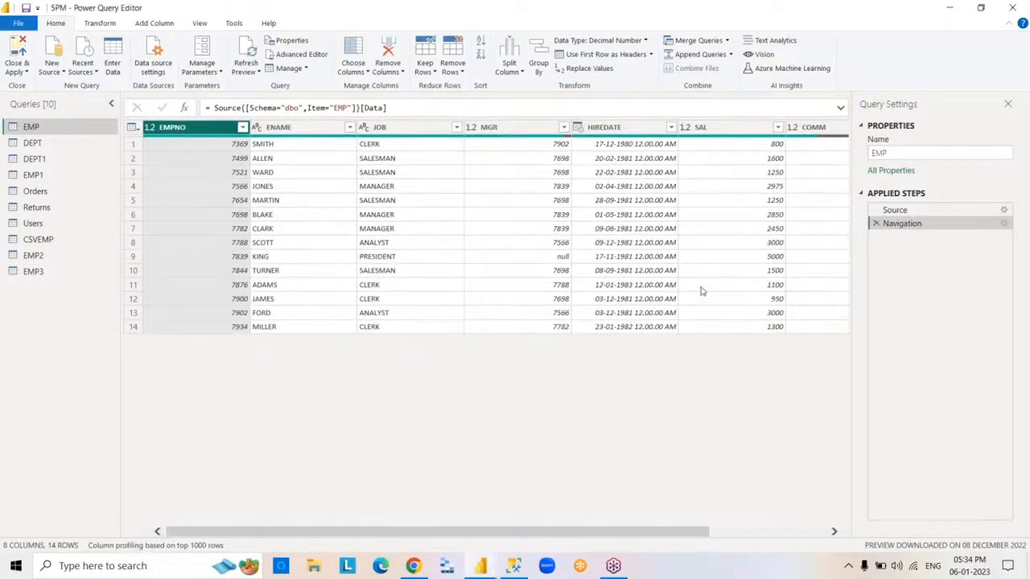
left_click(1024, 69)
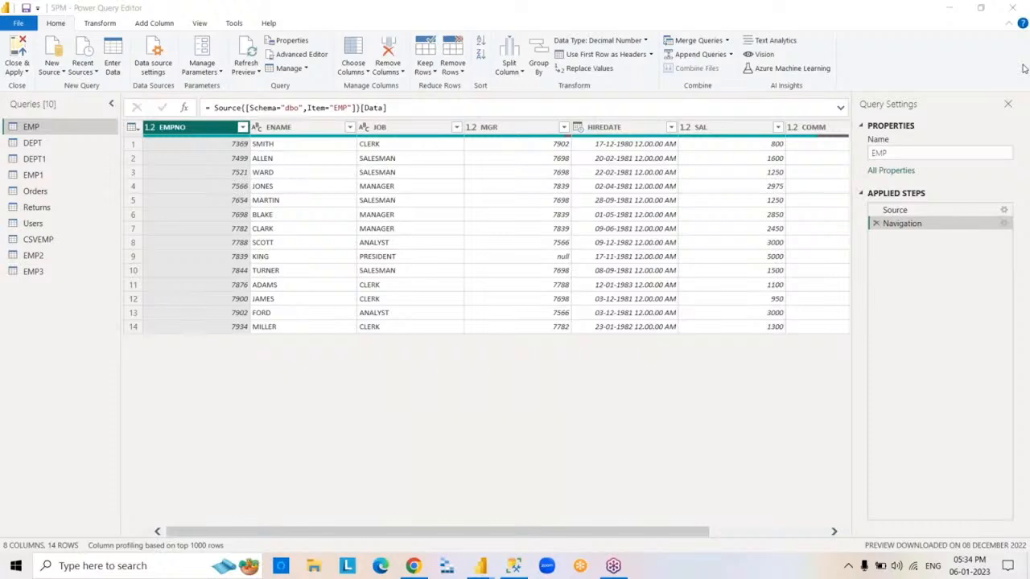
Filter the EMPNO column to 7369 and 7788, and remove the Filtered Rows step
left_click(243, 128)
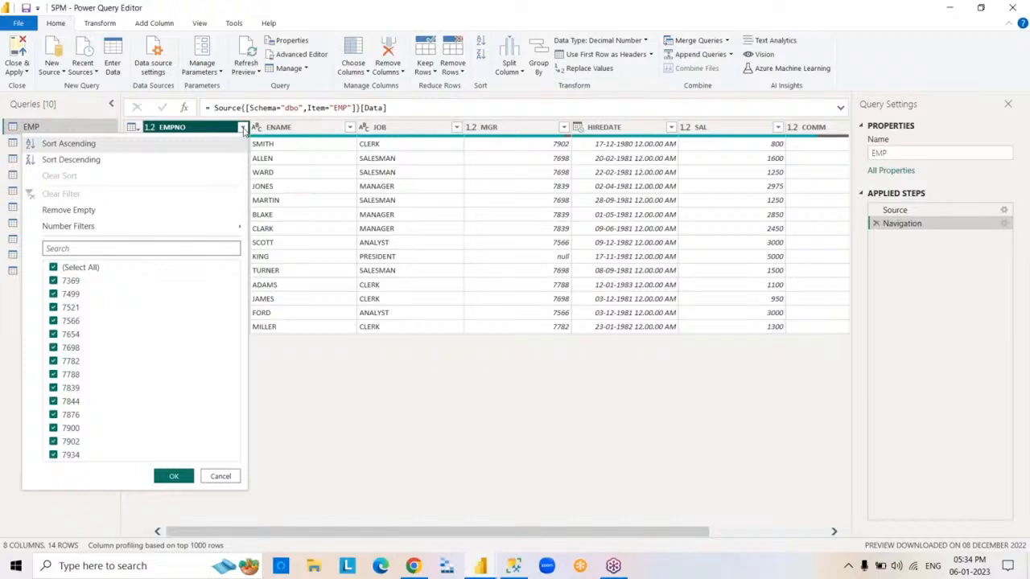
left_click(53, 271)
left_click(58, 283)
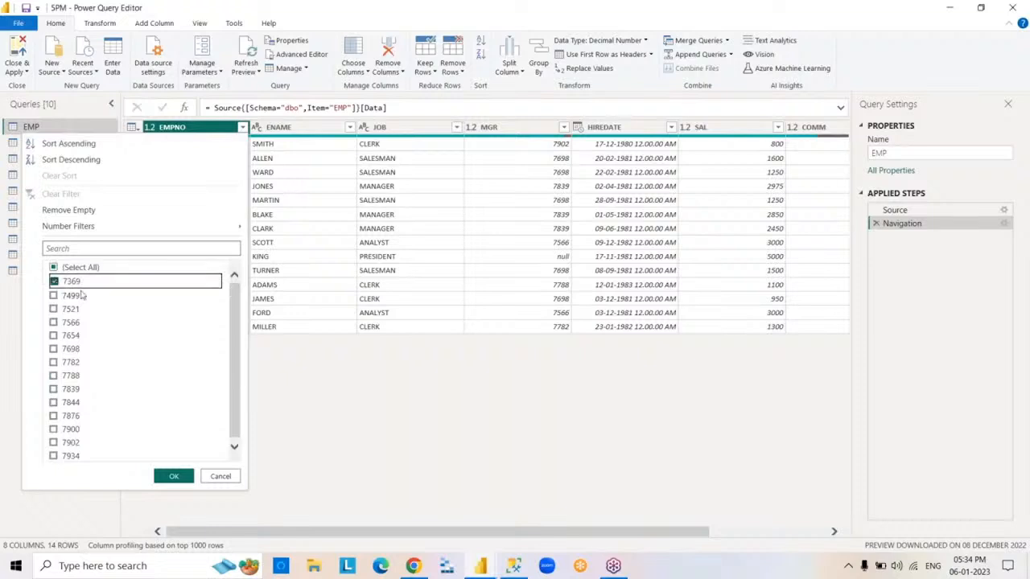
left_click(53, 375)
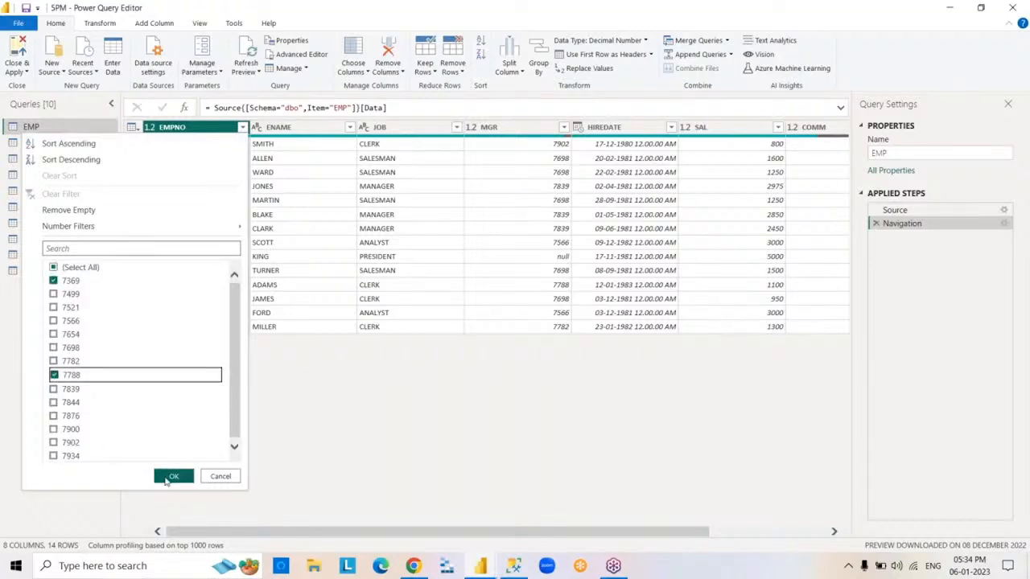
left_click(173, 477)
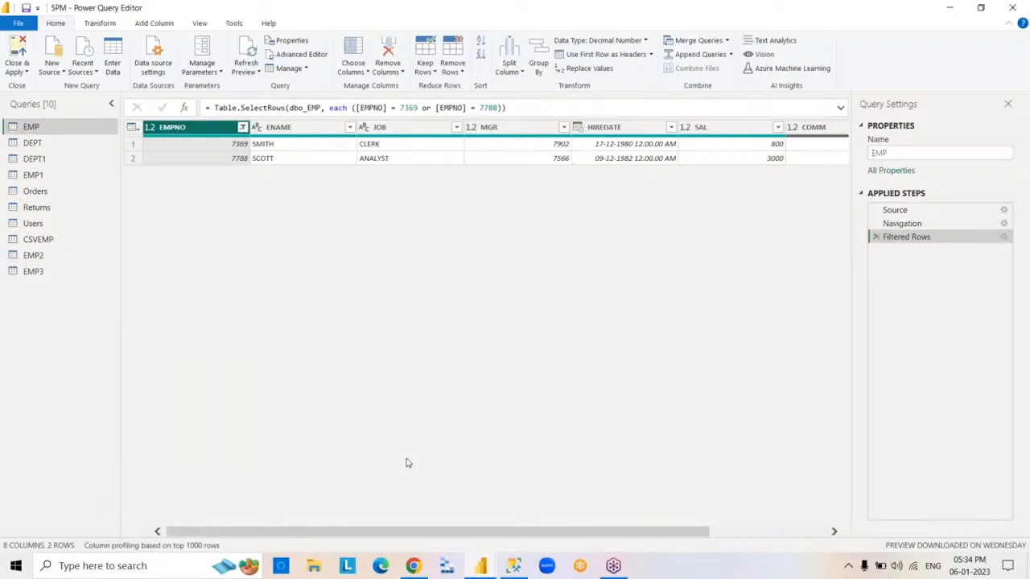
left_click(877, 238)
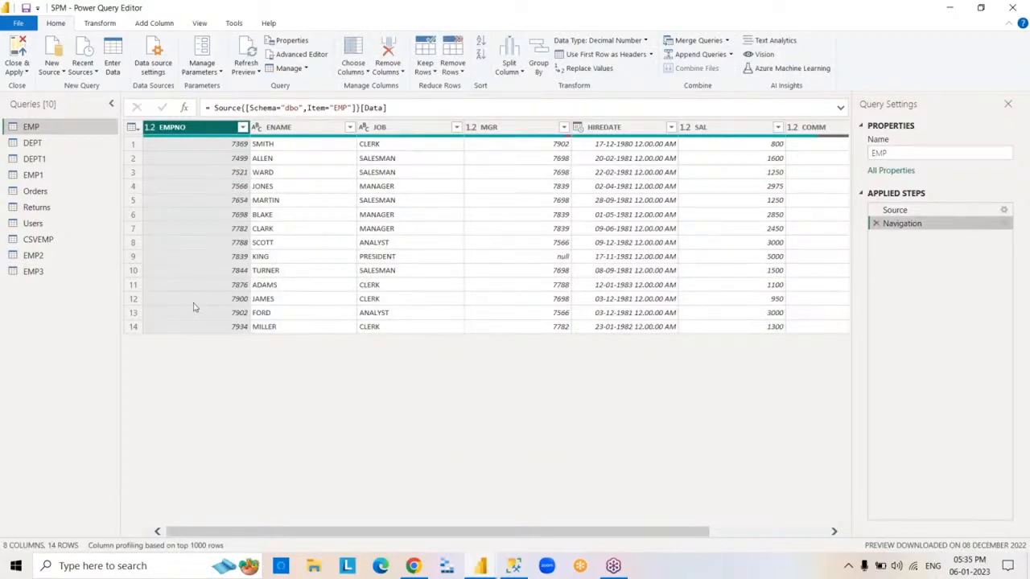
Sort the EMP query by EMPNO in ascending order and remove the Sorted Rows step
left_click(243, 128)
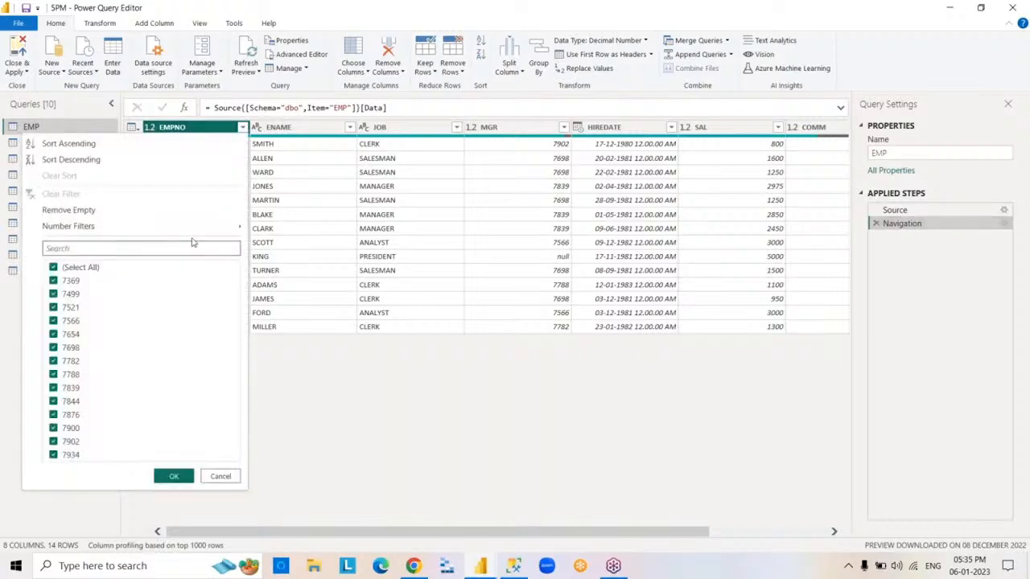
left_click(127, 151)
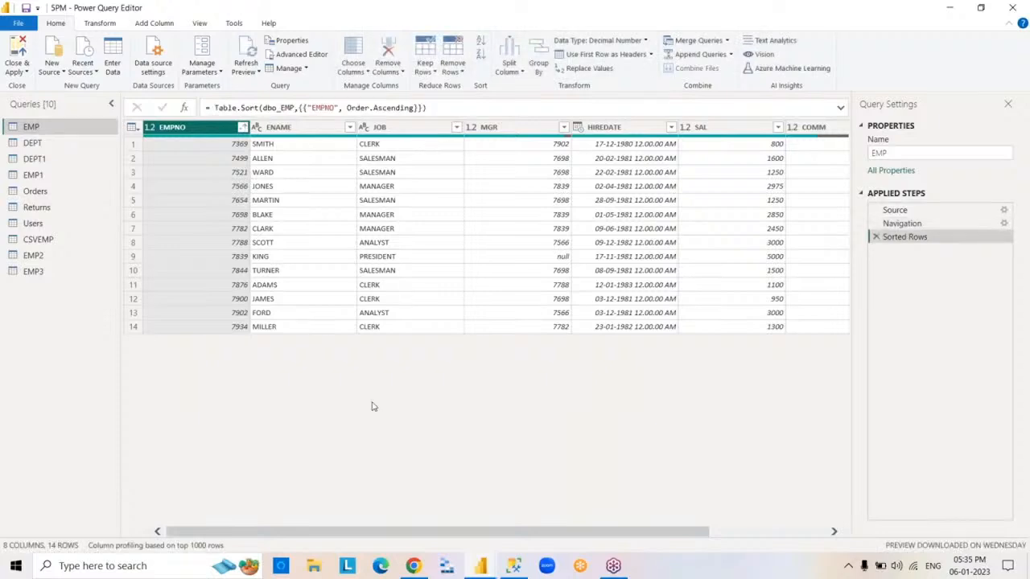
left_click(876, 237)
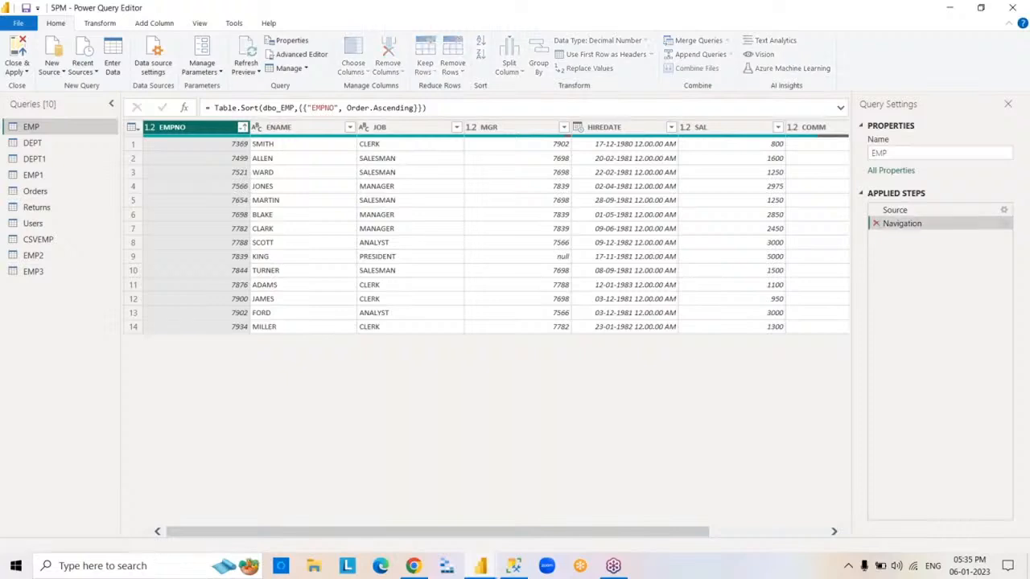
Sort the EMP query by EMPNO in descending order and remove the Sorted Rows step
left_click(243, 129)
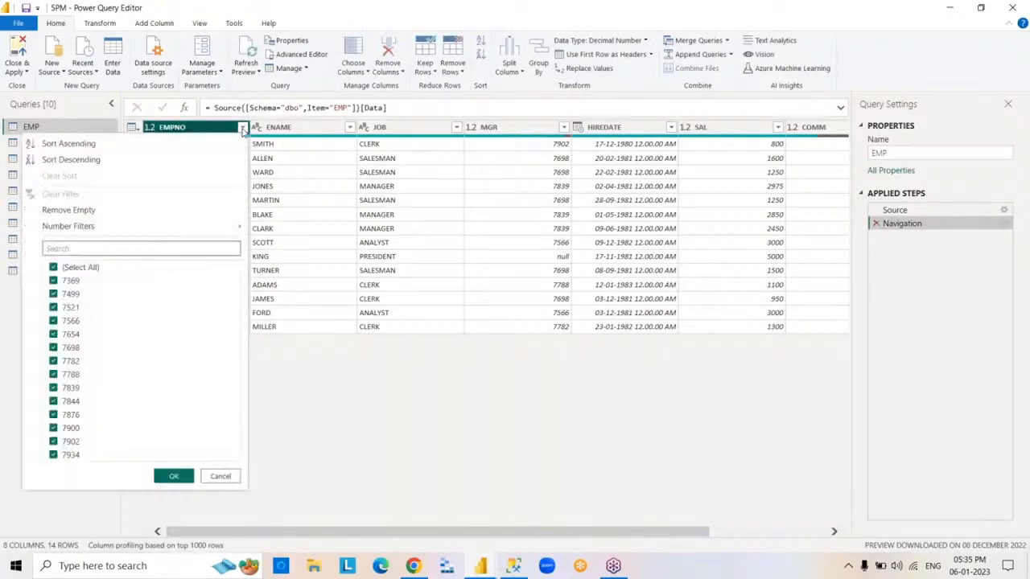
left_click(70, 160)
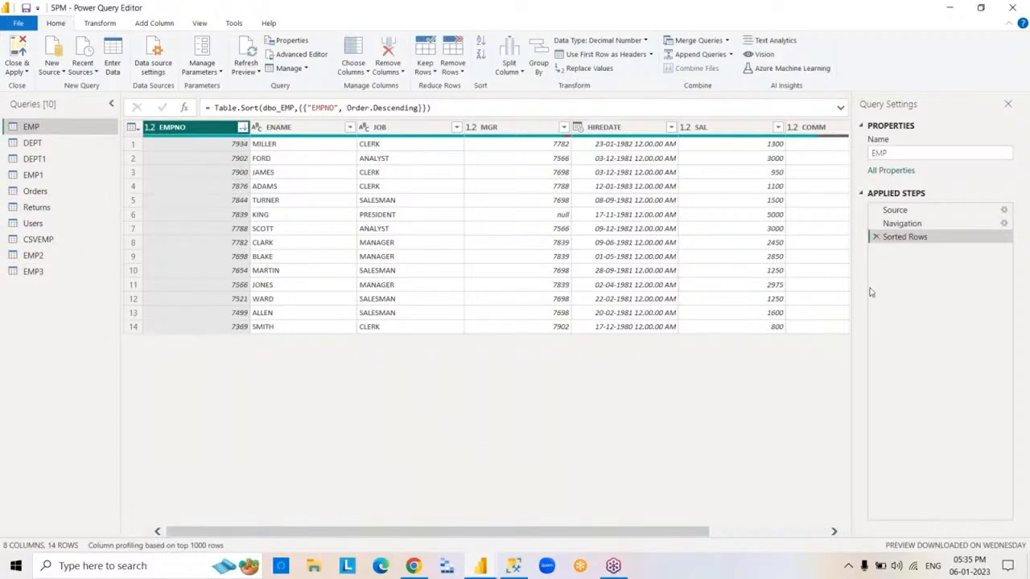
left_click(877, 237)
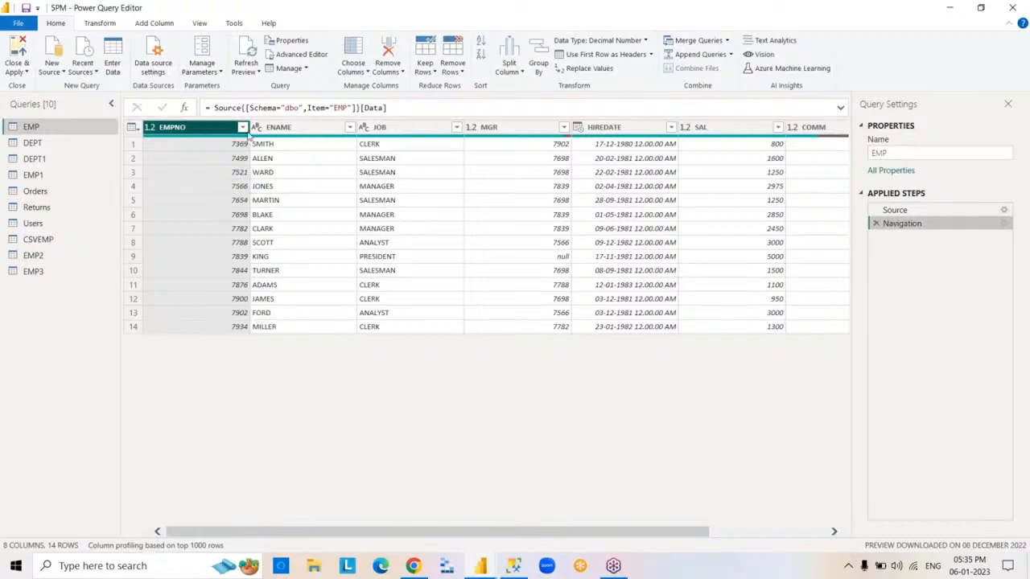
Remove the rows with empty COMM values from EMP, delete that Filtered Rows step, and select the EMPNO column
left_click(242, 129)
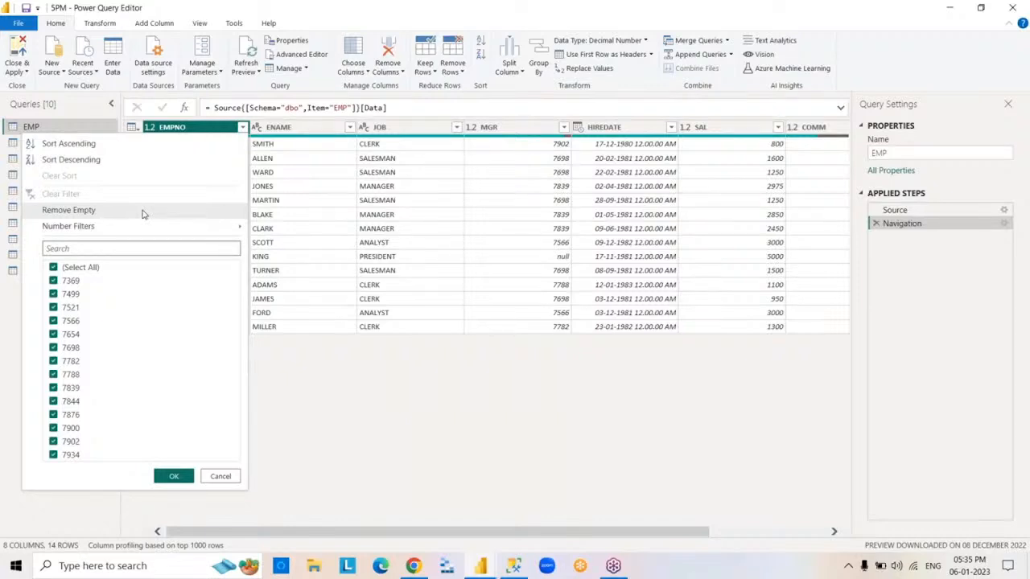
left_click(585, 494)
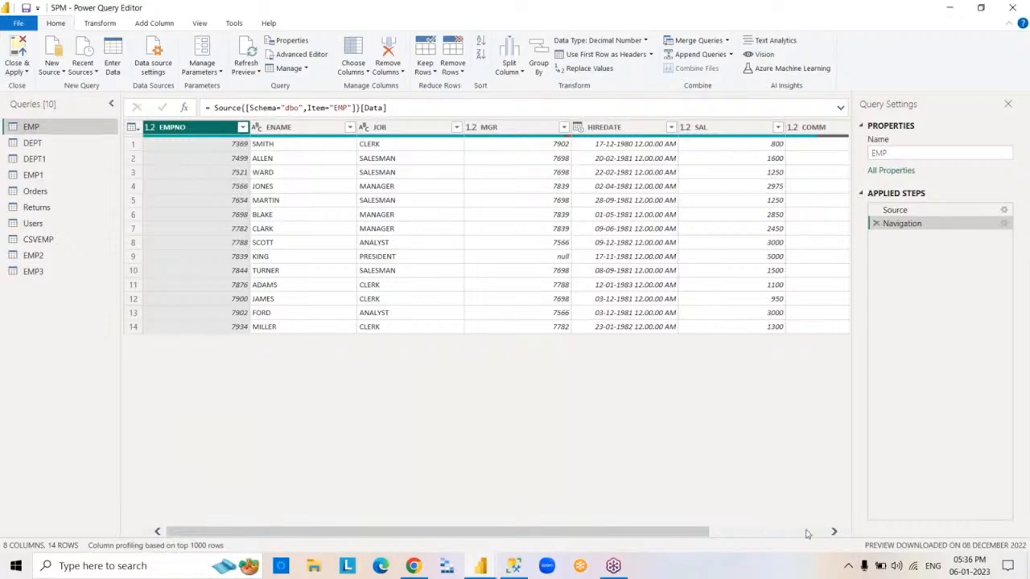
left_click(835, 532)
left_click(835, 532)
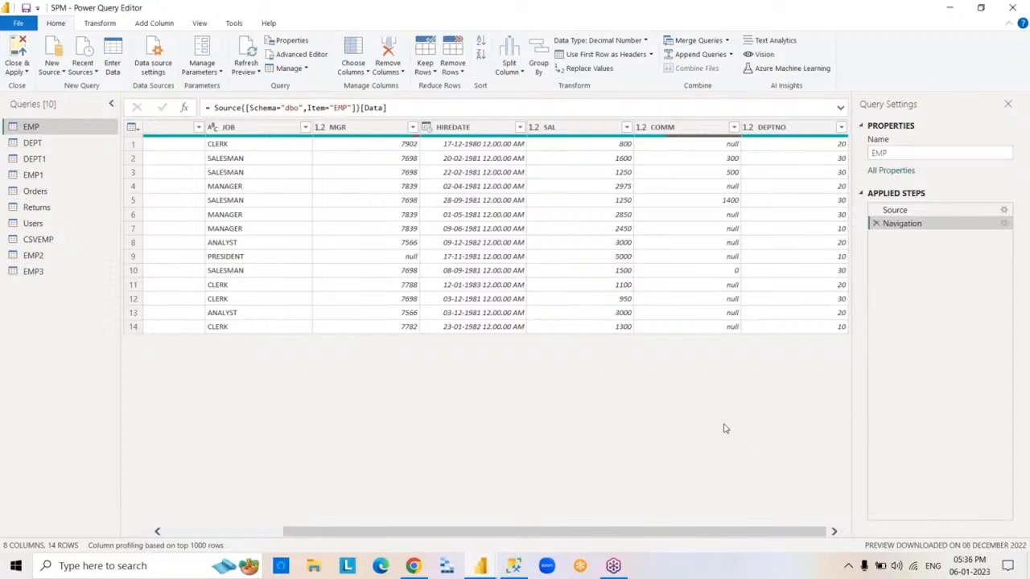
left_click(690, 129)
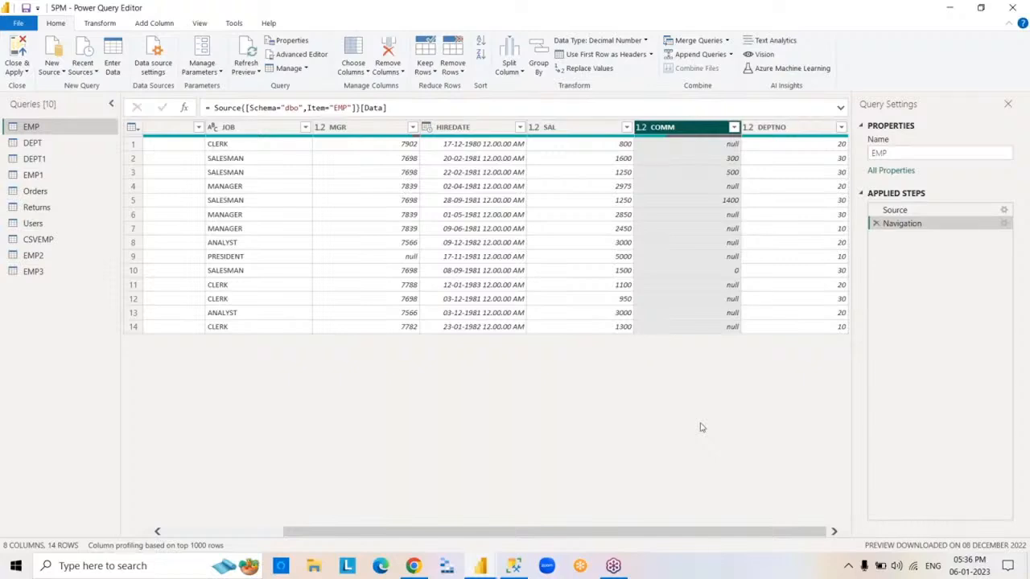
left_click(734, 128)
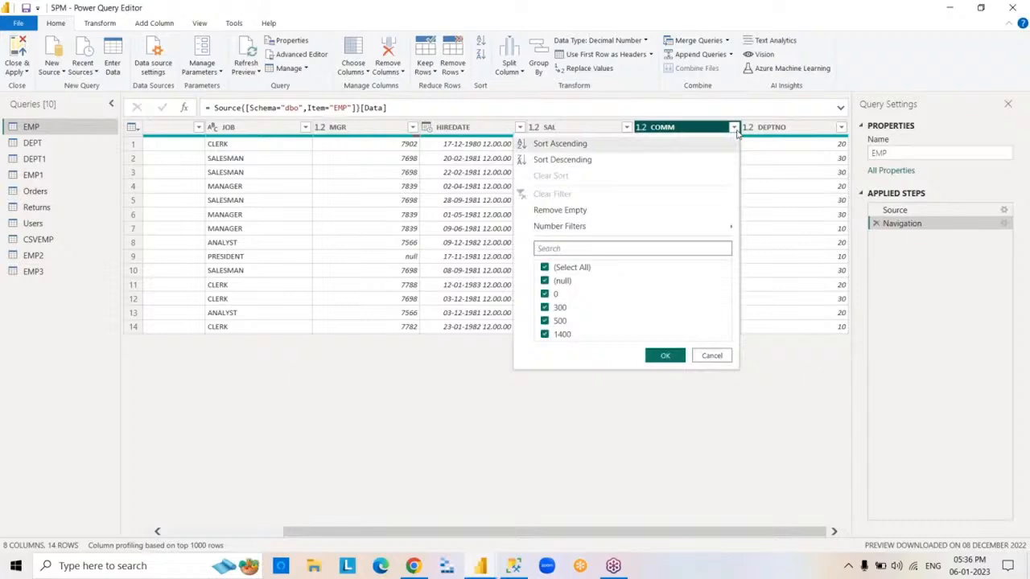
left_click(711, 355)
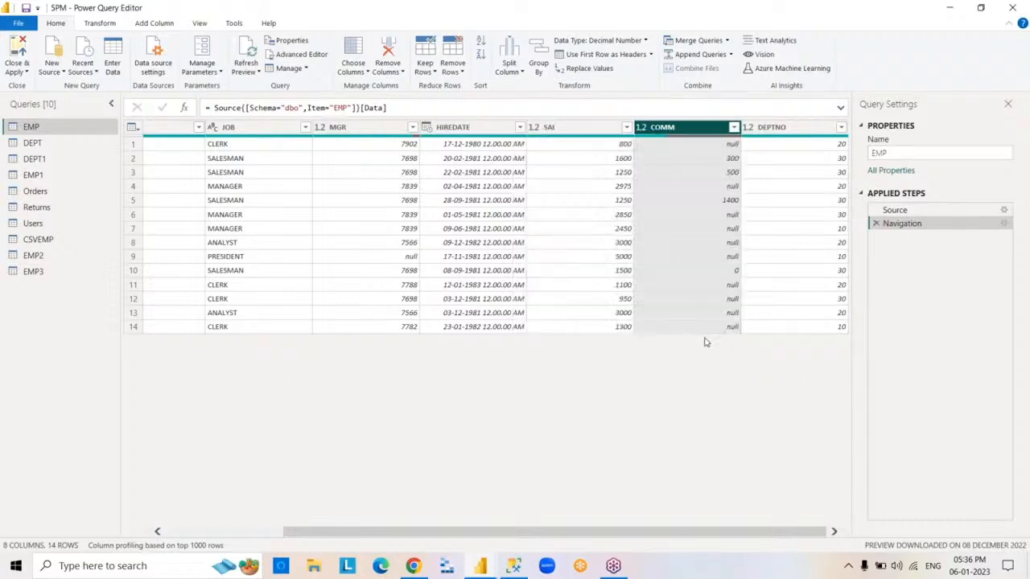
left_click(734, 127)
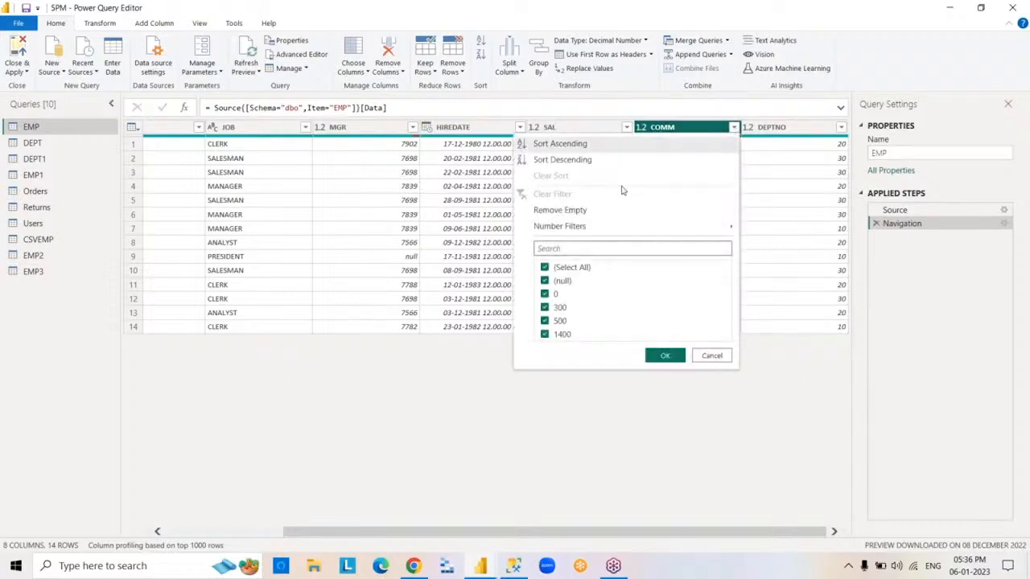
left_click(560, 210)
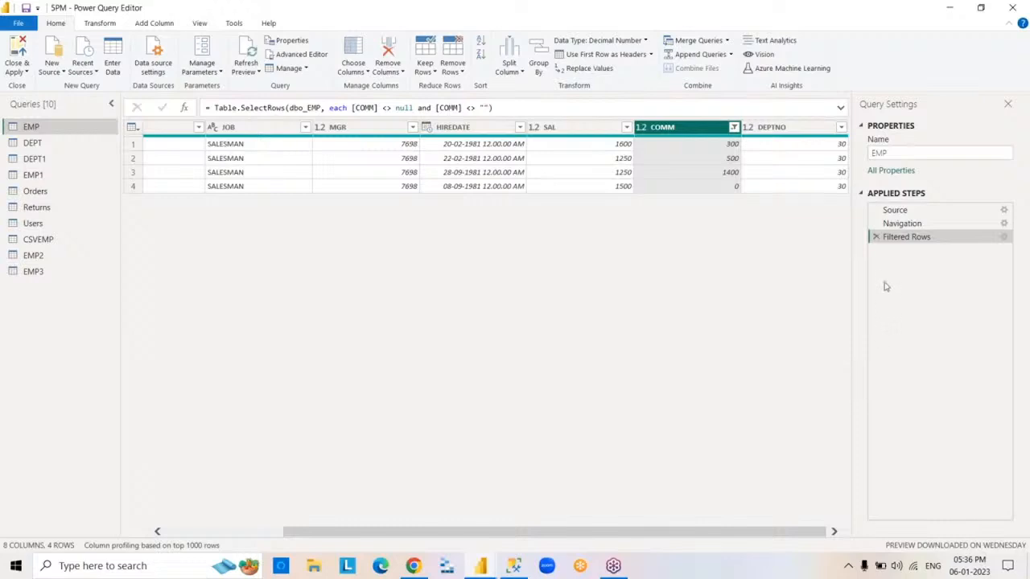
left_click(876, 238)
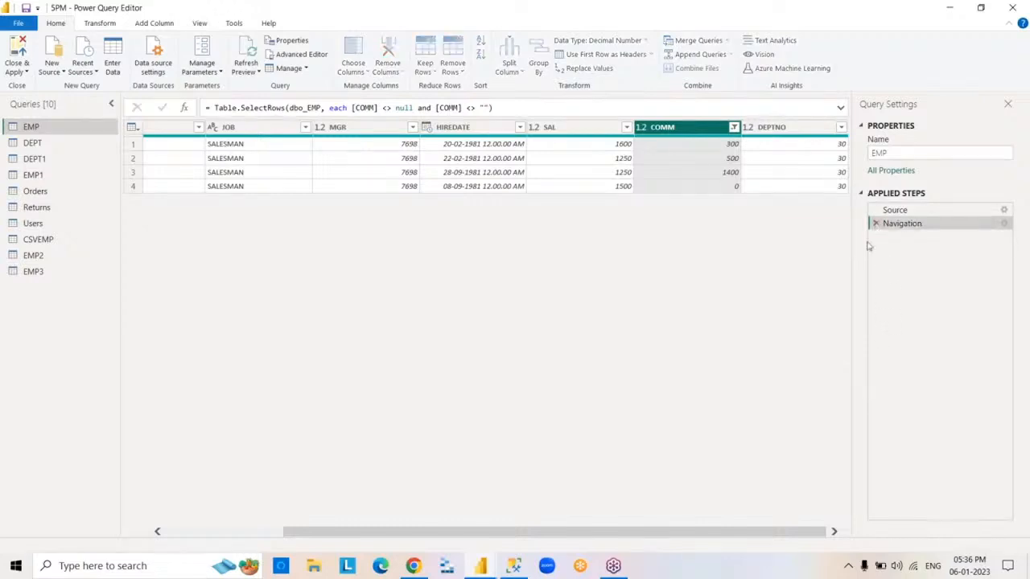
left_click(239, 533)
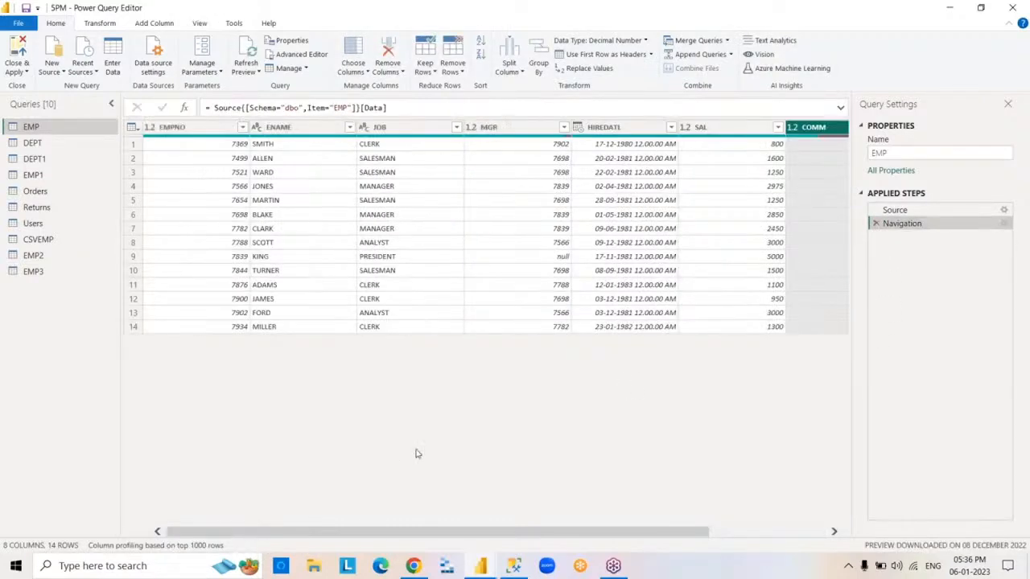
left_click(218, 131)
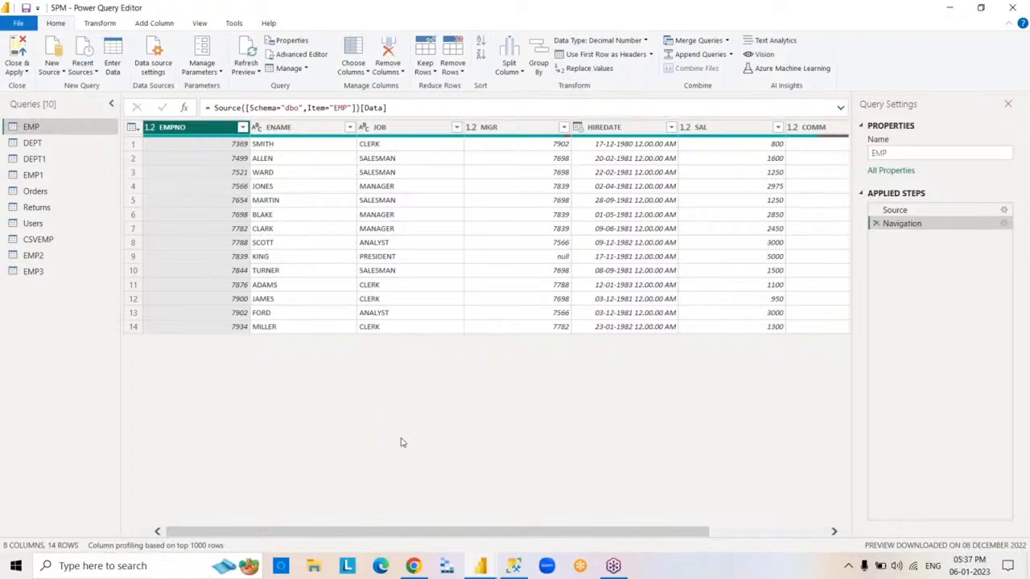
Filter the EMPNO column with the number conditions equals 7369 And equals 7788
left_click(242, 127)
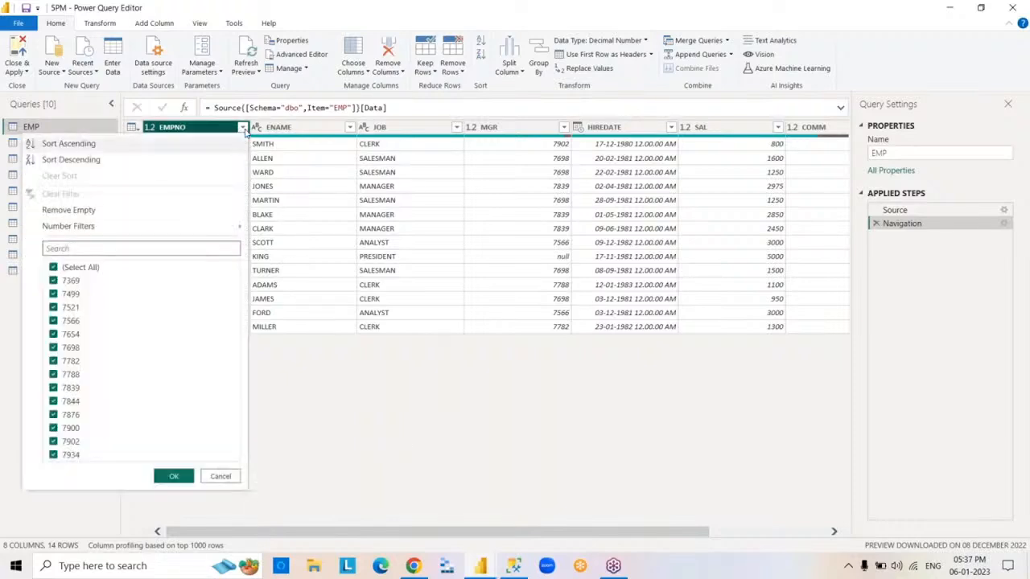
mouse_move(158, 233)
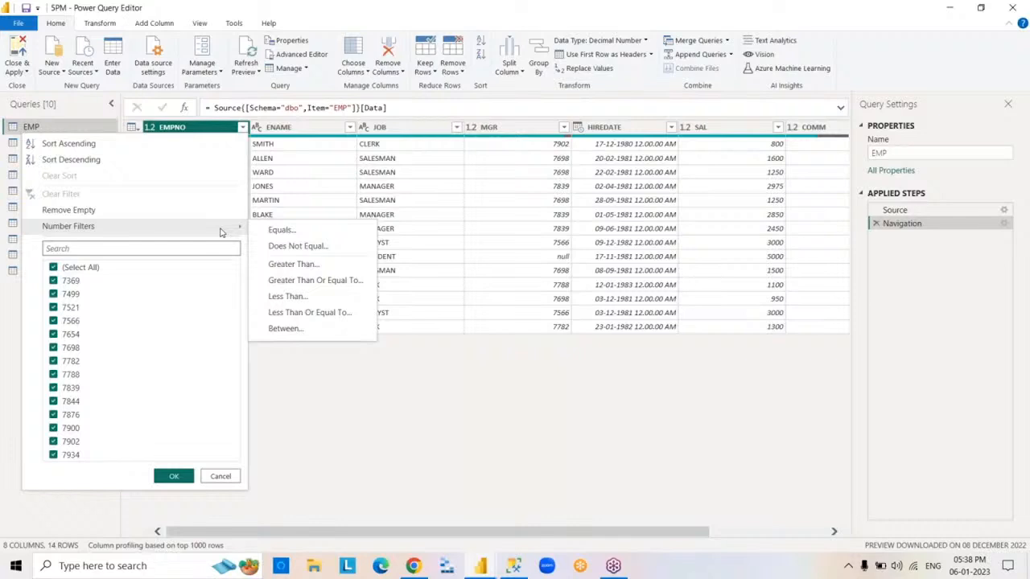
left_click(296, 231)
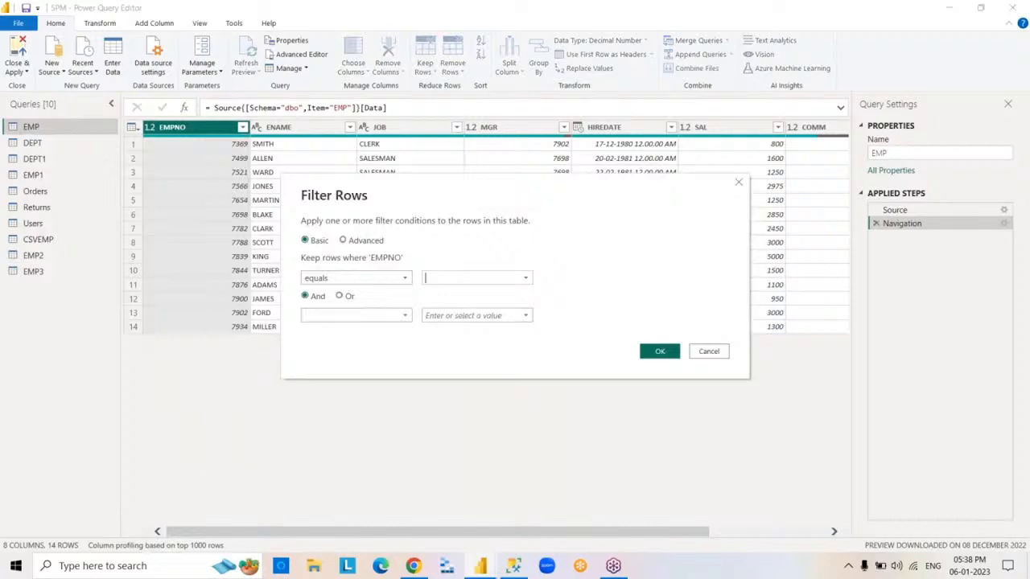
type("7369")
left_click(402, 316)
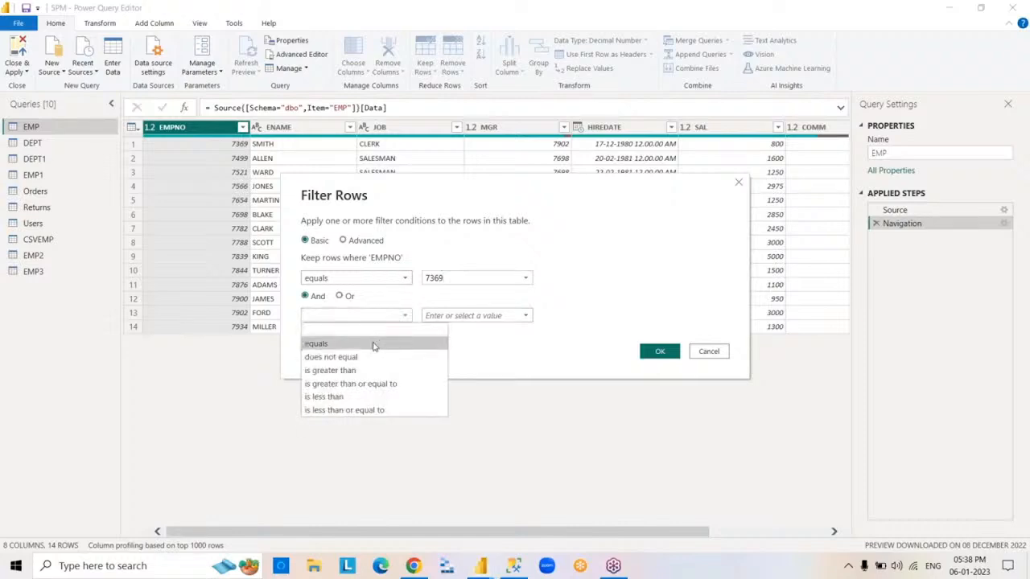
left_click(373, 344)
left_click(457, 315)
type("7788")
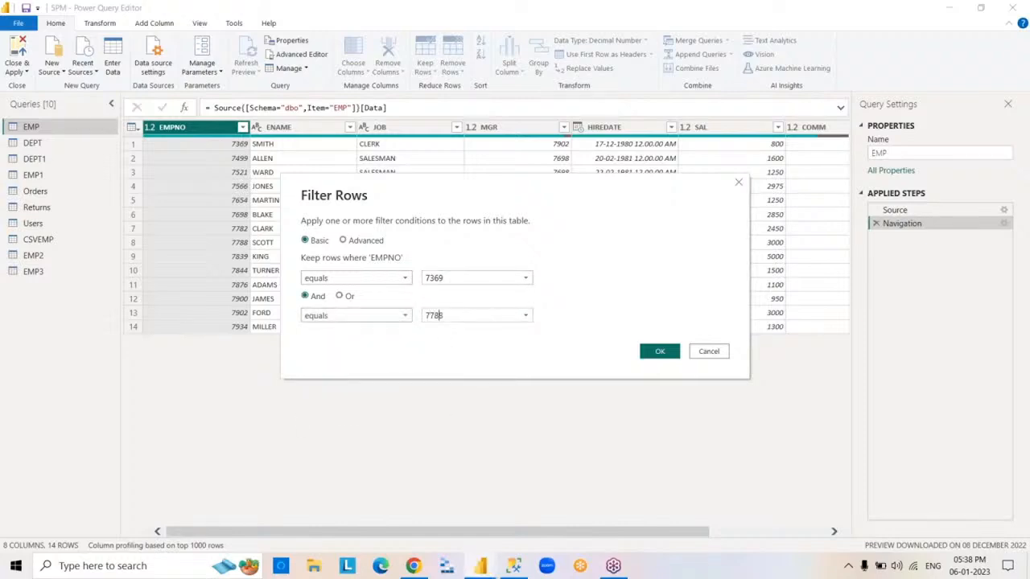
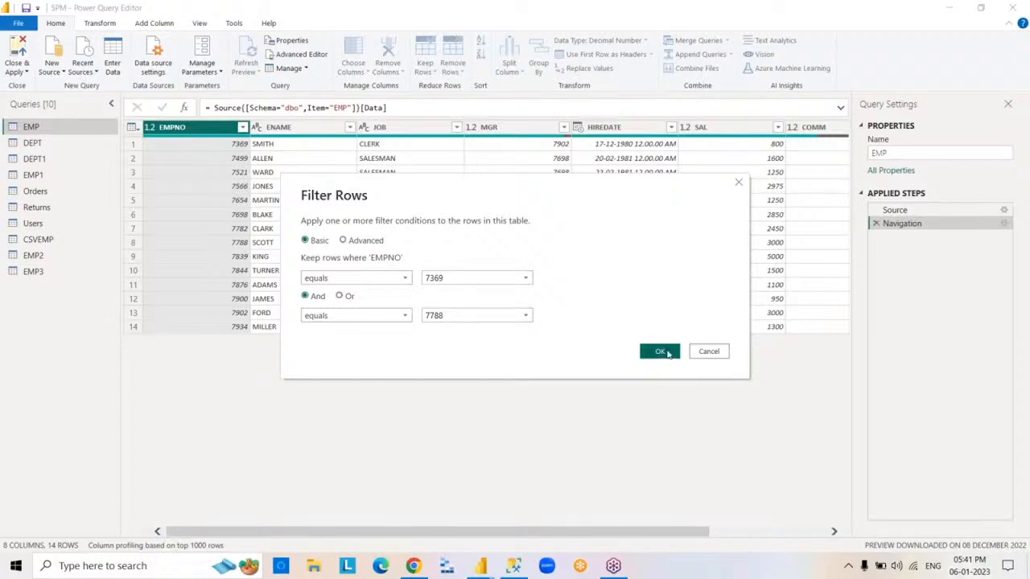
left_click(660, 352)
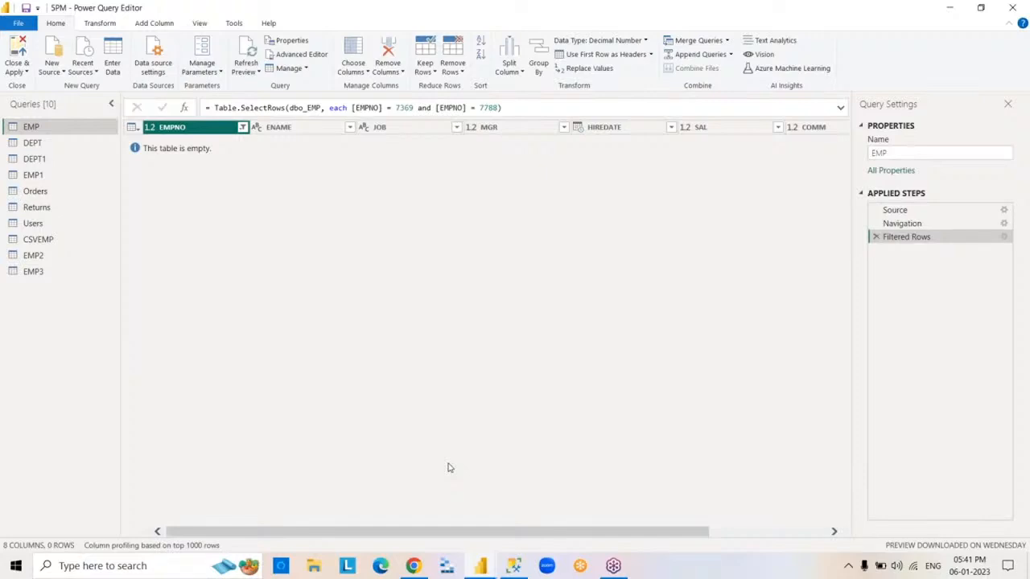
left_click(836, 52)
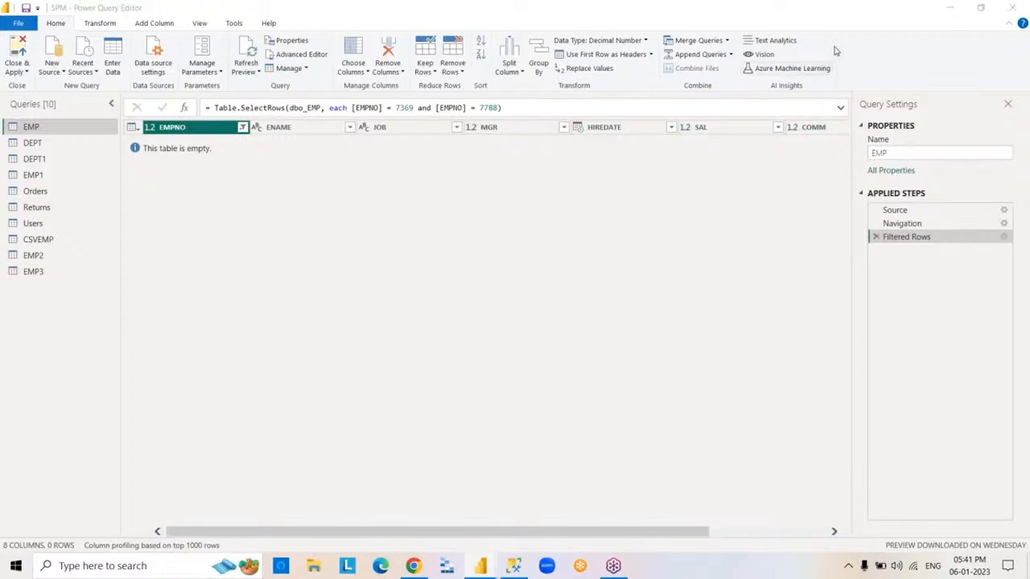
Change the EMPNO filter's And operator to Or, and remove the Filtered Rows step from EMP
double_click(907, 241)
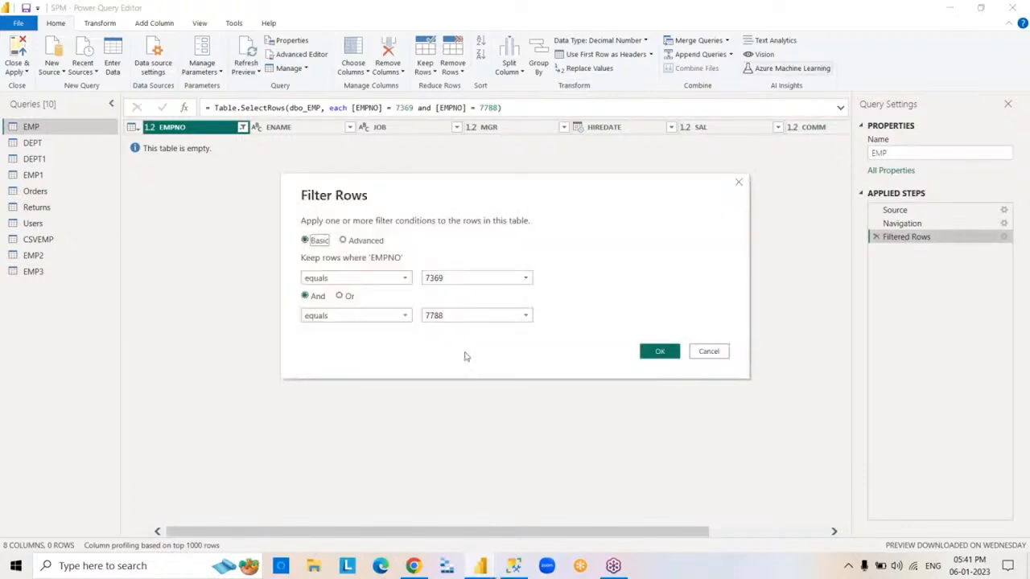
left_click(340, 296)
left_click(654, 354)
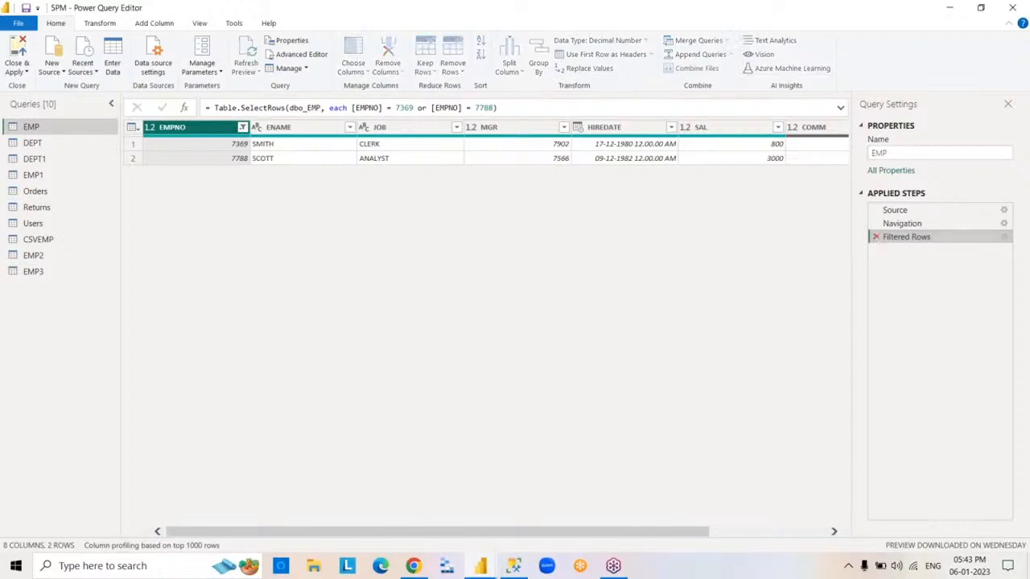
left_click(877, 237)
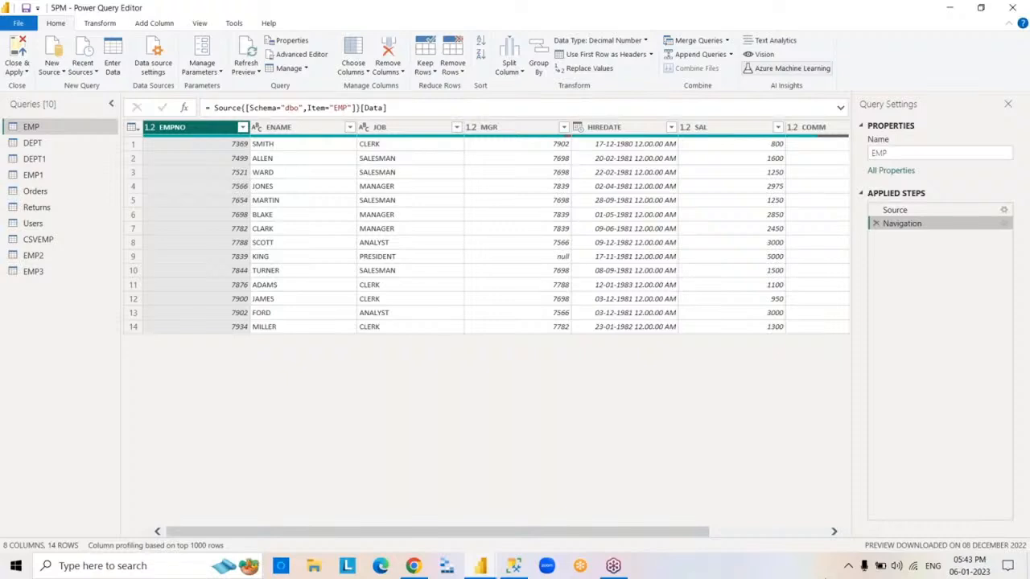
Filter the ENAME column to names that begin with S And contain T
left_click(323, 136)
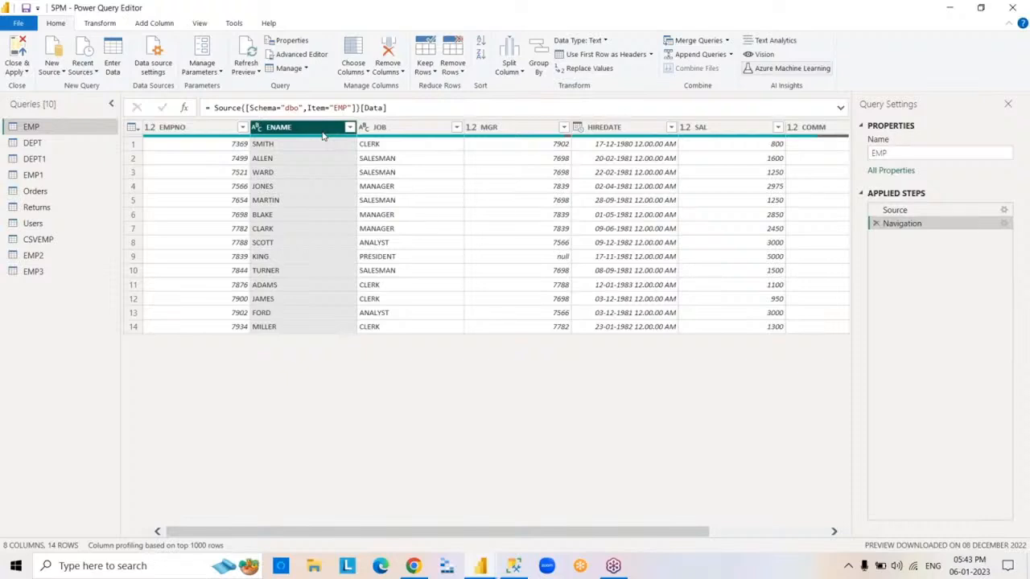
left_click(1013, 8)
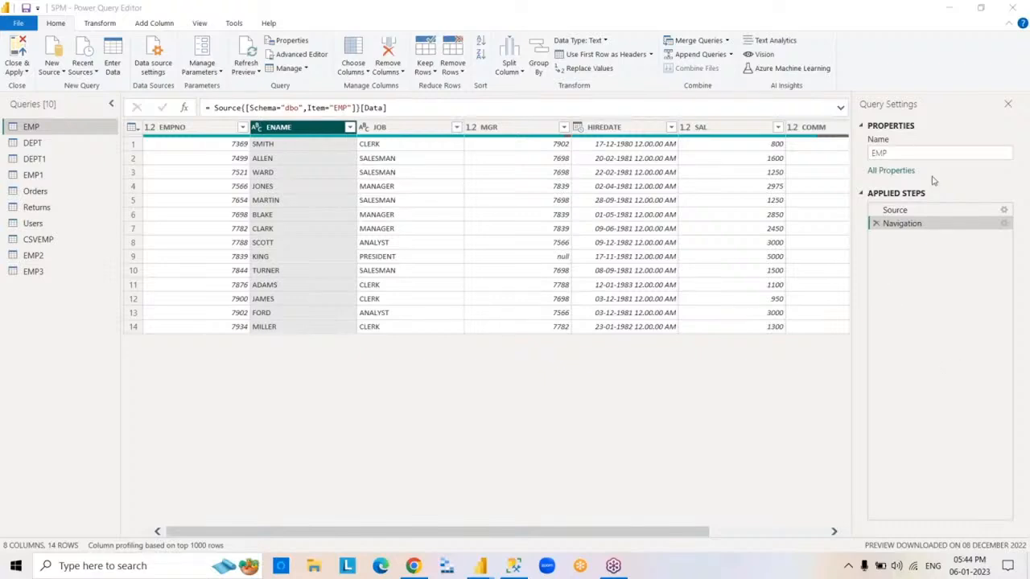
left_click(350, 128)
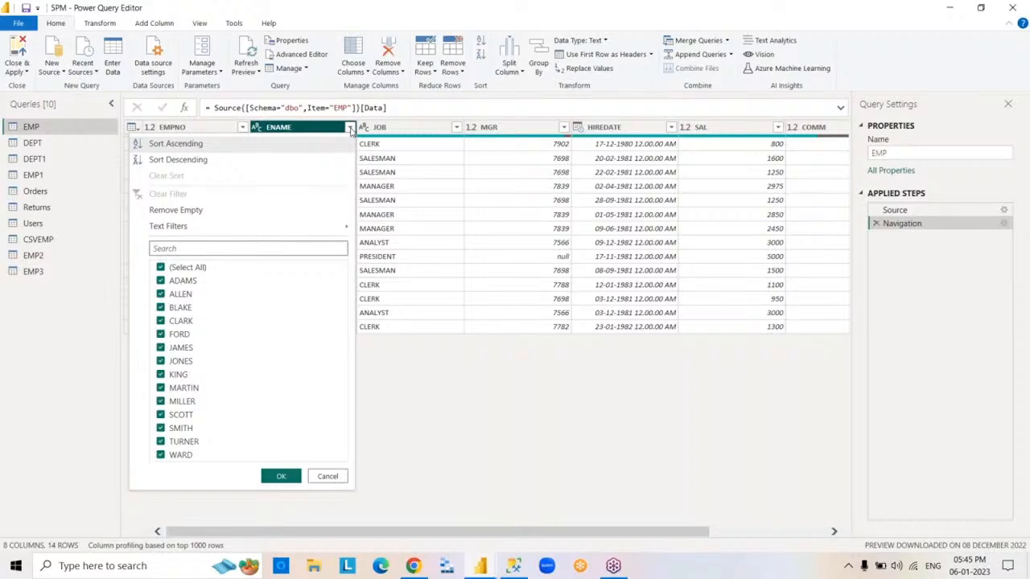
mouse_move(315, 231)
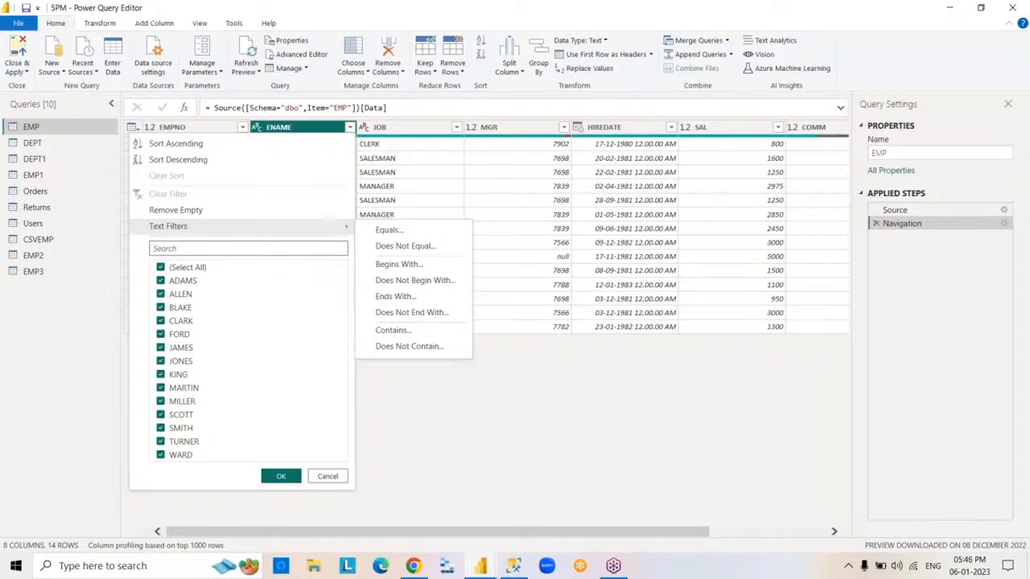
left_click(427, 265)
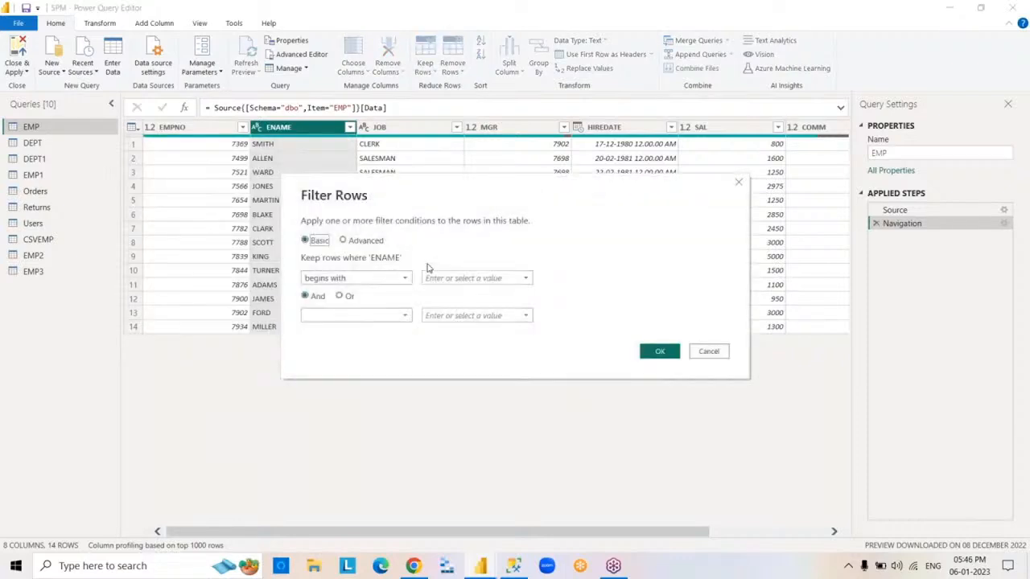
left_click(430, 278)
type("S")
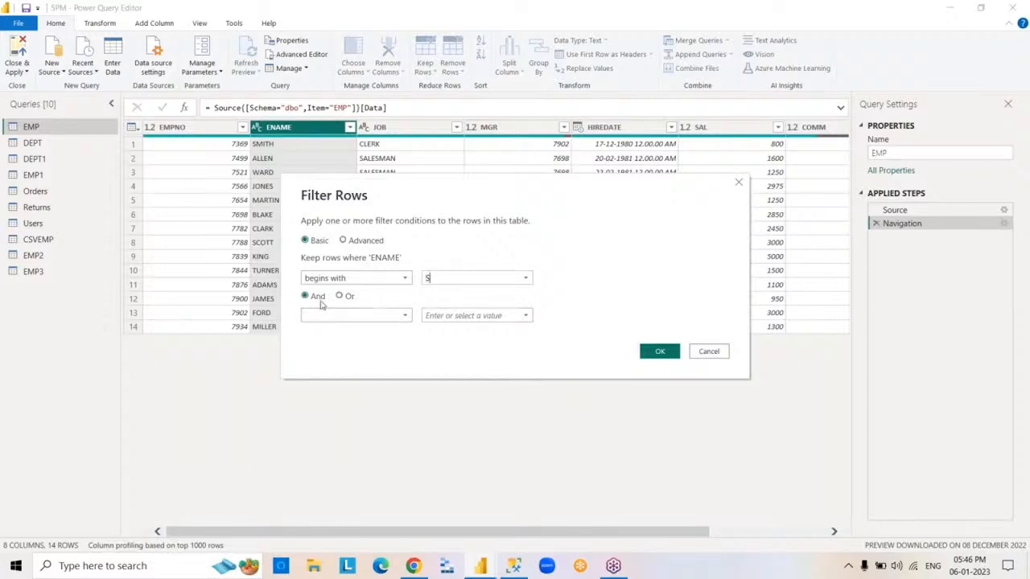
left_click(404, 316)
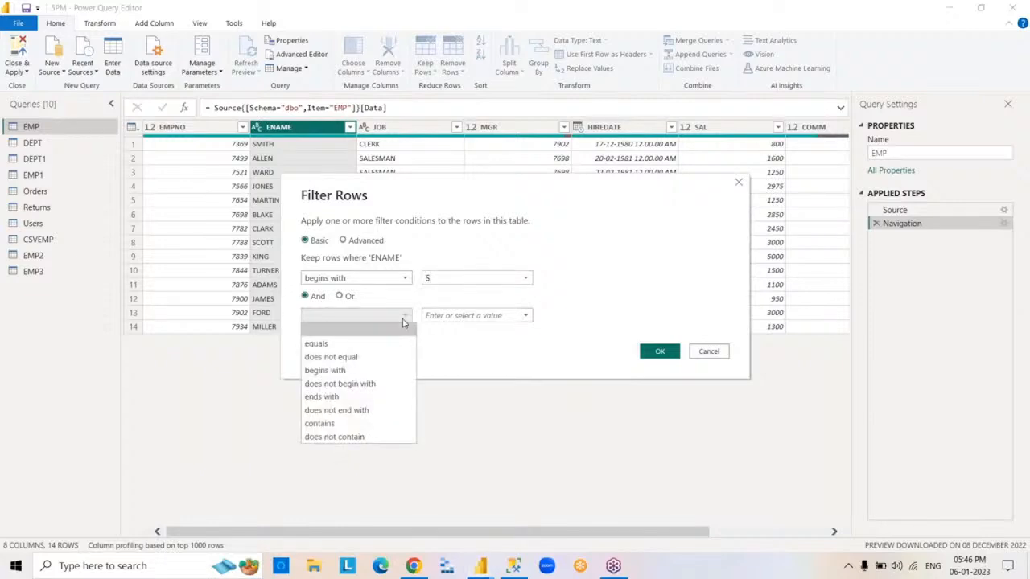
left_click(352, 424)
left_click(437, 316)
type("T")
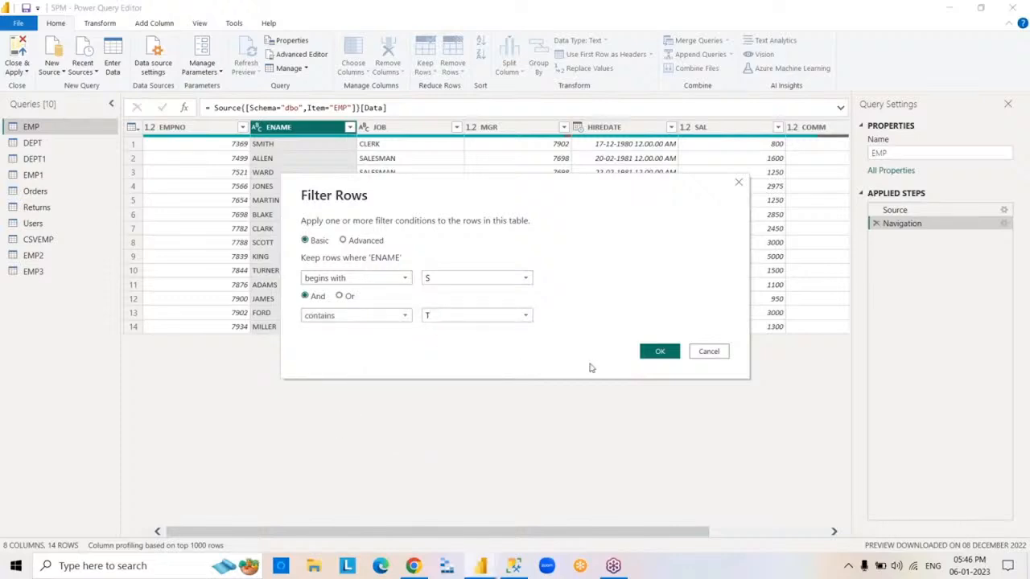
left_click(655, 354)
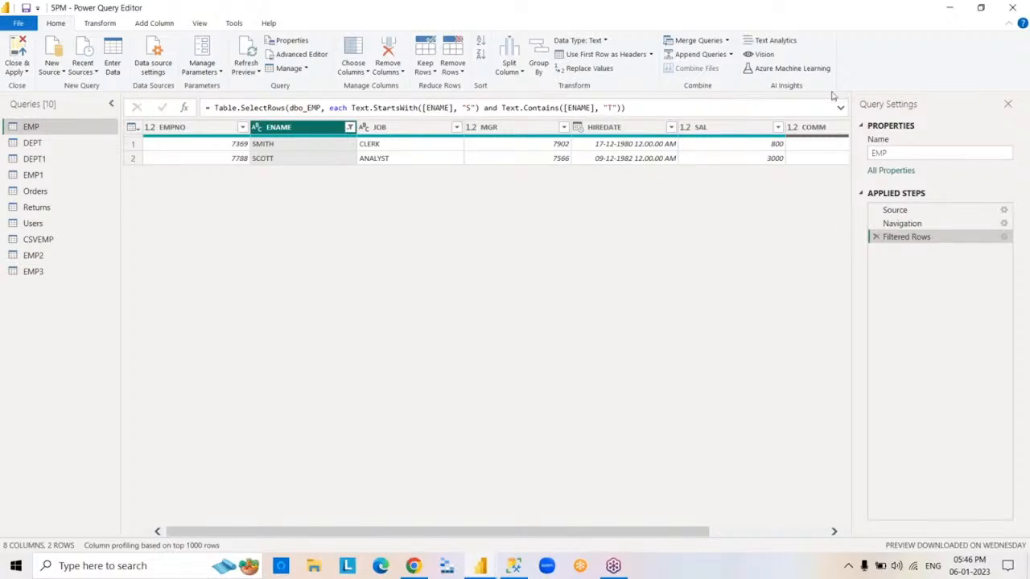
left_click(837, 50)
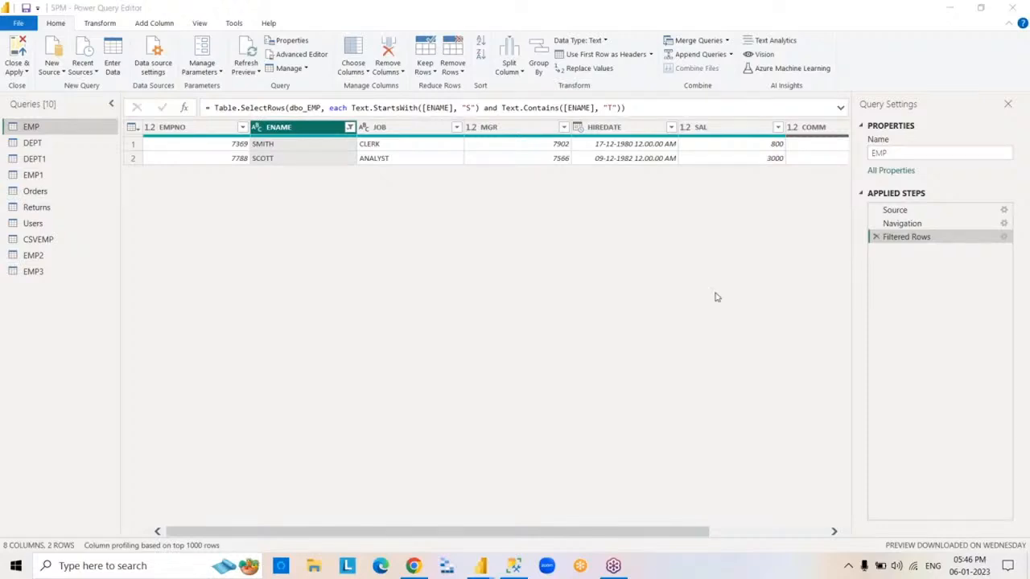
Switch the ENAME filter's And operator to Or, and delete the Filtered Rows step
double_click(906, 237)
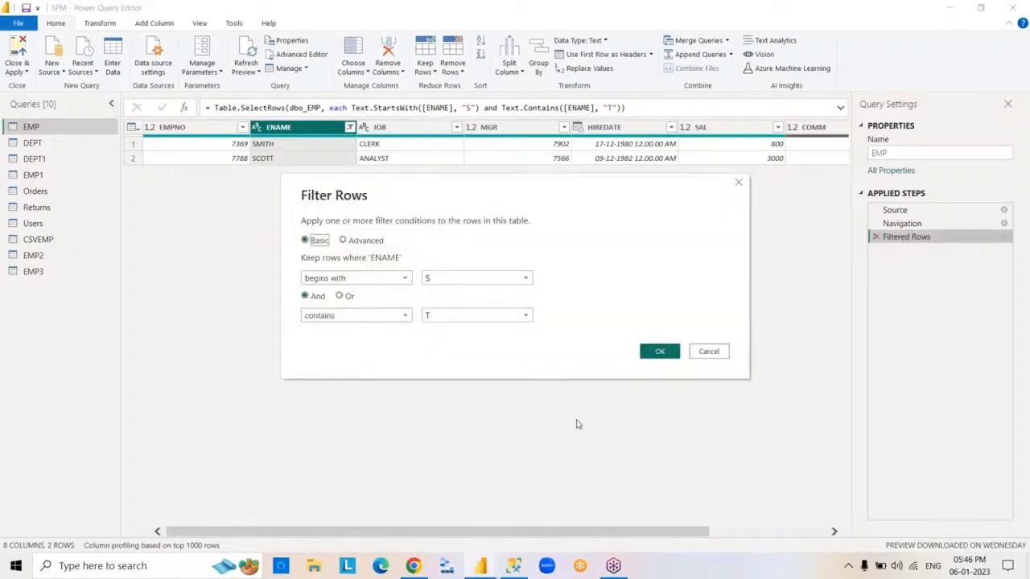
left_click(335, 296)
left_click(340, 296)
left_click(659, 351)
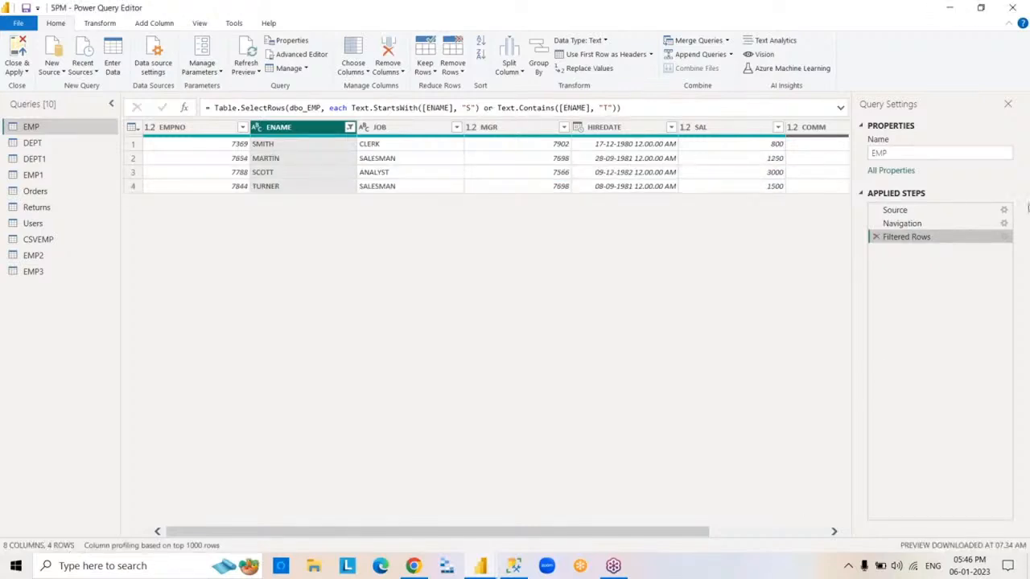
left_click(1022, 70)
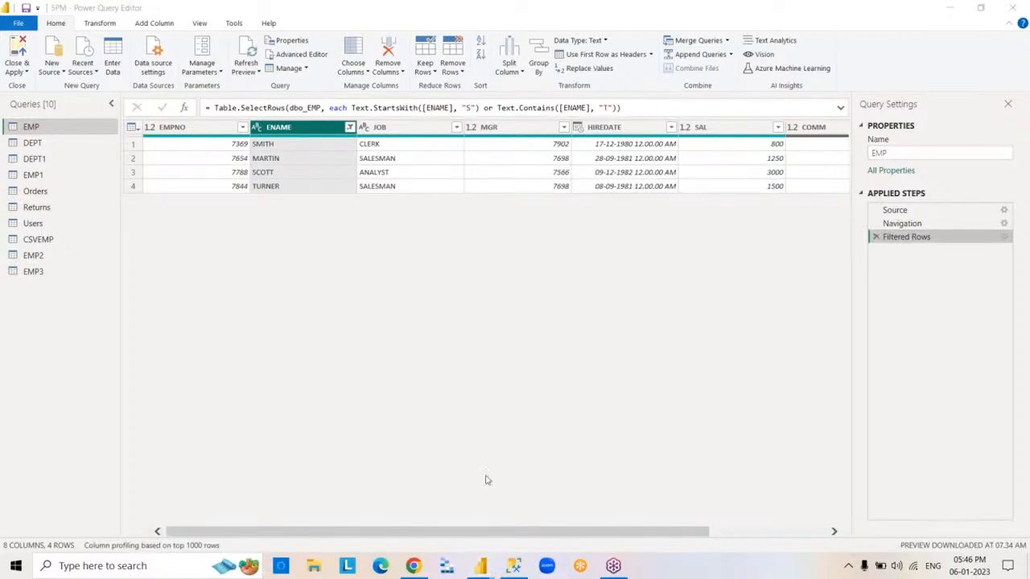
left_click(877, 239)
left_click(877, 238)
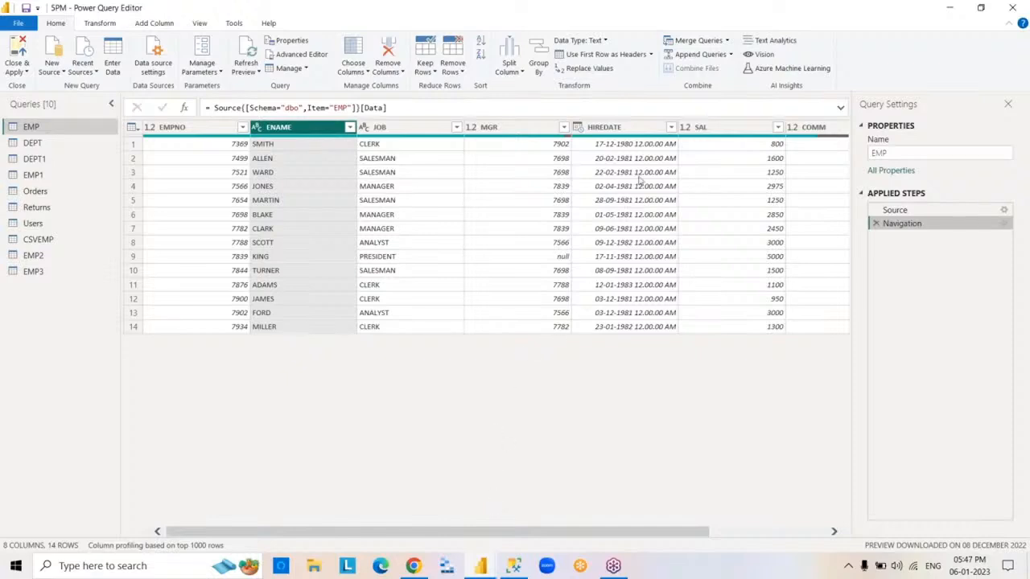
Filter the HIREDATE column to Quarter 1, review the filter condition without changing it, and remove the Filtered Rows step
left_click(646, 132)
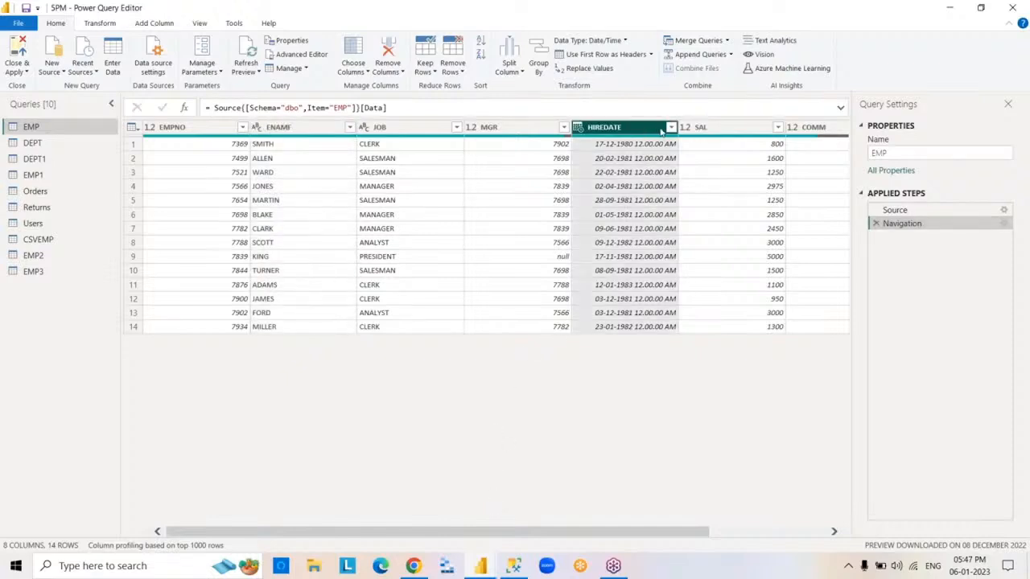
left_click(671, 129)
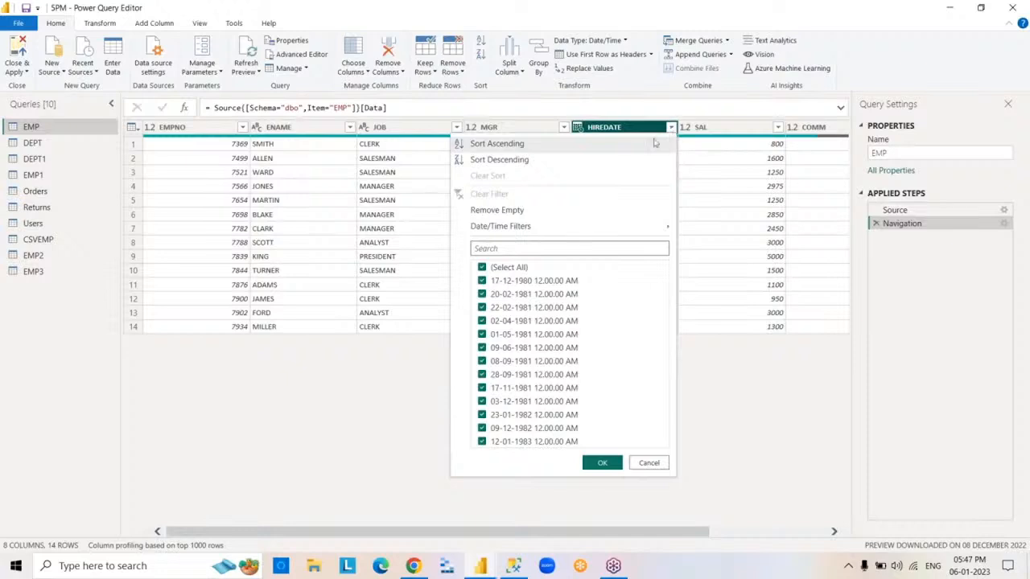
mouse_move(604, 228)
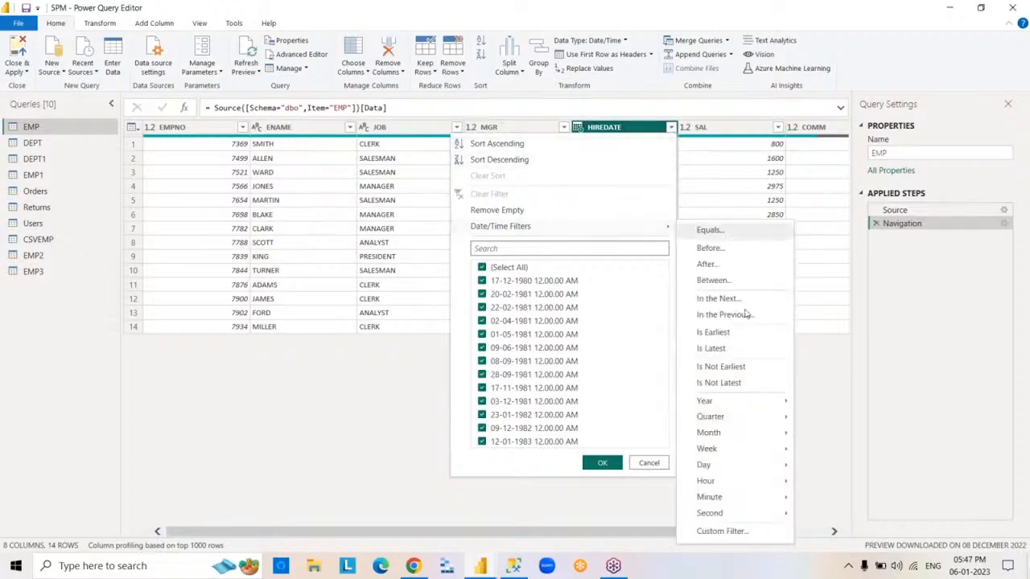
mouse_move(749, 407)
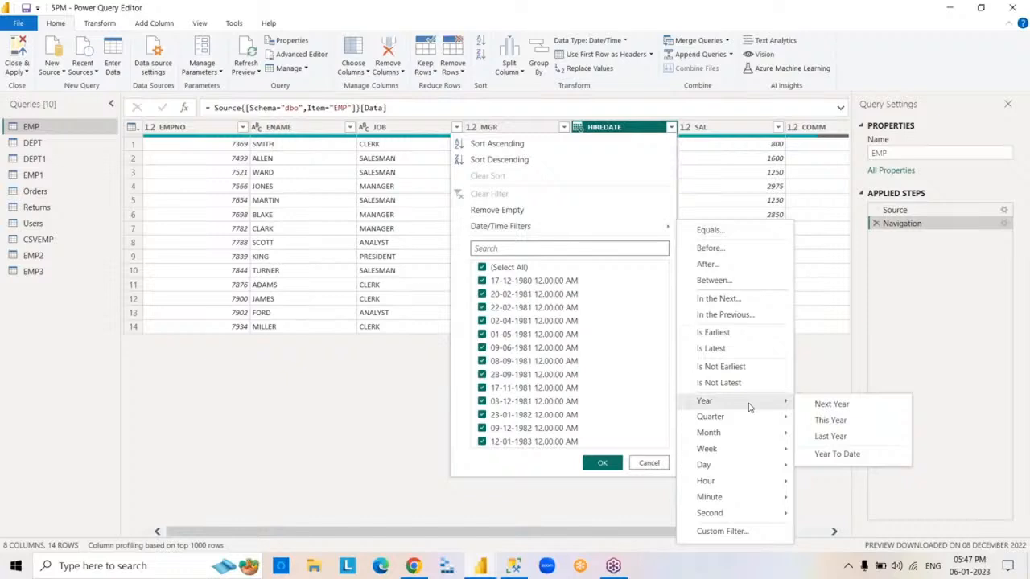
mouse_move(751, 424)
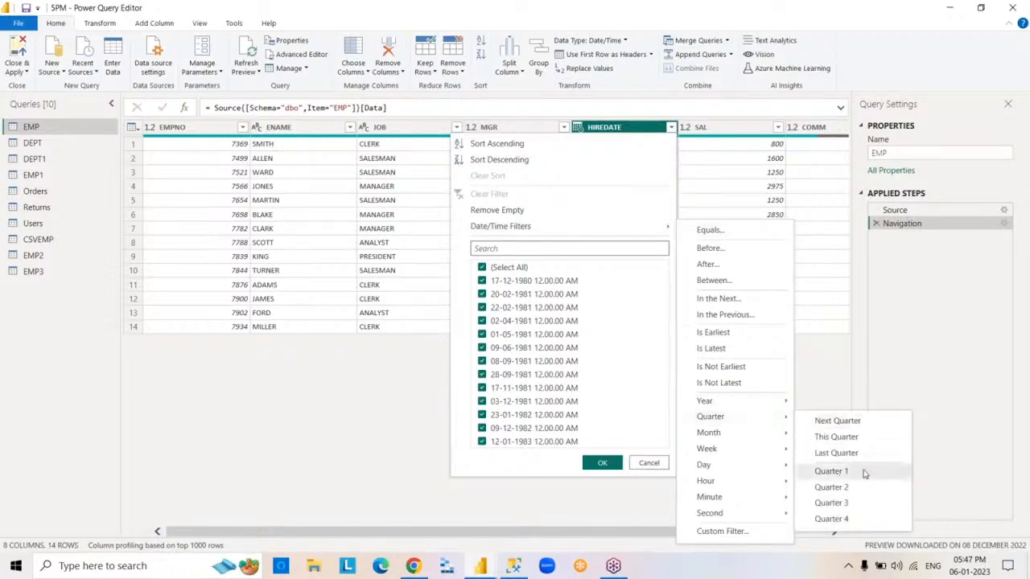
left_click(832, 471)
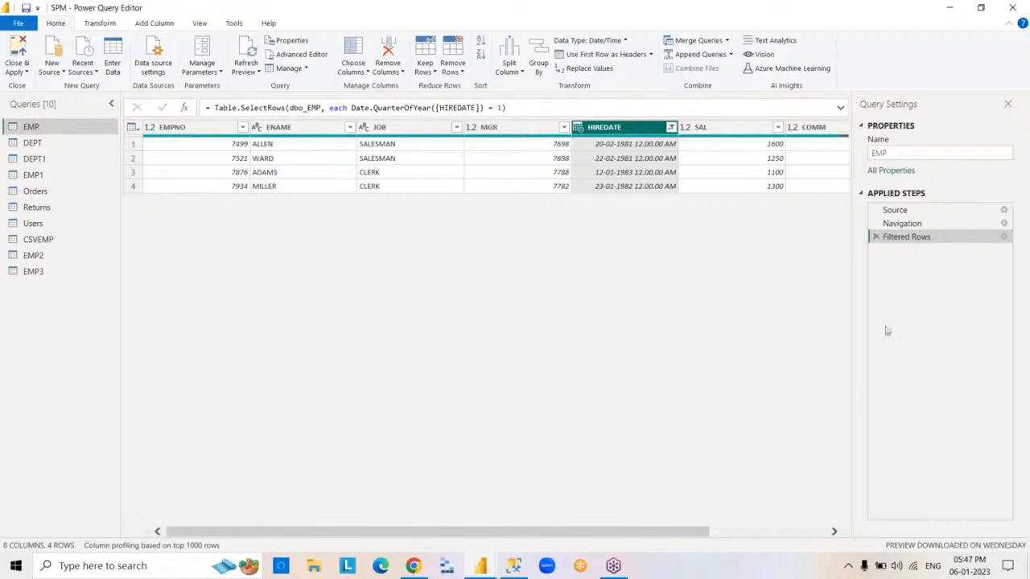
double_click(905, 238)
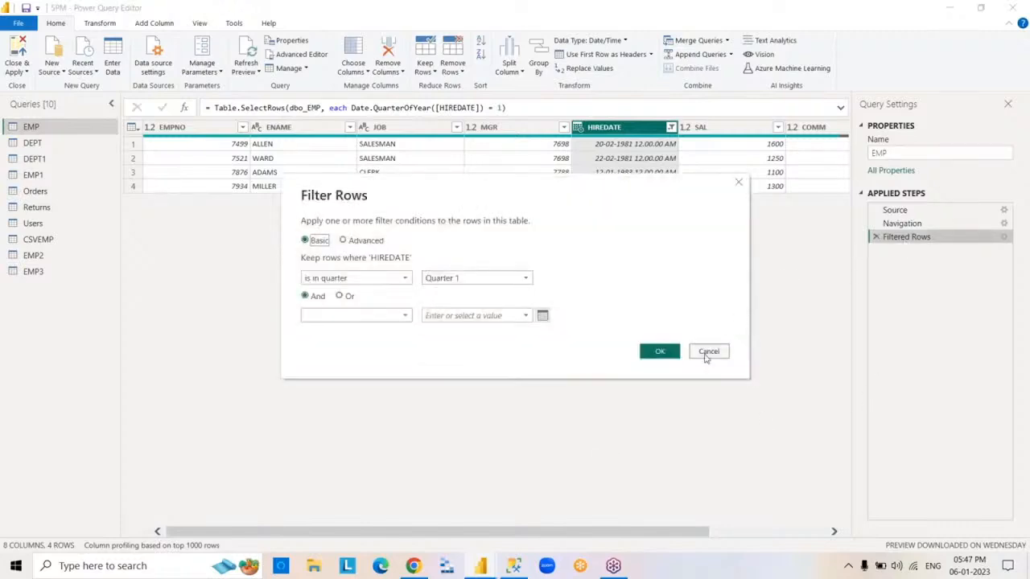
left_click(710, 353)
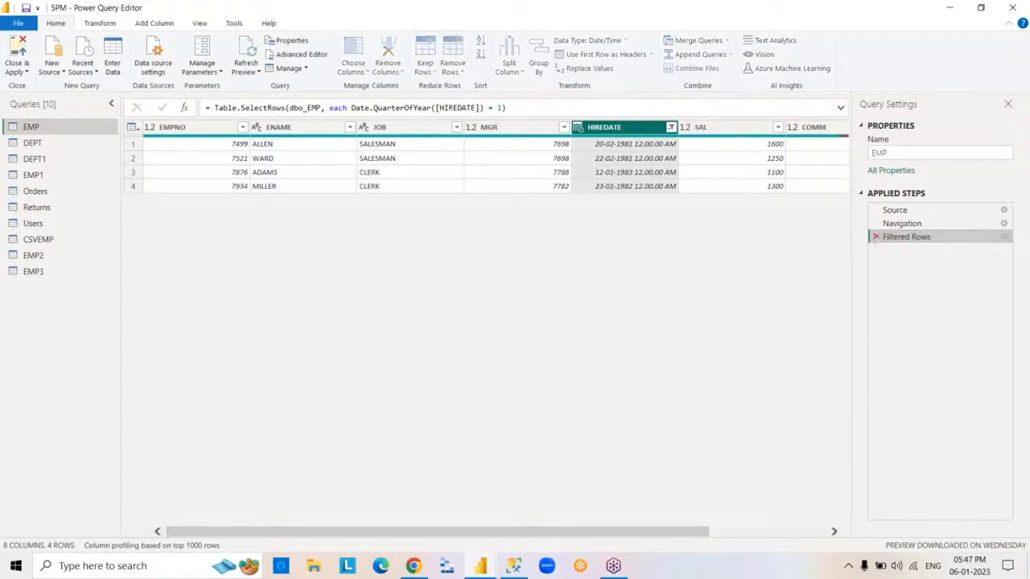
left_click(876, 237)
Filter the HIREDATE column to the month of June, and remove the resulting Filtered Rows step from EMP
left_click(671, 129)
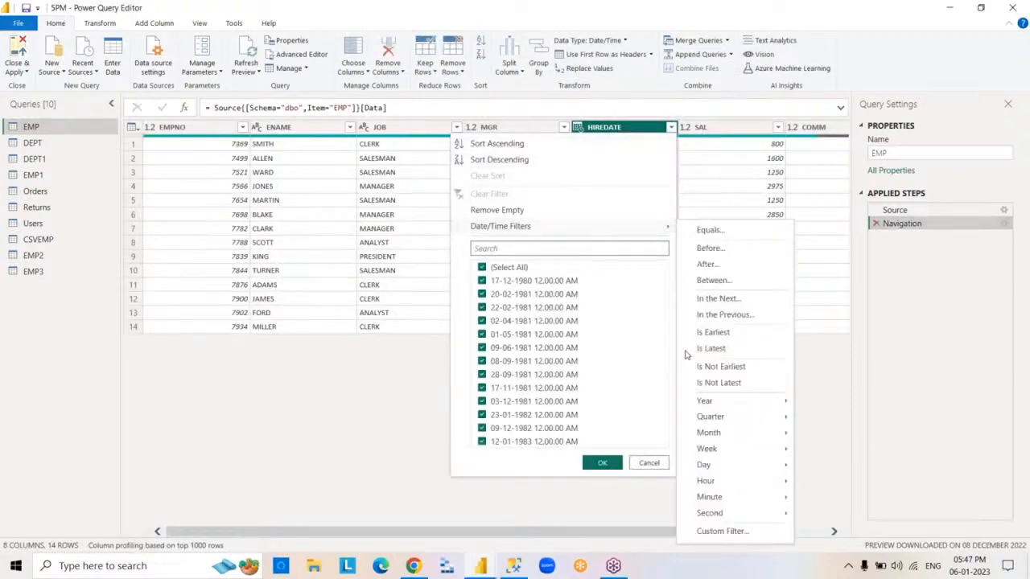
mouse_move(745, 434)
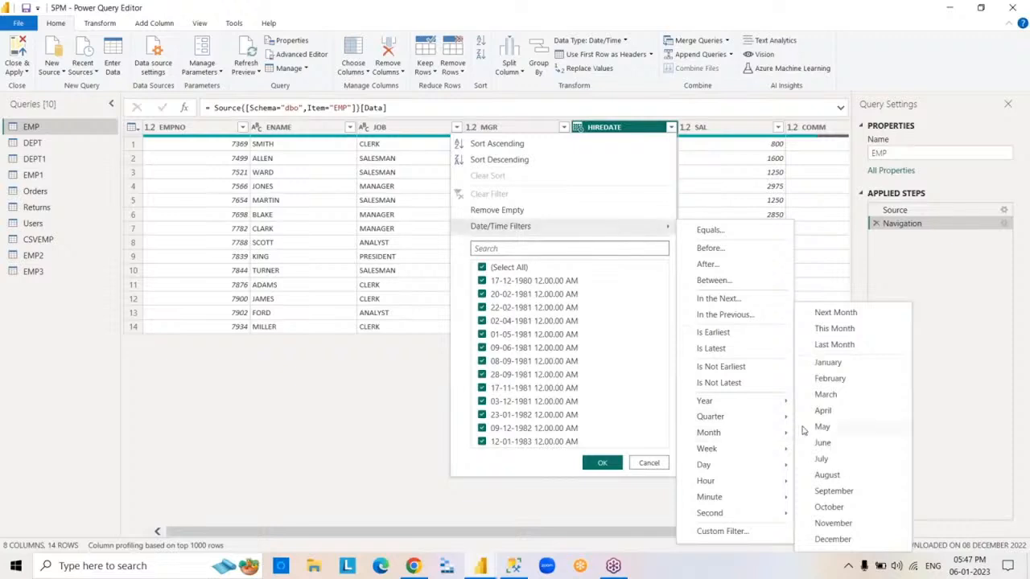
left_click(822, 443)
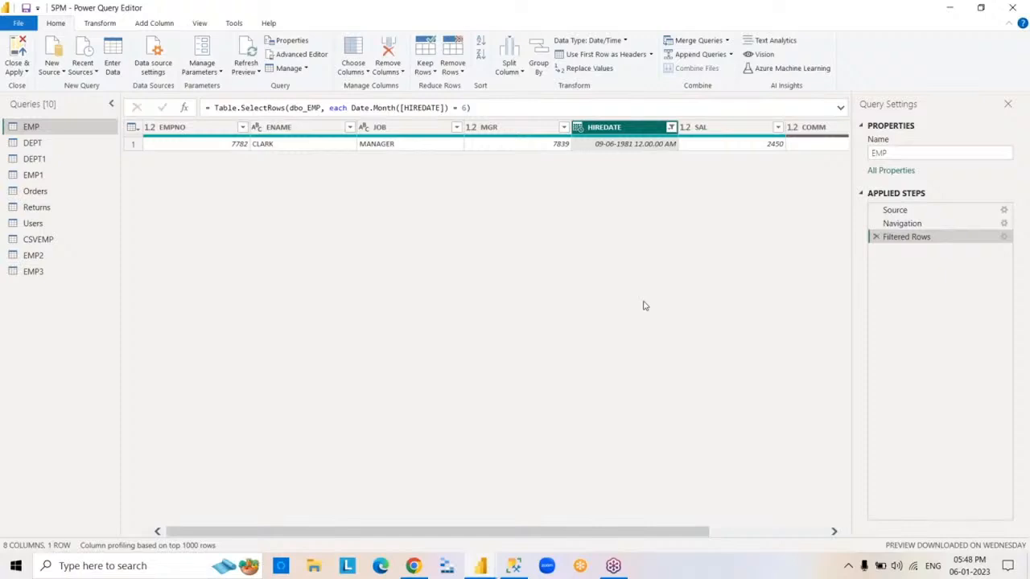
left_click(877, 239)
left_click(671, 128)
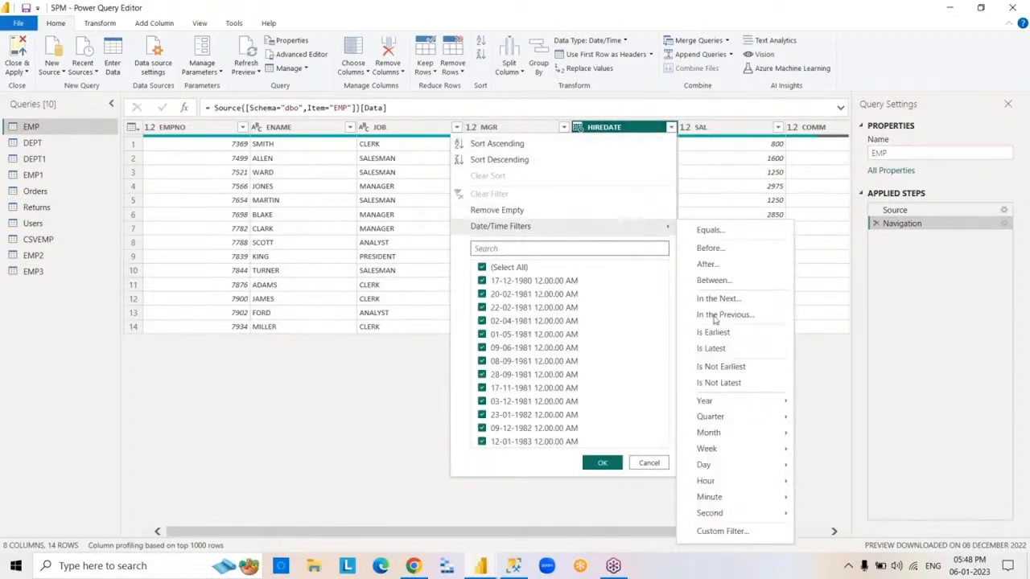
mouse_move(754, 438)
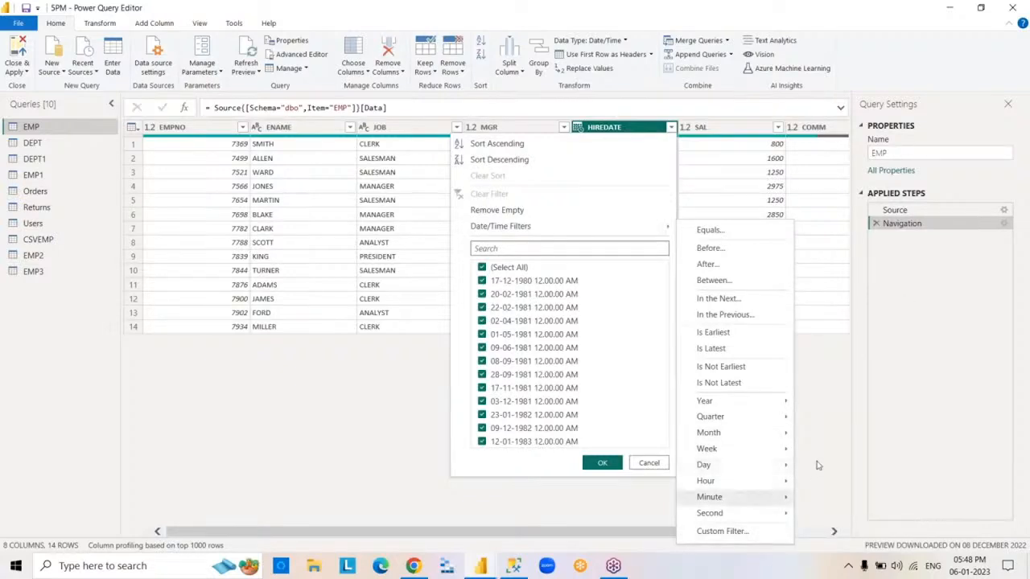
left_click(817, 465)
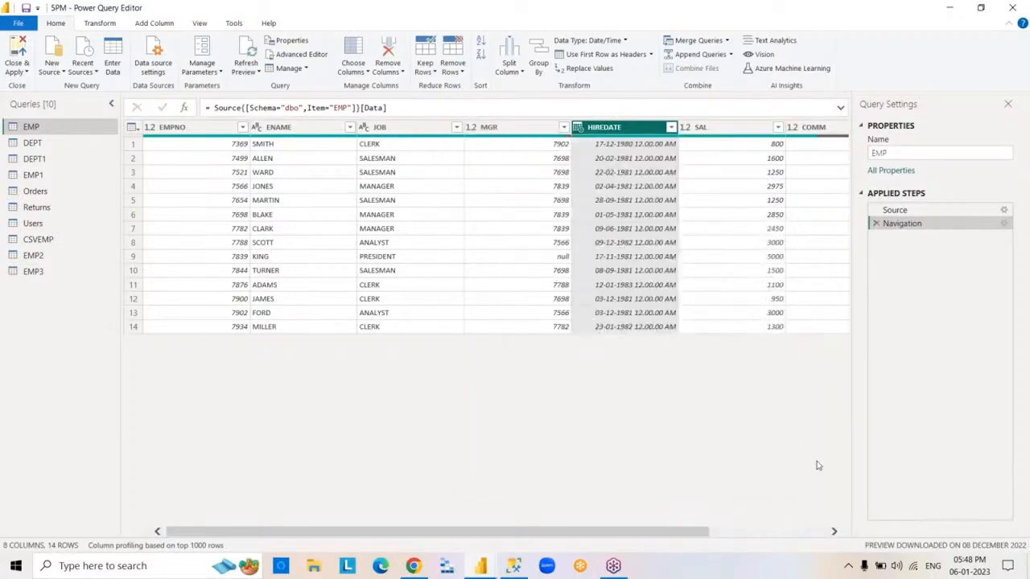
left_click(222, 129)
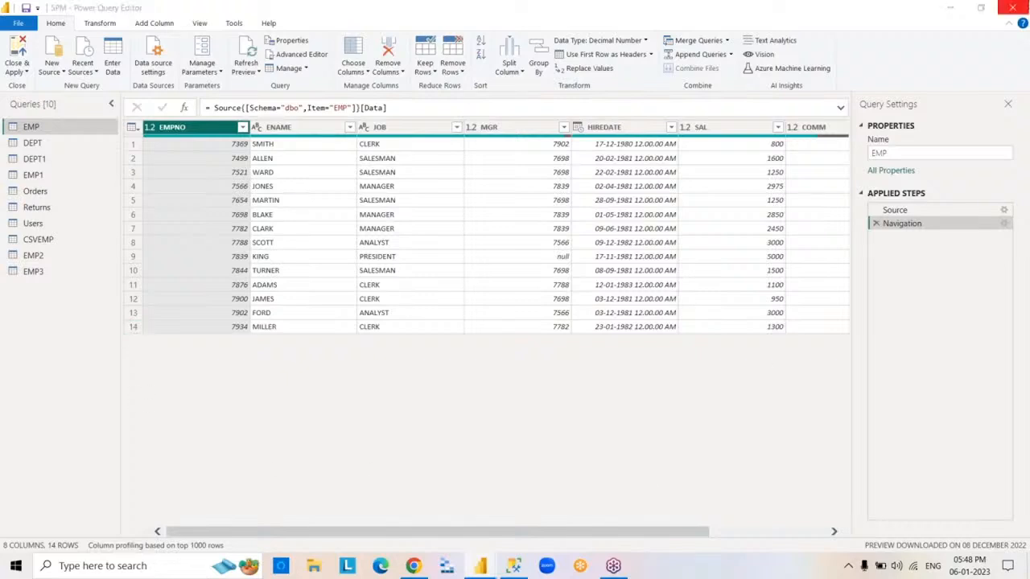
Close the Power Query Editor and exit Power BI Desktop
left_click(1013, 7)
left_click(532, 303)
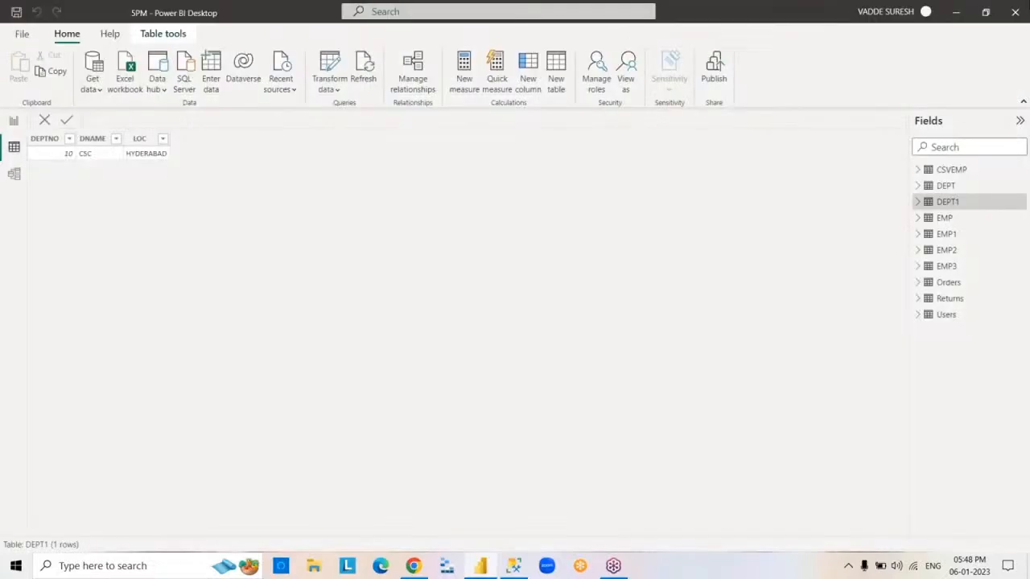
left_click(1016, 11)
left_click(523, 305)
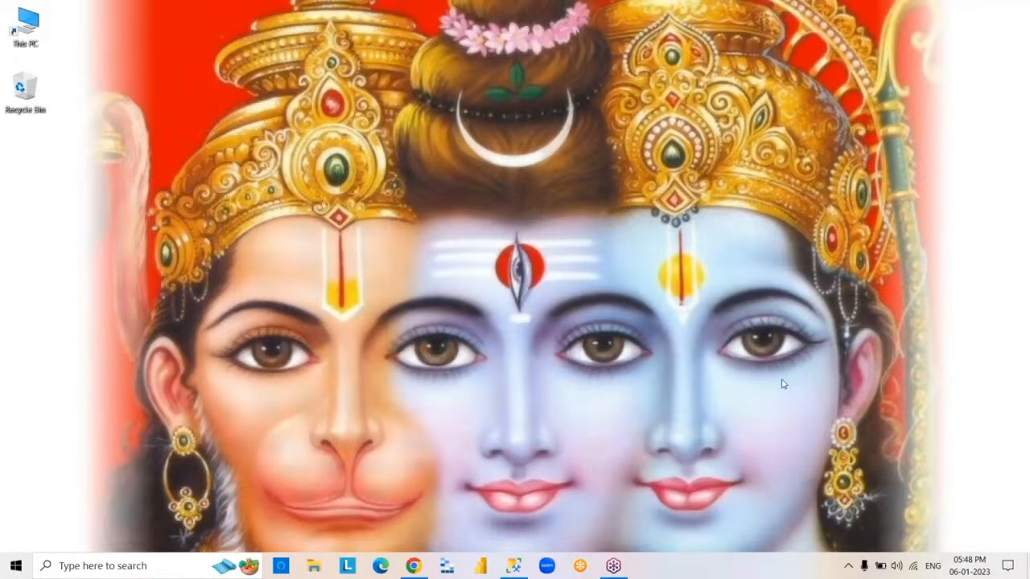
Switch to SQL Server Management Studio and close it without saving SQLQuery2.sql
left_click(514, 566)
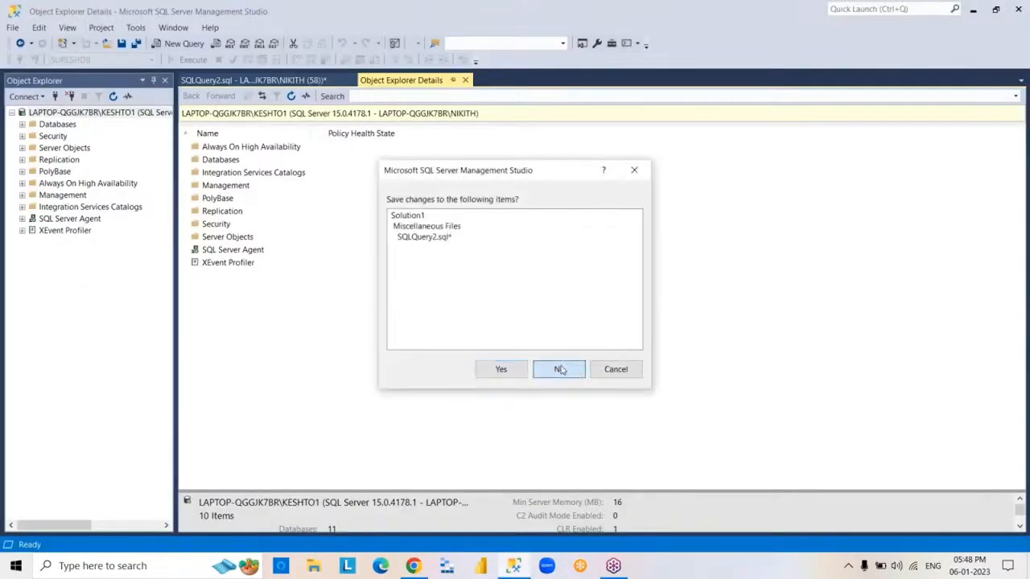
left_click(558, 369)
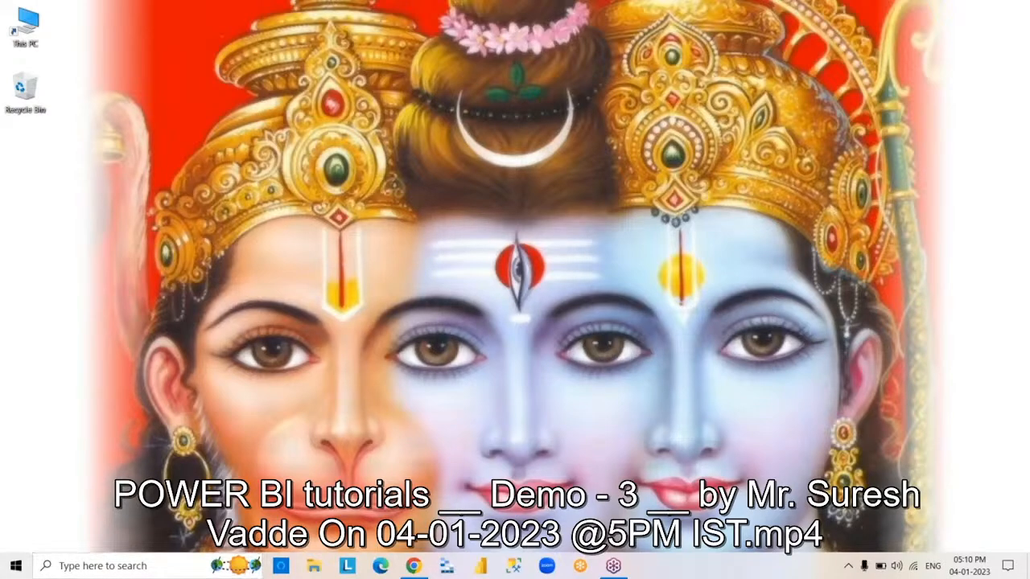
Search Windows for PAINT, launch Paint and bring its blank canvas to the front
left_click(121, 566)
type("PAI")
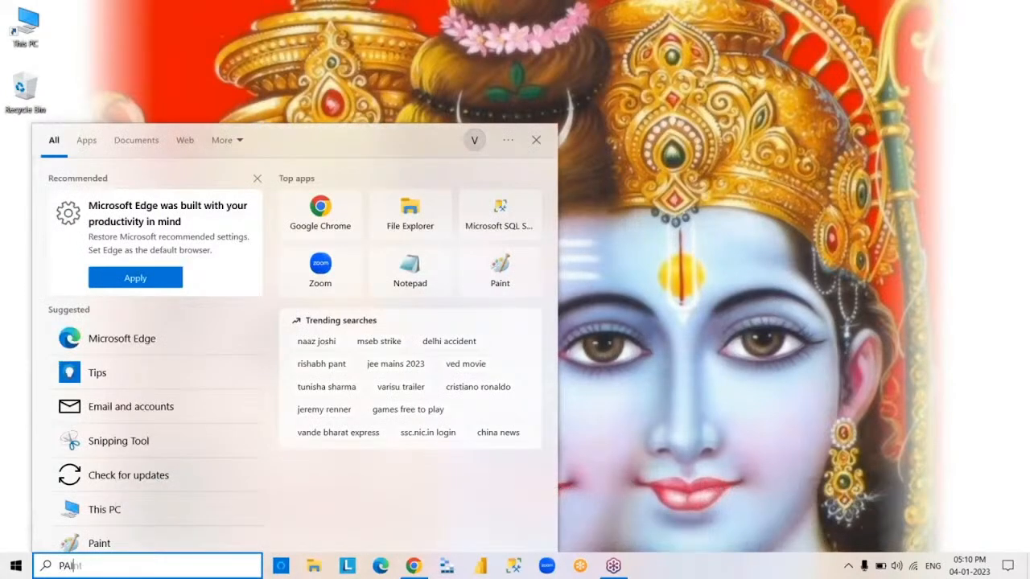
type("NT")
key("Return")
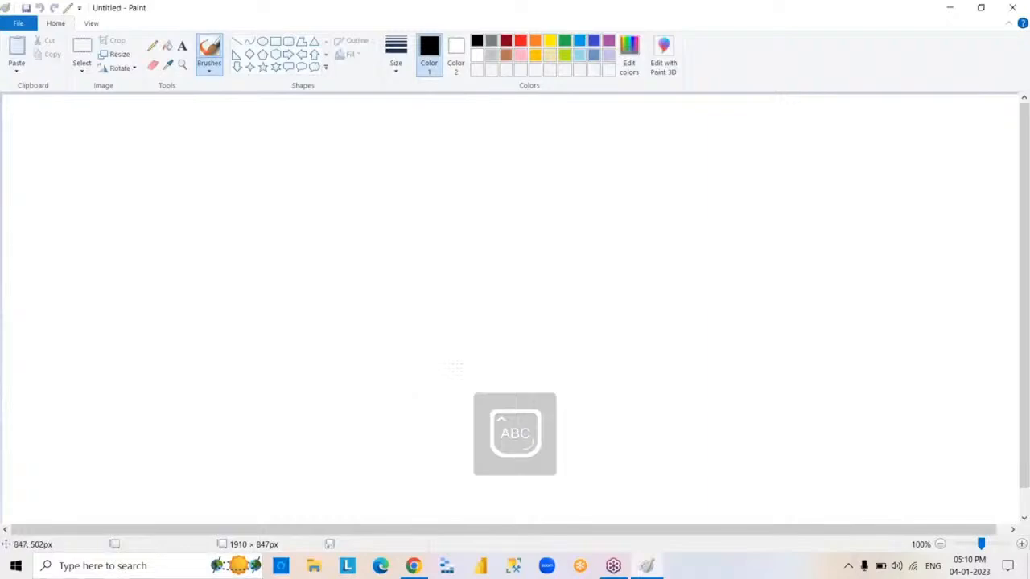
right_click(655, 568)
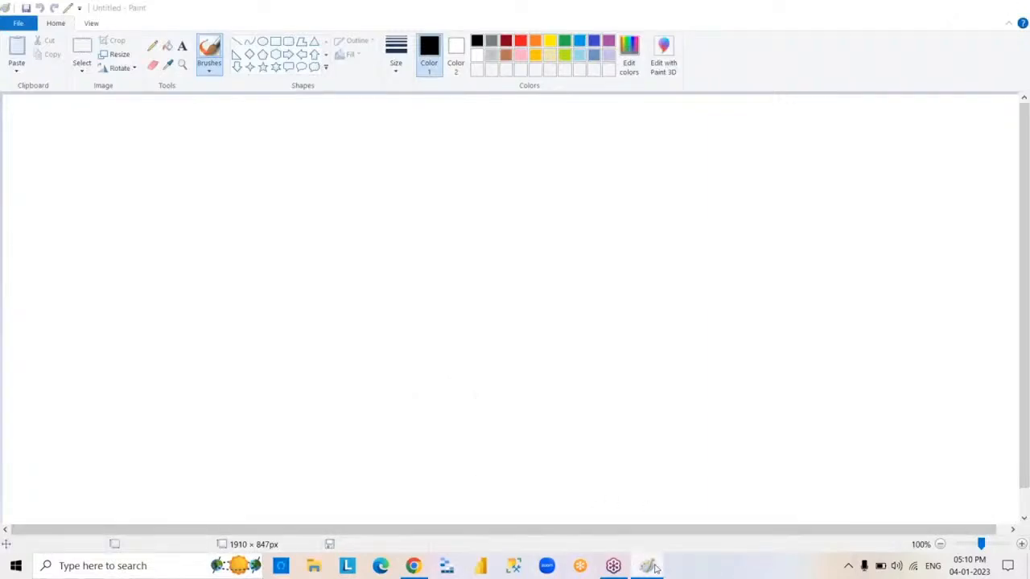
left_click(655, 569)
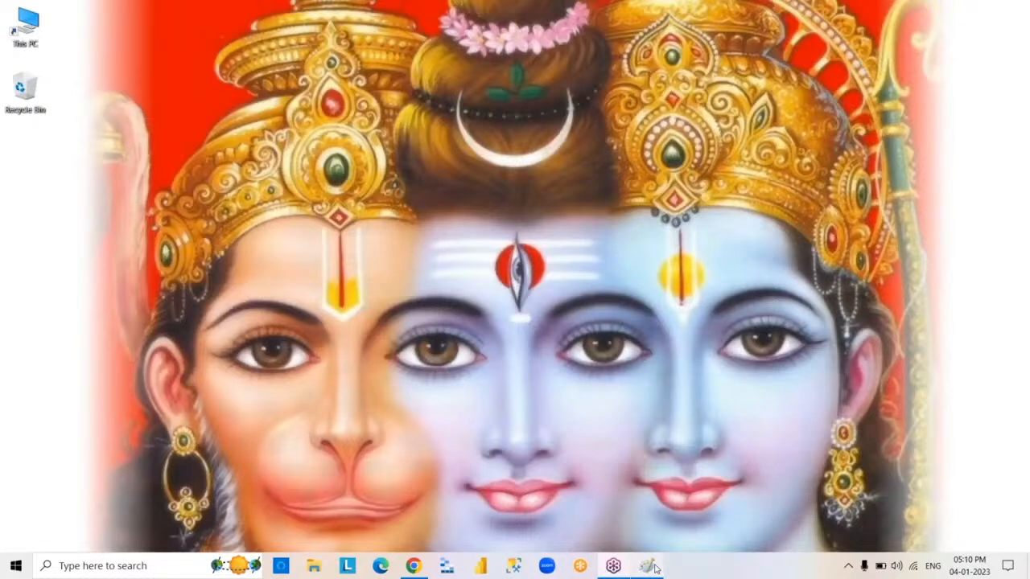
left_click(655, 568)
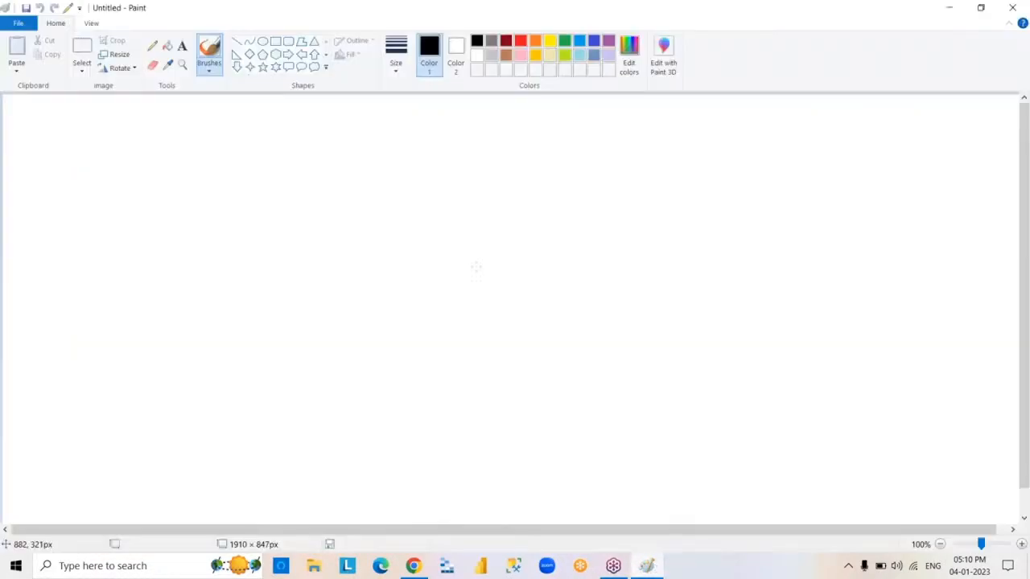
Add a text box of about 863 × 561 px mid-canvas, listing FREE, PRO and PREMIUM with a blank line between entries
left_click(275, 41)
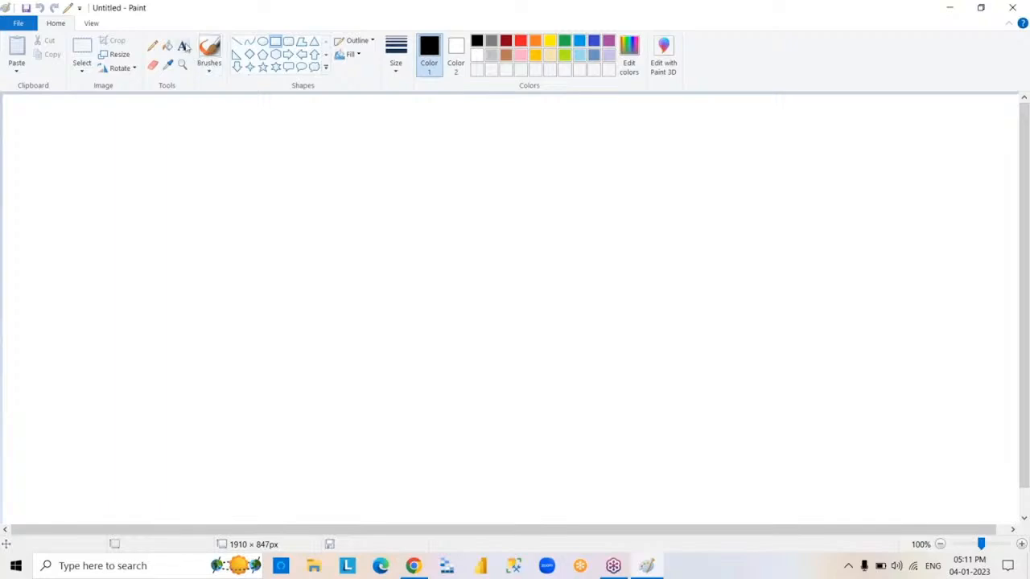
left_click(182, 45)
left_click_drag(281, 198, 746, 501)
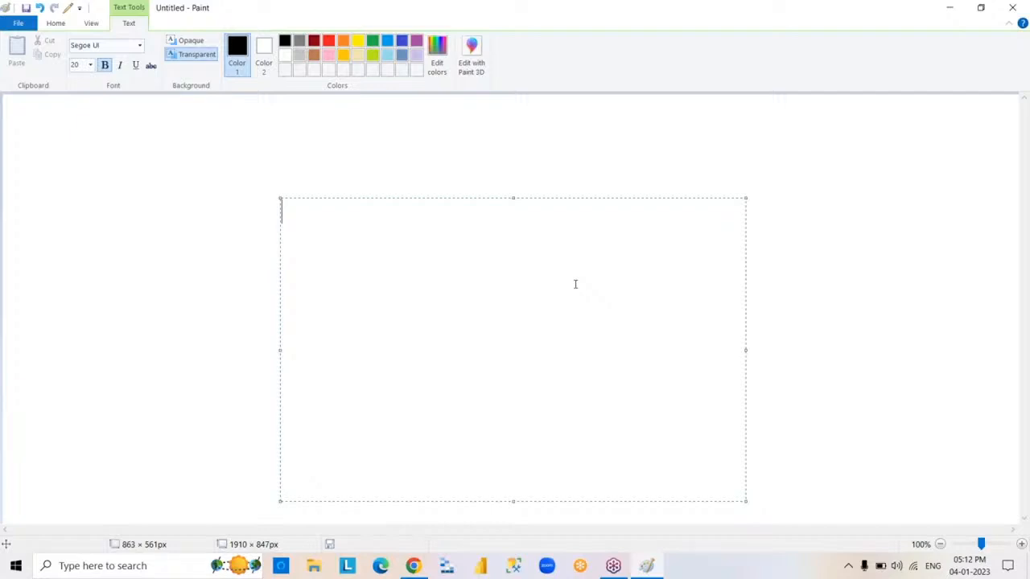
type("FREE")
key("Return")
key("Return")
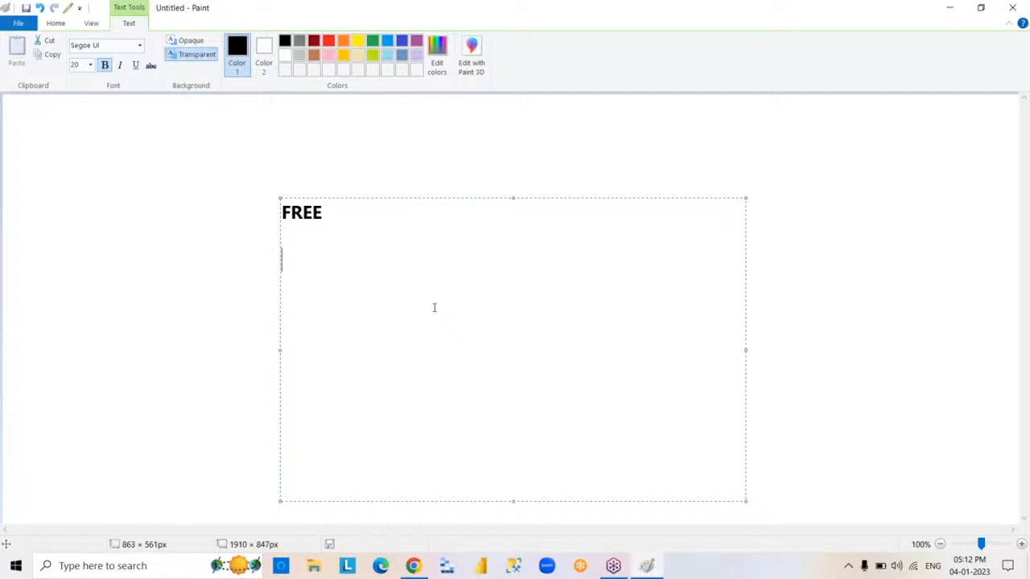
type("PRO")
key("Return")
key("Return")
type("PREM")
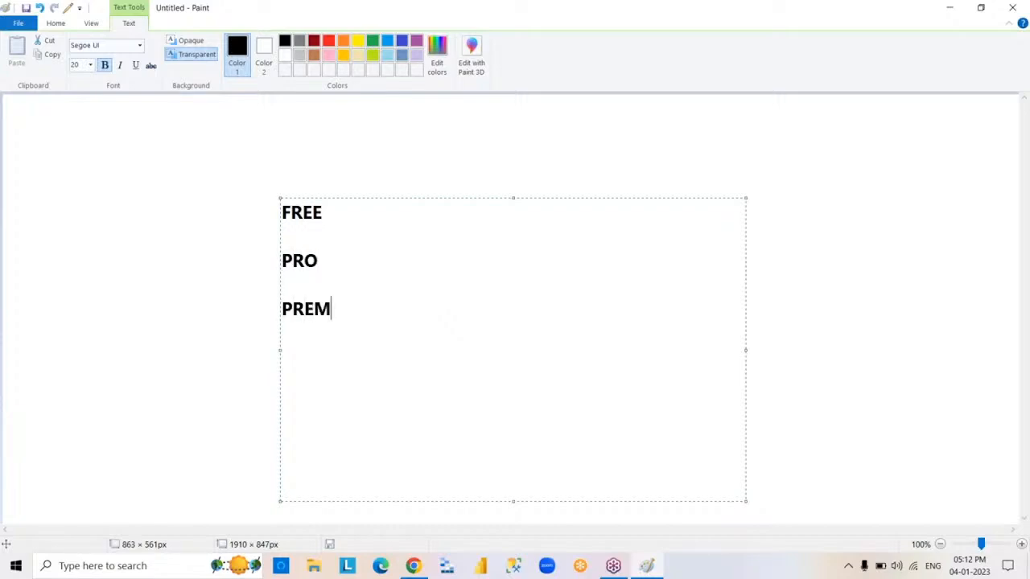
type("IUM")
left_click(839, 211)
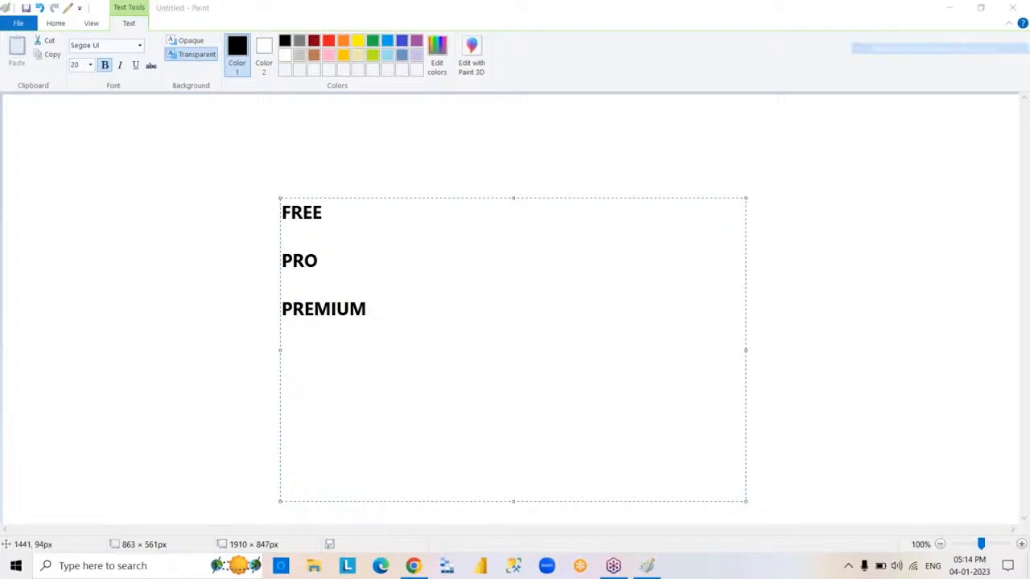
left_click(528, 357)
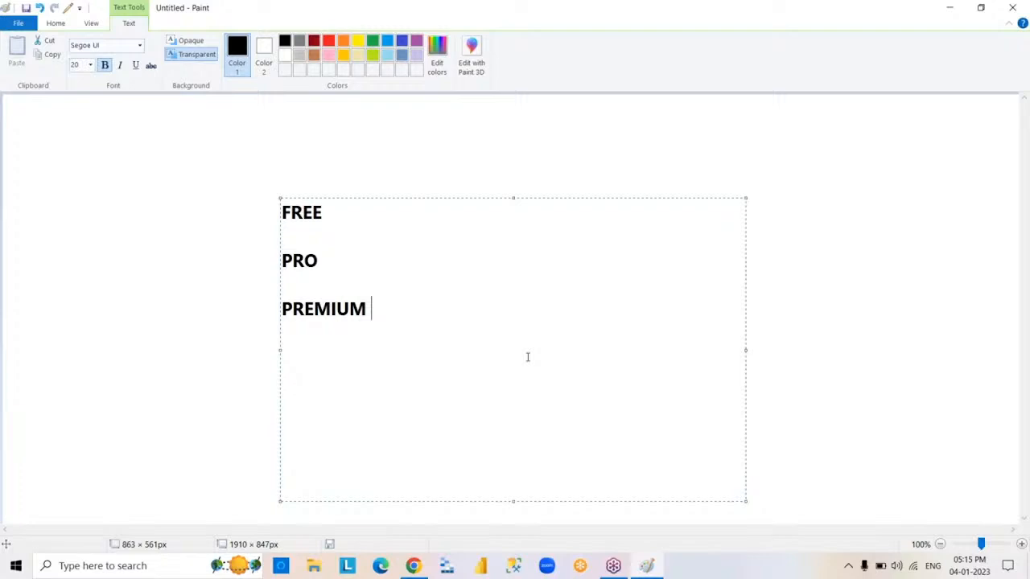
left_click(838, 67)
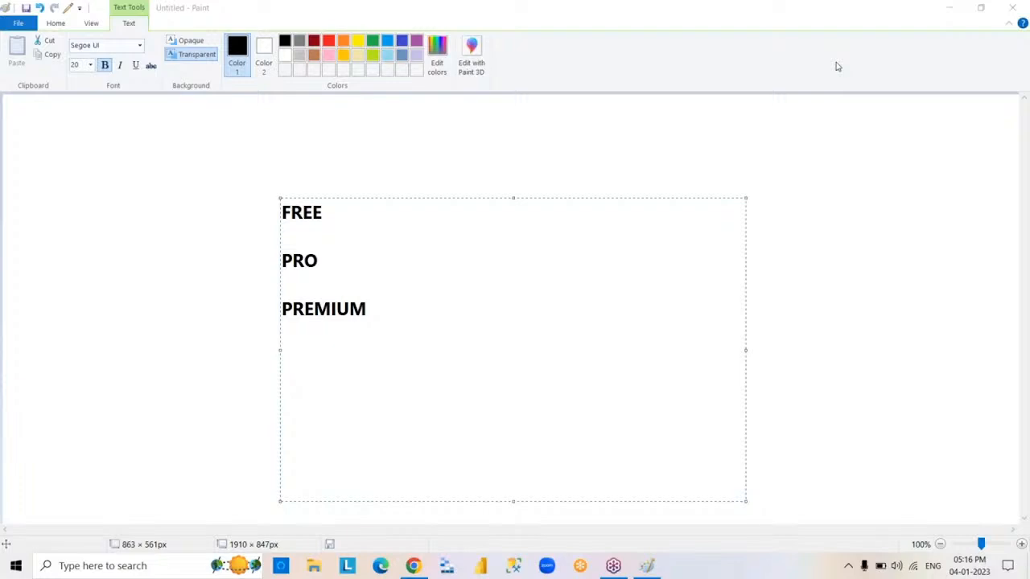
Delete the whole FREE, PRO, PREMIUM list from the text box
left_click(434, 358)
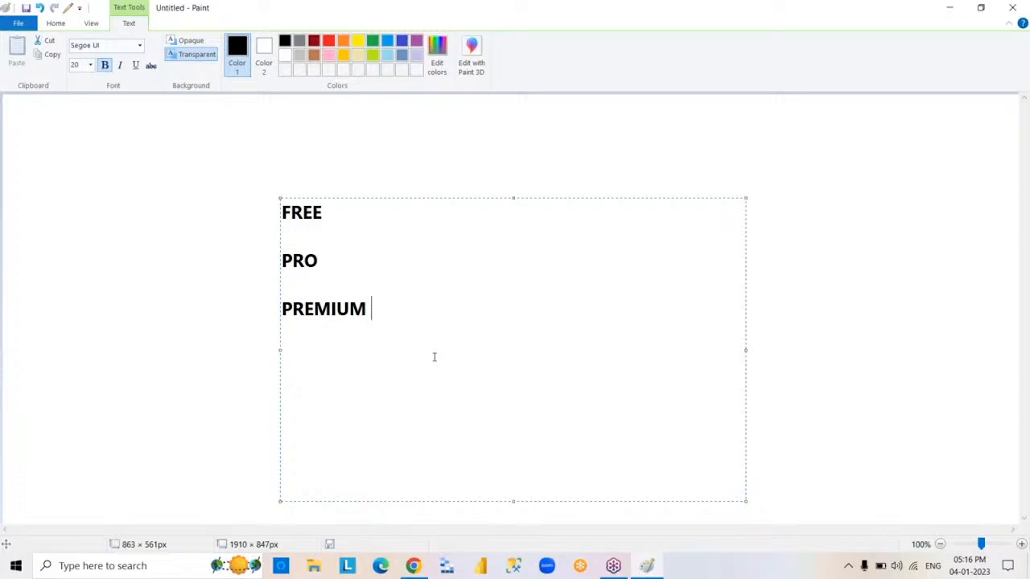
key("ctrl+a")
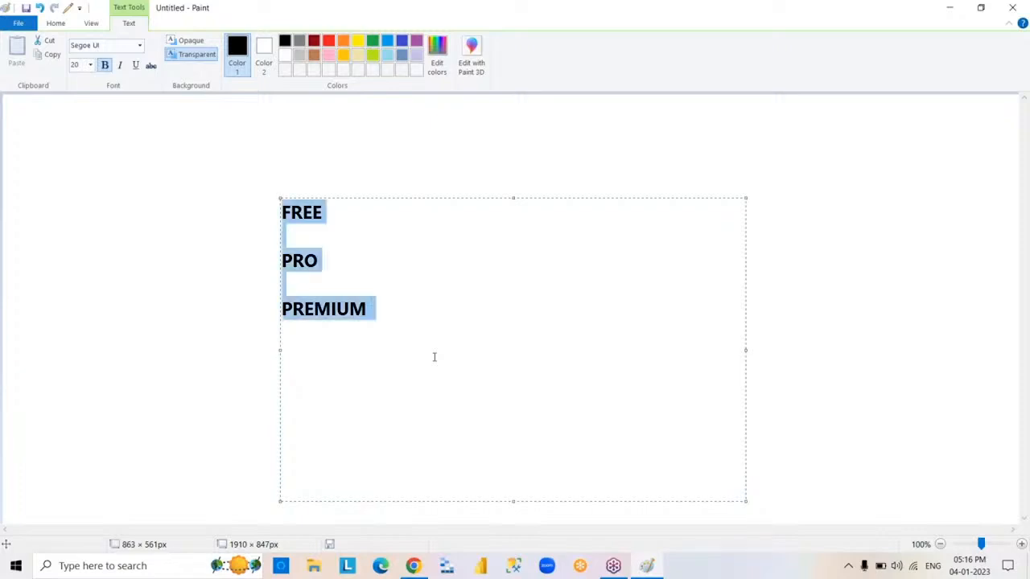
key("Delete")
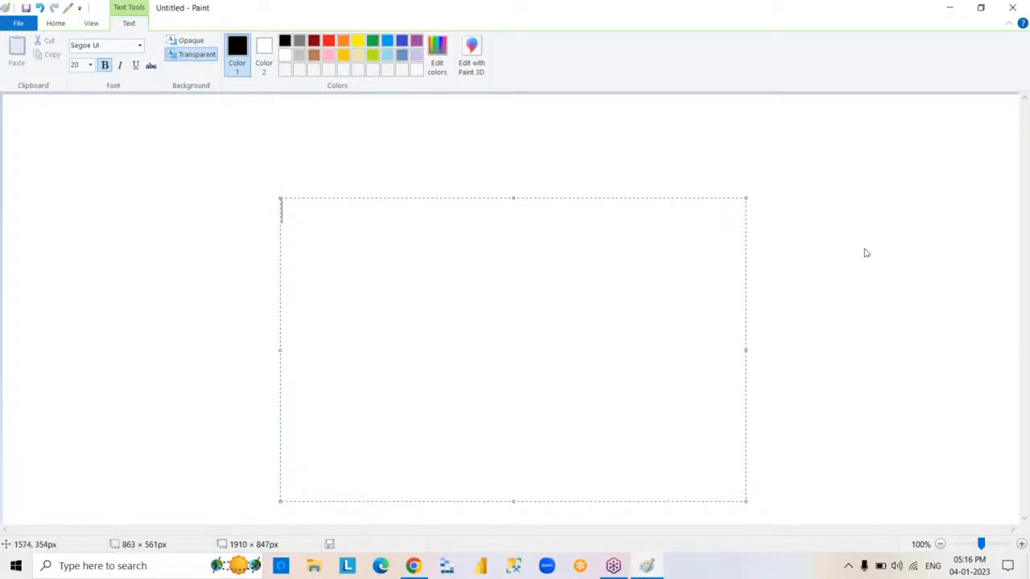
left_click(444, 321)
left_click(840, 70)
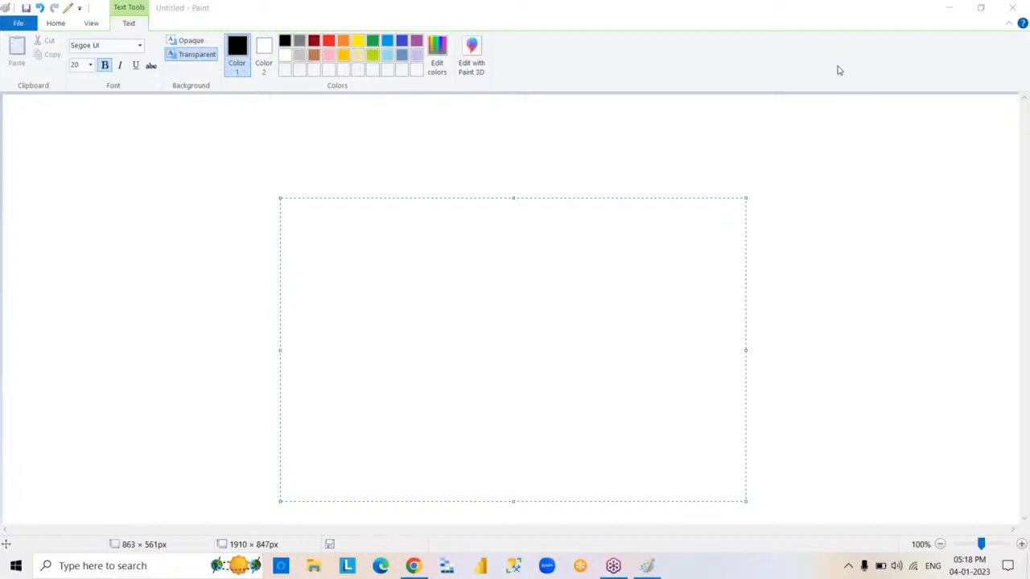
left_click(576, 301)
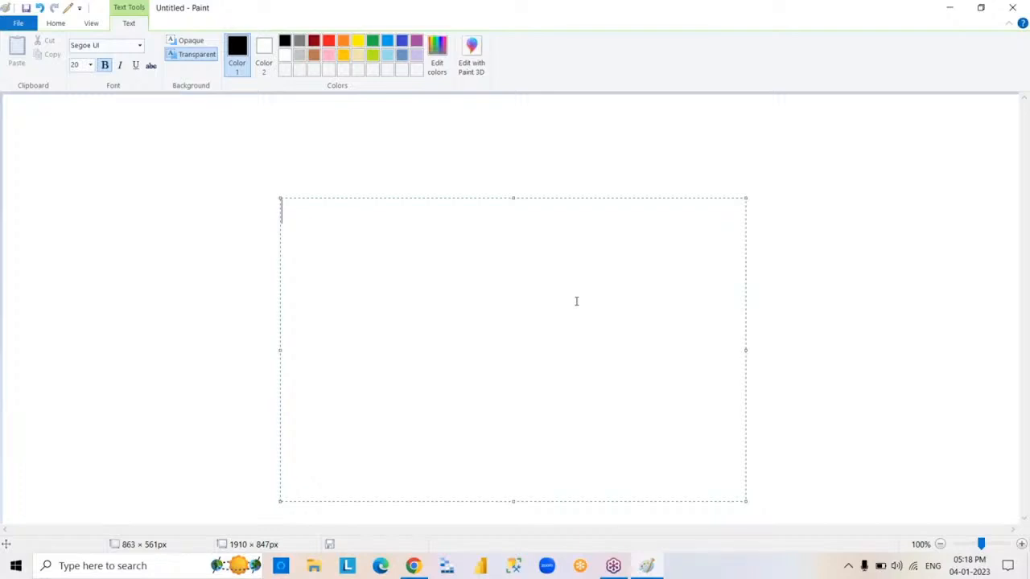
Dismiss the empty text box and draw two similarly sized, nearly square black rectangles side by side with a gap between them
left_click(770, 386)
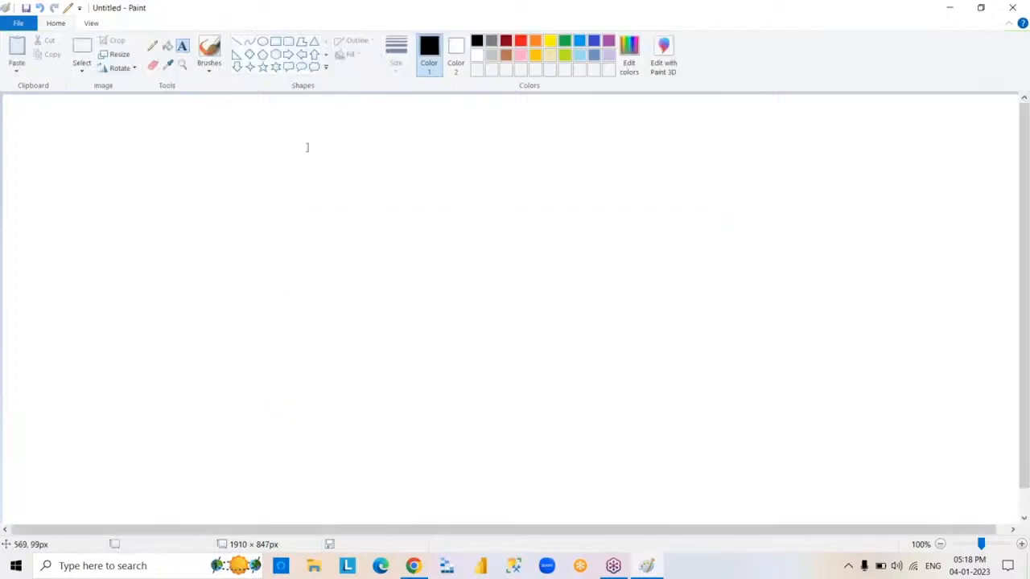
left_click(276, 42)
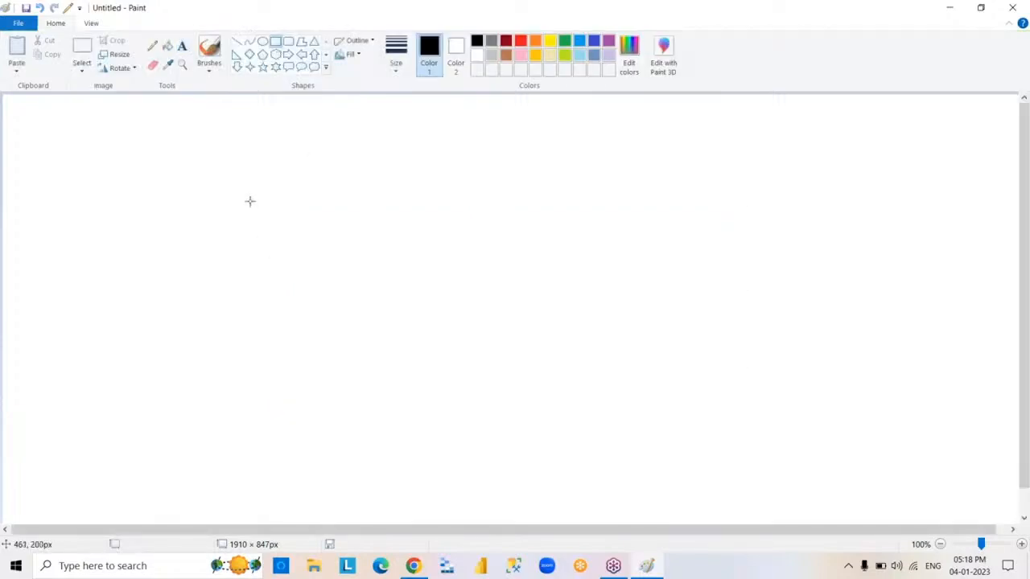
mouse_move(250, 201)
left_mouse_down()
mouse_move(317, 331)
mouse_move(389, 334)
left_mouse_up()
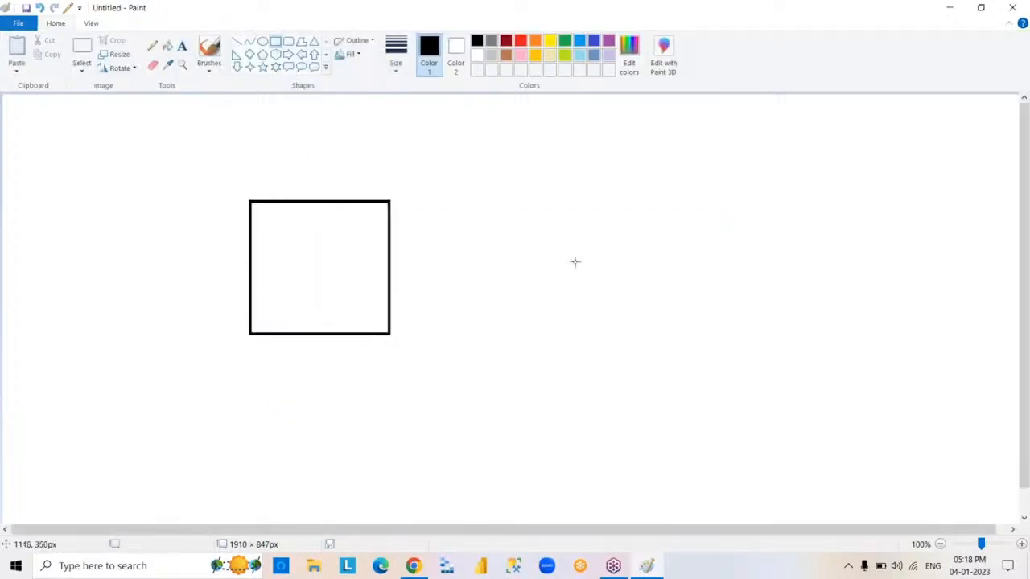
mouse_move(507, 200)
left_mouse_down()
mouse_move(559, 293)
mouse_move(651, 333)
left_mouse_up()
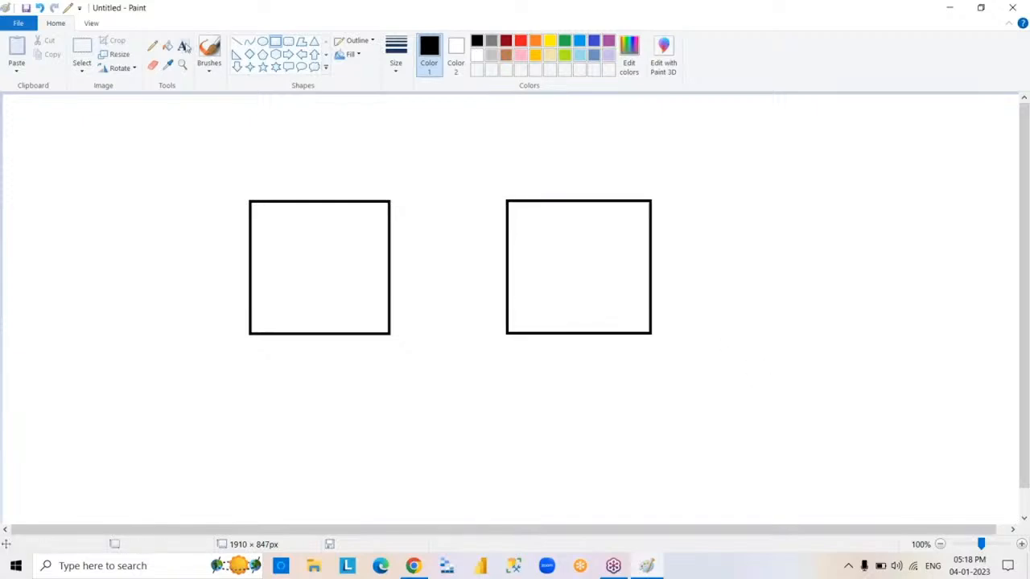
Label the inside of the first rectangle with the text DATA SOURCE
left_click(183, 46)
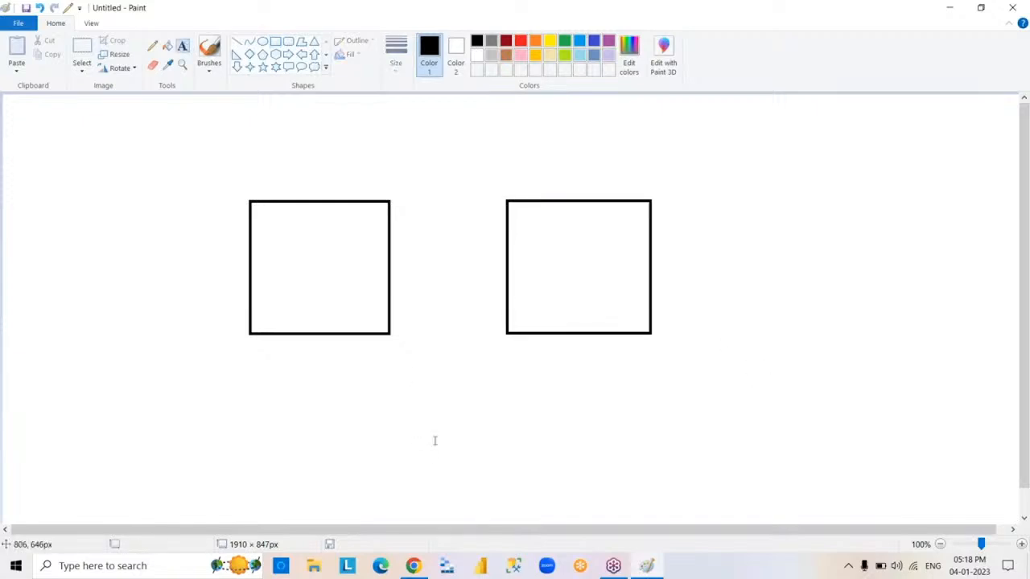
left_click(262, 219)
type("DATA ")
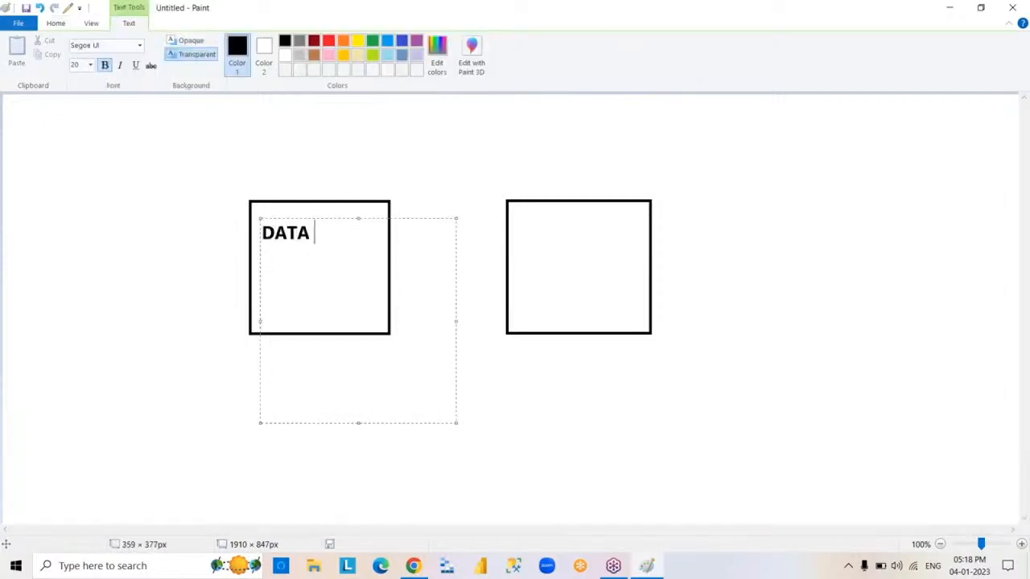
type("SOURCE")
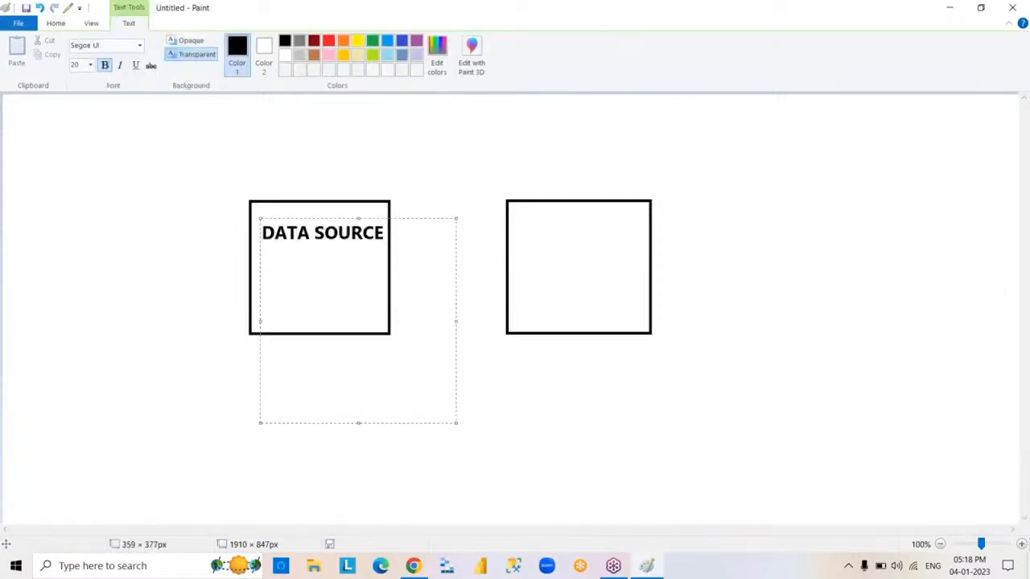
Add the text SQLSERVER below DATA SOURCE inside the first rectangle, separated by a blank line, and finish the text box
key("Return")
type("SQLSERVER")
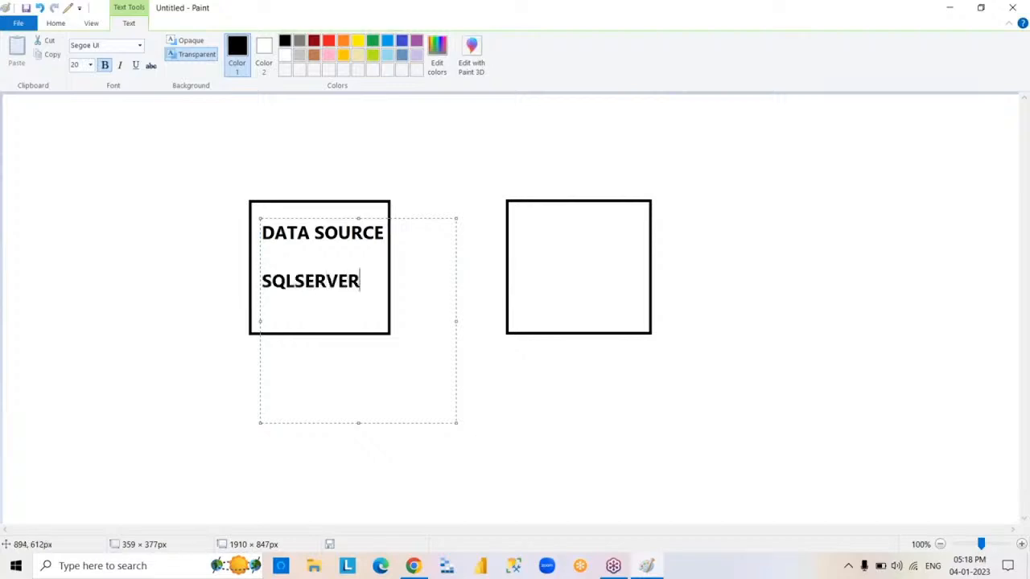
left_click(554, 405)
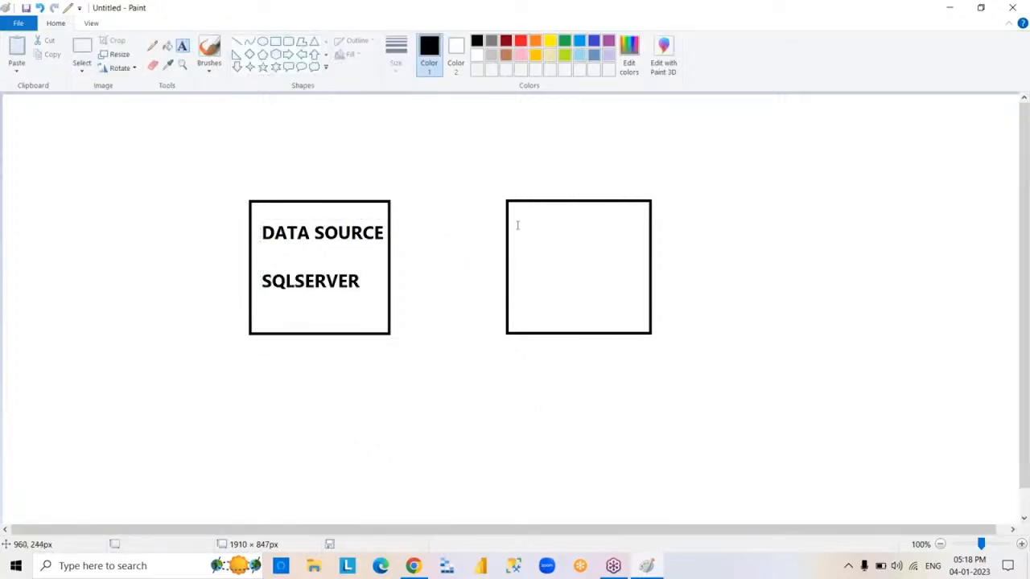
Label the inside of the second rectangle with the text POWER BI near its upper edge
left_click_drag(518, 226, 742, 431)
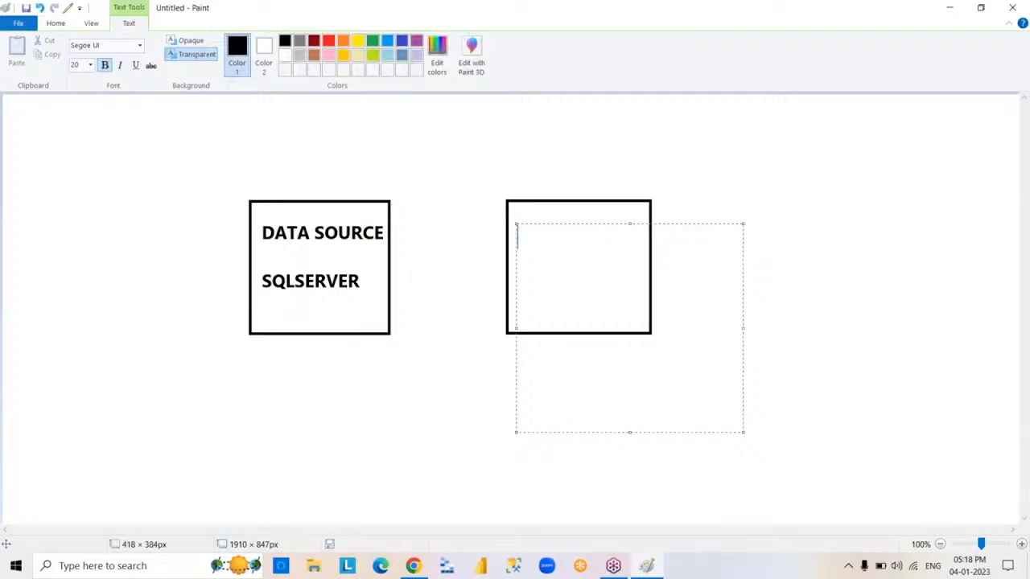
type("POWER BI")
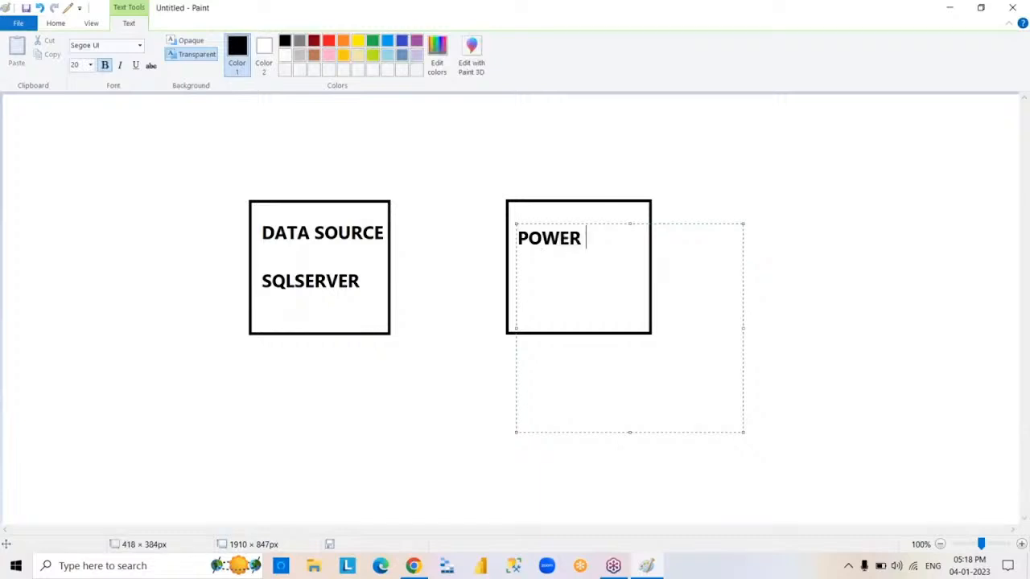
key("Return")
key("Return")
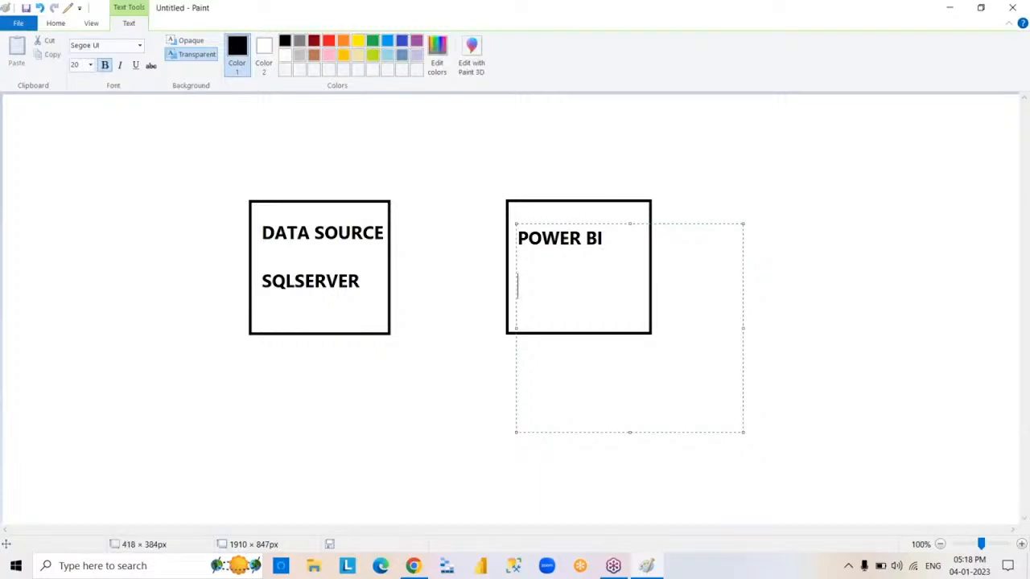
left_click(786, 414)
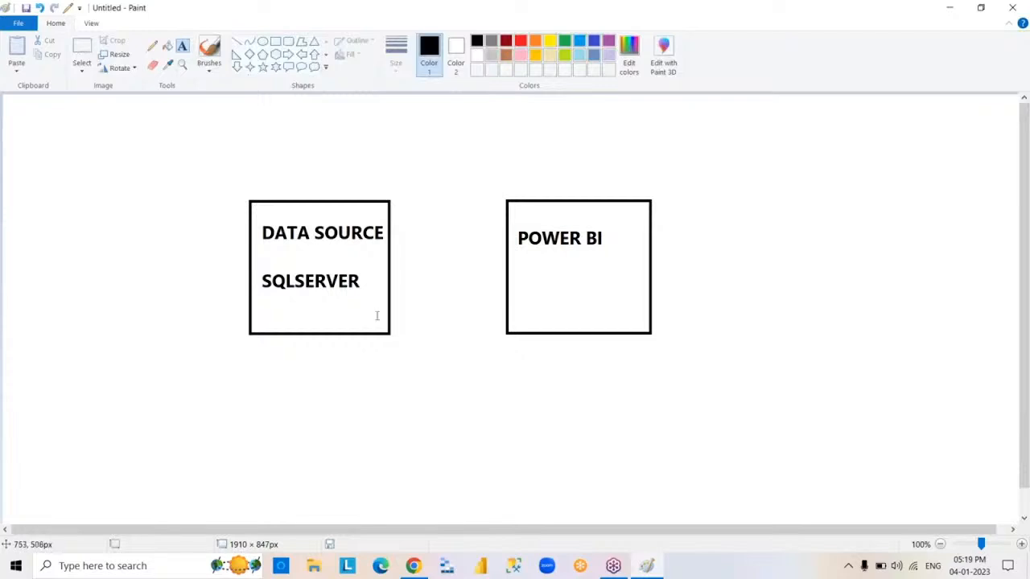
Draw a right-pointing block arrow about 120 × 46 px in the gap from the DATA SOURCE rectangle towards the POWER BI rectangle
left_click(287, 54)
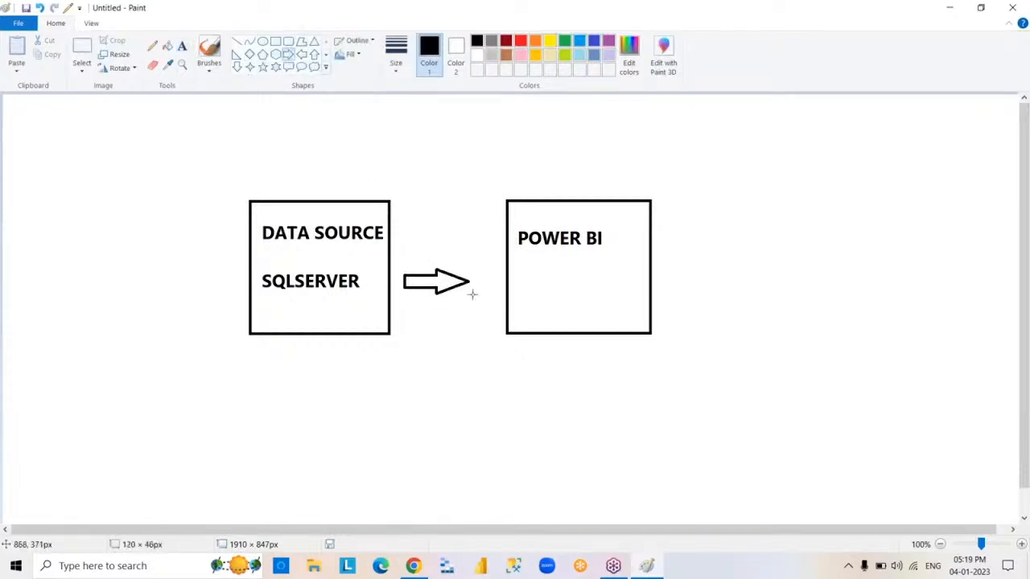